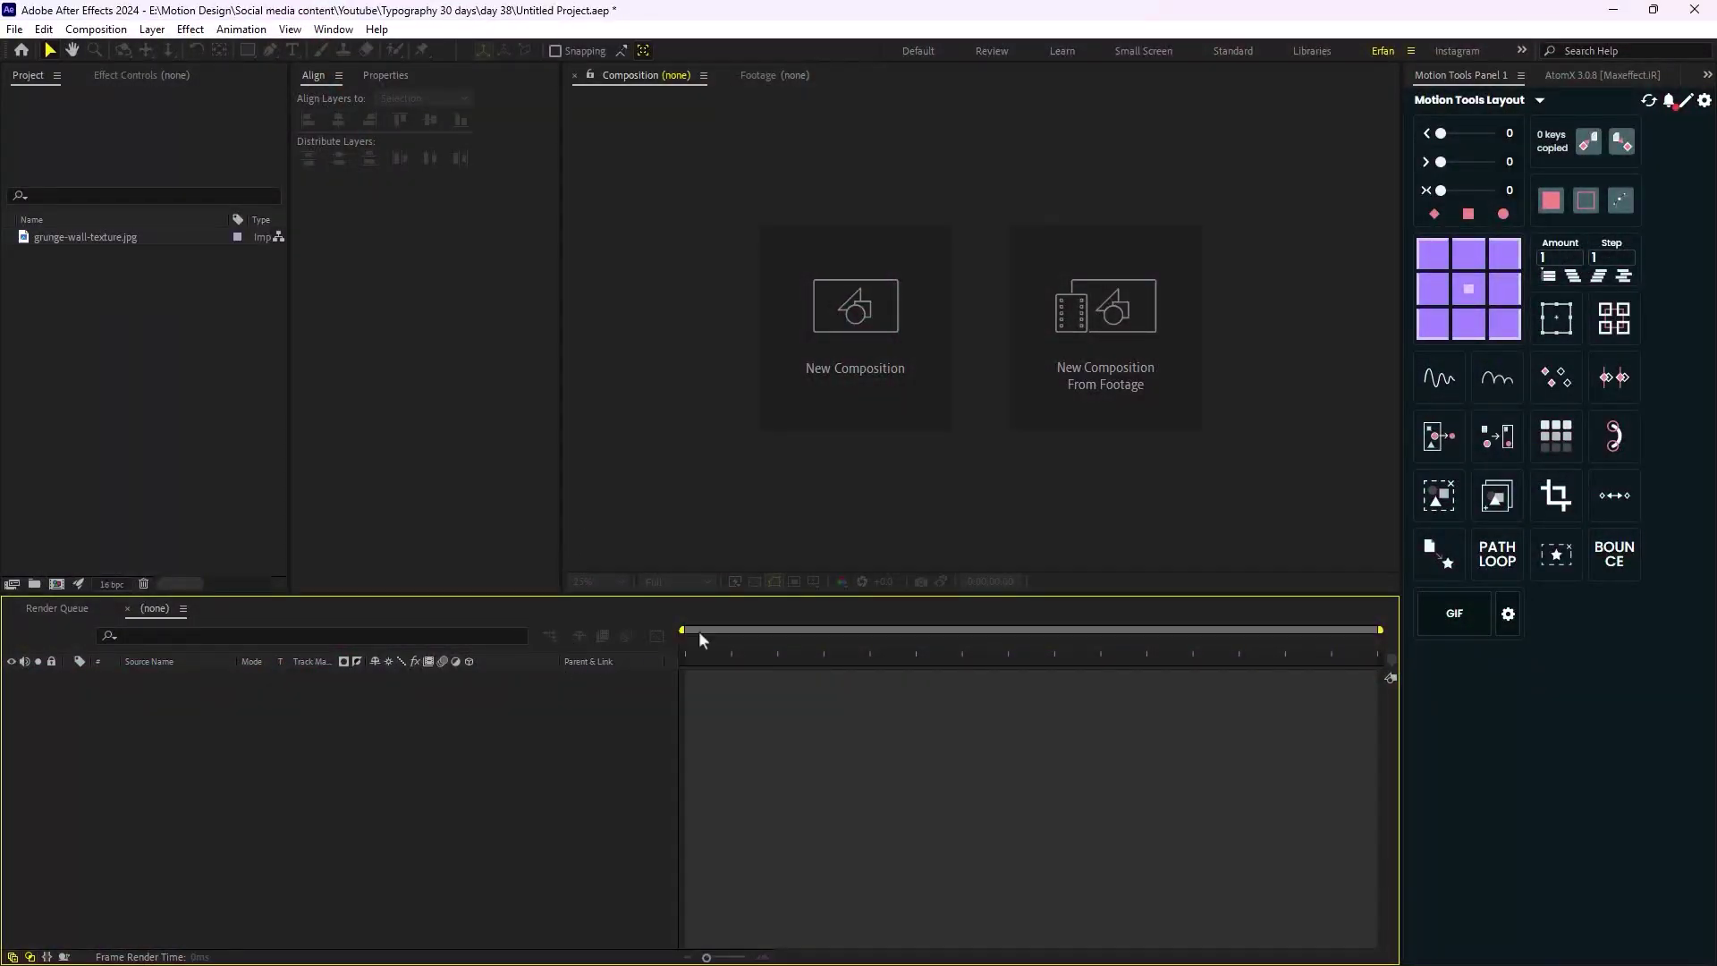
# Create a new composition named Design at 1920 × 1920 px, 24 fps and 10 seconds long
pyautogui.click(841, 324)
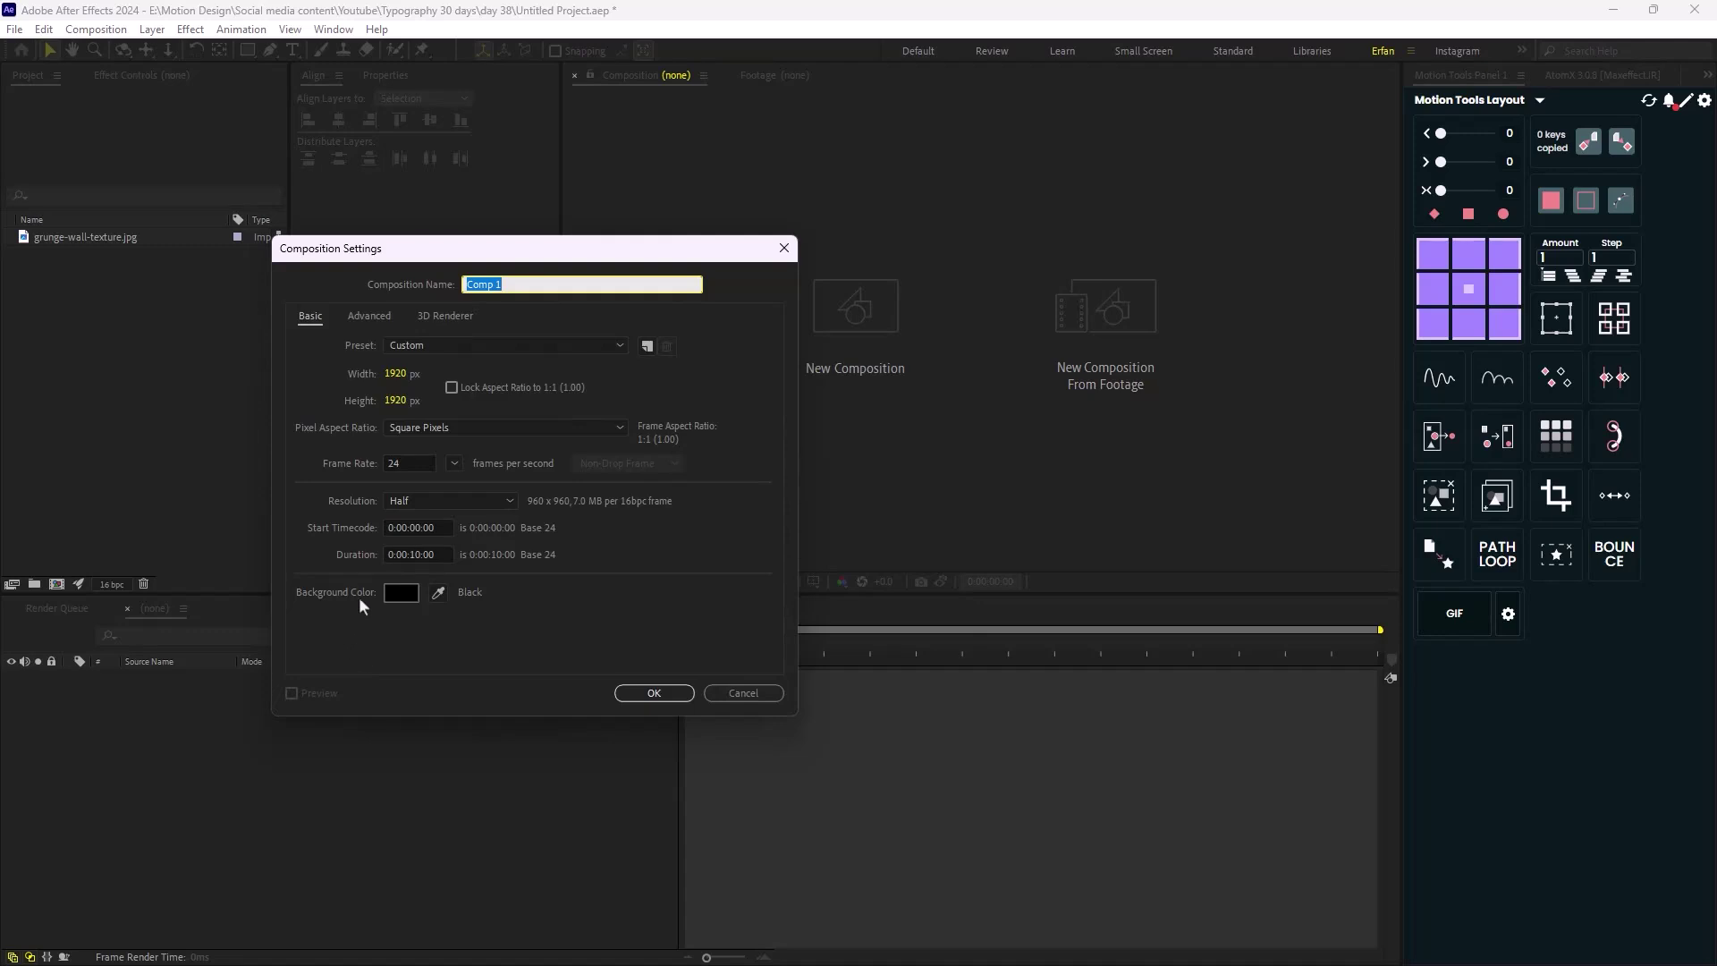
pyautogui.write('Design')
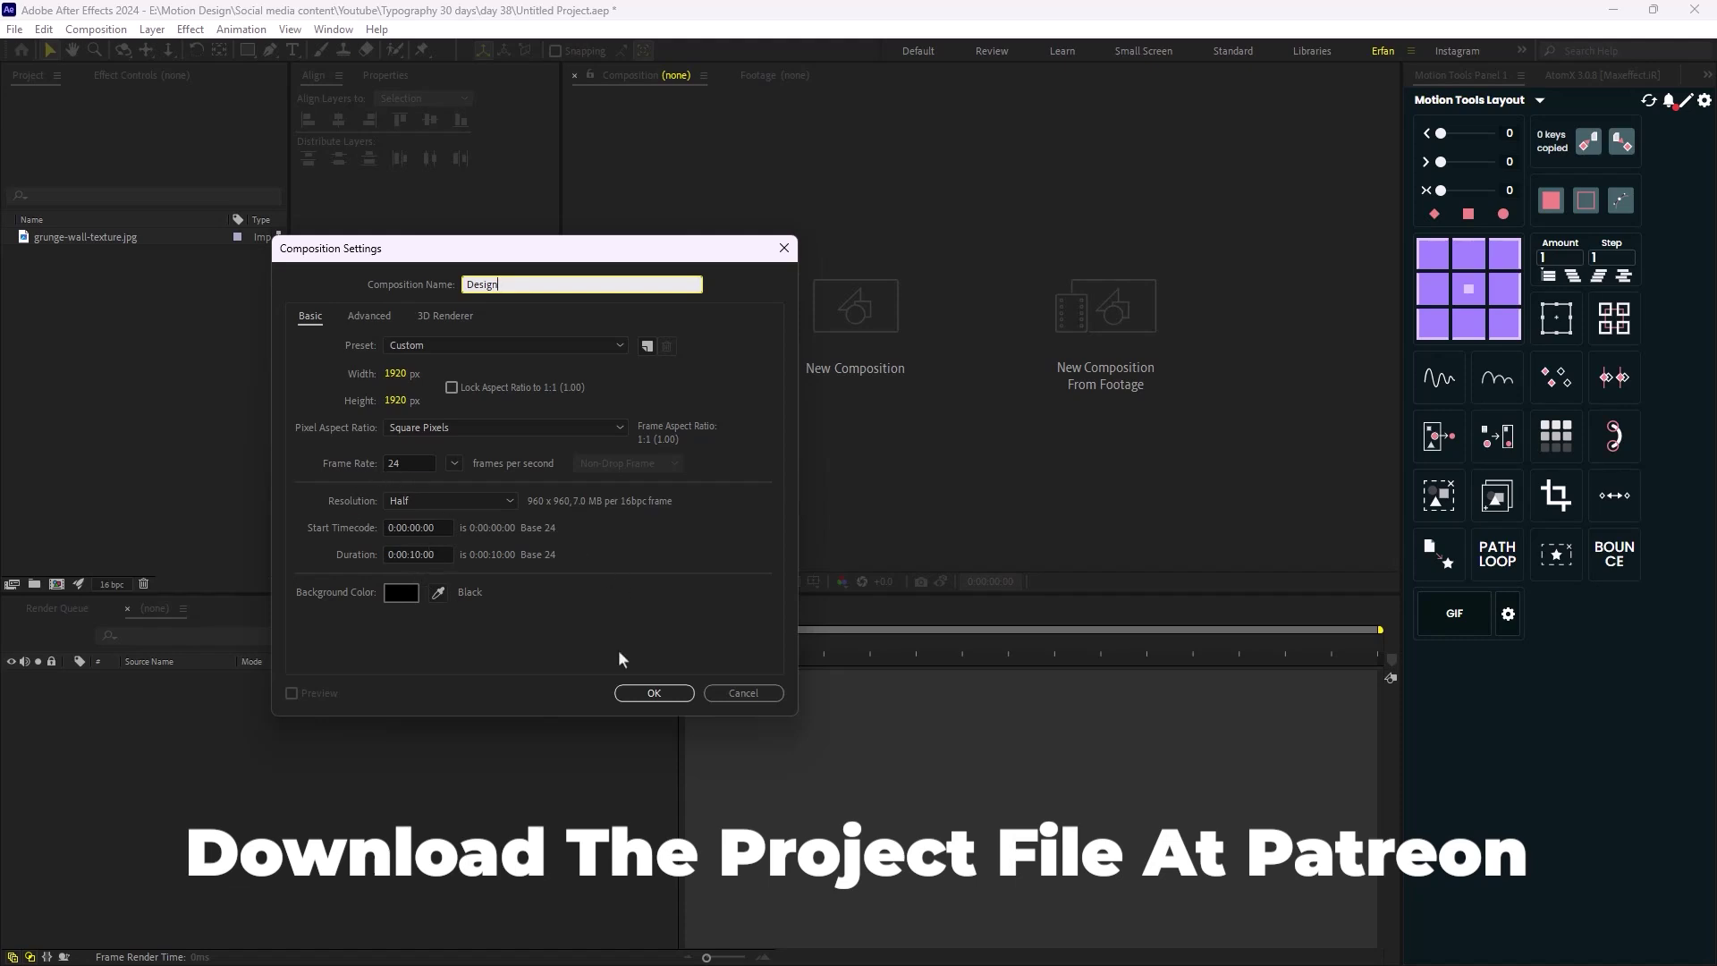
pyautogui.click(654, 694)
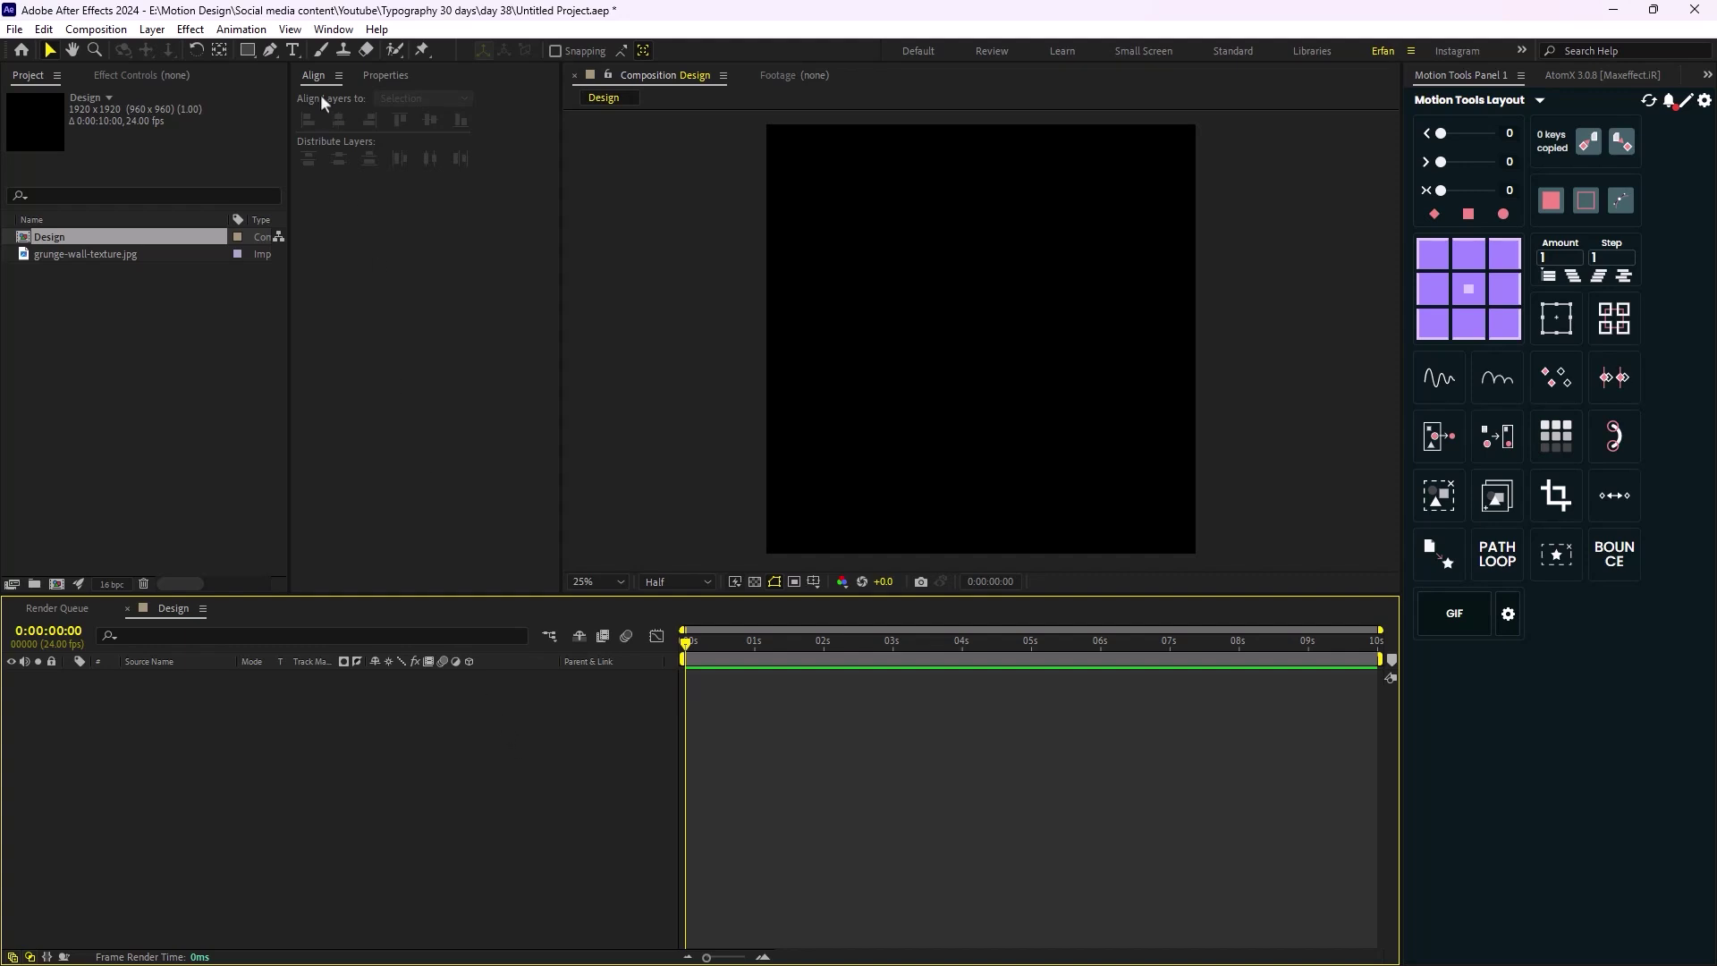
# Add a text layer reading OVERTHINKING to the composition and return to the Selection tool
pyautogui.click(297, 56)
pyautogui.click(896, 348)
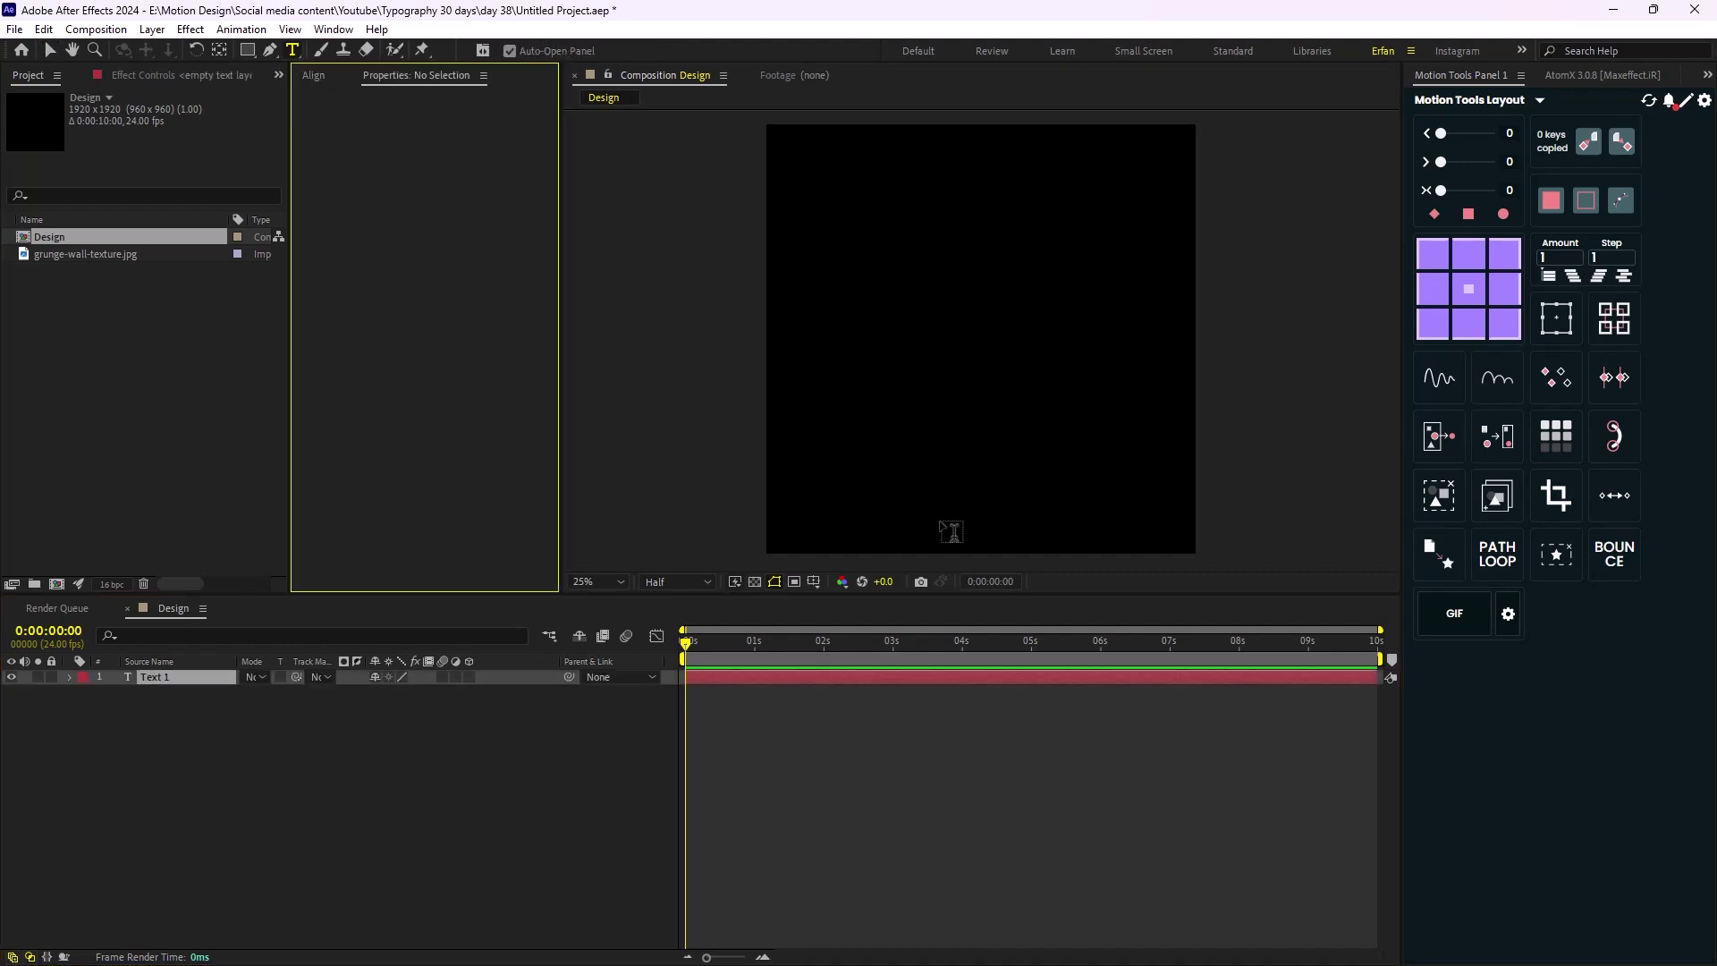
pyautogui.write('OVERTHINKING')
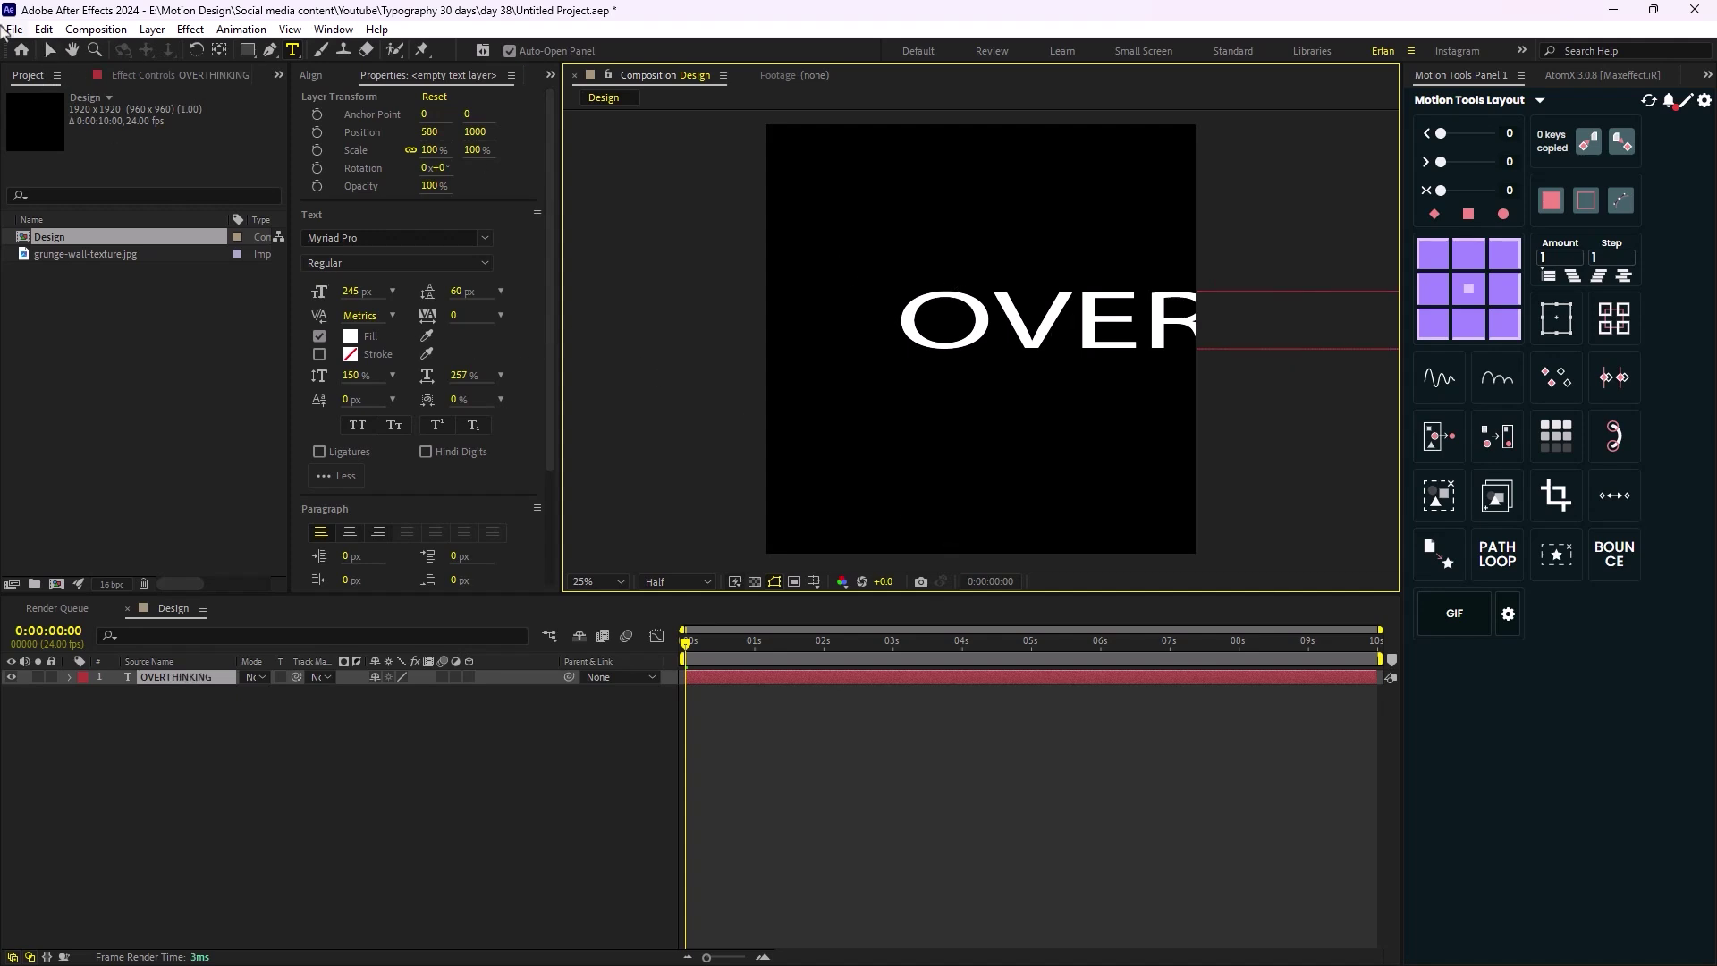
pyautogui.click(71, 49)
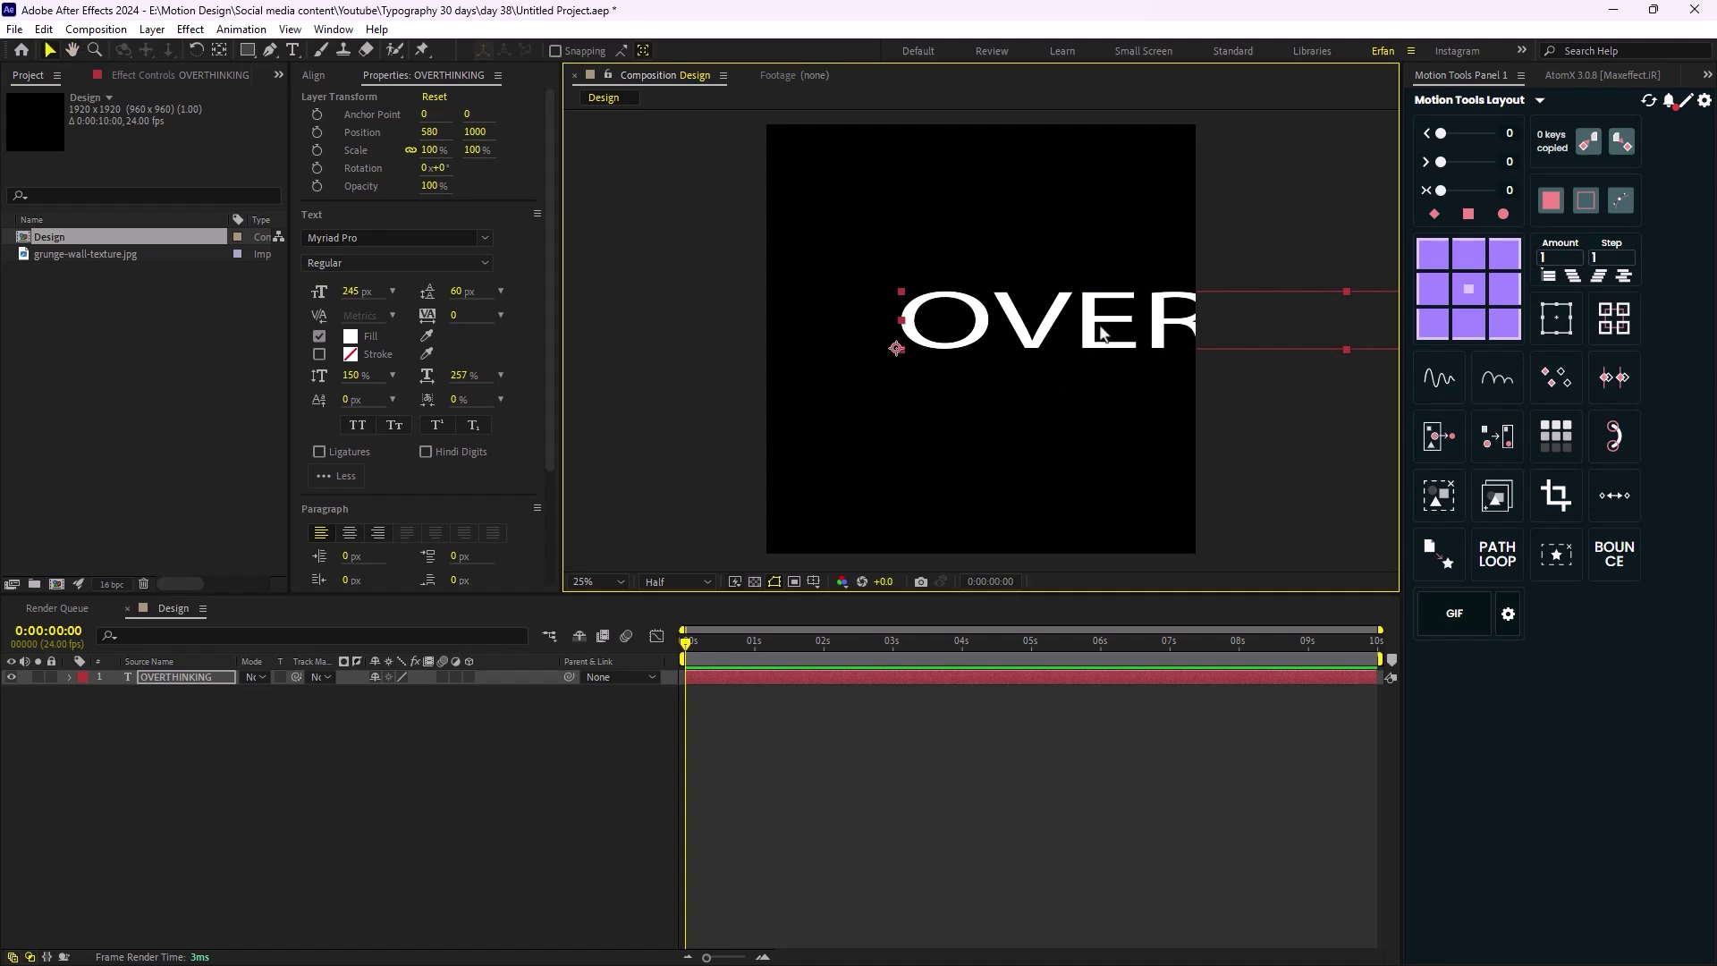
pyautogui.press('v')
# Reduce the text's font size to 104 px and reposition the word inside the frame
pyautogui.moveTo(1099, 332); pyautogui.dragTo(905, 334)
pyautogui.moveTo(350, 291); pyautogui.dragTo(235, 300)
pyautogui.moveTo(976, 350); pyautogui.dragTo(1057, 343)
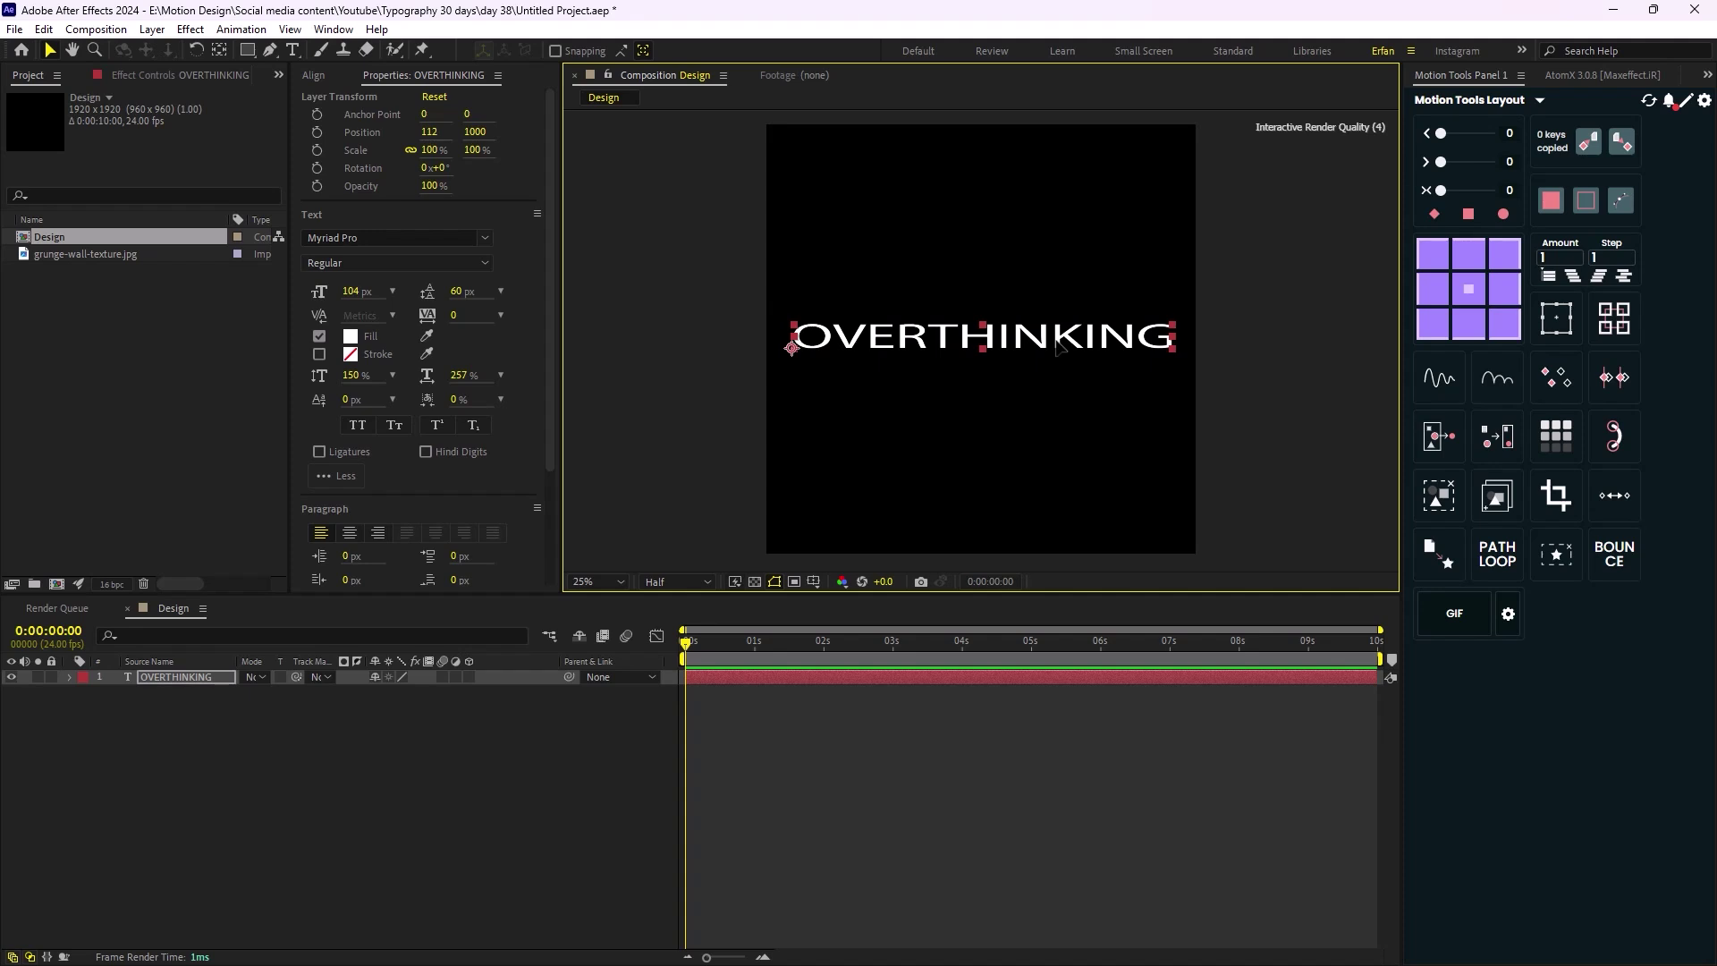
# Set the text's horizontal scale to 150% and its leading to 0 px, moving it back toward the frame's middle
pyautogui.click(460, 375)
pyautogui.write('15')
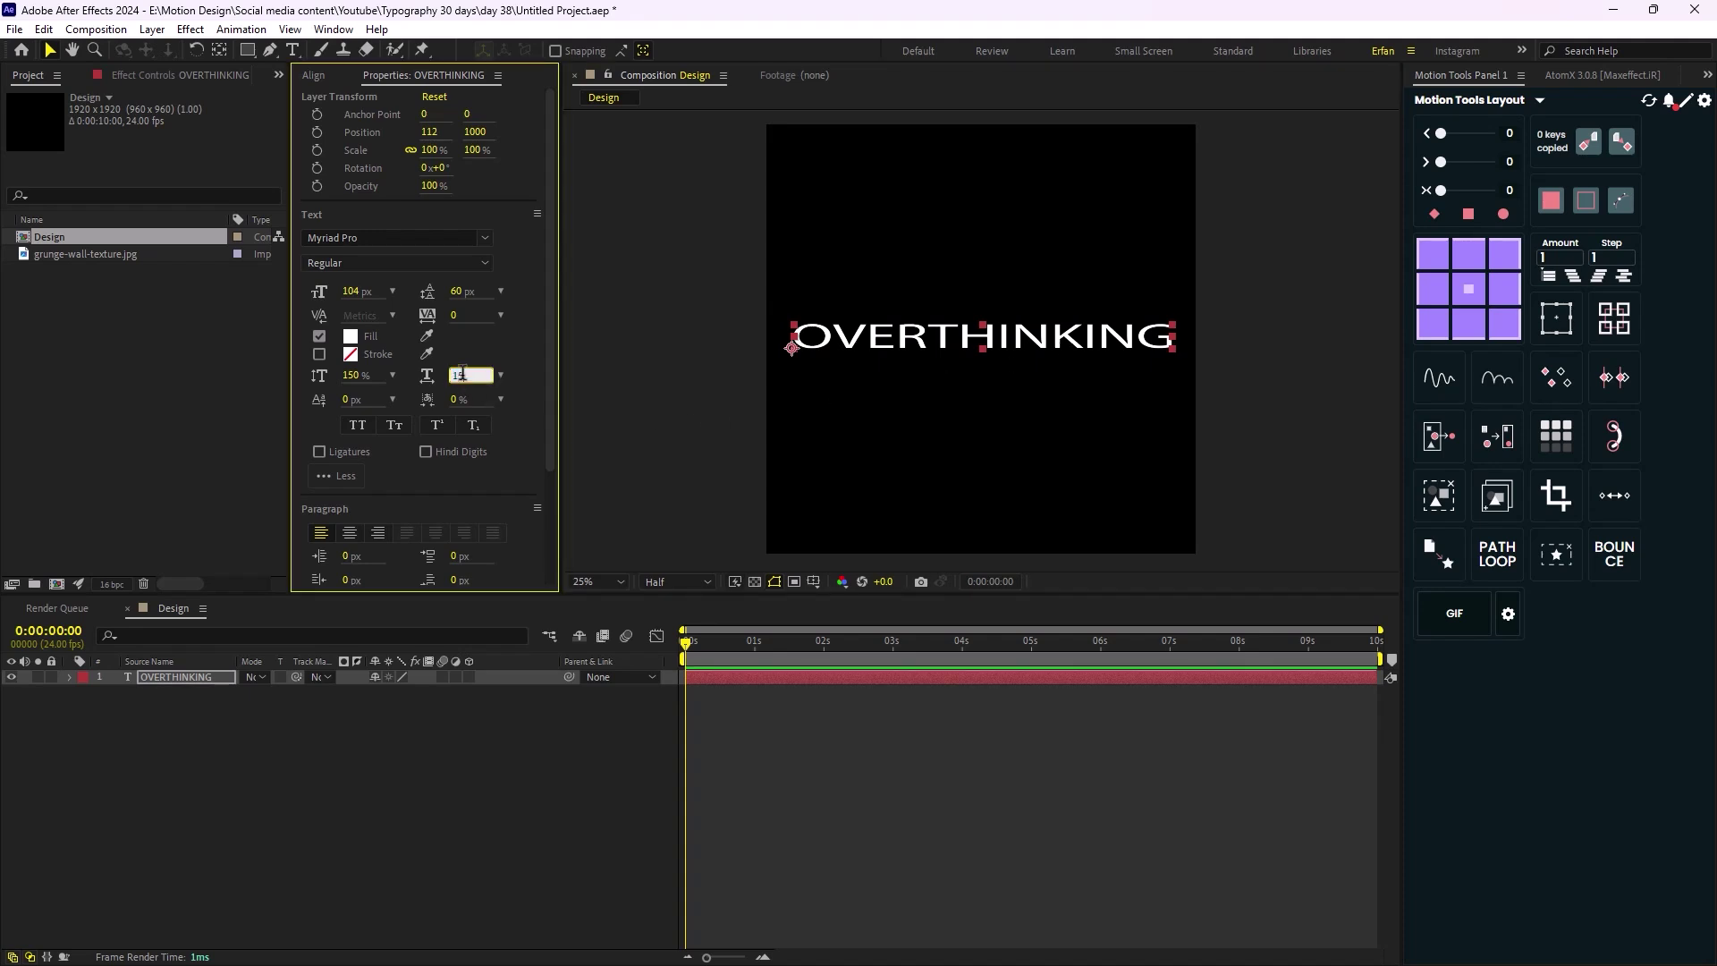
pyautogui.write('0')
pyautogui.press('Return')
pyautogui.moveTo(963, 345); pyautogui.dragTo(1035, 345)
pyautogui.click(460, 292)
pyautogui.press('Return')
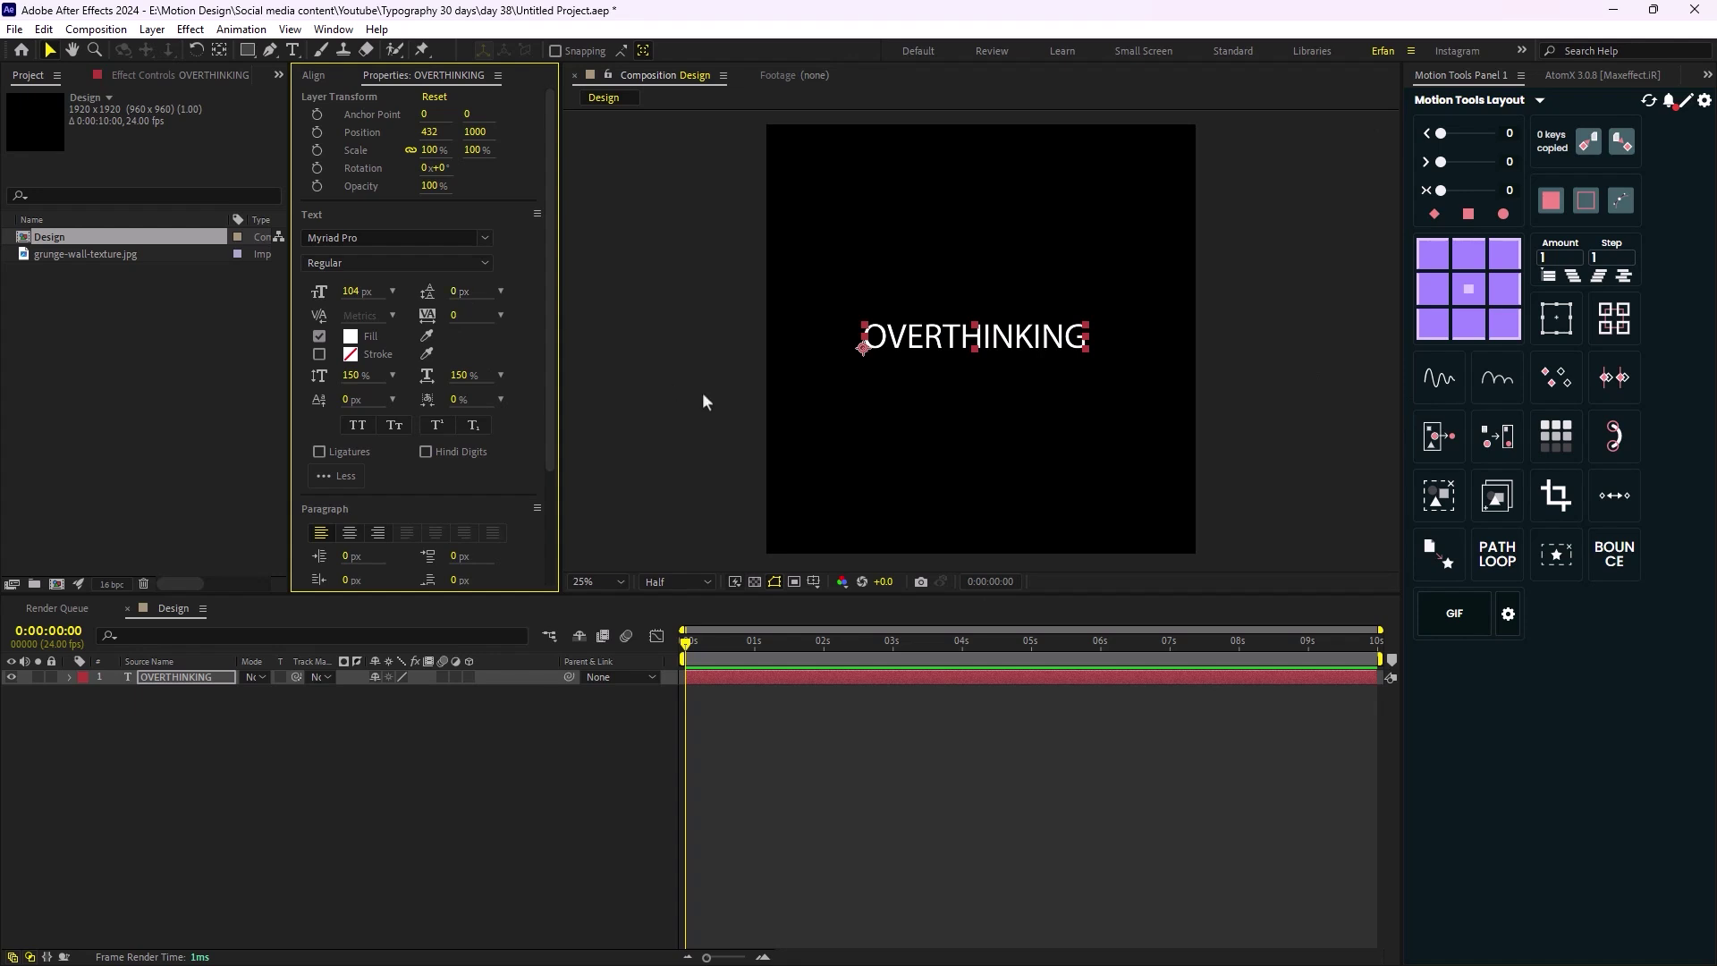
pyautogui.moveTo(1041, 344); pyautogui.dragTo(1052, 344)
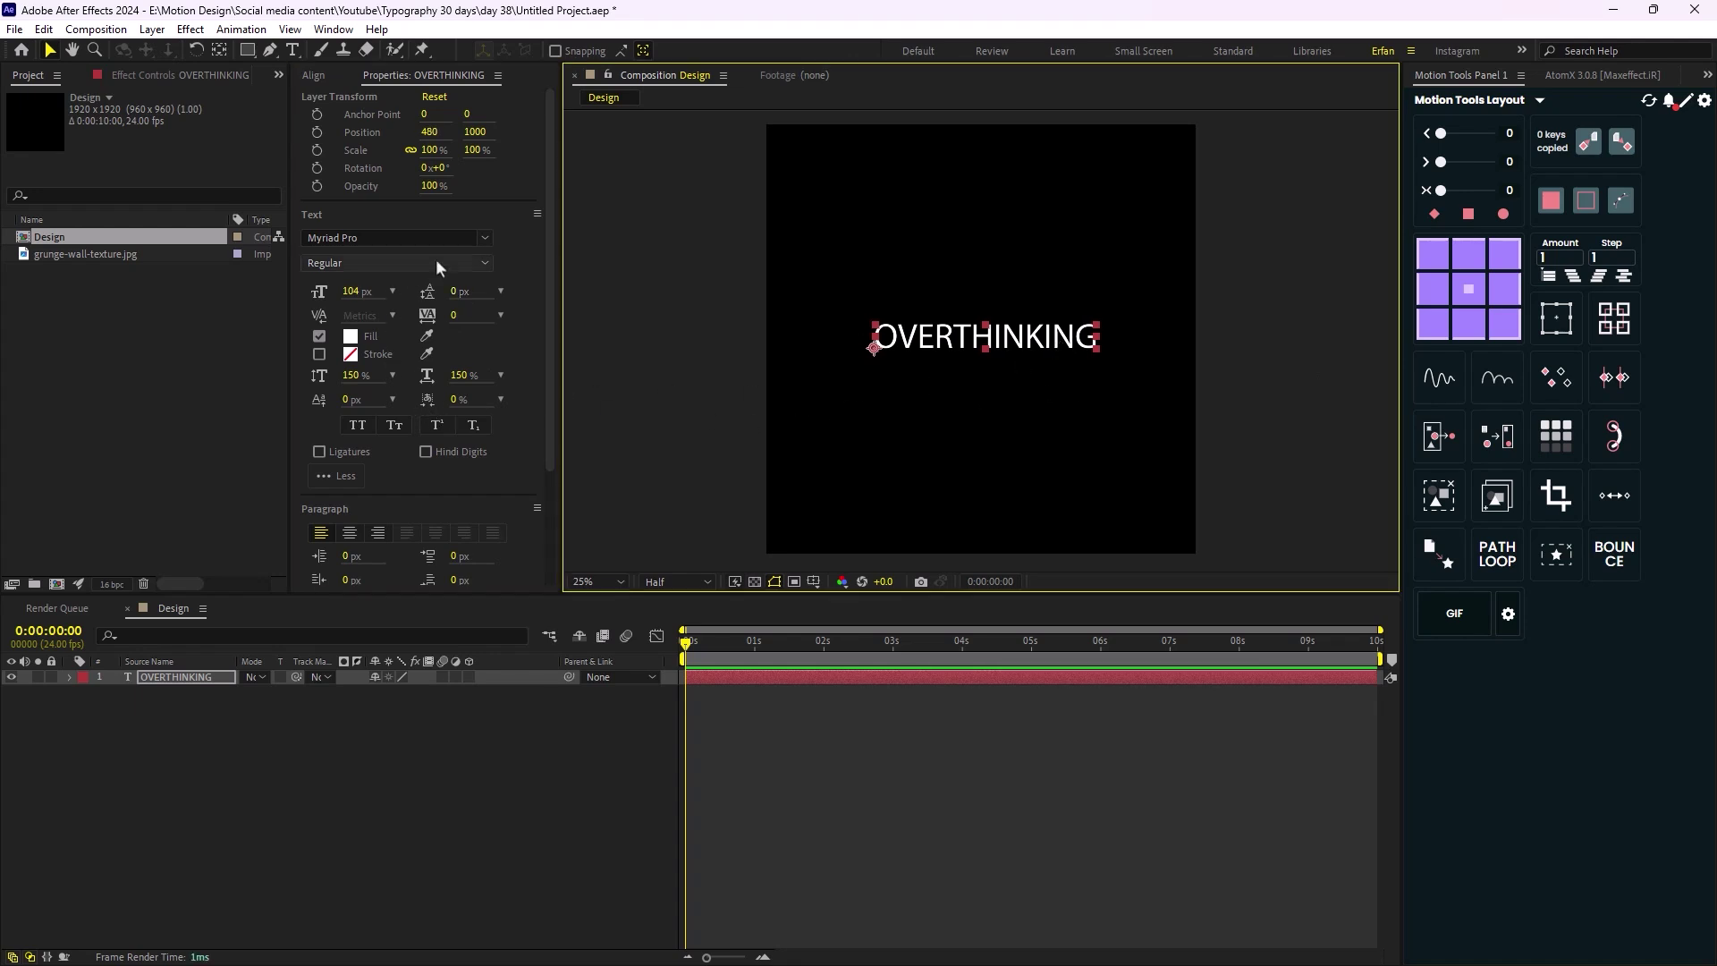
# Change the OVERTHINKING text's font to Roc Grotesk Compressed Black
pyautogui.click(488, 237)
pyautogui.write('roc')
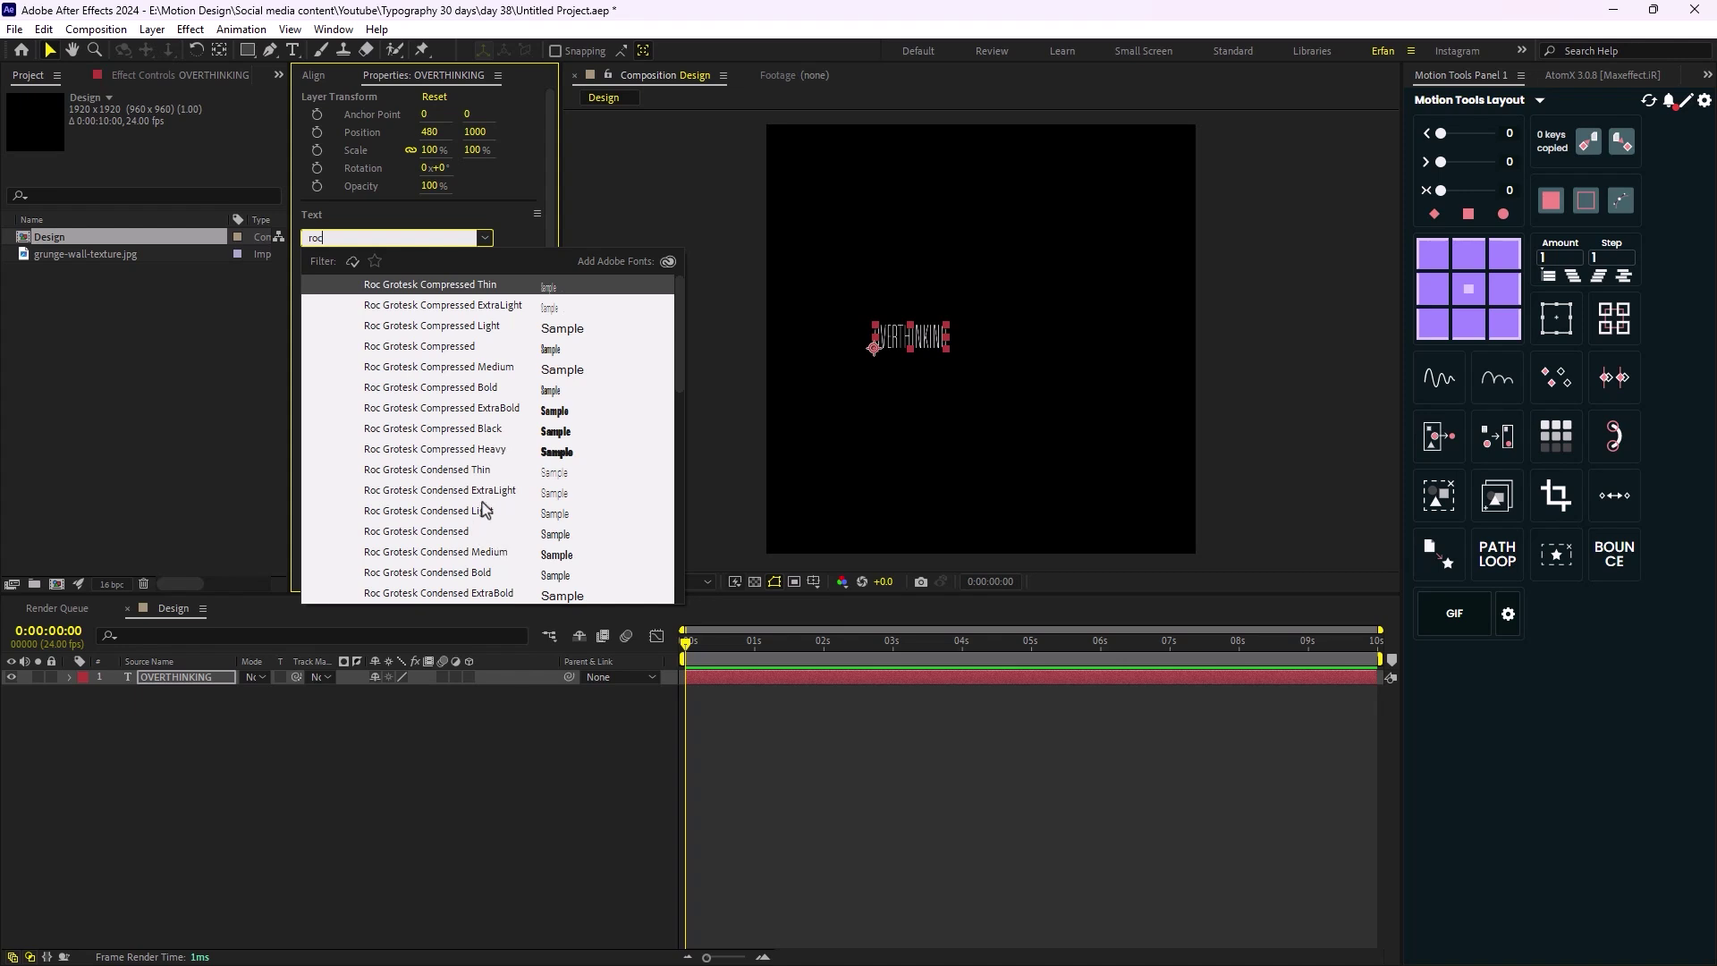
pyautogui.scroll(-1, 488, 514)
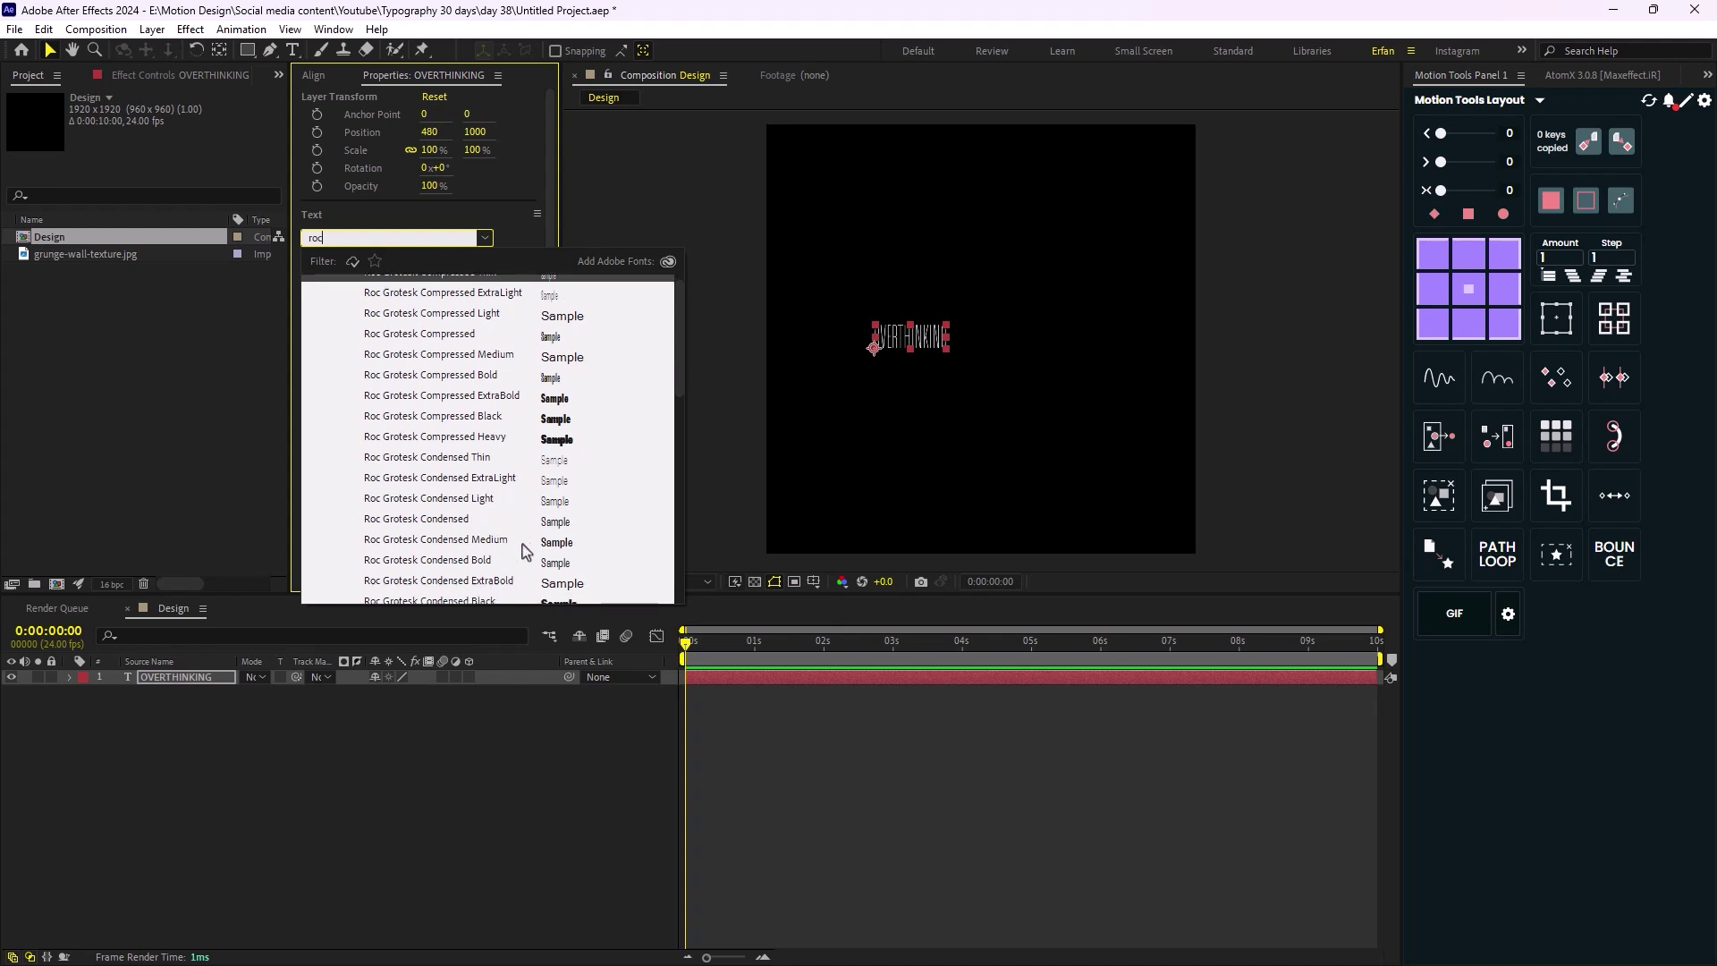
pyautogui.click(485, 416)
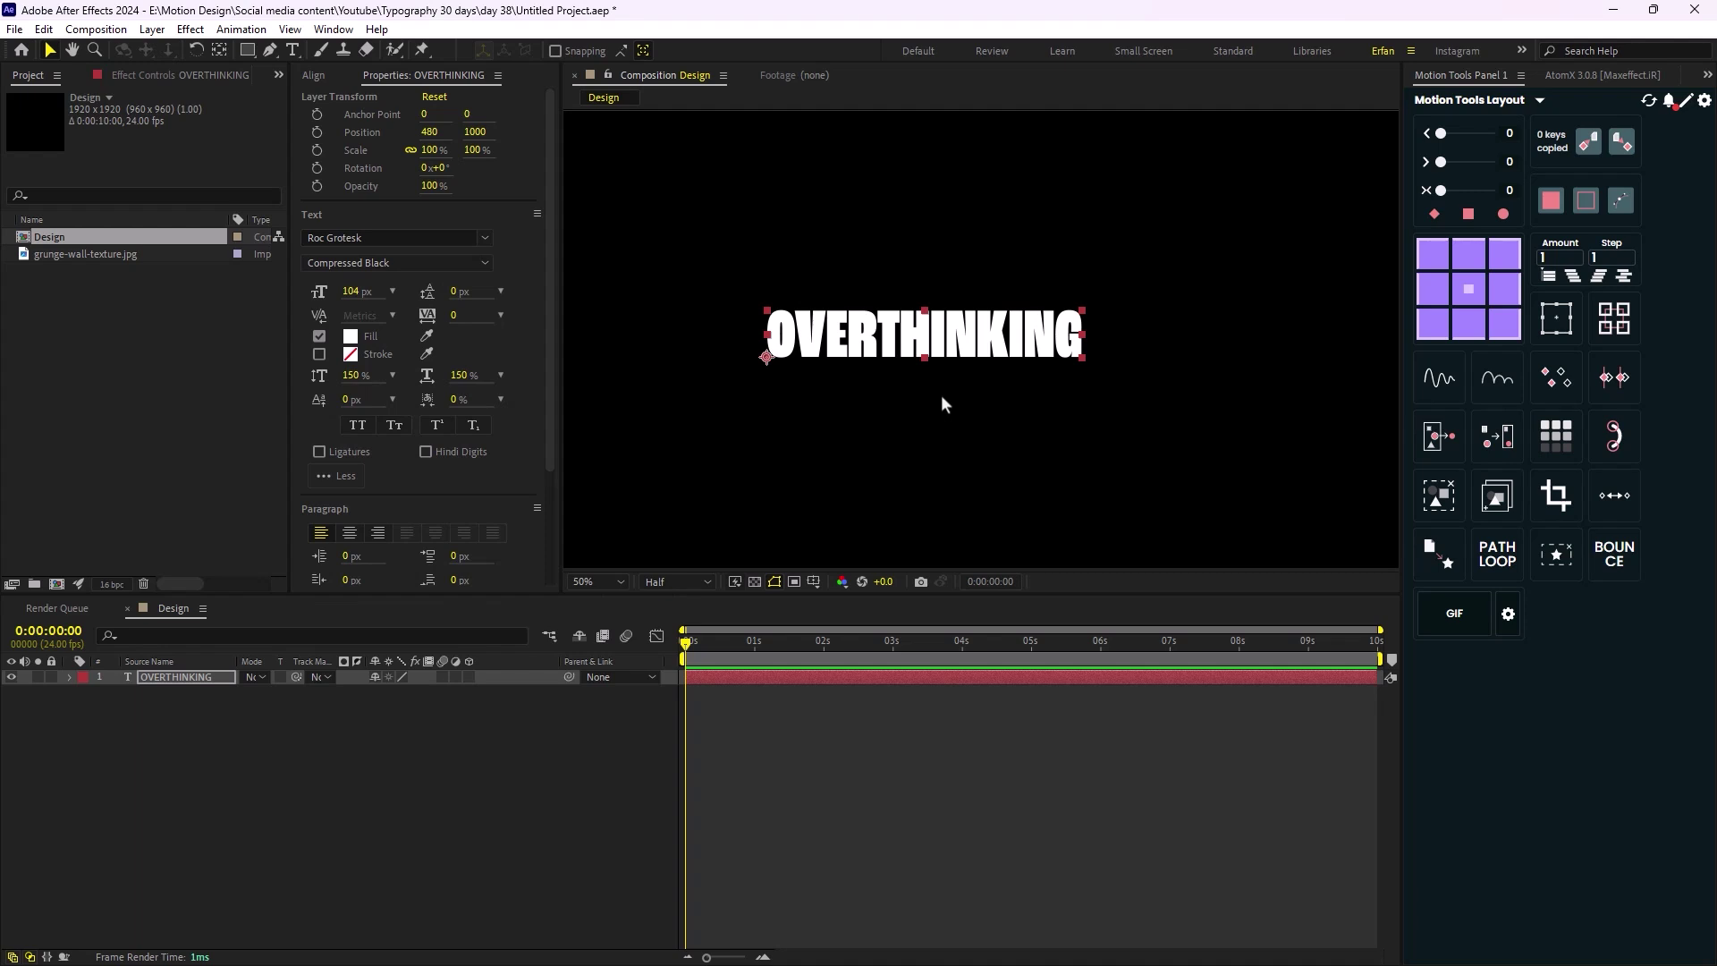
# Enlarge the OVERTHINKING text to a font size of 220 px, shifting it within the frame
pyautogui.moveTo(351, 291); pyautogui.dragTo(990, 336)
pyautogui.click(349, 292)
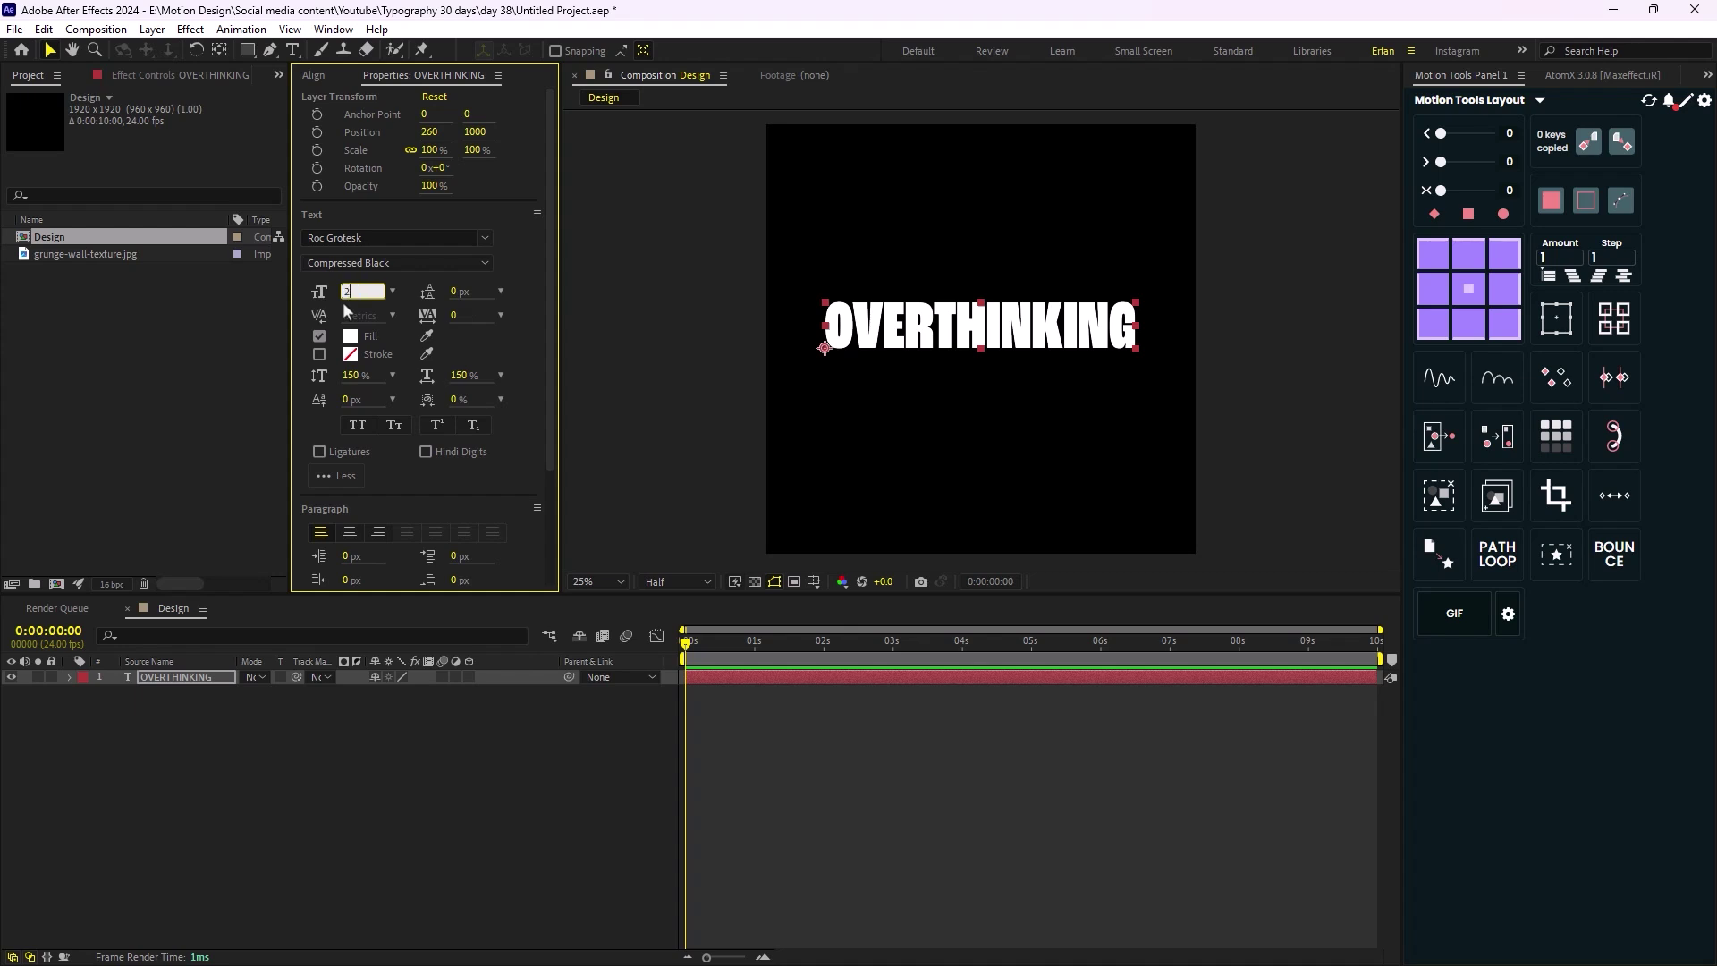
pyautogui.write('250')
pyautogui.press('Return')
pyautogui.click(341, 292)
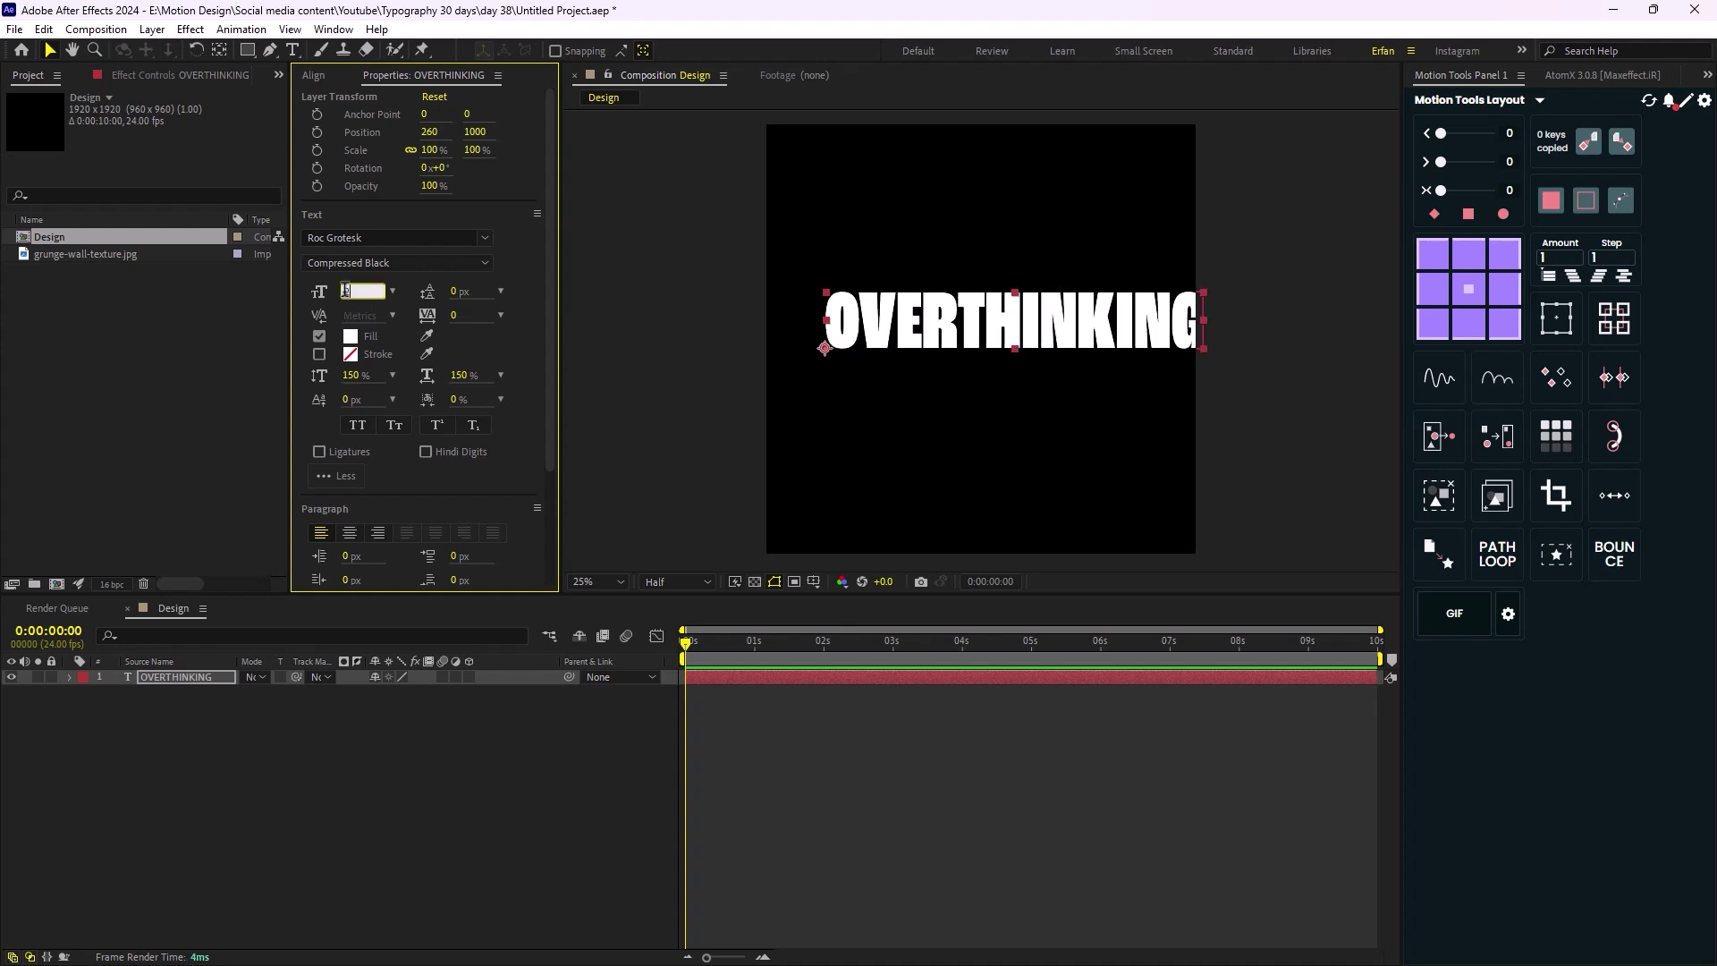
pyautogui.press('Return')
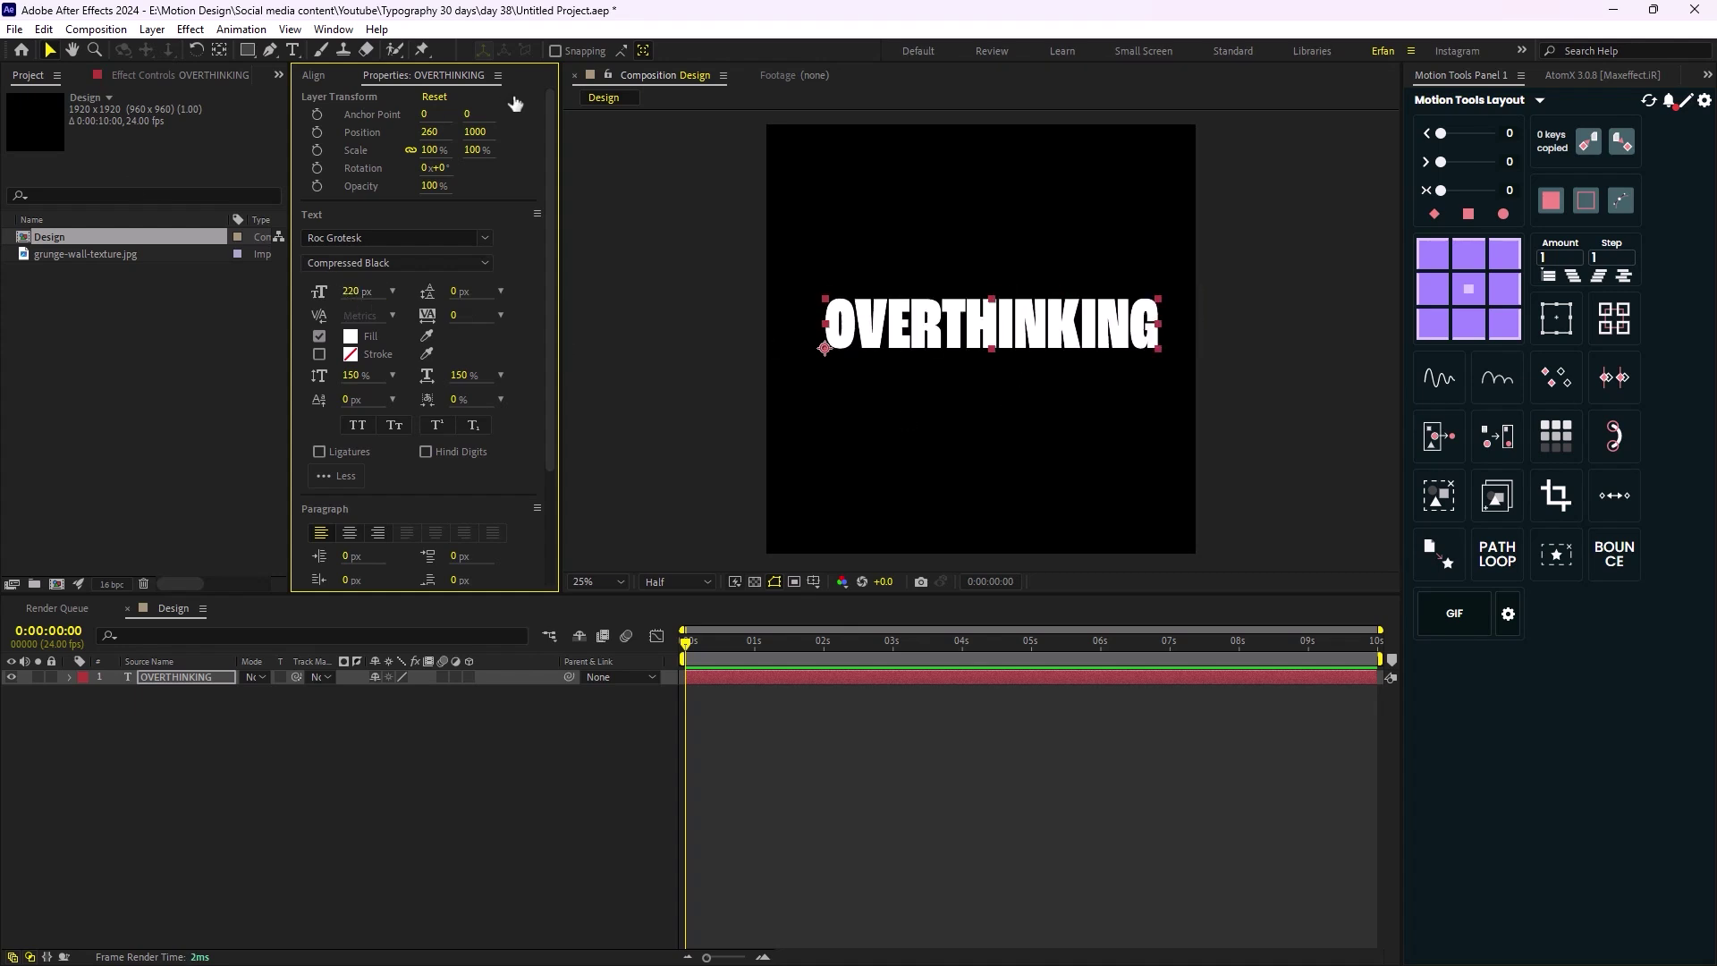
# Center the text layer horizontally and vertically in the composition
pyautogui.click(313, 75)
pyautogui.click(338, 120)
pyautogui.click(430, 120)
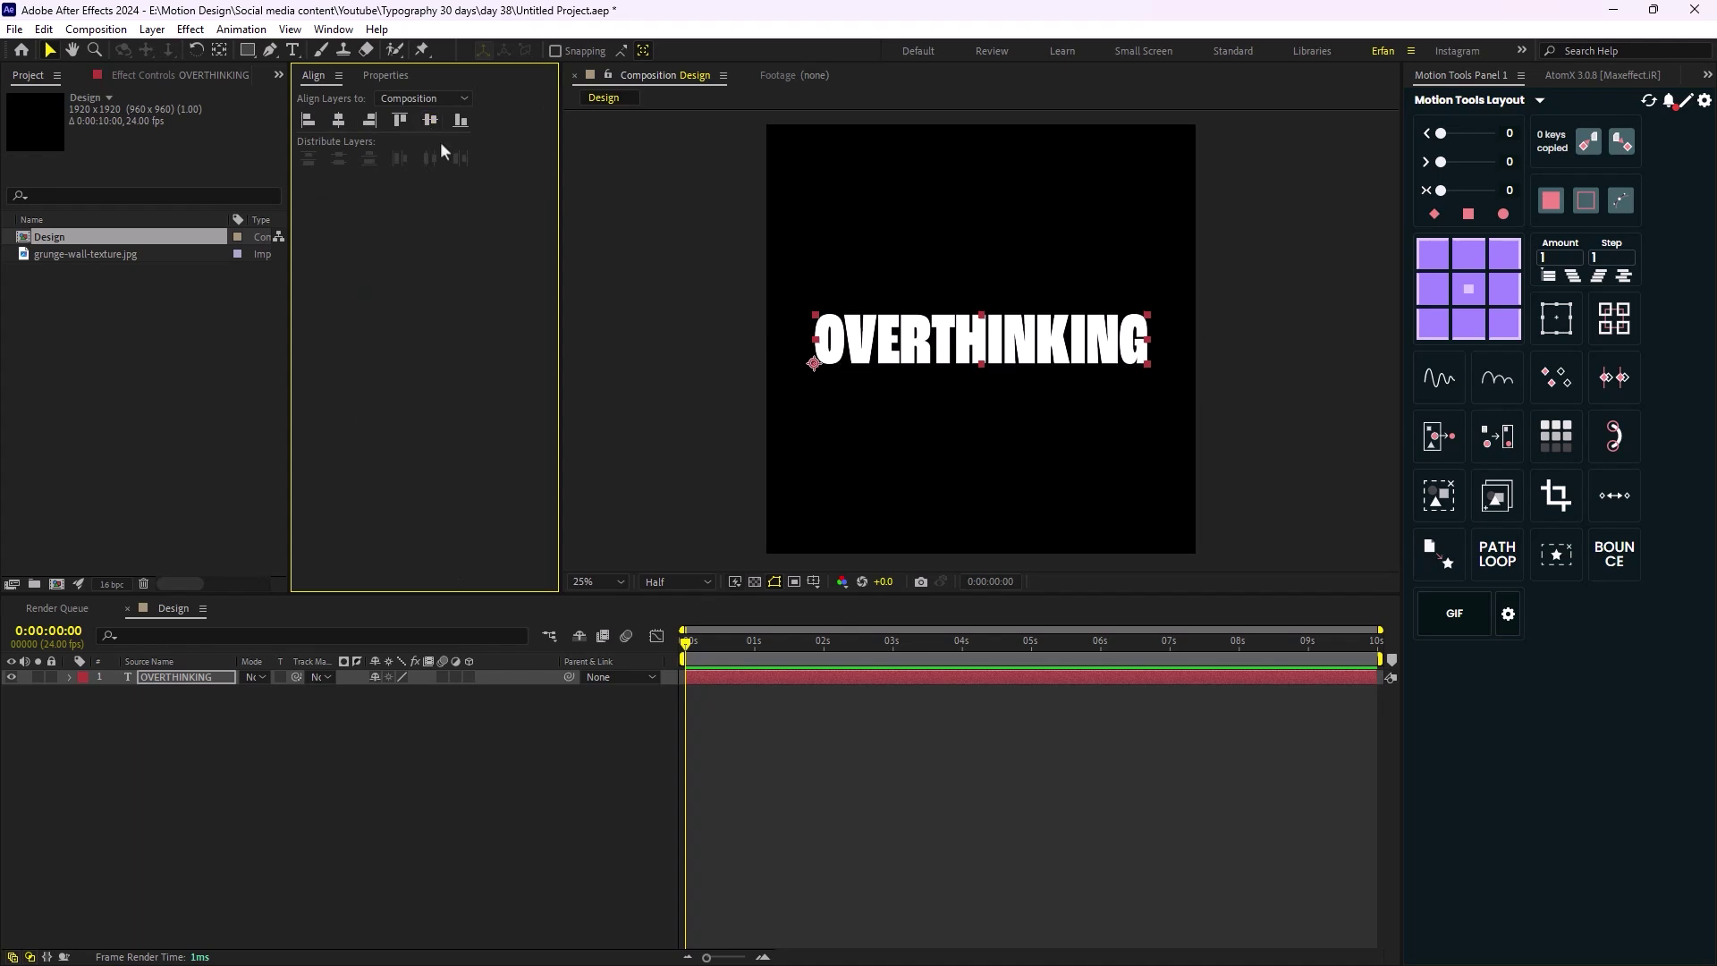
# Duplicate the OVERTHINKING text layer
pyautogui.click(336, 810)
pyautogui.click(228, 677)
pyautogui.hotkey('ctrl', 'd')
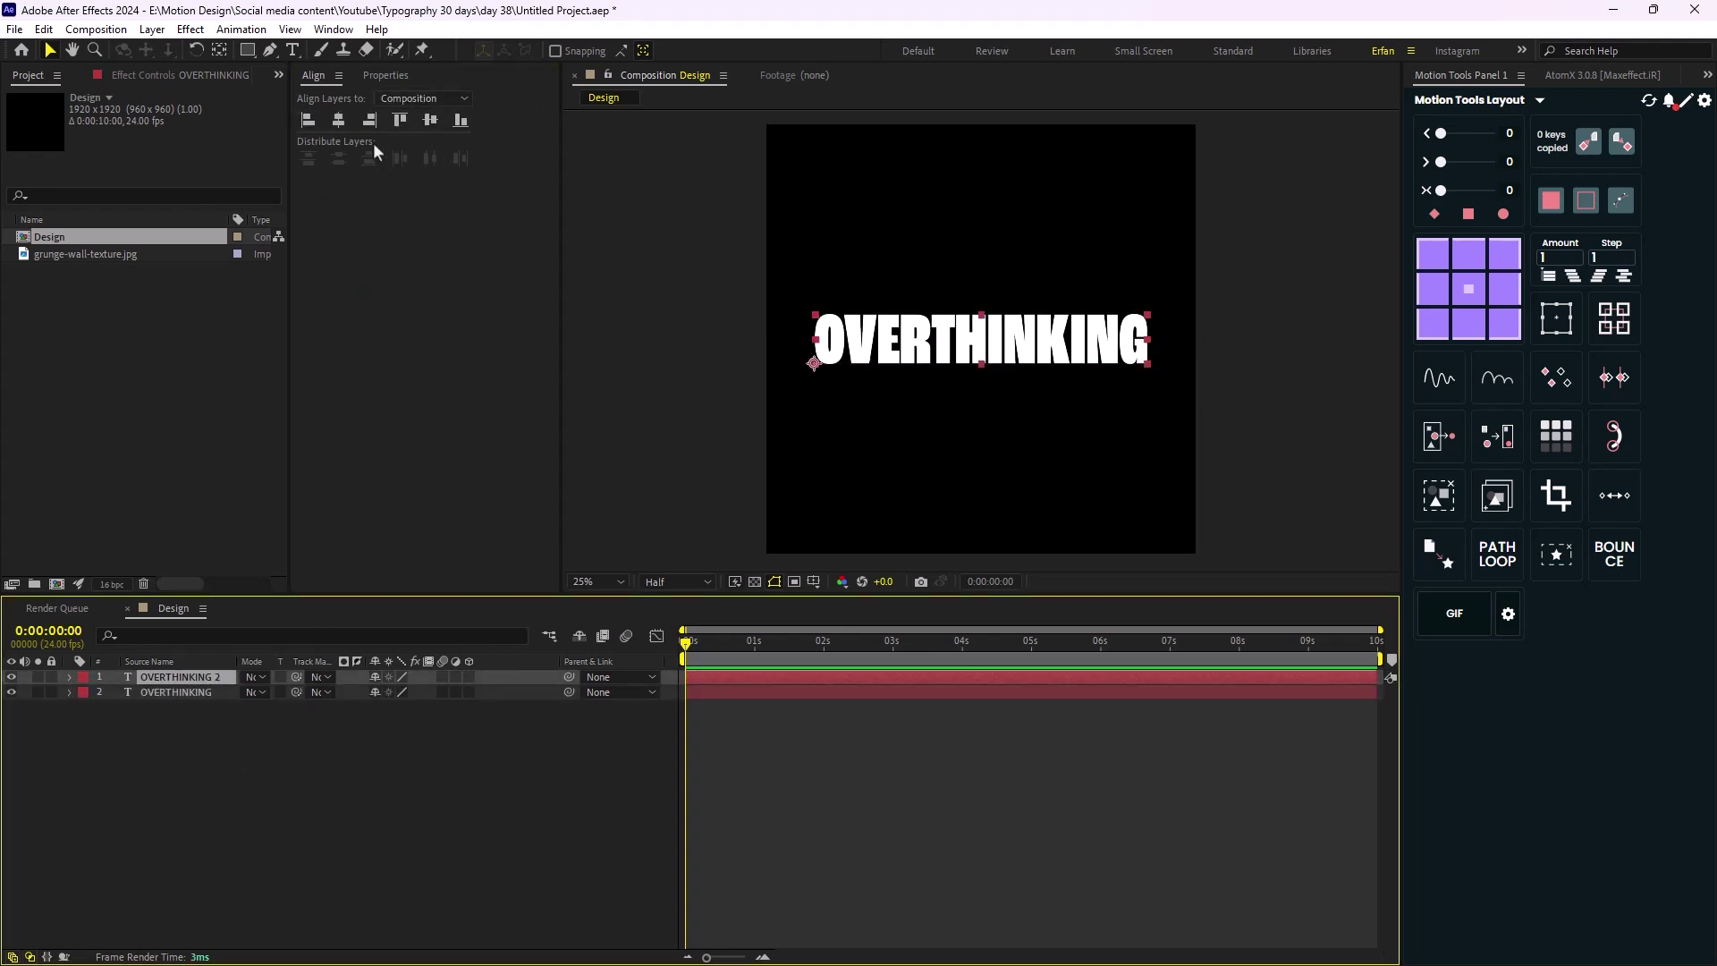
# Set the copy's font style to Compressed Light and, with the layer soloed, widen its horizontal scale to 274%
pyautogui.click(384, 75)
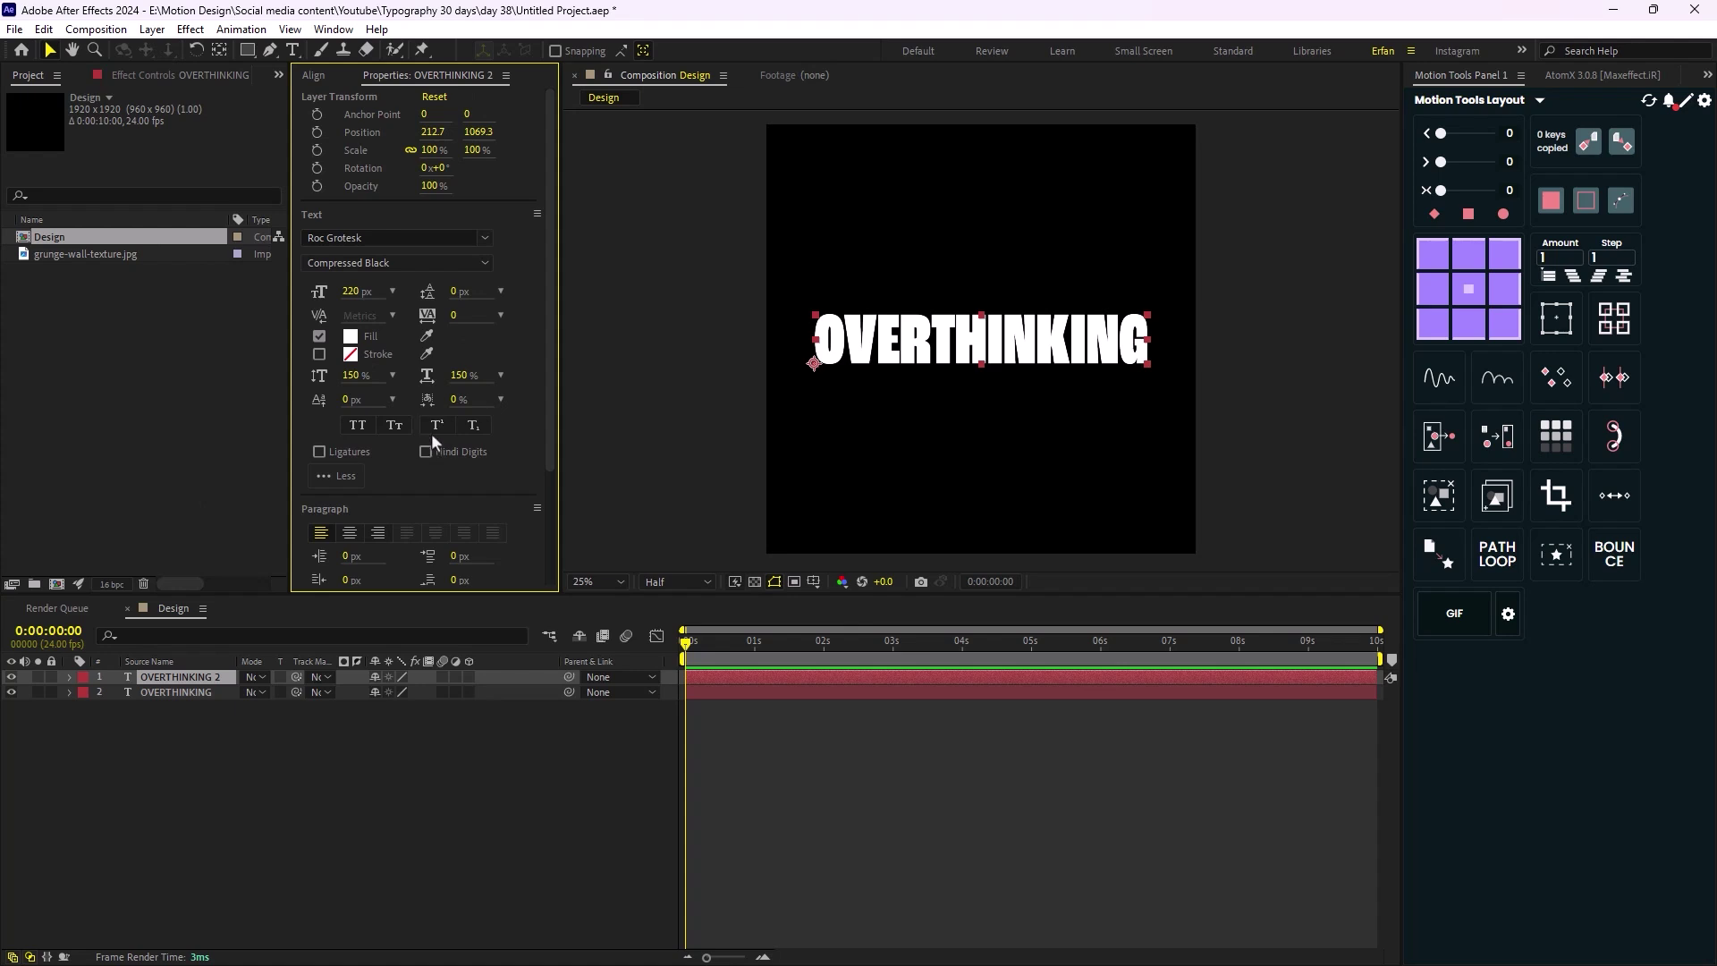
pyautogui.click(490, 263)
pyautogui.scroll(3, 413, 456)
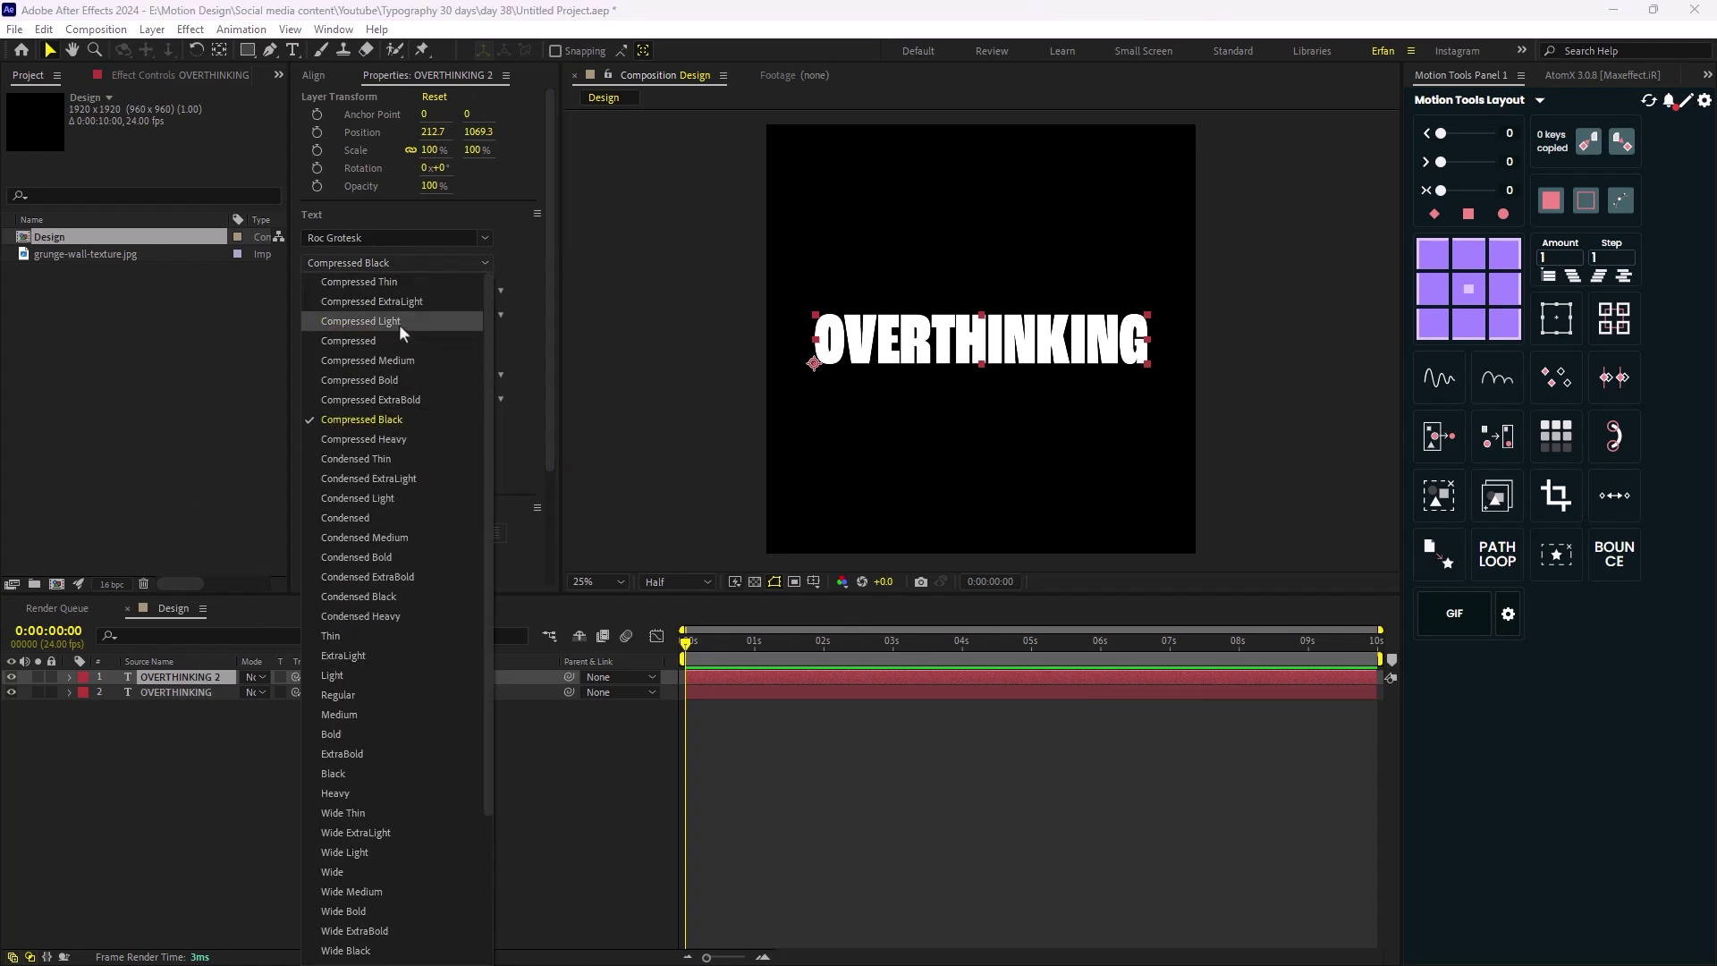
pyautogui.click(399, 324)
pyautogui.click(36, 676)
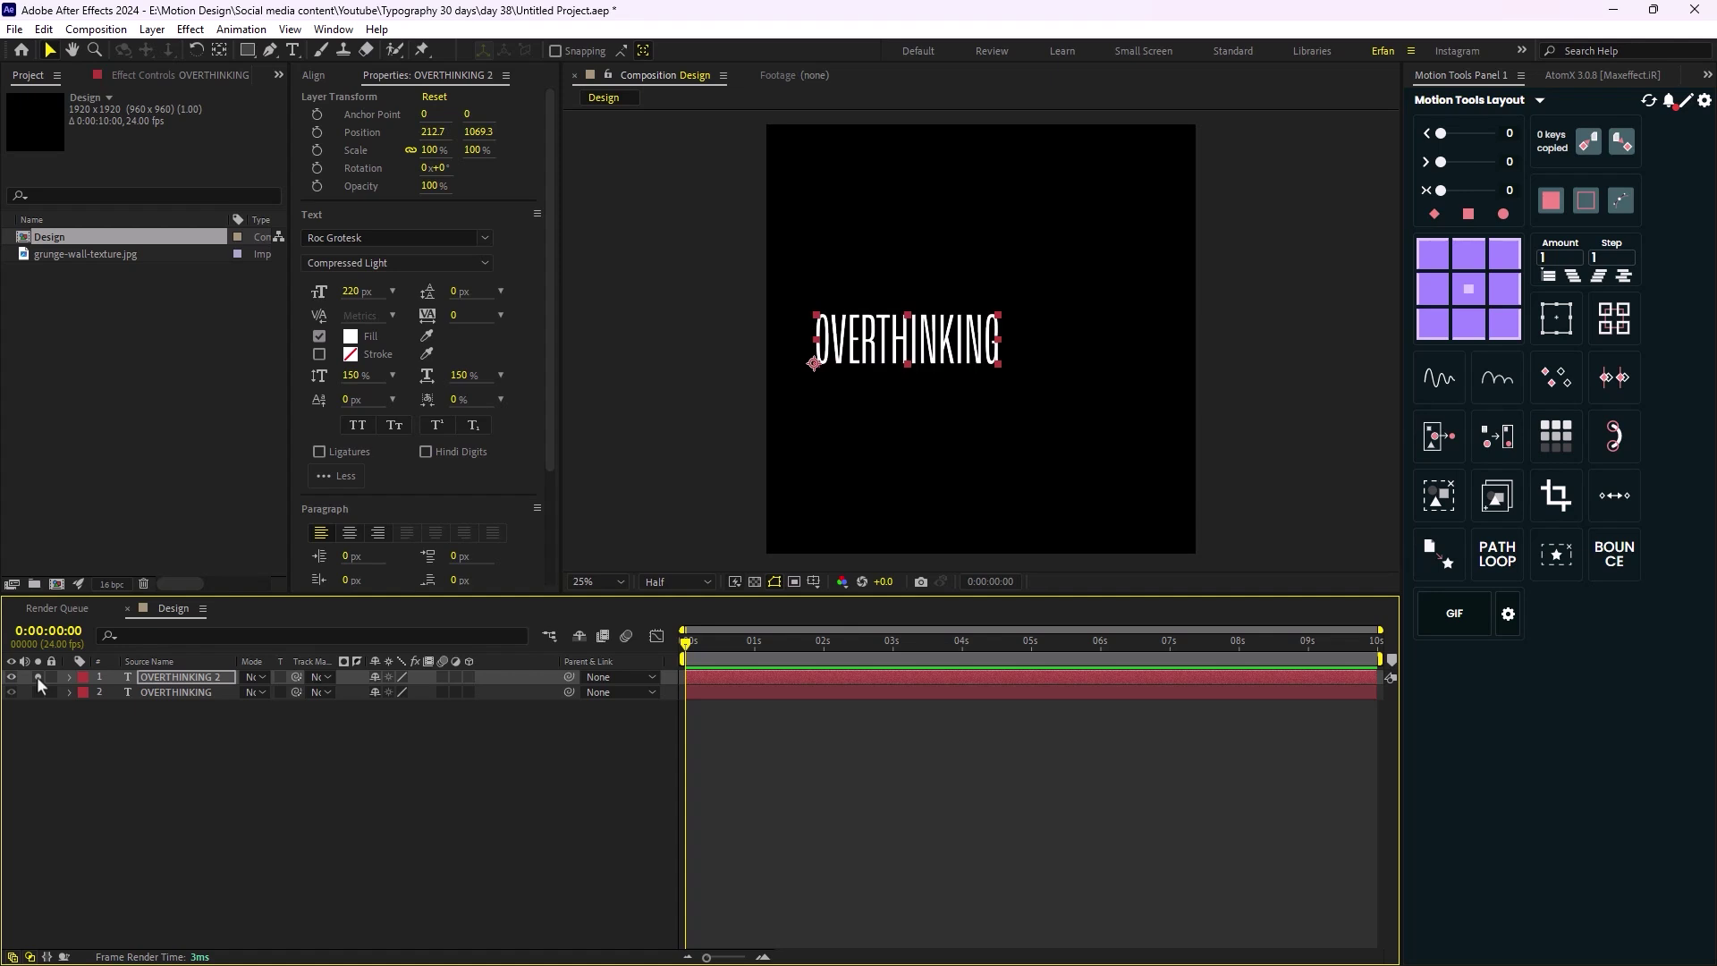
pyautogui.moveTo(461, 375); pyautogui.dragTo(588, 380)
pyautogui.click(821, 362)
pyautogui.moveTo(821, 362); pyautogui.dragTo(815, 363)
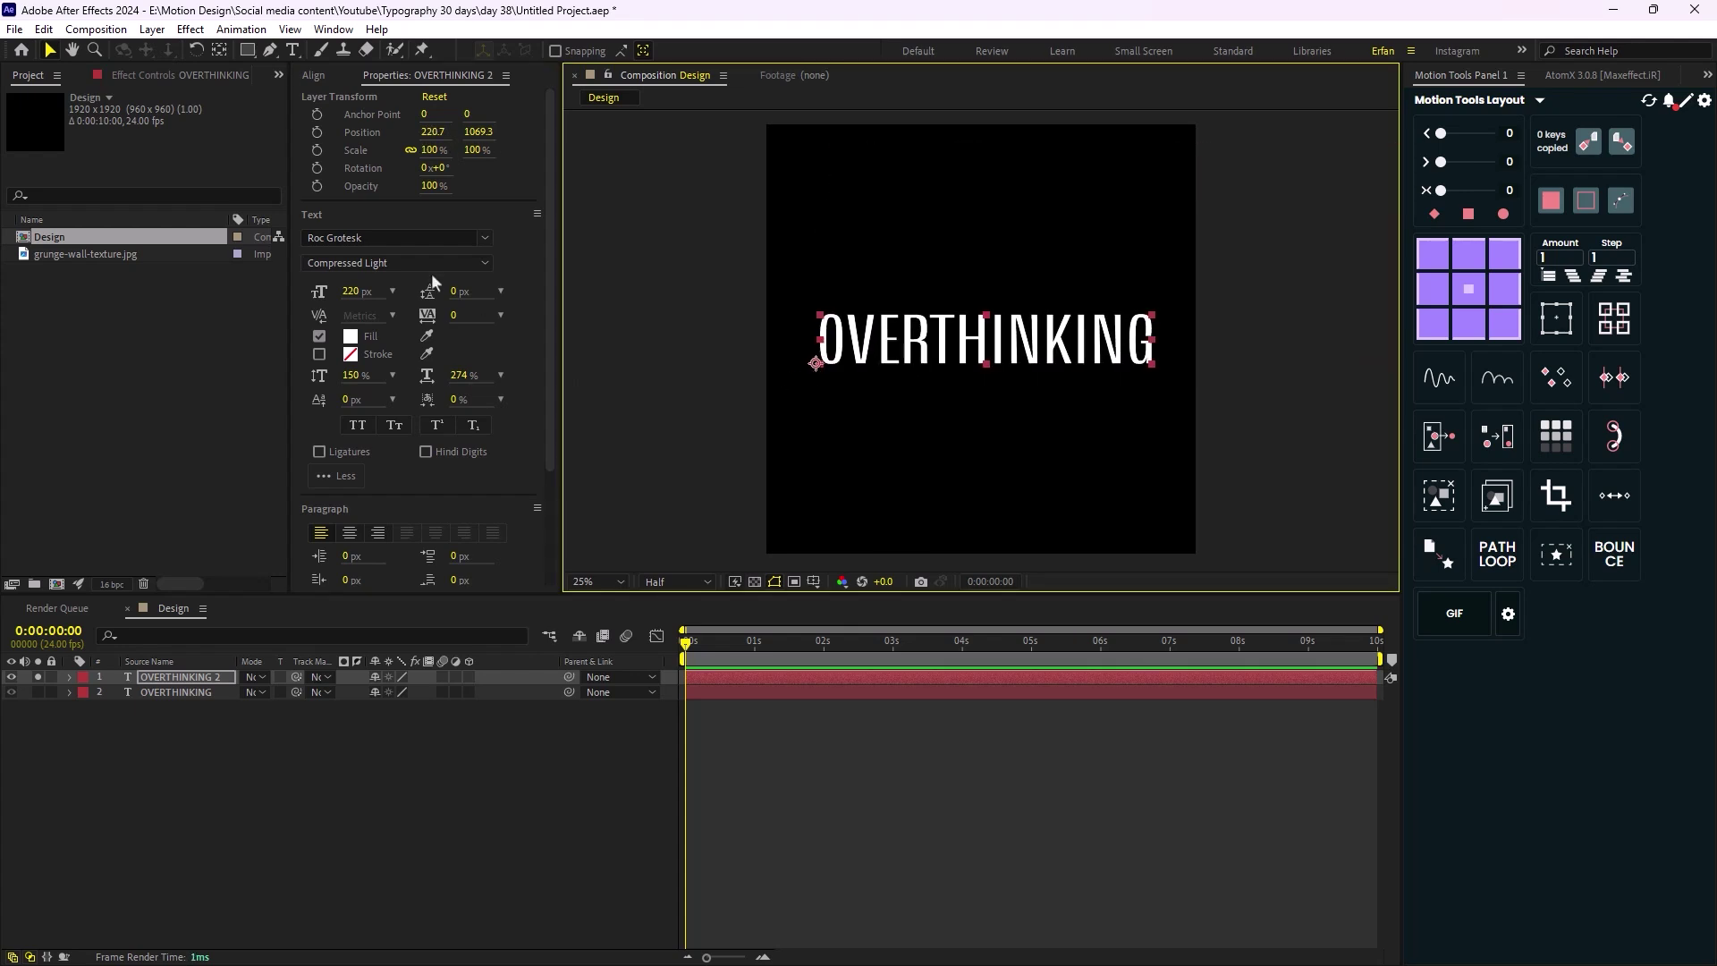
# Change the copy's font style to Compressed Thin and widen its horizontal scale to 299%
pyautogui.click(447, 263)
pyautogui.click(393, 282)
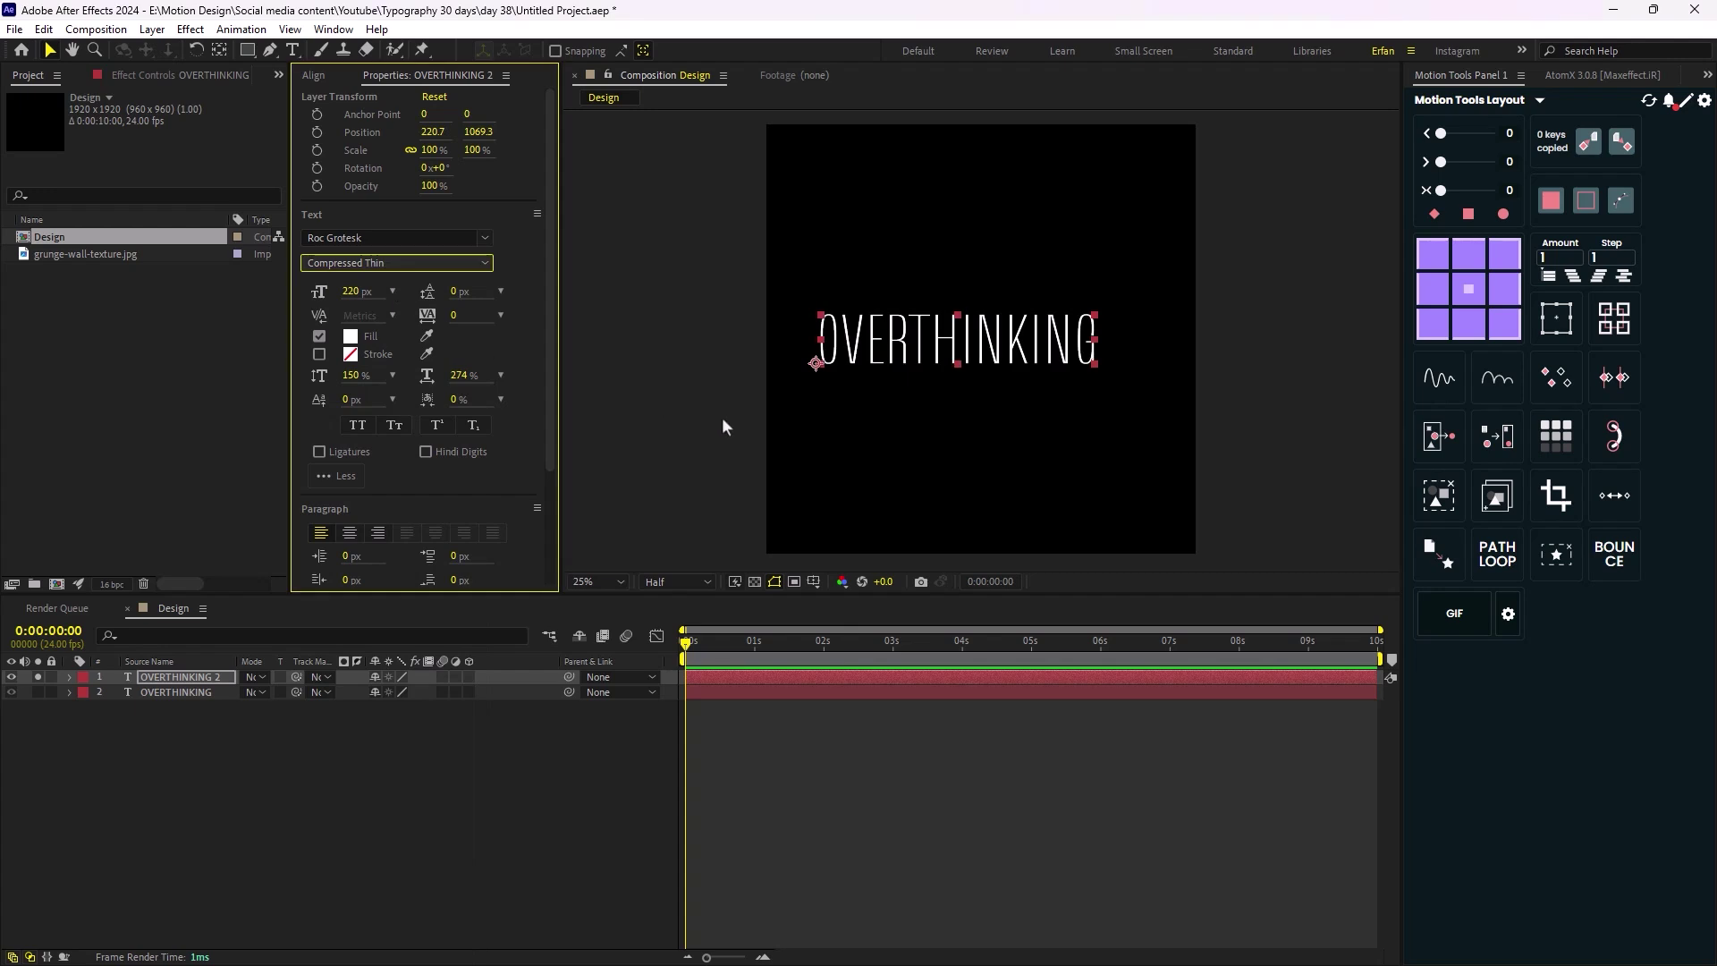
pyautogui.moveTo(805, 368); pyautogui.dragTo(827, 367)
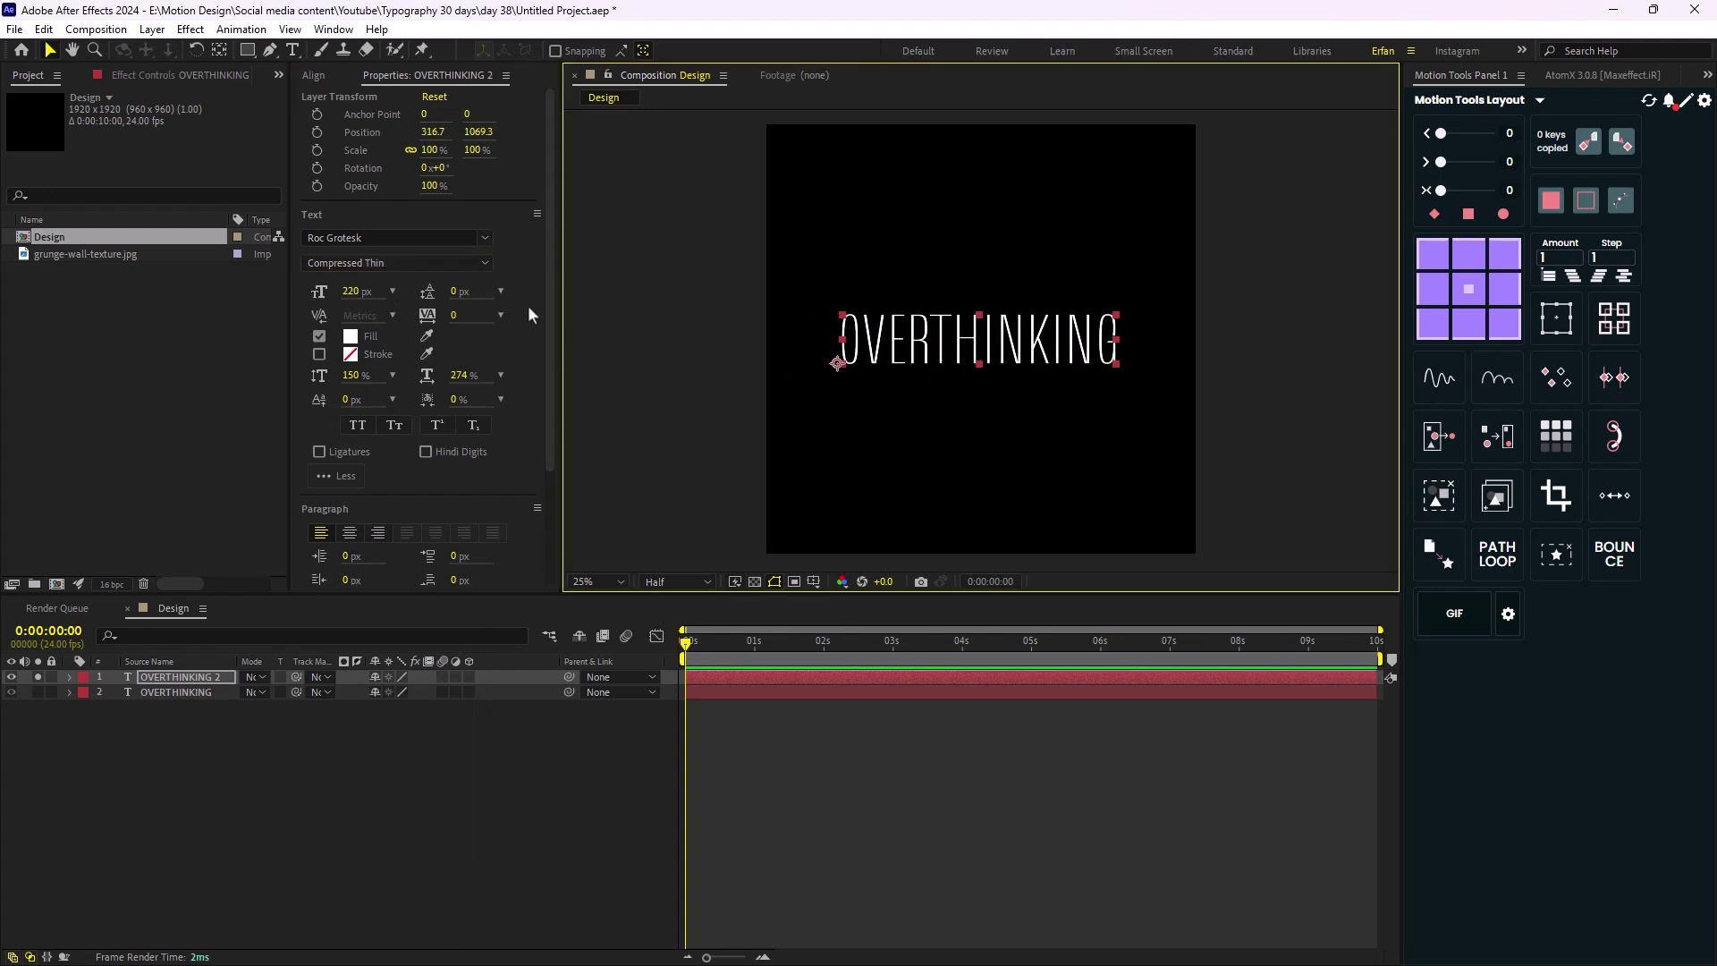
pyautogui.moveTo(464, 376); pyautogui.dragTo(592, 415)
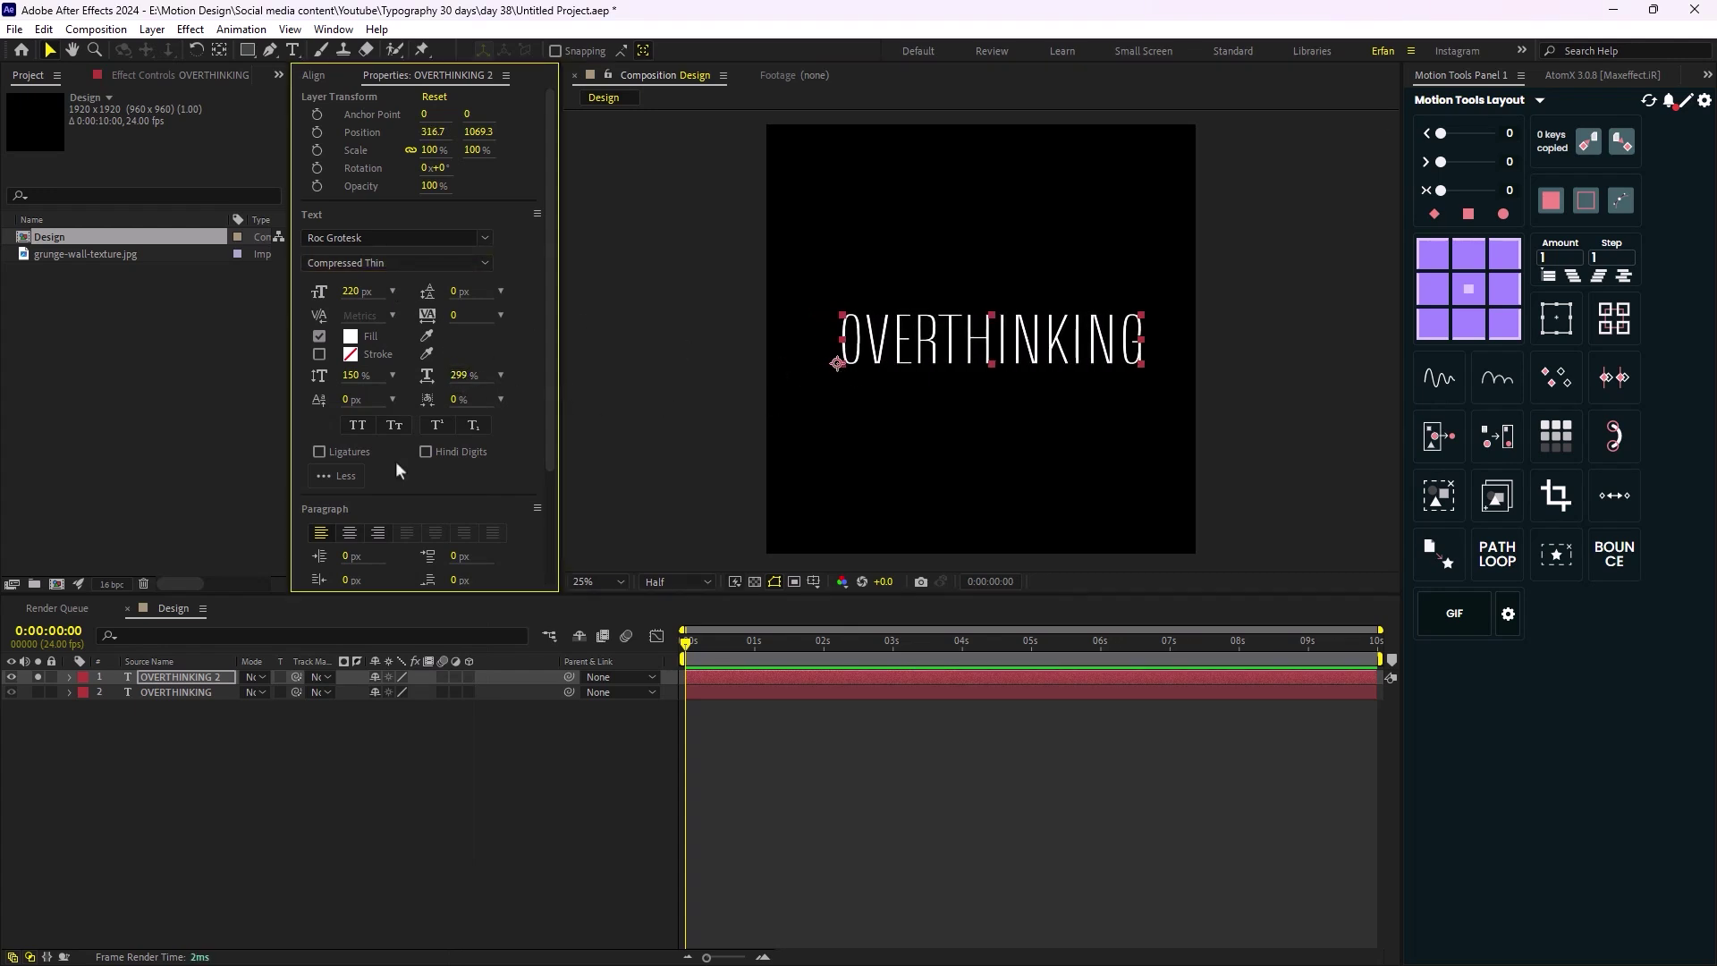
# Solo the original bold text as well and fill the thin copy with red (FC0000) for comparison
pyautogui.click(41, 691)
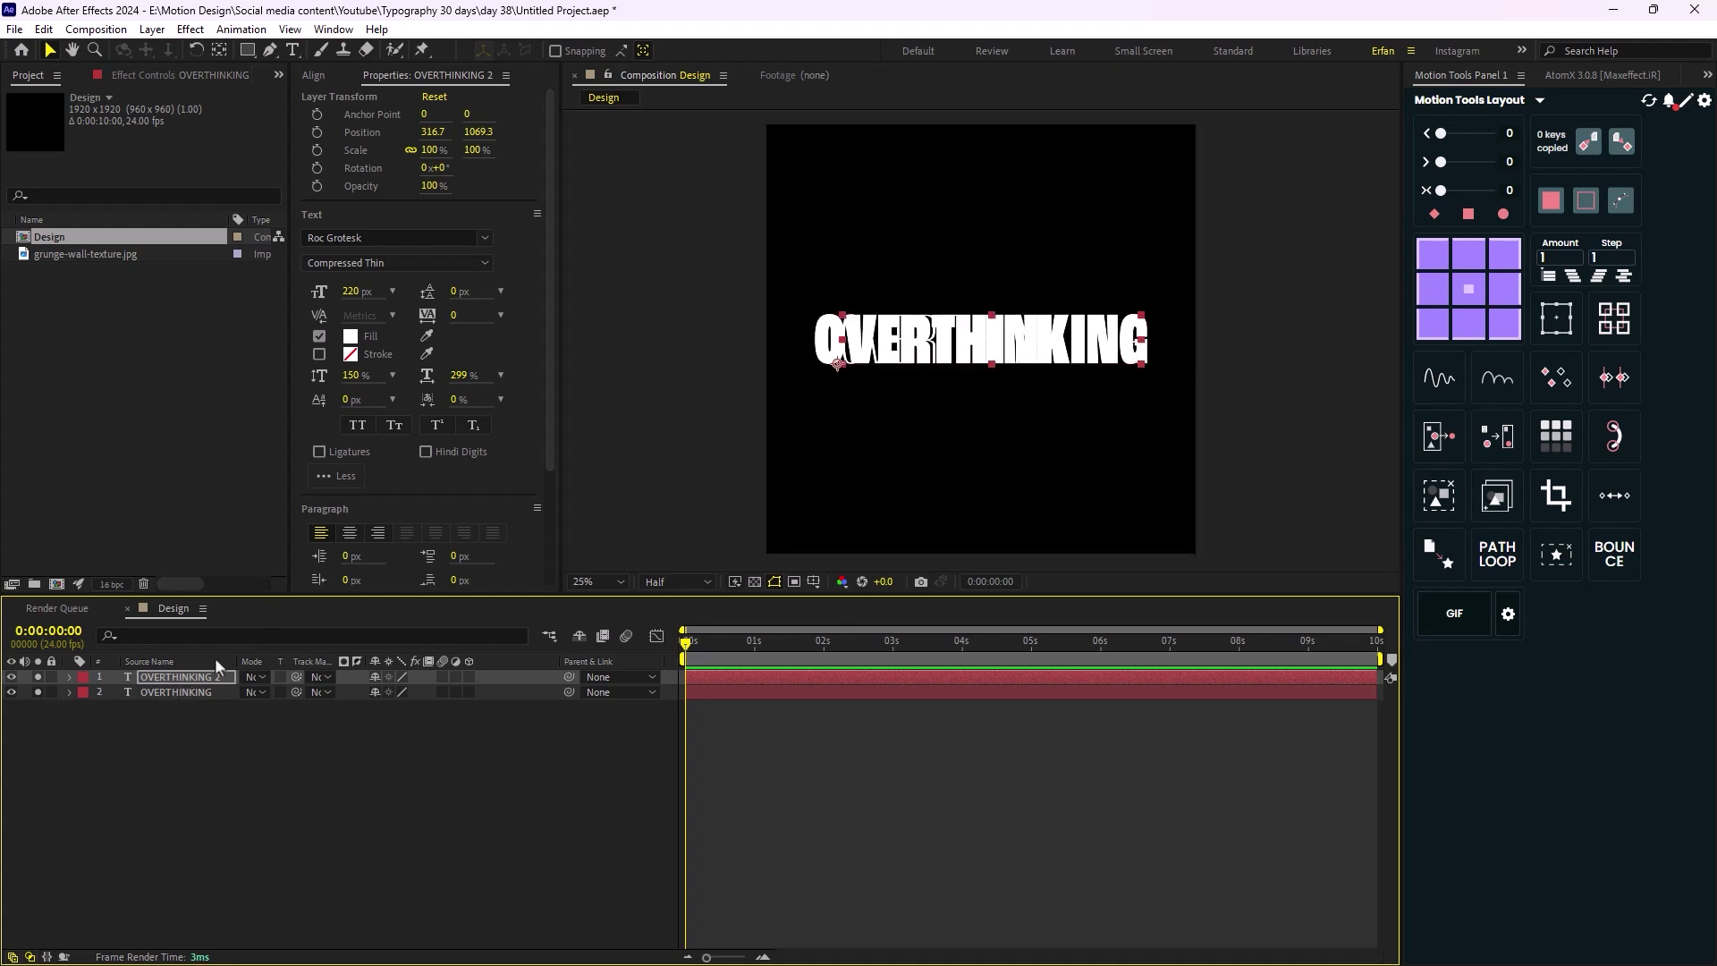
pyautogui.click(351, 337)
pyautogui.click(1074, 492)
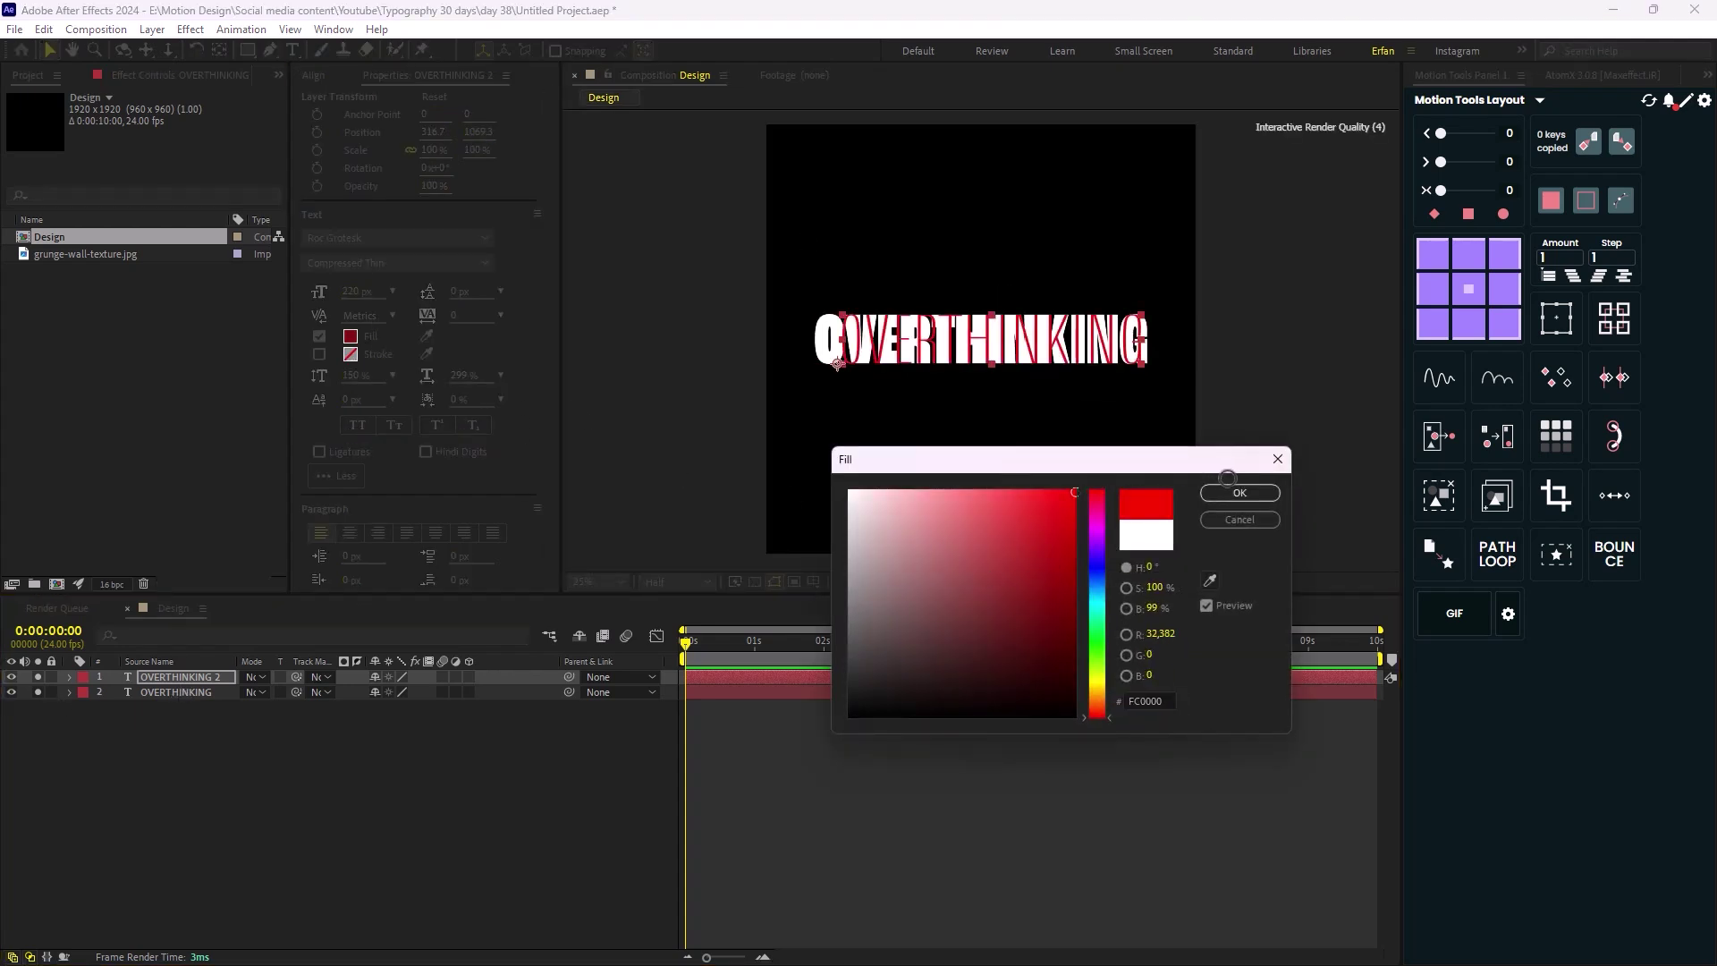
pyautogui.click(1240, 492)
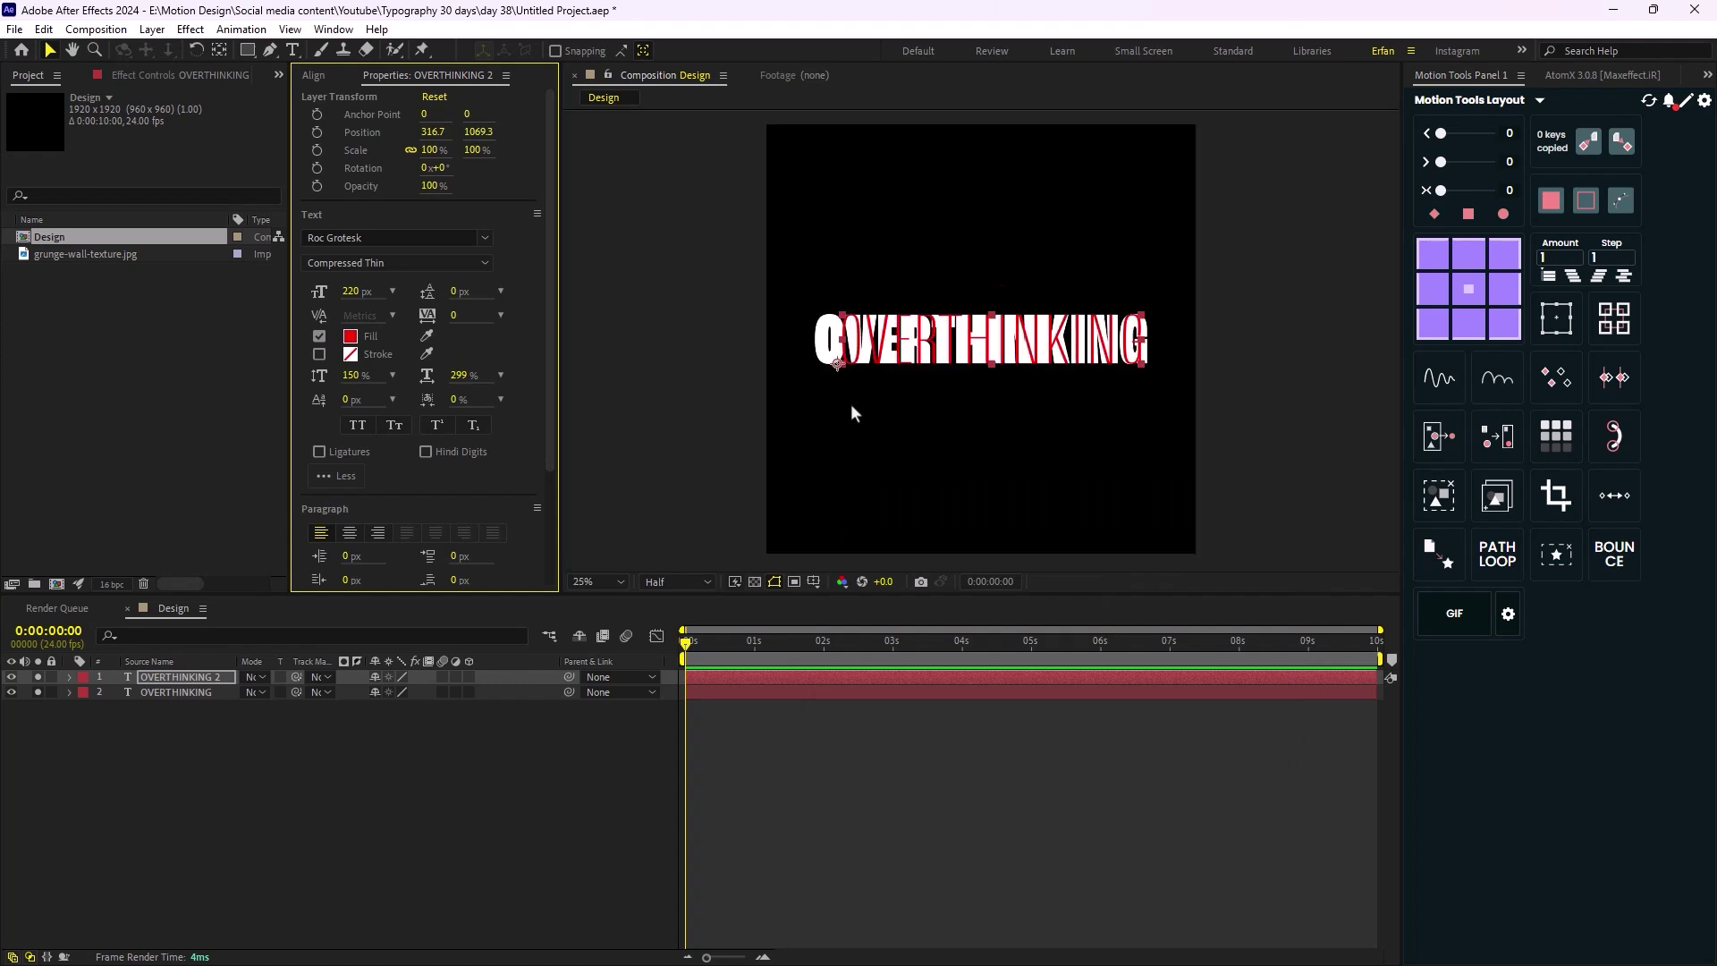
# Move the thin copy to X position 228.7 and set its horizontal scale to 322% to match the bold word's span
pyautogui.click(837, 367)
pyautogui.press('Left')
pyautogui.press('Left')
pyautogui.press('Left')
pyautogui.press('Left')
pyautogui.press('Left')
pyautogui.press('Left')
pyautogui.press('Left')
pyautogui.press('Left')
pyautogui.press('Left')
pyautogui.press('Left')
pyautogui.press('Left')
pyautogui.press('Left')
pyautogui.press('Left')
pyautogui.press('Left')
pyautogui.press('Left')
pyautogui.press('Left')
pyautogui.press('Left')
pyautogui.press('Left')
pyautogui.press('Left')
pyautogui.press('Left')
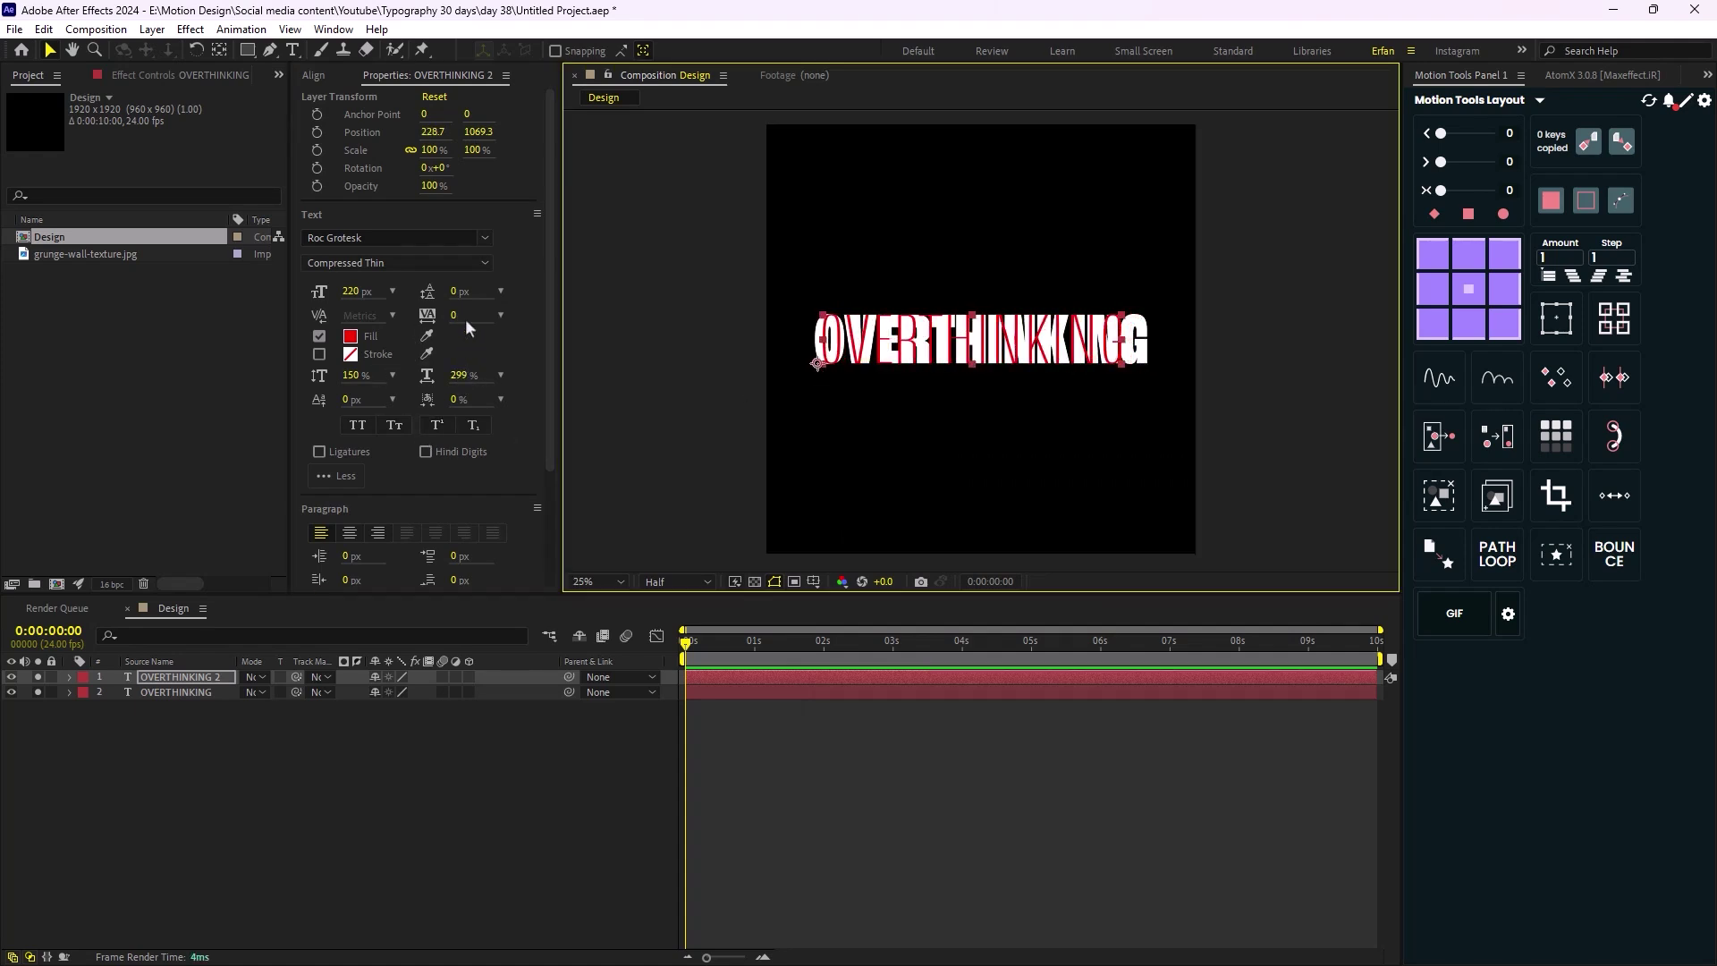
pyautogui.moveTo(459, 375); pyautogui.dragTo(489, 382)
# Set the thin OVERTHINKING copy's fill color to white (FFFFFF)
pyautogui.click(134, 747)
pyautogui.click(179, 677)
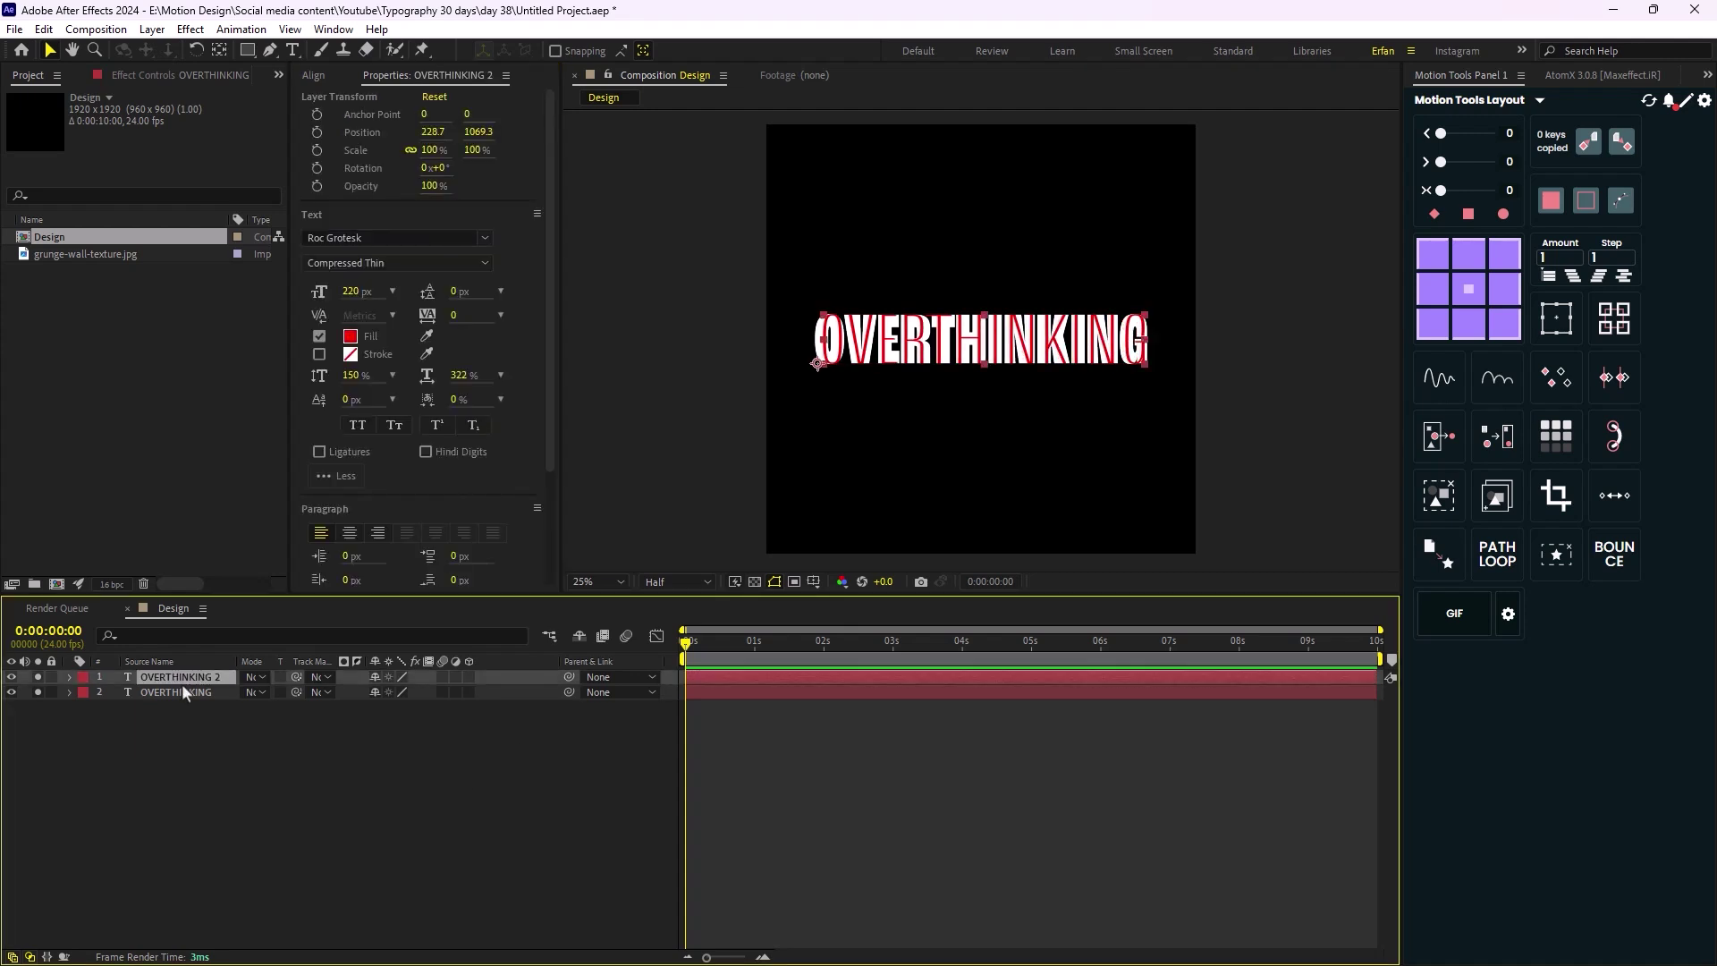
pyautogui.click(351, 338)
pyautogui.click(849, 492)
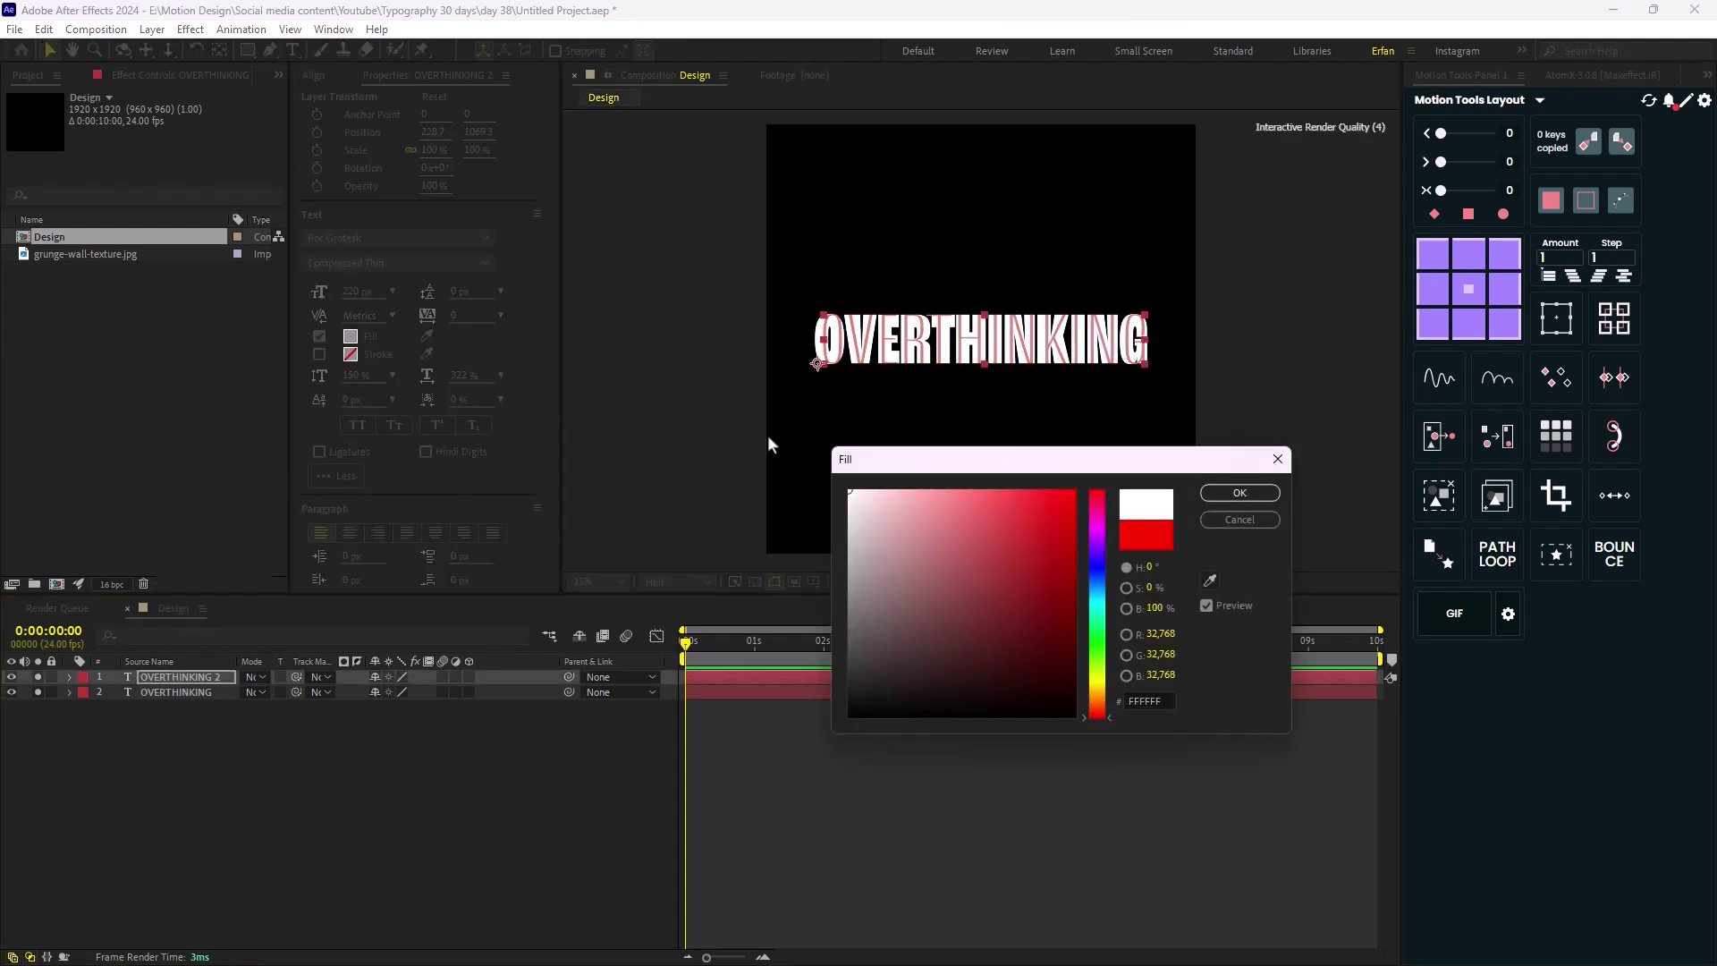
pyautogui.click(1255, 494)
# Create shape outlines from both the bold and the thin OVERTHINKING text layers
pyautogui.rightClick(171, 693)
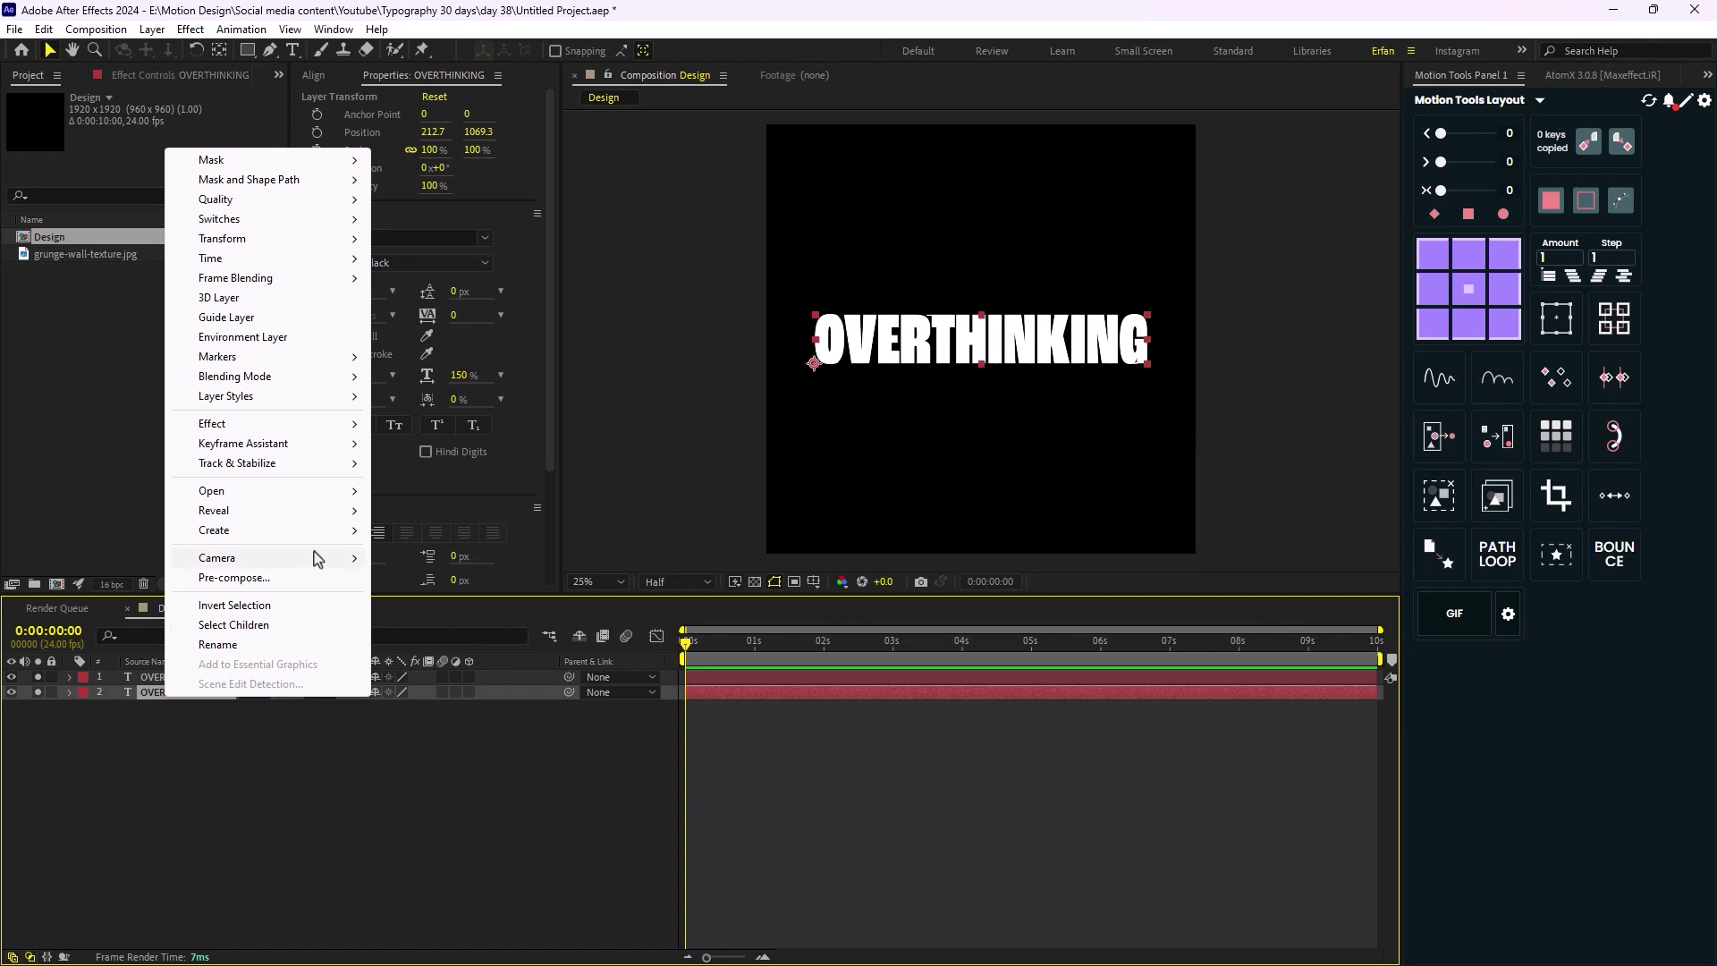
pyautogui.moveTo(327, 532)
pyautogui.click(497, 551)
pyautogui.rightClick(193, 677)
pyautogui.moveTo(371, 508)
pyautogui.click(500, 526)
# Delete the two original text layers, keeping only their outline shape layers
pyautogui.click(187, 699)
pyautogui.keyDown('ctrl'); pyautogui.click(191, 722); pyautogui.keyUp('ctrl')
pyautogui.press('Delete')
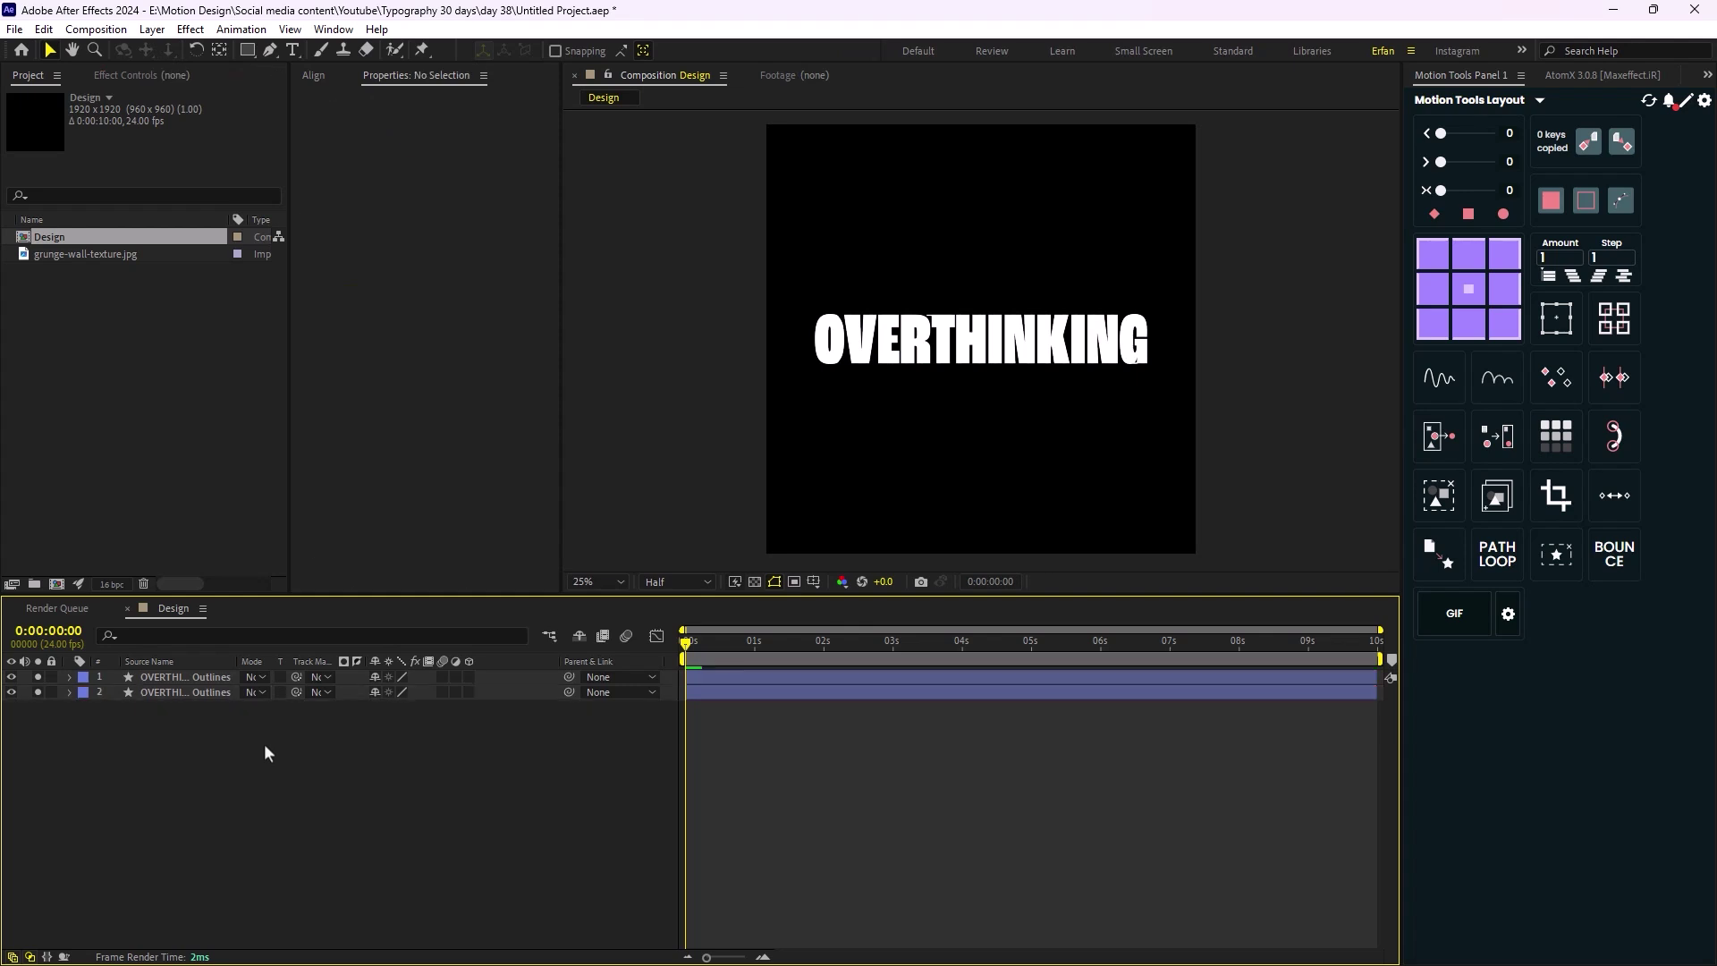
# Solo the bold OVERTHINKING outlines layer to view it apart from the thin one
pyautogui.click(180, 679)
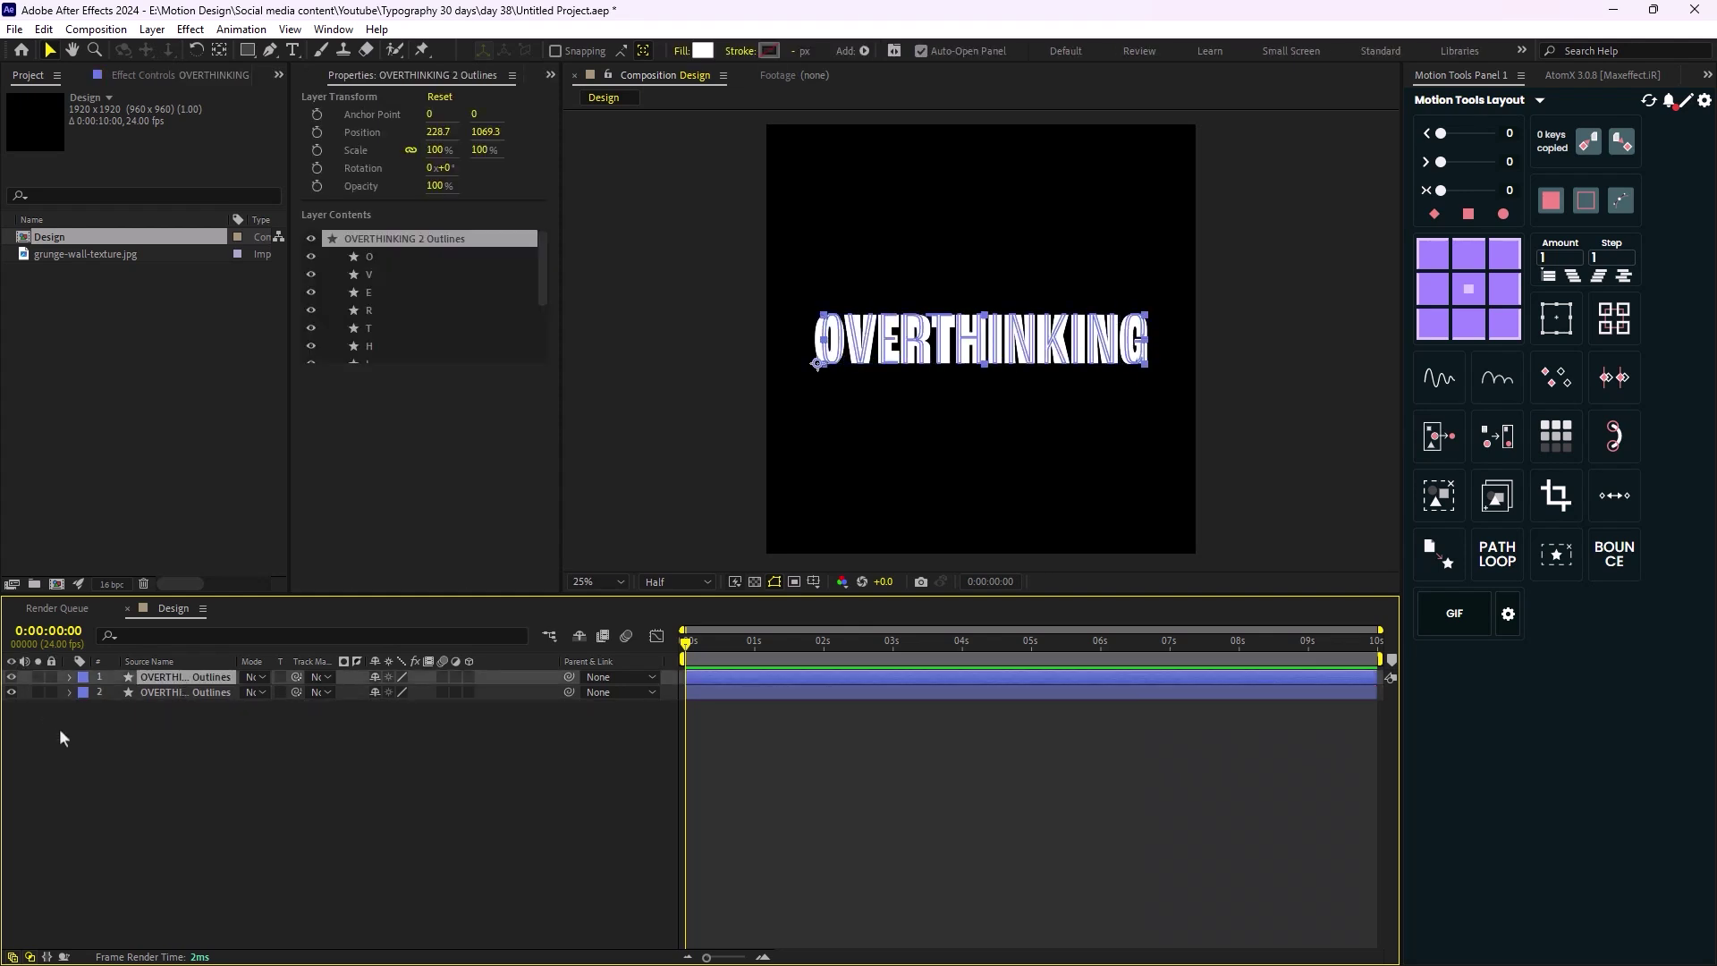
pyautogui.click(203, 690)
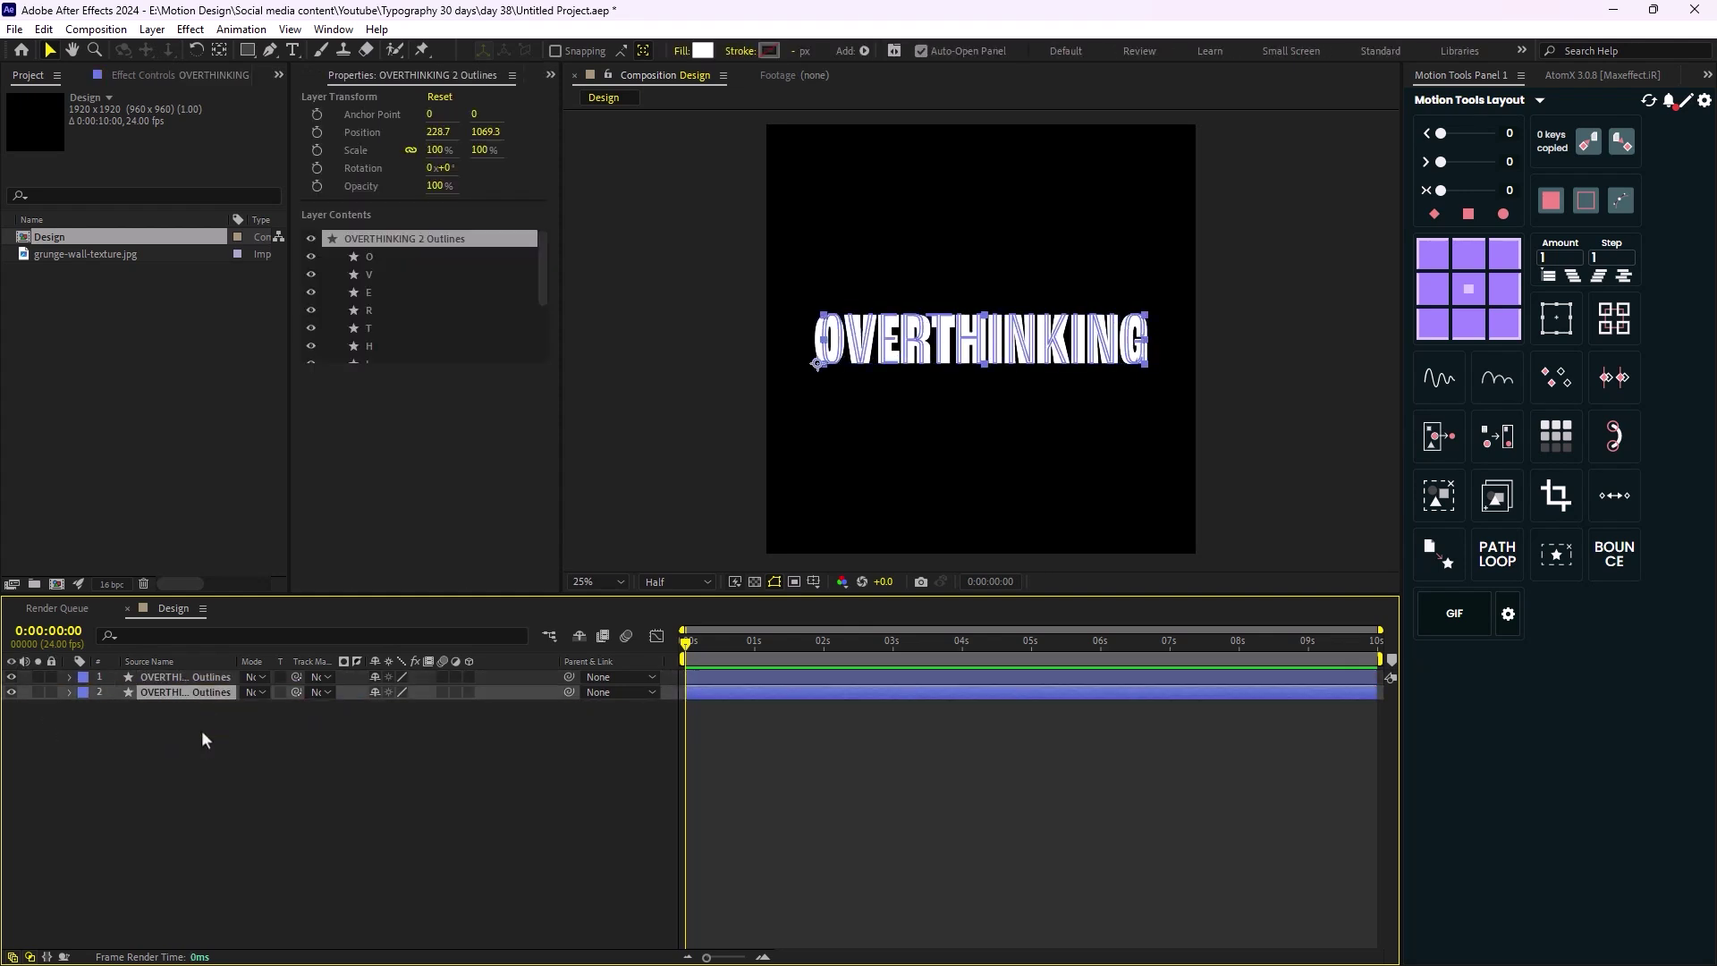
pyautogui.click(189, 679)
pyautogui.click(38, 677)
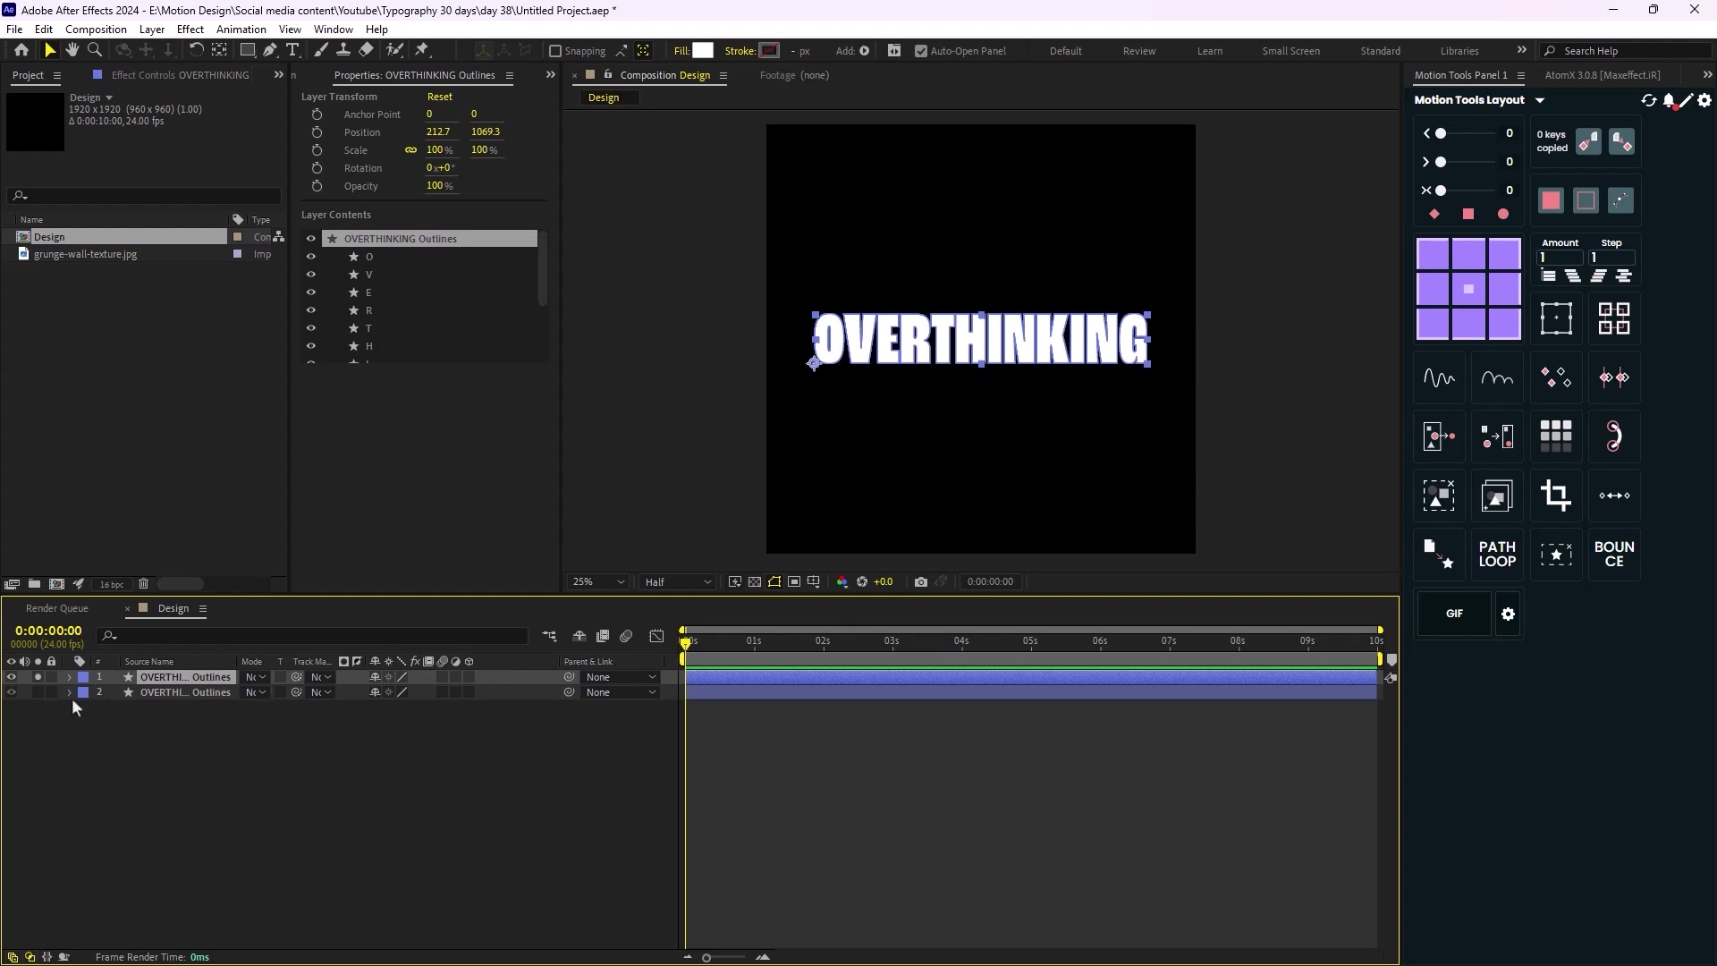
# Add path keyframes at 0 seconds to both OVERTHINKING outline layers with the Crazy Shapes script's Path Keys function
pyautogui.moveTo(317, 733); pyautogui.dragTo(243, 673)
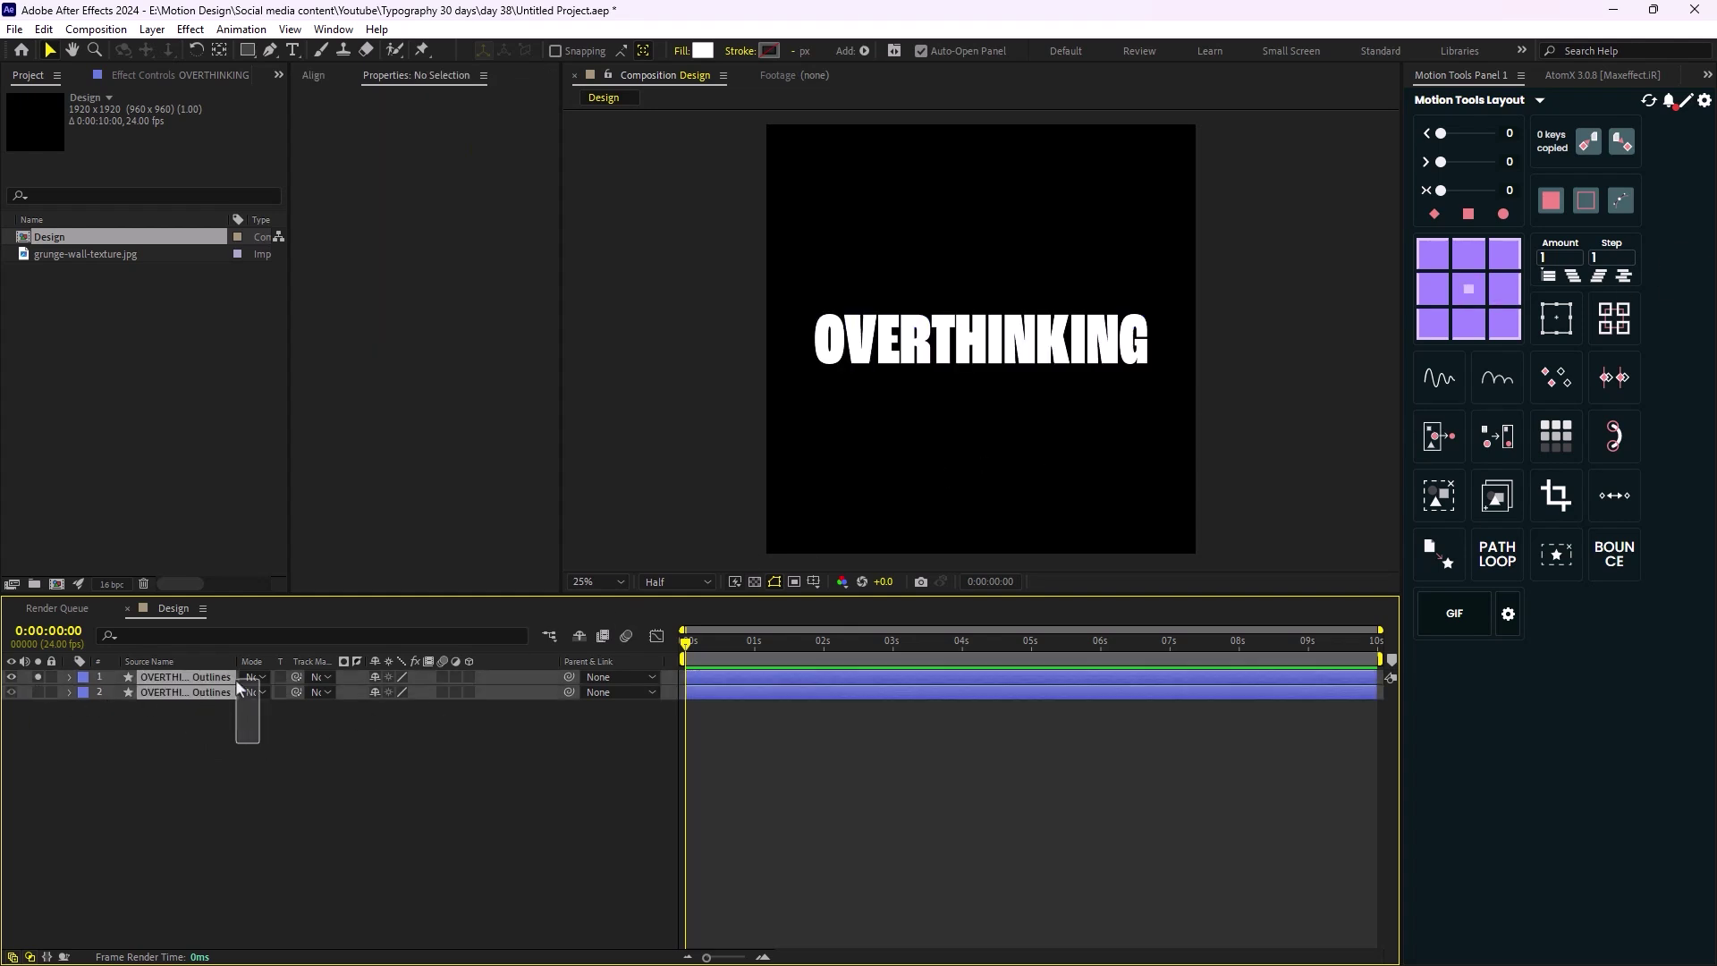
pyautogui.click(1707, 75)
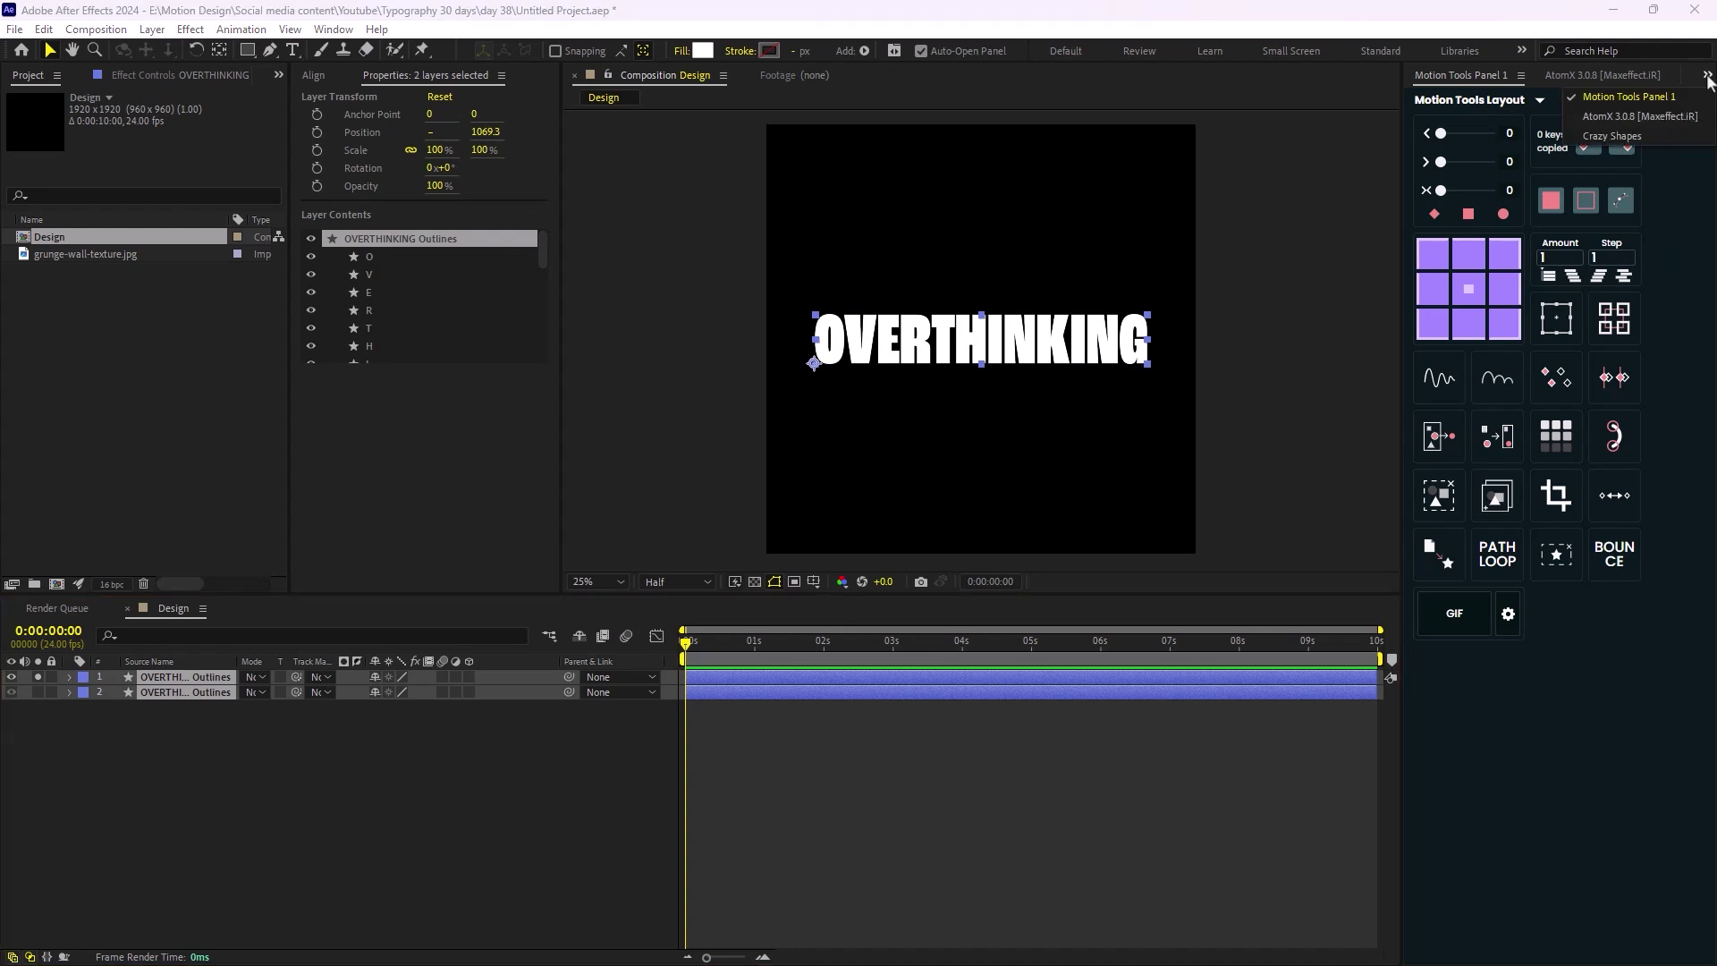
pyautogui.click(1618, 142)
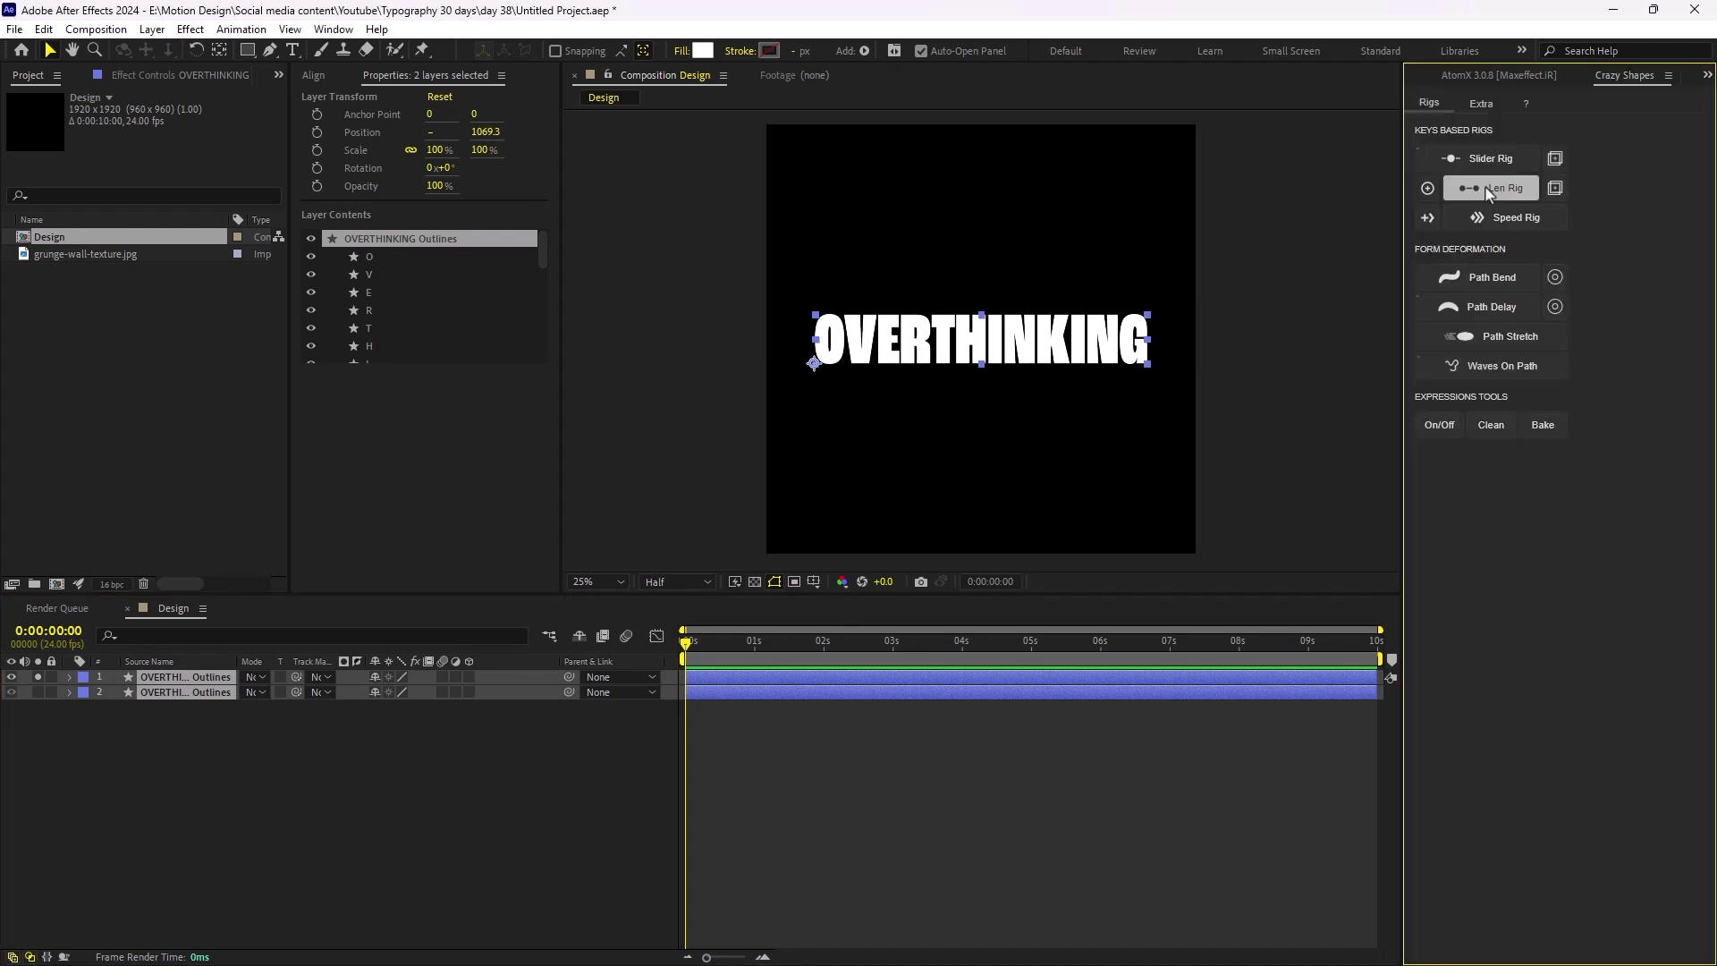
pyautogui.click(1478, 107)
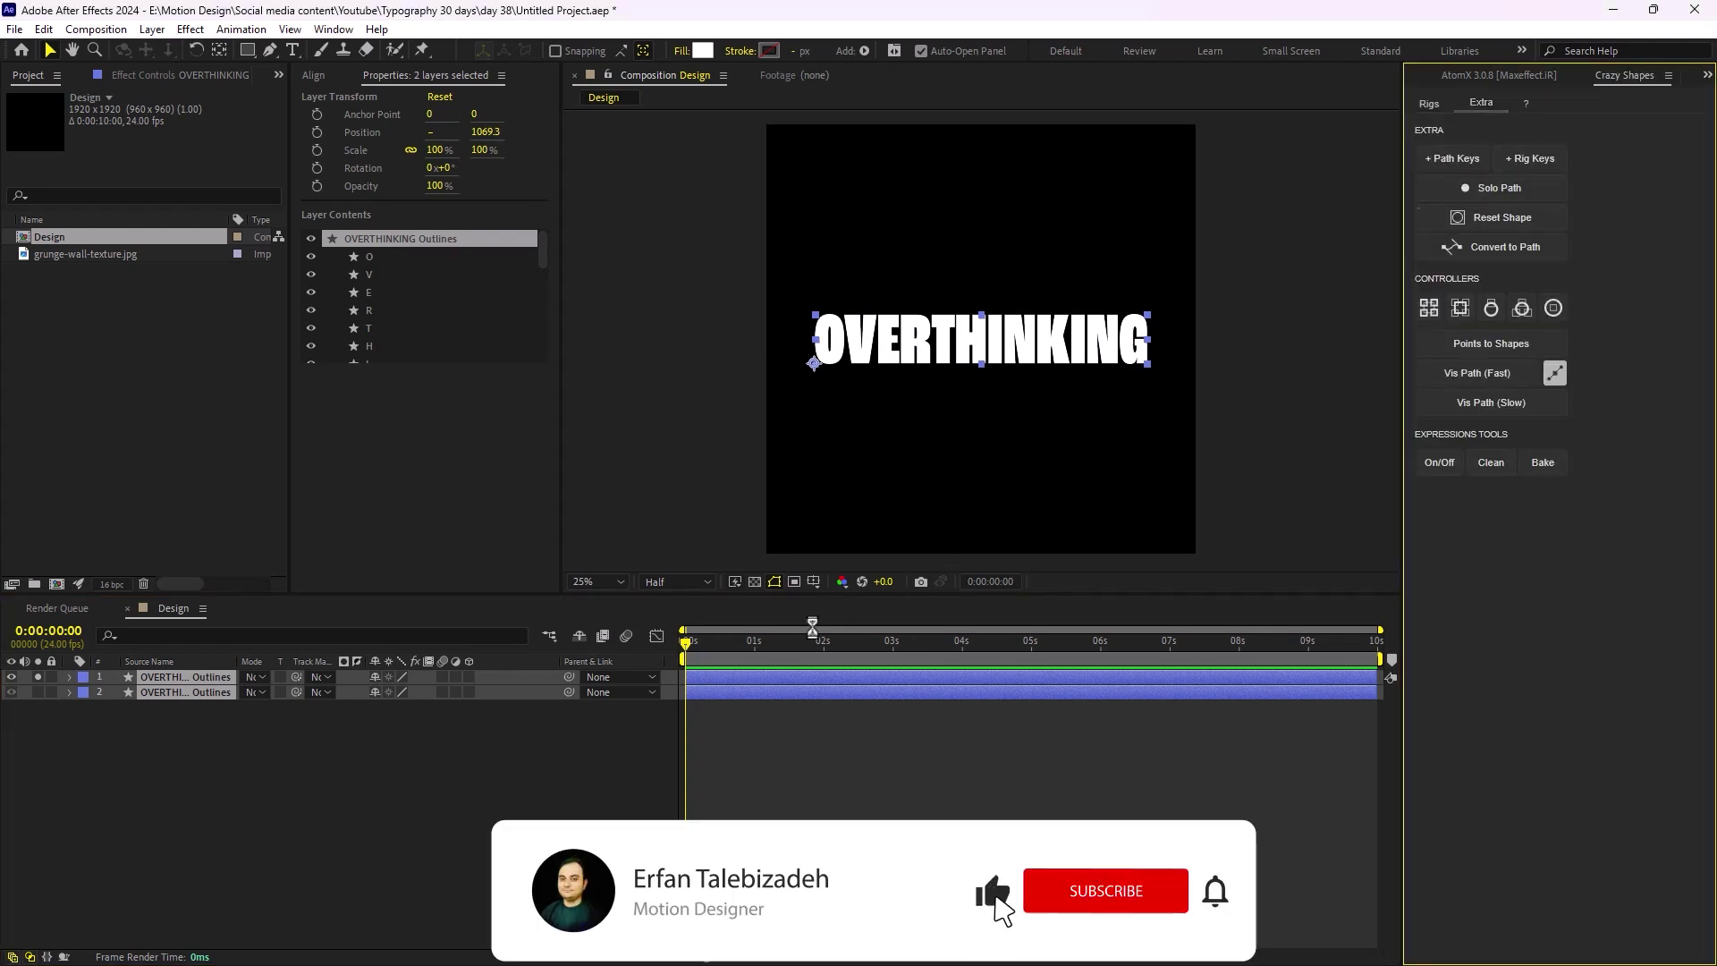
pyautogui.click(1453, 158)
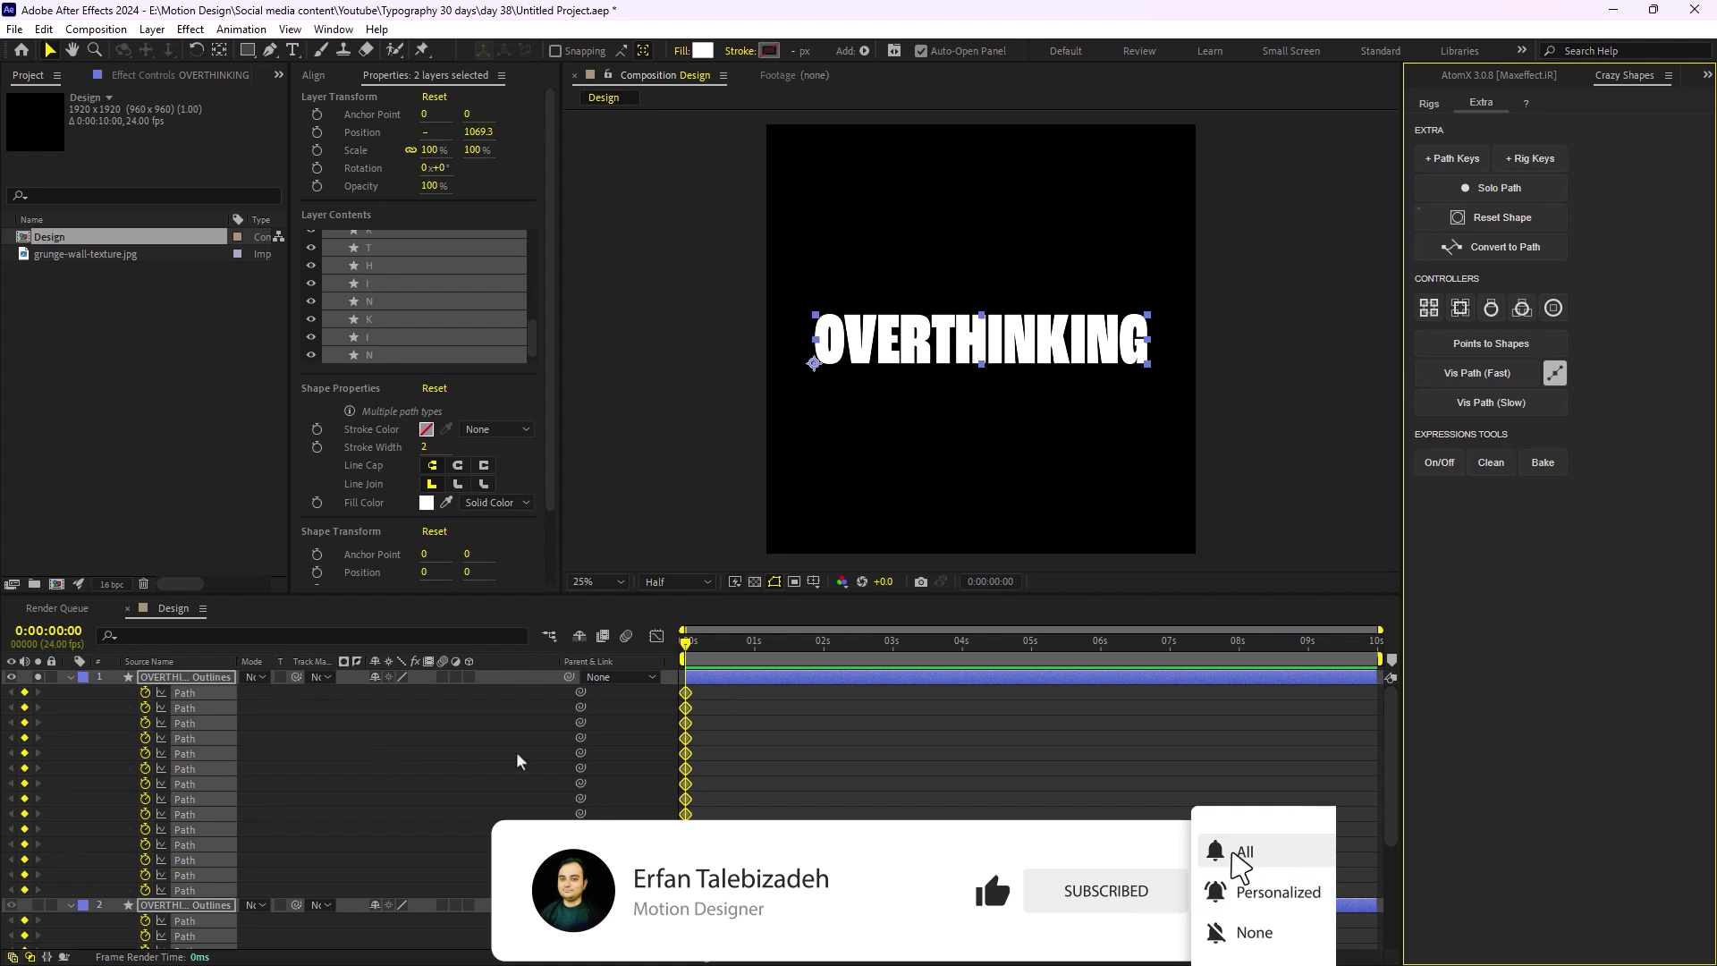
# Copy all of the bold layer's path keyframes and paste them onto the thin outlines layer at 1 second
pyautogui.click(722, 729)
pyautogui.moveTo(730, 701); pyautogui.dragTo(655, 805)
pyautogui.click(788, 792)
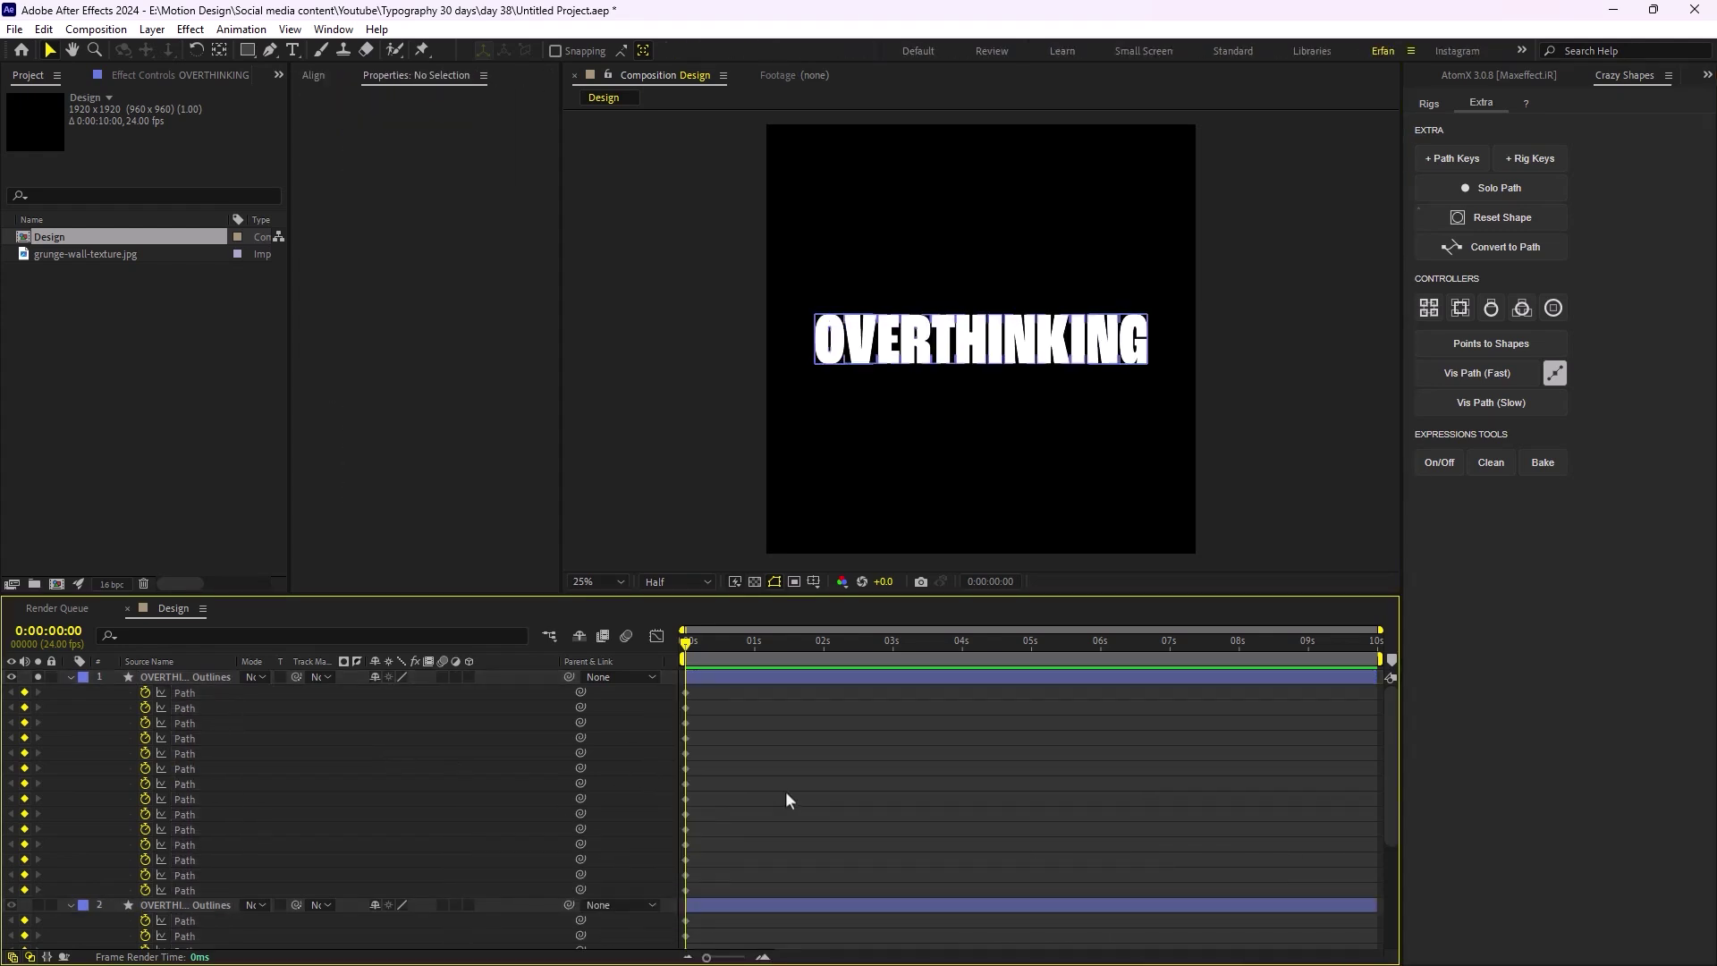
pyautogui.press('`')
pyautogui.moveTo(746, 384); pyautogui.dragTo(635, 641)
pyautogui.moveTo(803, 111); pyautogui.dragTo(786, 170)
pyautogui.moveTo(727, 388); pyautogui.dragTo(617, 615)
pyautogui.hotkey('ctrl', 'c')
pyautogui.hotkey('ctrl', 'v')
pyautogui.press('Home')
pyautogui.press('`')
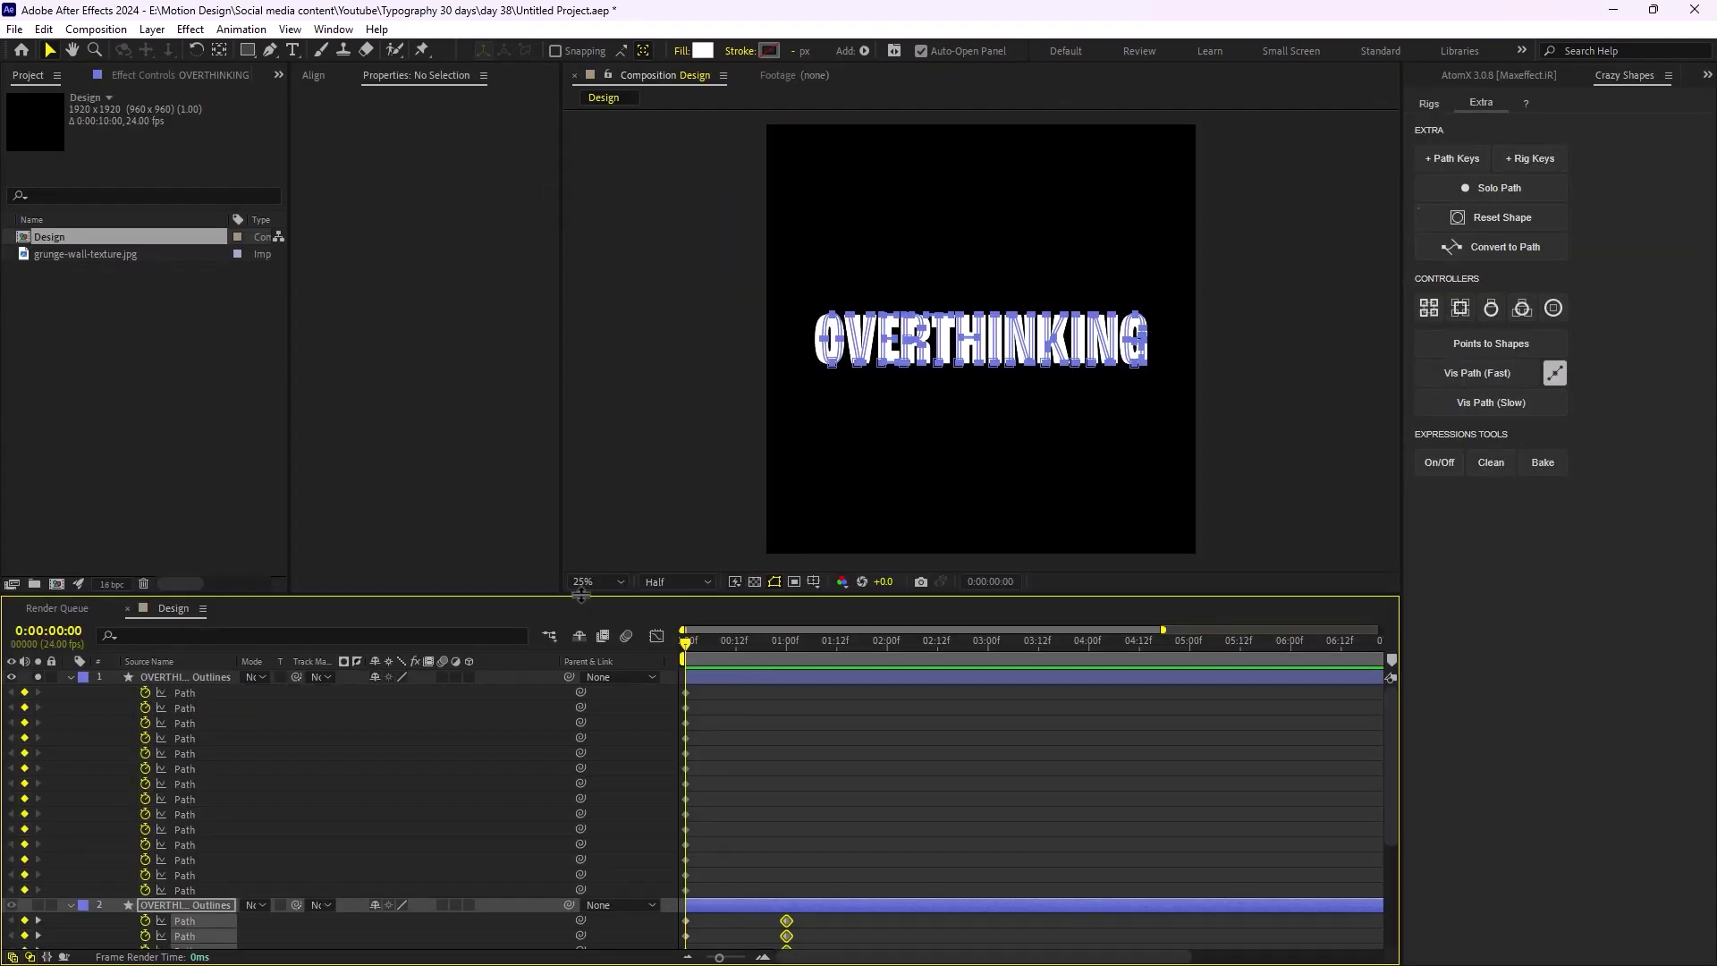
# Enlarge the timeline area and delete the bold OVERTHINKING outlines layer
pyautogui.moveTo(581, 594); pyautogui.dragTo(581, 486)
pyautogui.click(219, 572)
pyautogui.press('Delete')
# Copy the thin-letter path keyframes from 0 seconds, paste them at 2 seconds and scrub through the morph
pyautogui.moveTo(683, 536); pyautogui.dragTo(884, 591)
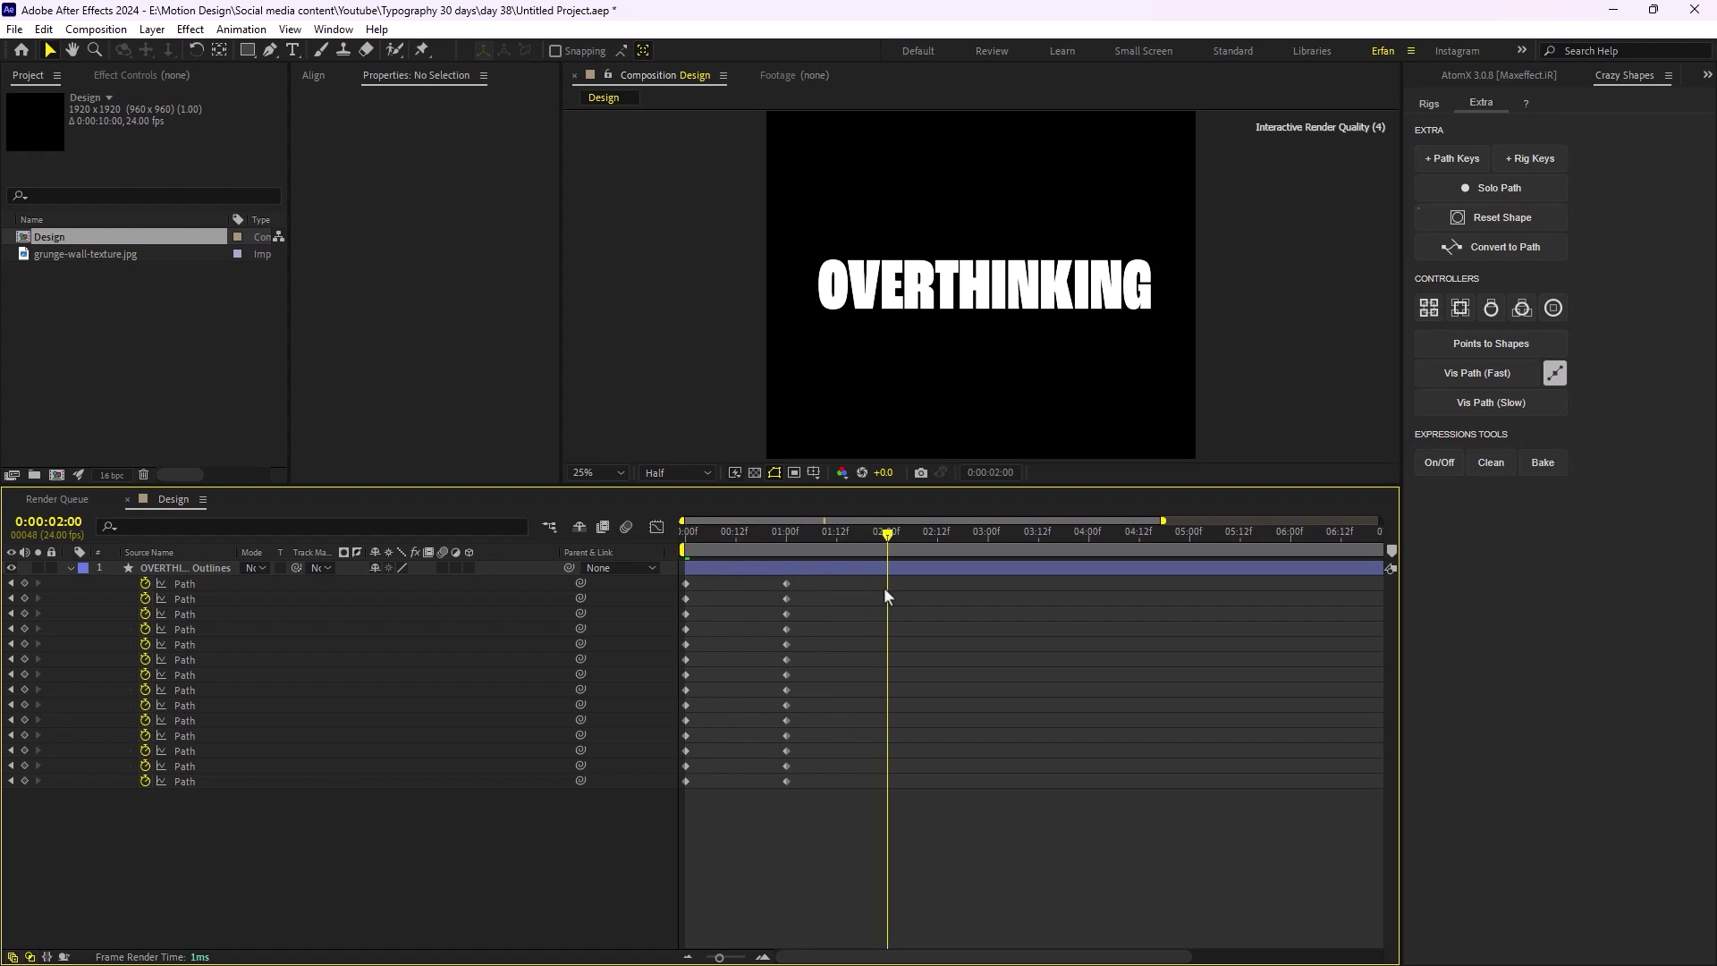
pyautogui.moveTo(714, 580); pyautogui.dragTo(647, 825)
pyautogui.hotkey('ctrl', 'c')
pyautogui.hotkey('ctrl', 'v')
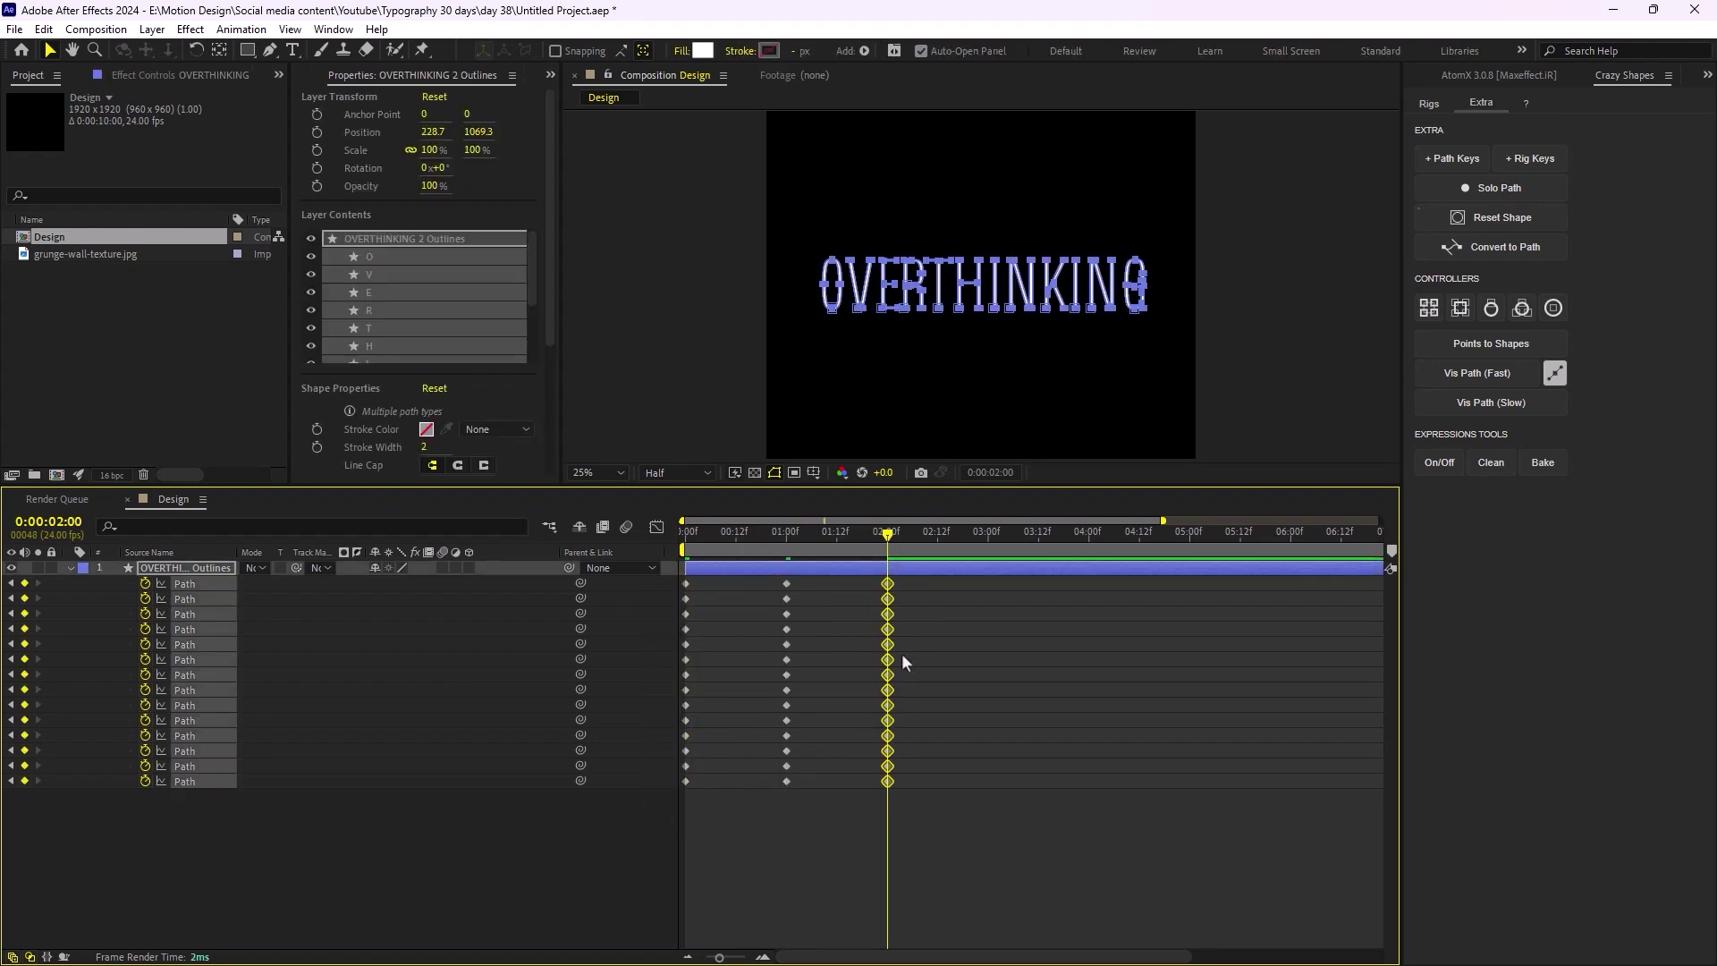
pyautogui.moveTo(888, 542); pyautogui.dragTo(656, 608)
pyautogui.press(',')
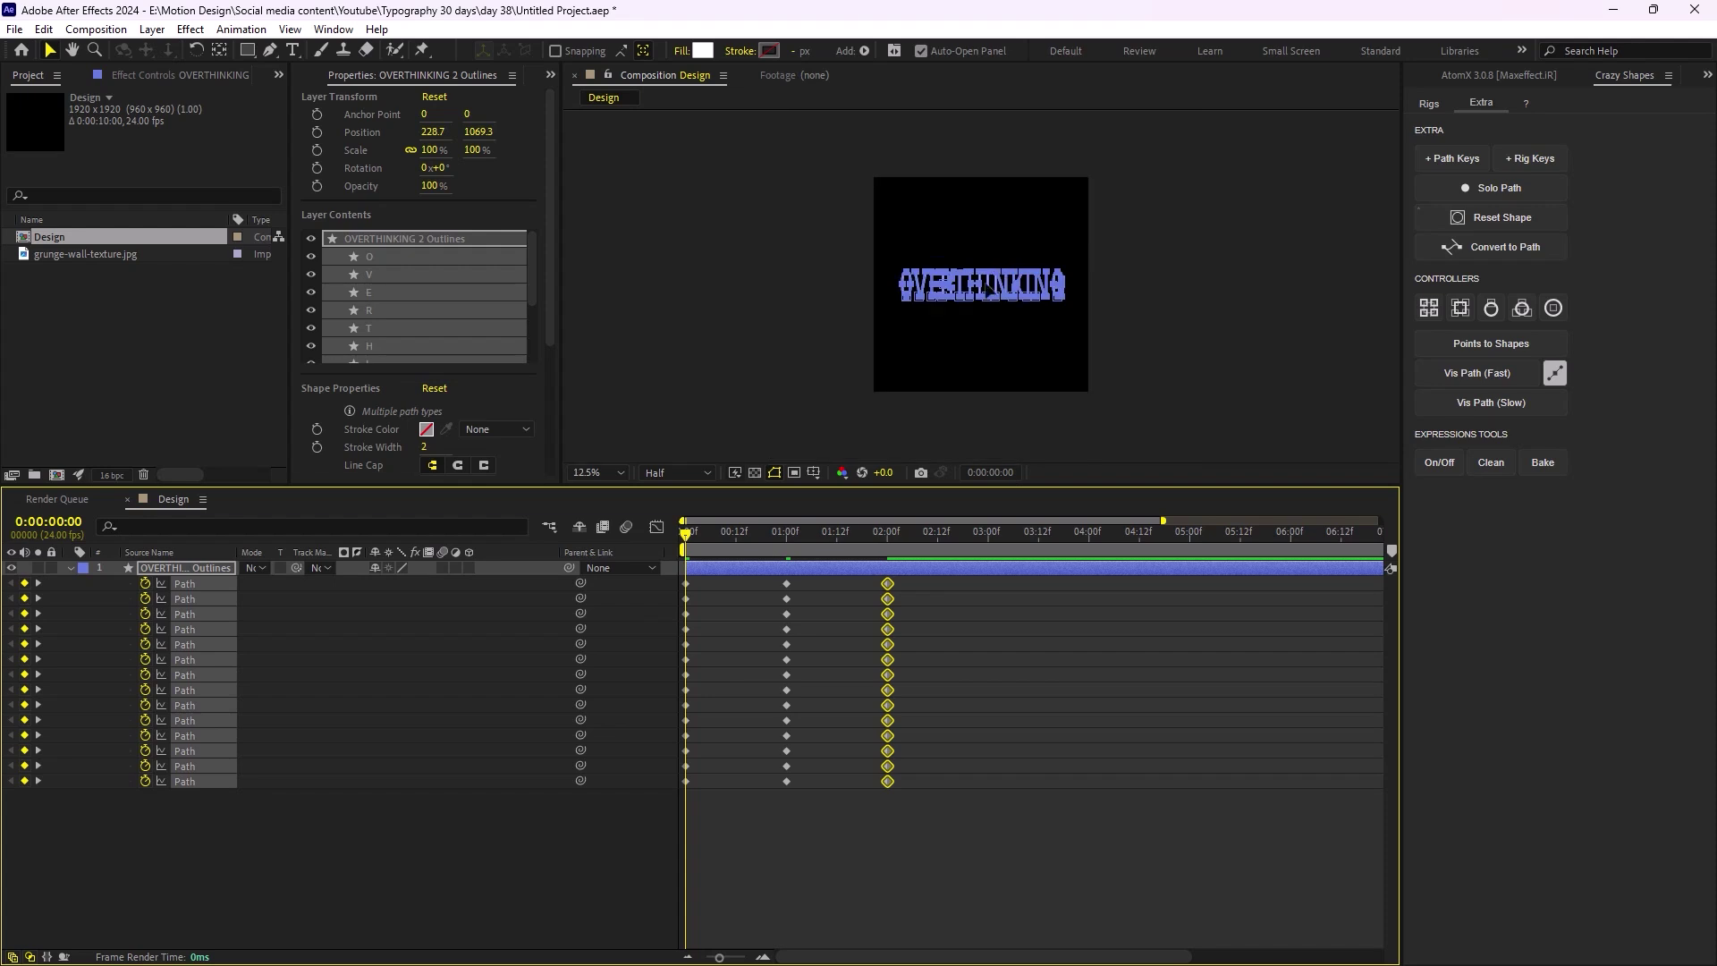
pyautogui.moveTo(715, 536); pyautogui.dragTo(889, 624)
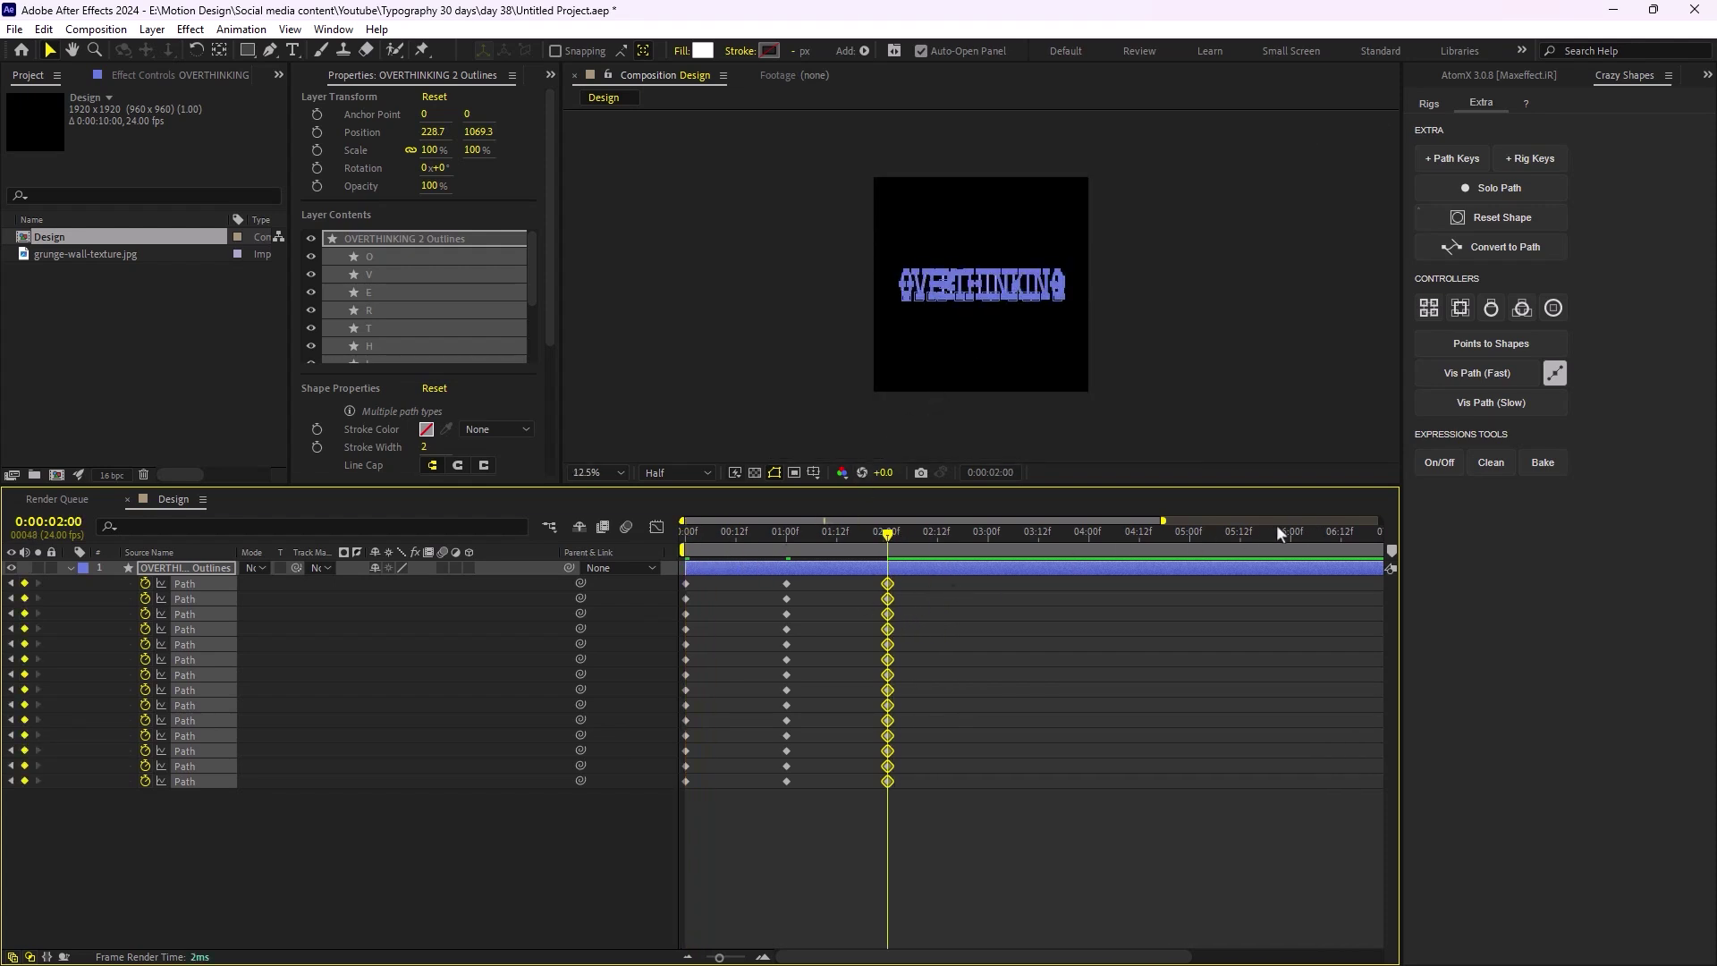
# Apply Easy Ease to all path keyframes and set their incoming and outgoing easing influence to 85
pyautogui.moveTo(1161, 519); pyautogui.dragTo(1446, 545)
pyautogui.click(268, 823)
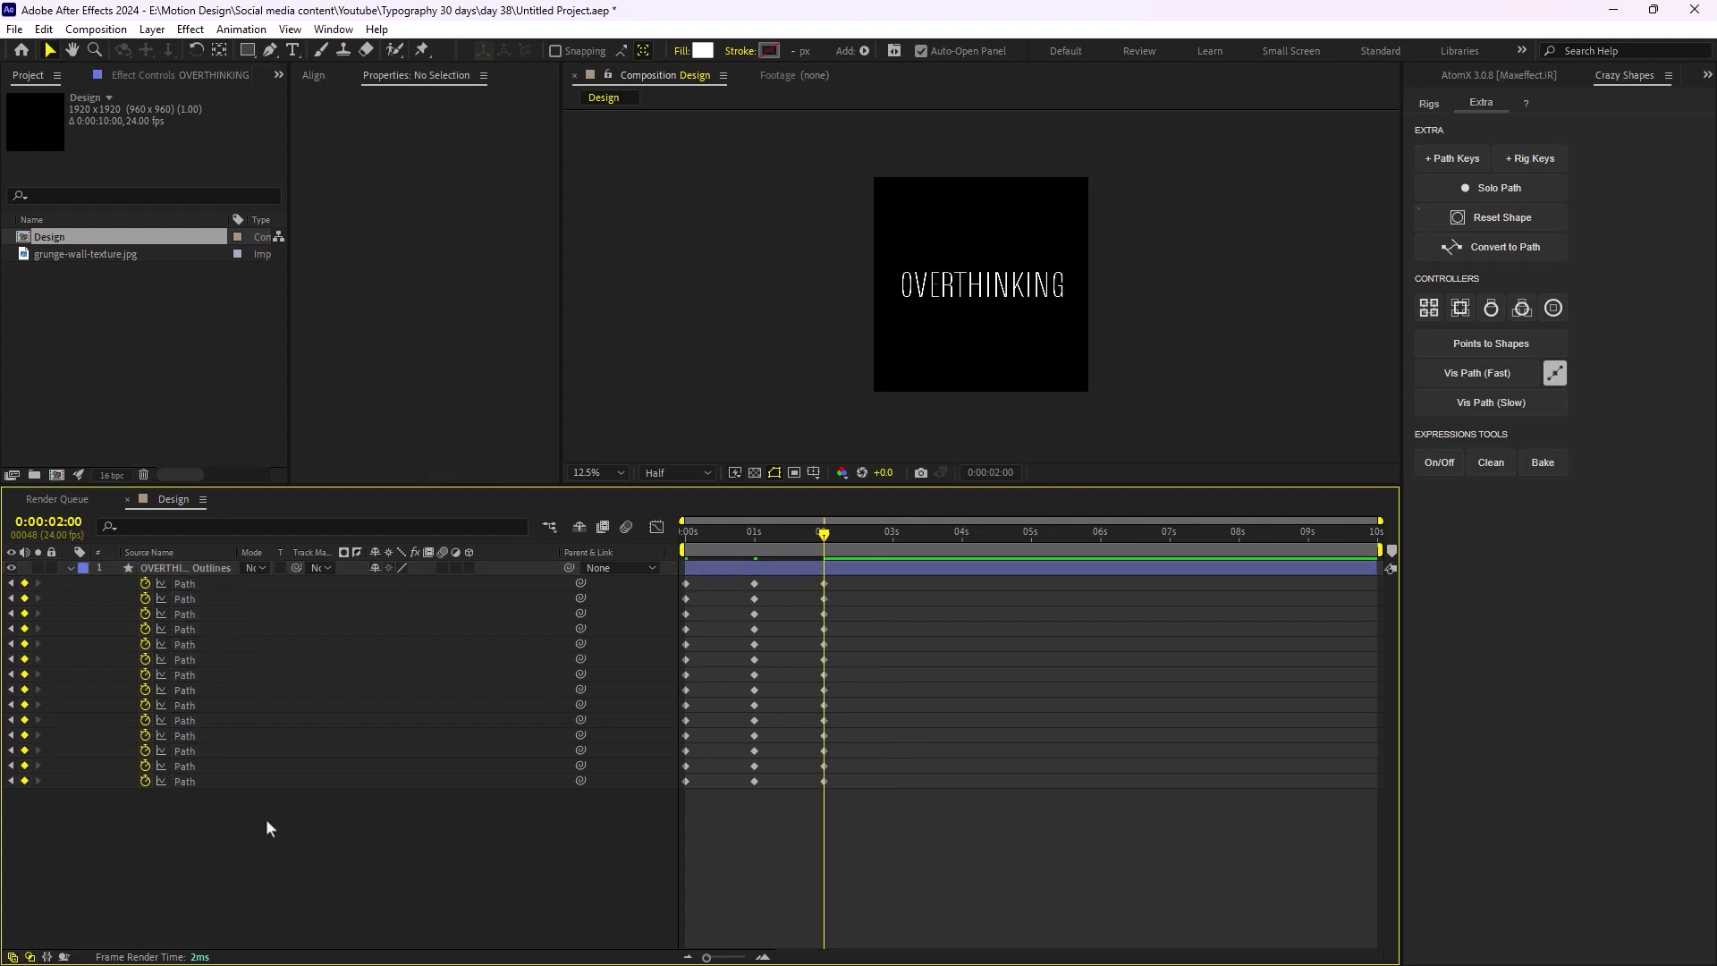
pyautogui.click(851, 569)
pyautogui.moveTo(851, 586); pyautogui.dragTo(638, 850)
pyautogui.press('F9')
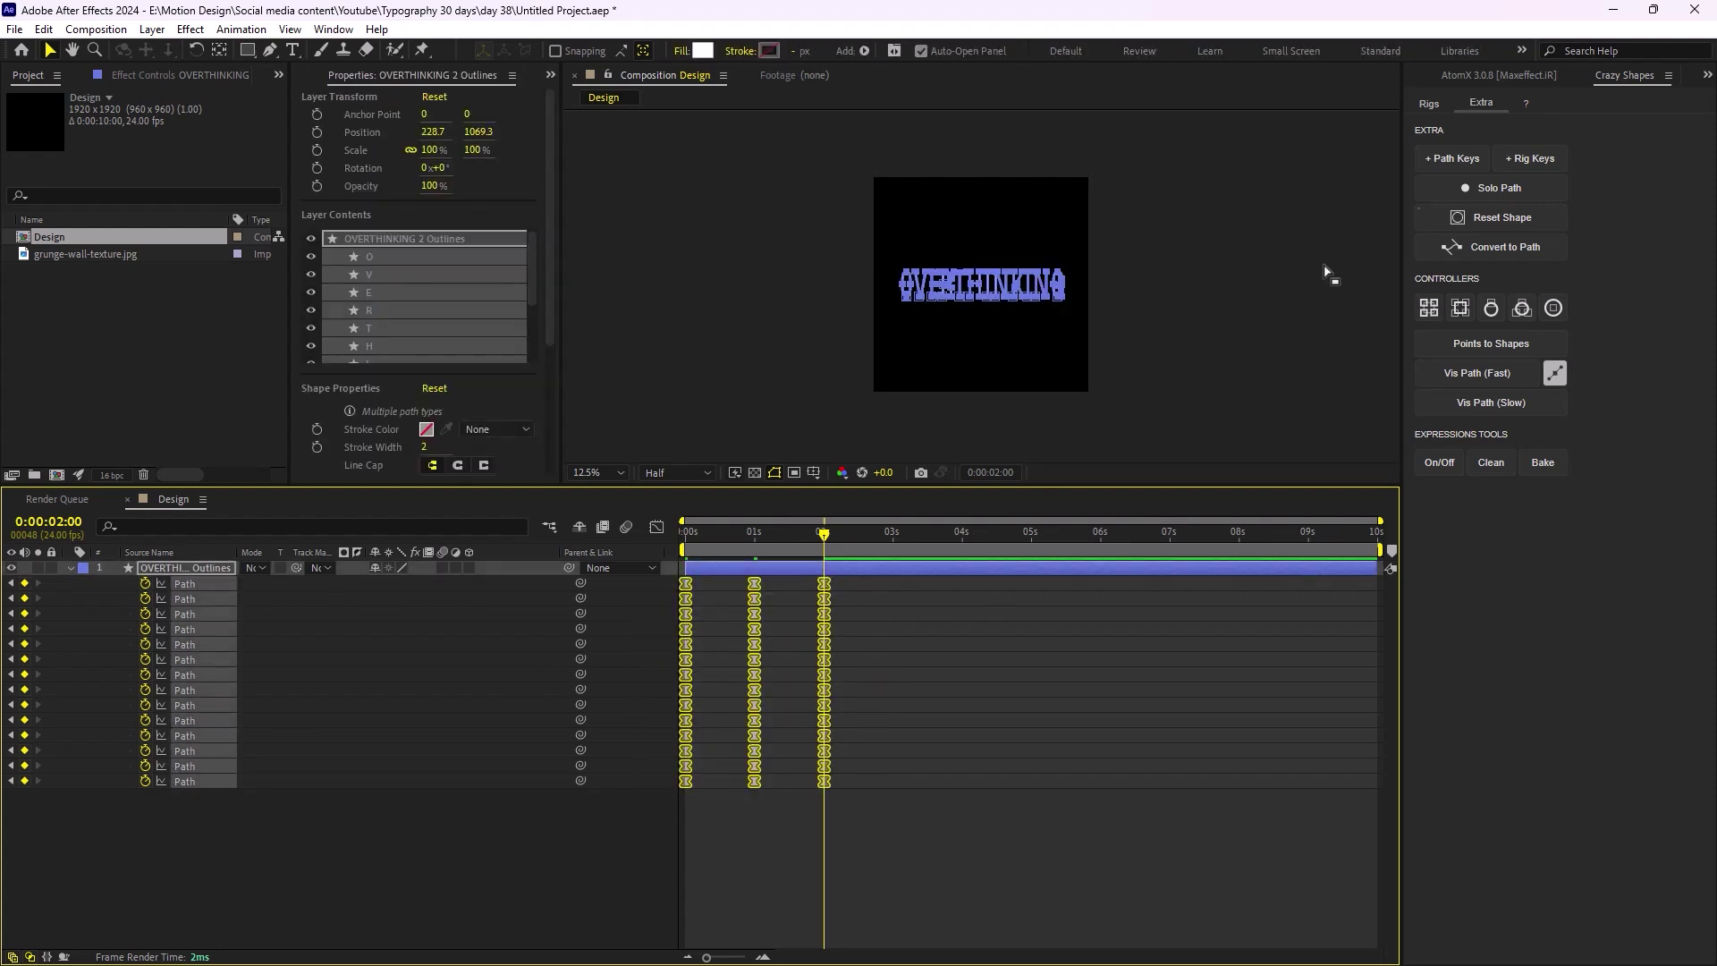
pyautogui.click(1429, 83)
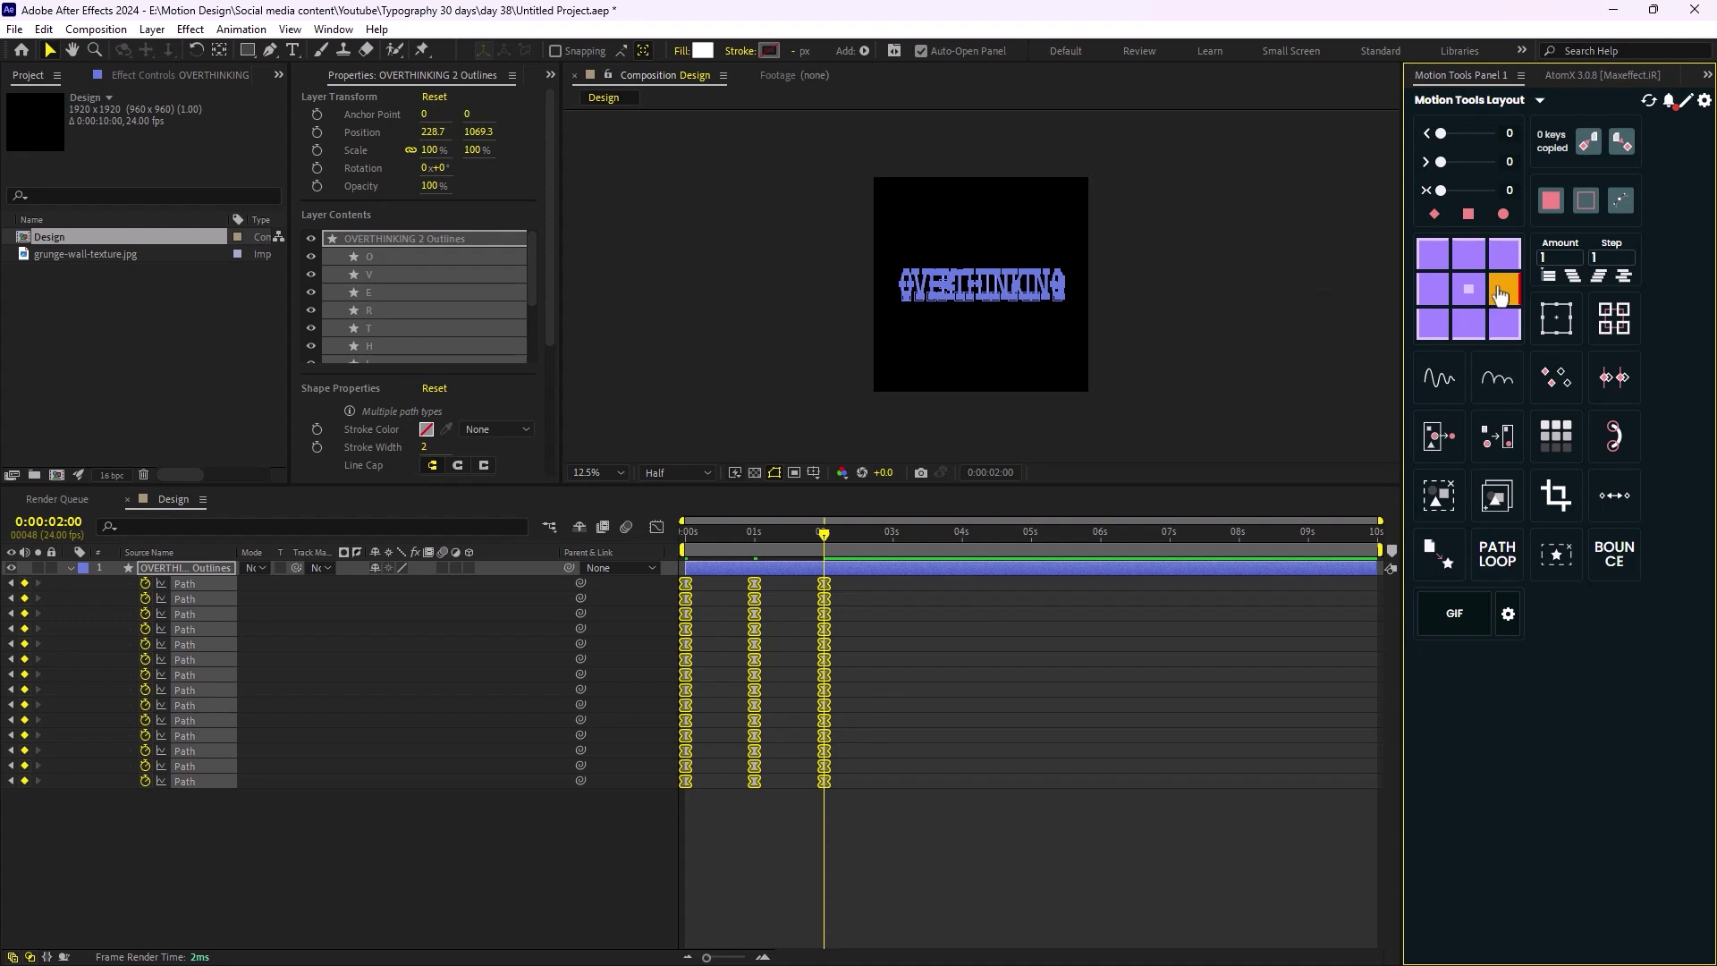
pyautogui.write('85')
pyautogui.press('Return')
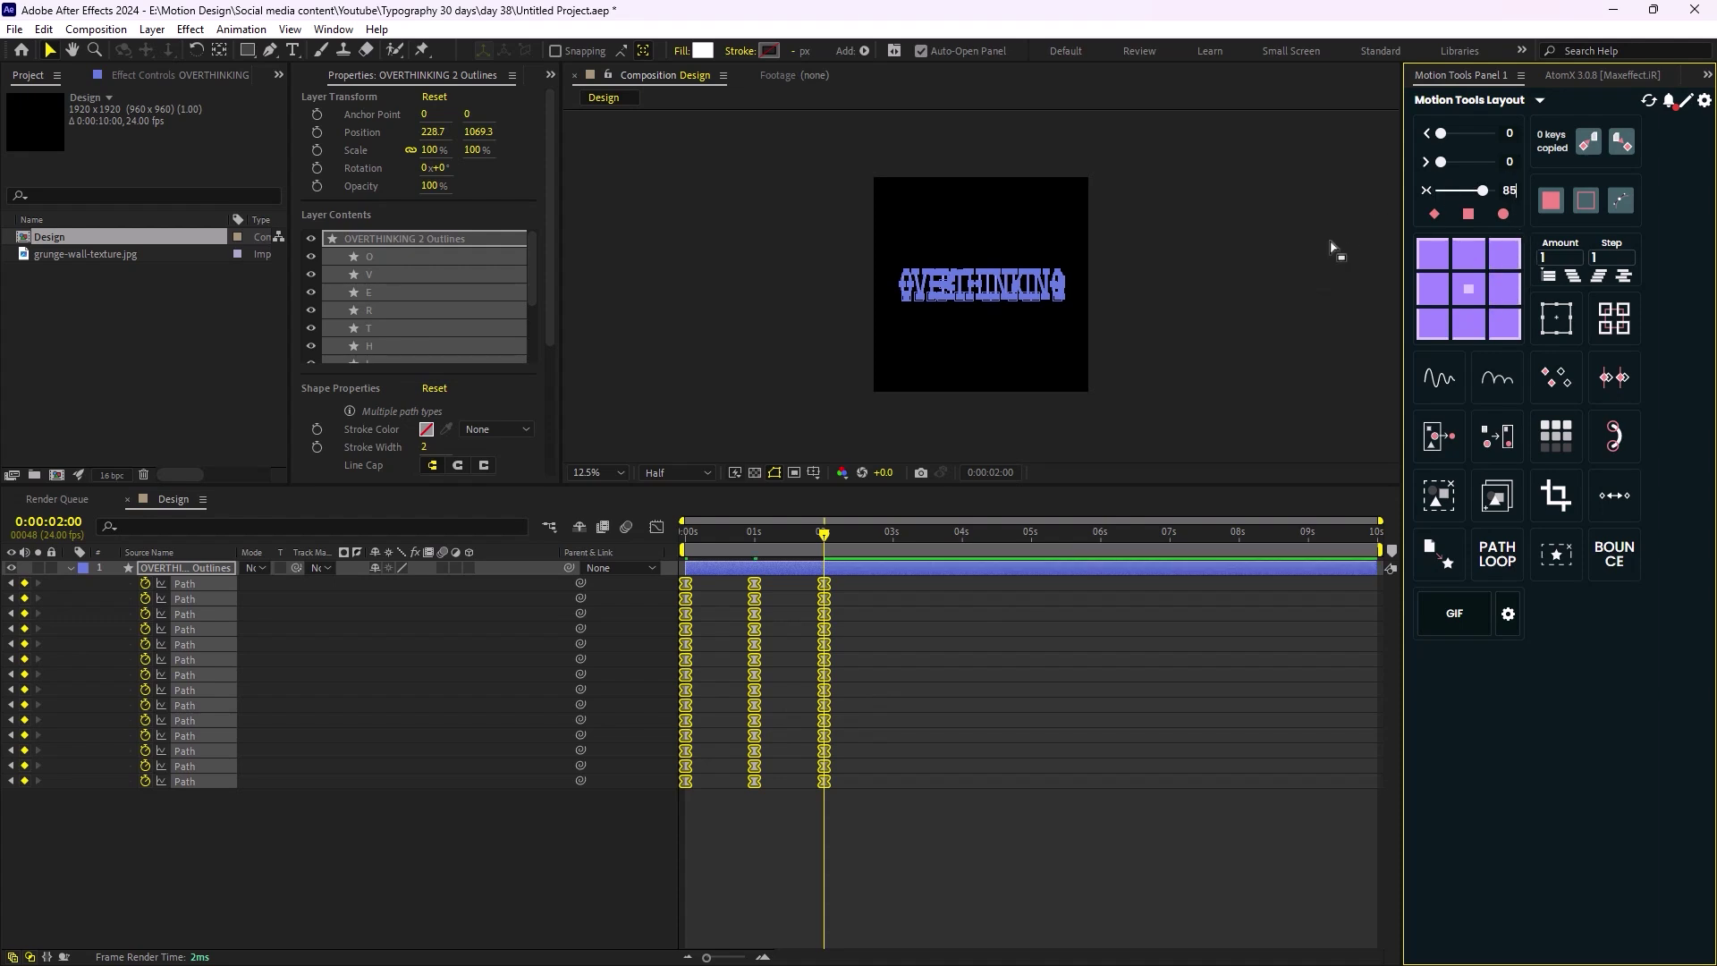
# Duplicate the eased thin-bold-thin path keyframes along the timeline so the morph repeats every two seconds up to 6 seconds
pyautogui.click(558, 808)
pyautogui.moveTo(891, 576); pyautogui.dragTo(605, 903)
pyautogui.hotkey('ctrl', 'c')
pyautogui.hotkey('ctrl', 'v')
pyautogui.moveTo(999, 610); pyautogui.dragTo(964, 642)
pyautogui.moveTo(984, 545); pyautogui.dragTo(1101, 536)
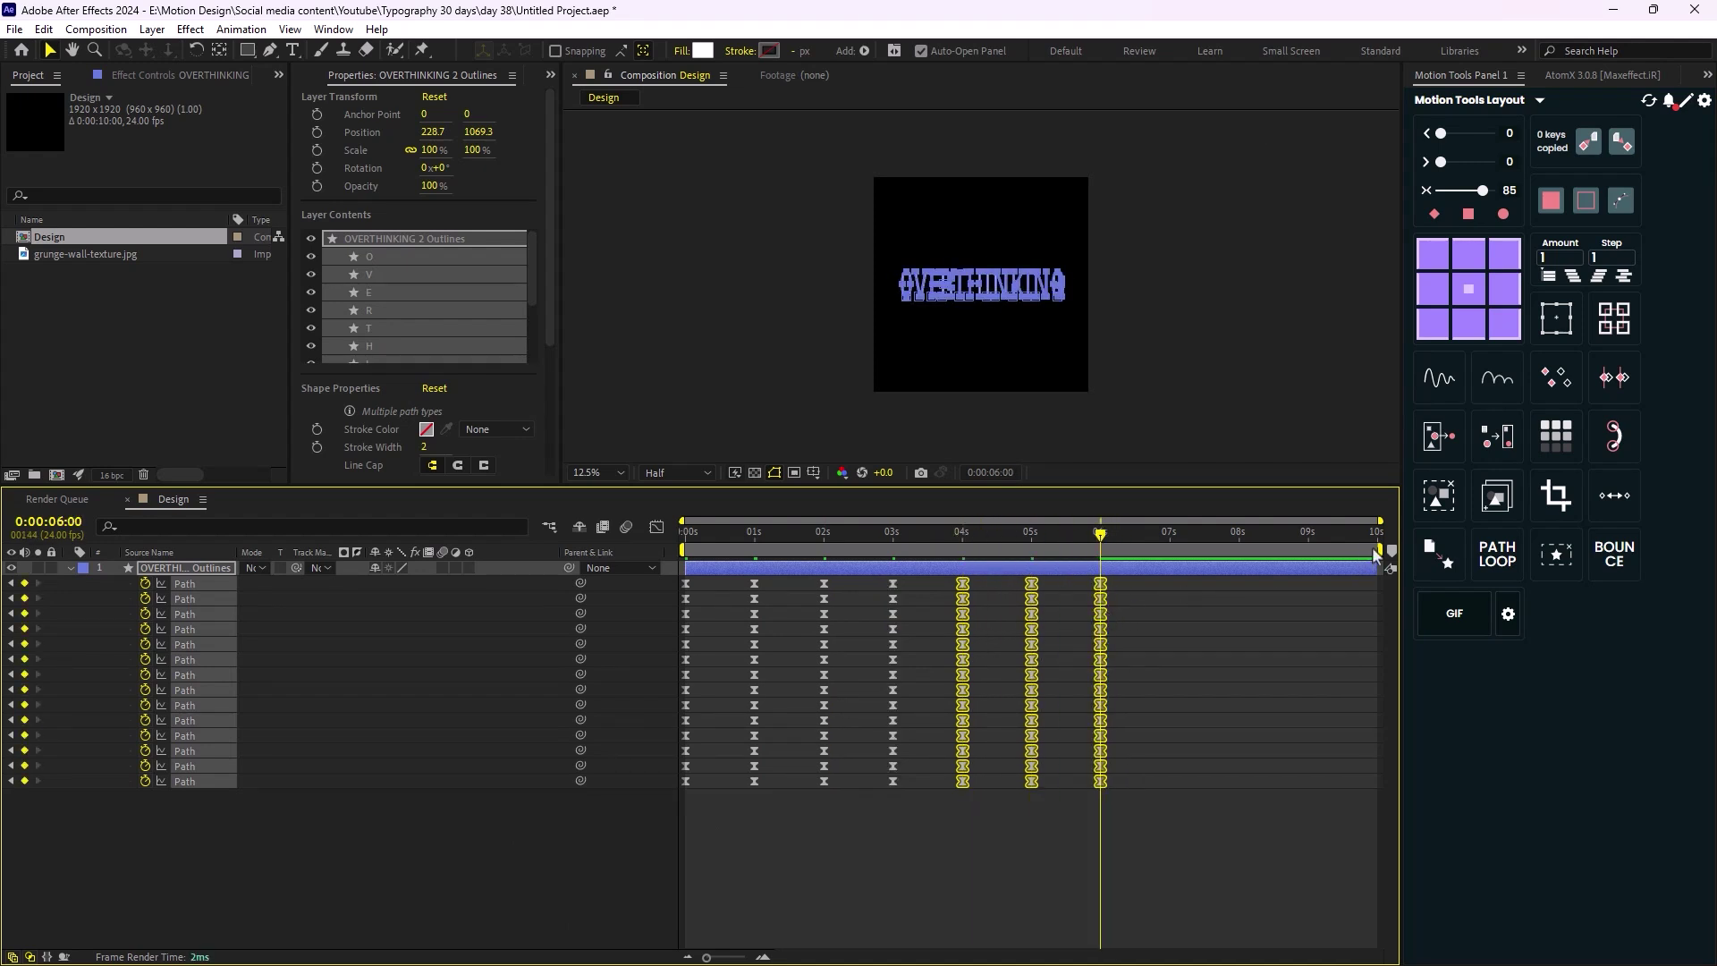
# End the work area at 6 seconds, trim the composition to it and preview the morph
pyautogui.moveTo(1379, 549); pyautogui.dragTo(1100, 549)
pyautogui.rightClick(1091, 567)
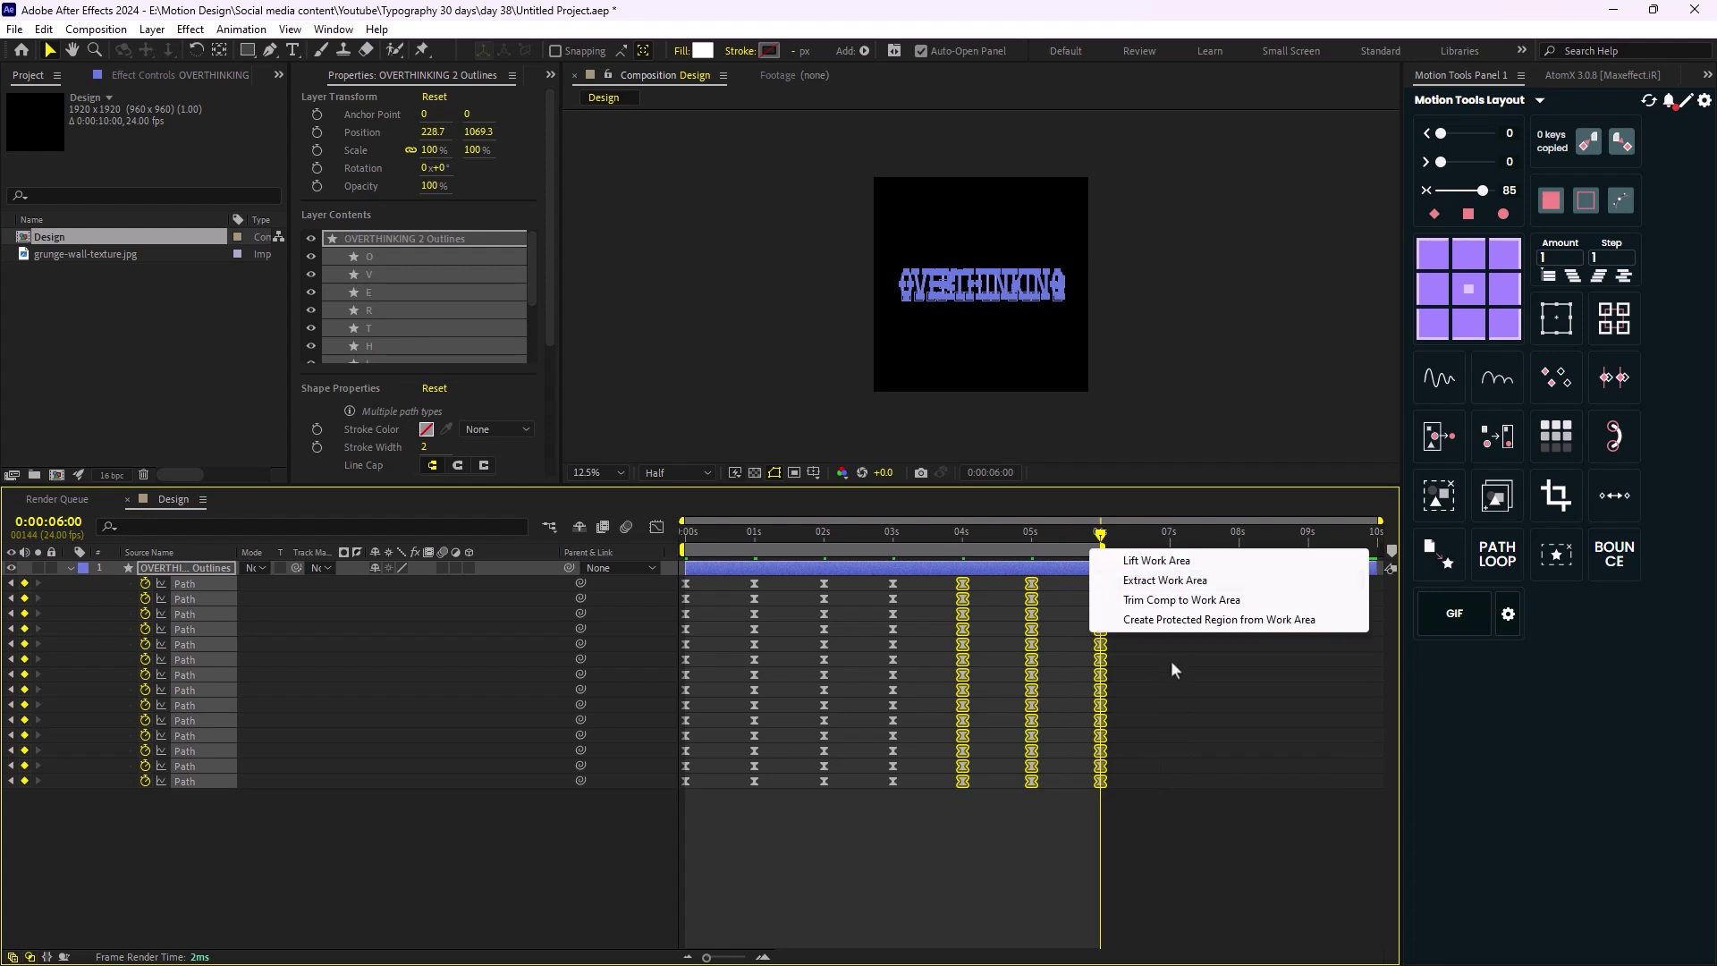
pyautogui.click(1177, 599)
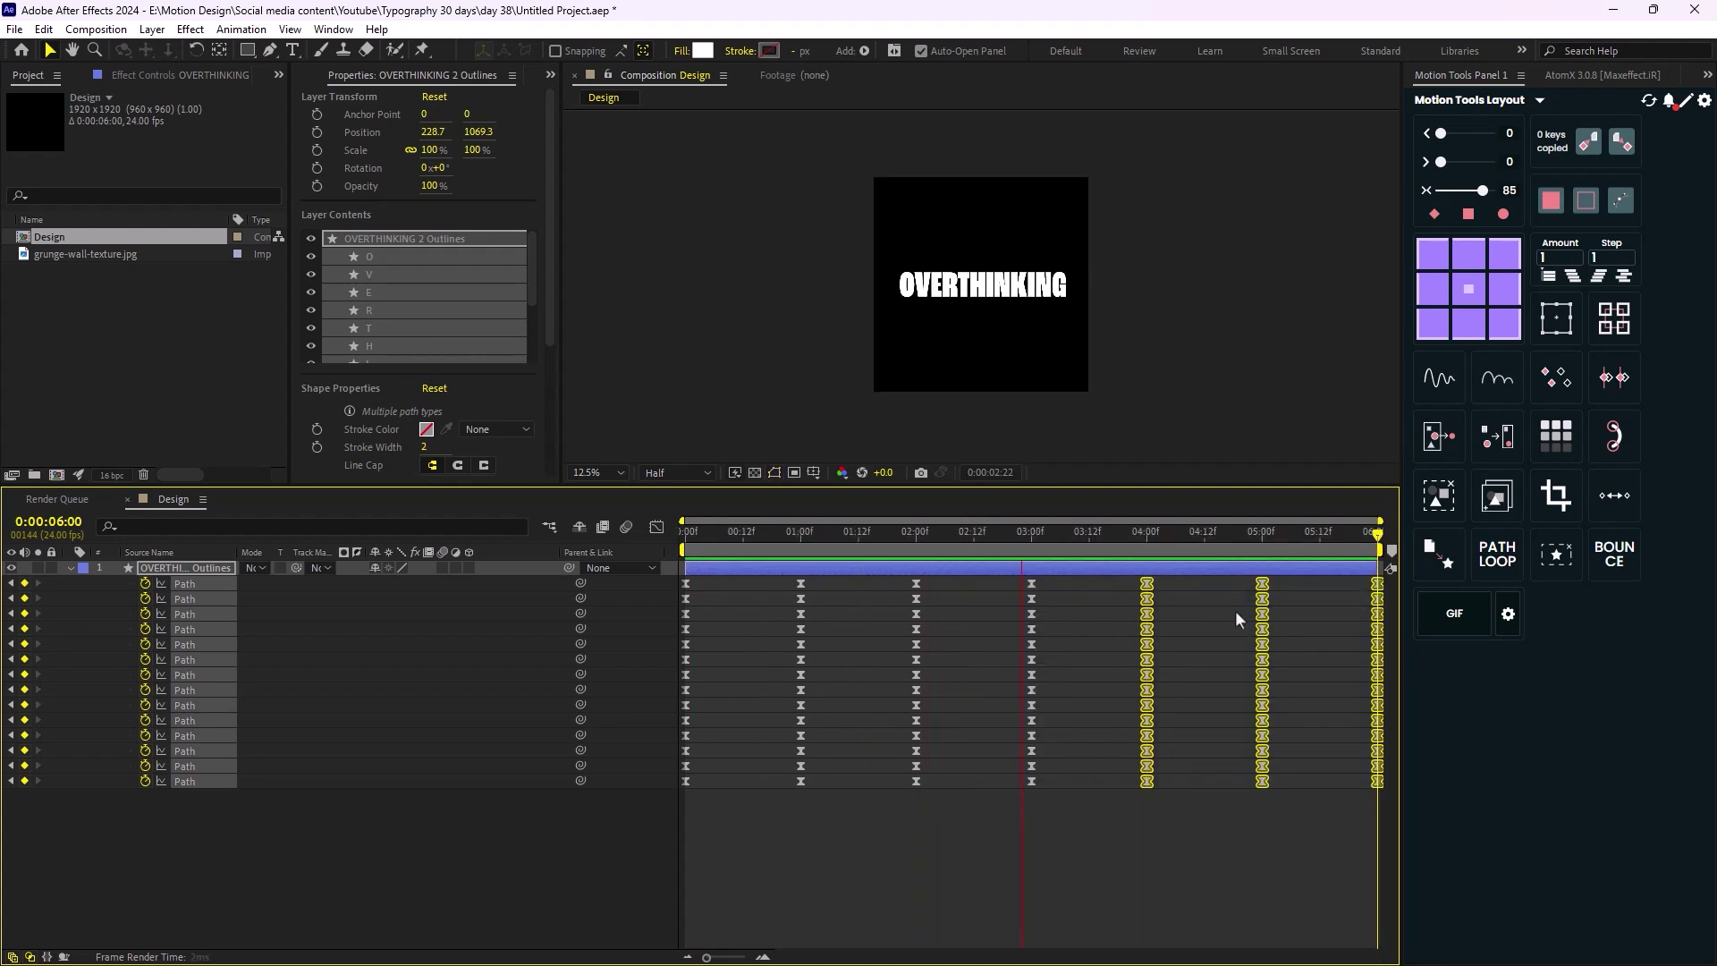
pyautogui.click(810, 532)
pyautogui.press('Home')
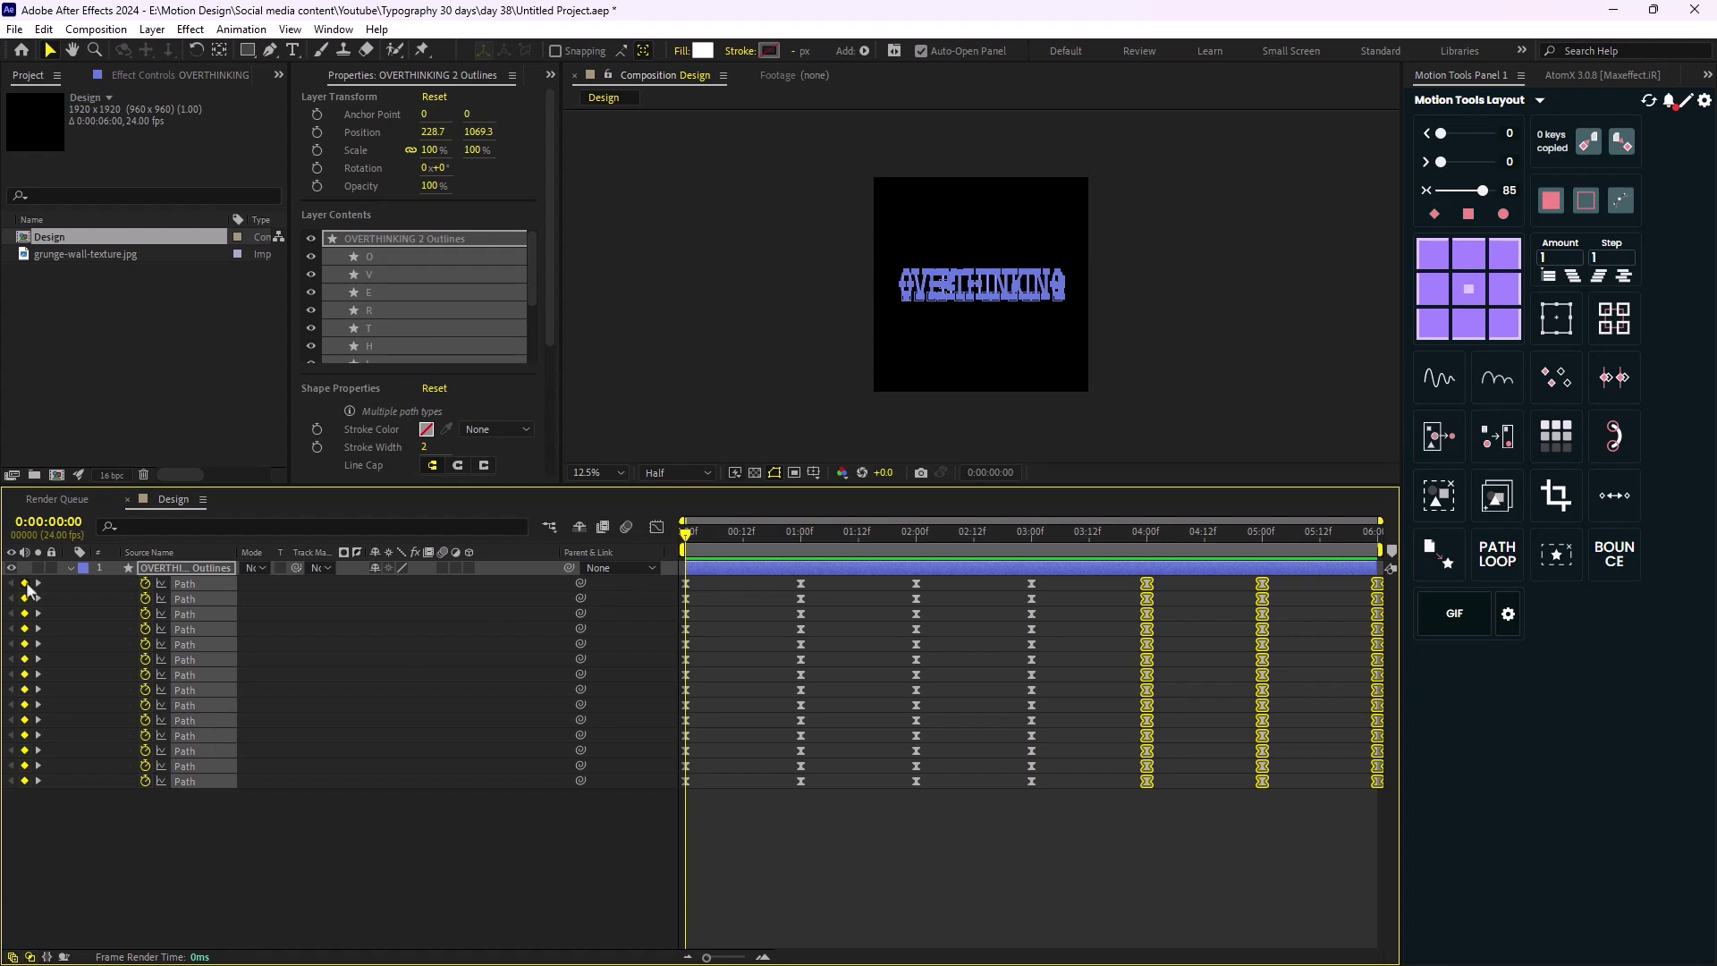
# Collapse the outlines layer's properties and apply the Warp effect to it
pyautogui.click(68, 569)
pyautogui.press('.')
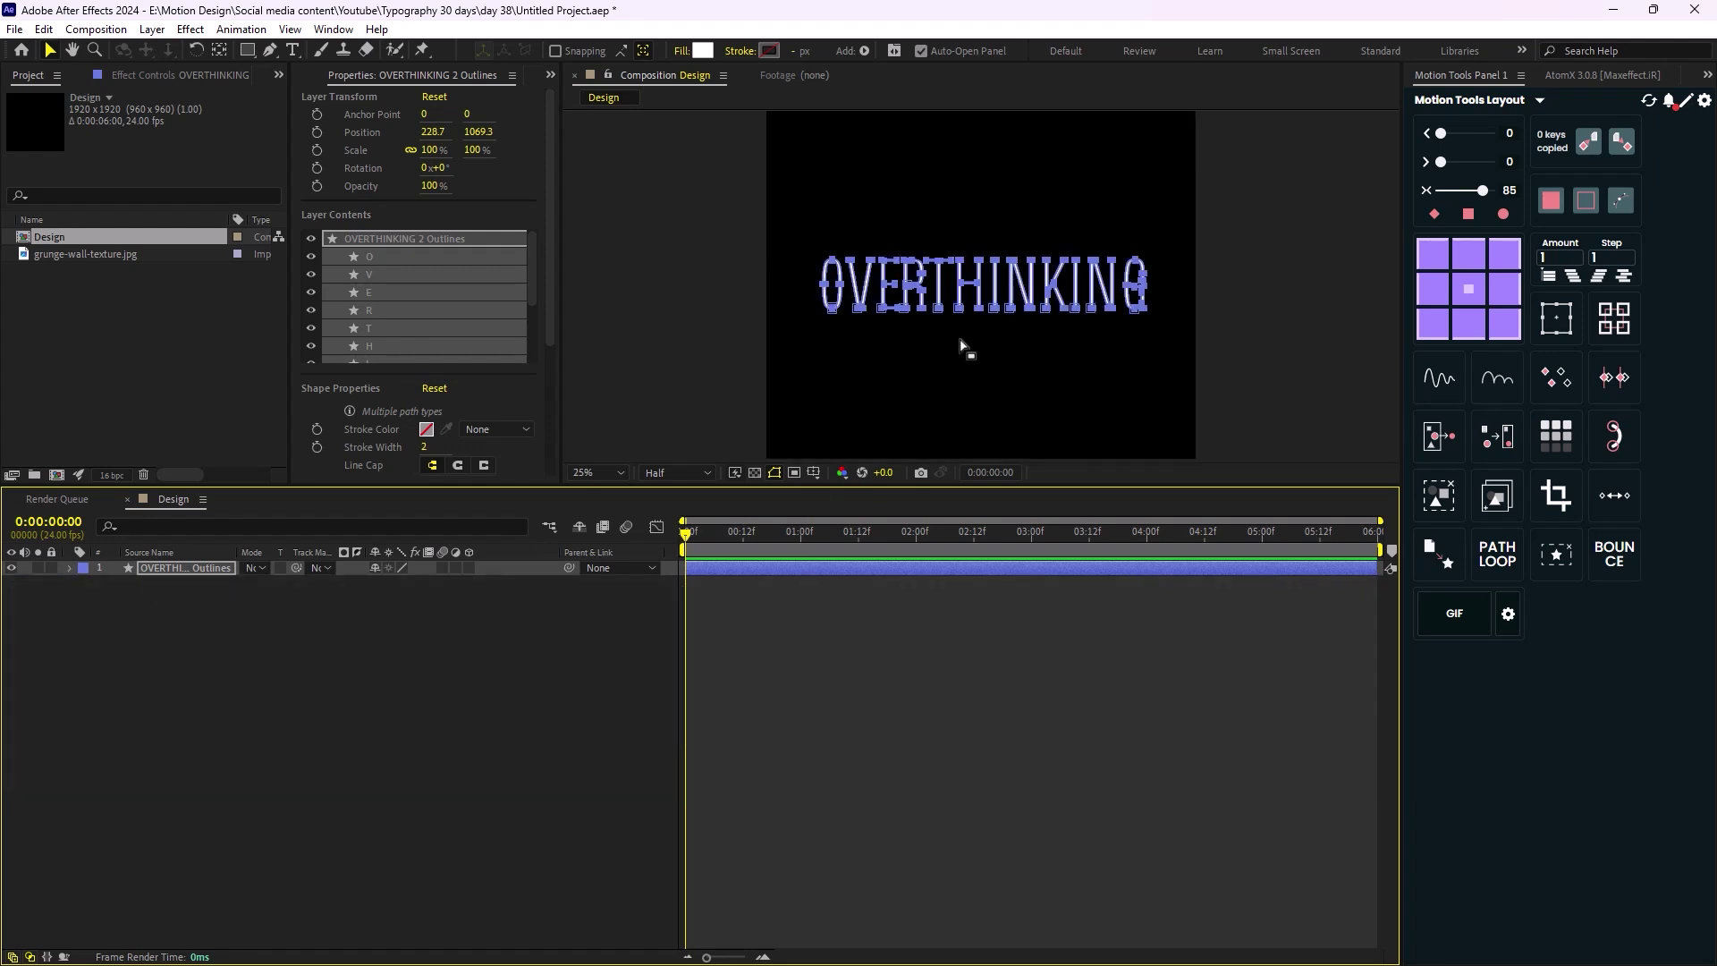
pyautogui.click(490, 687)
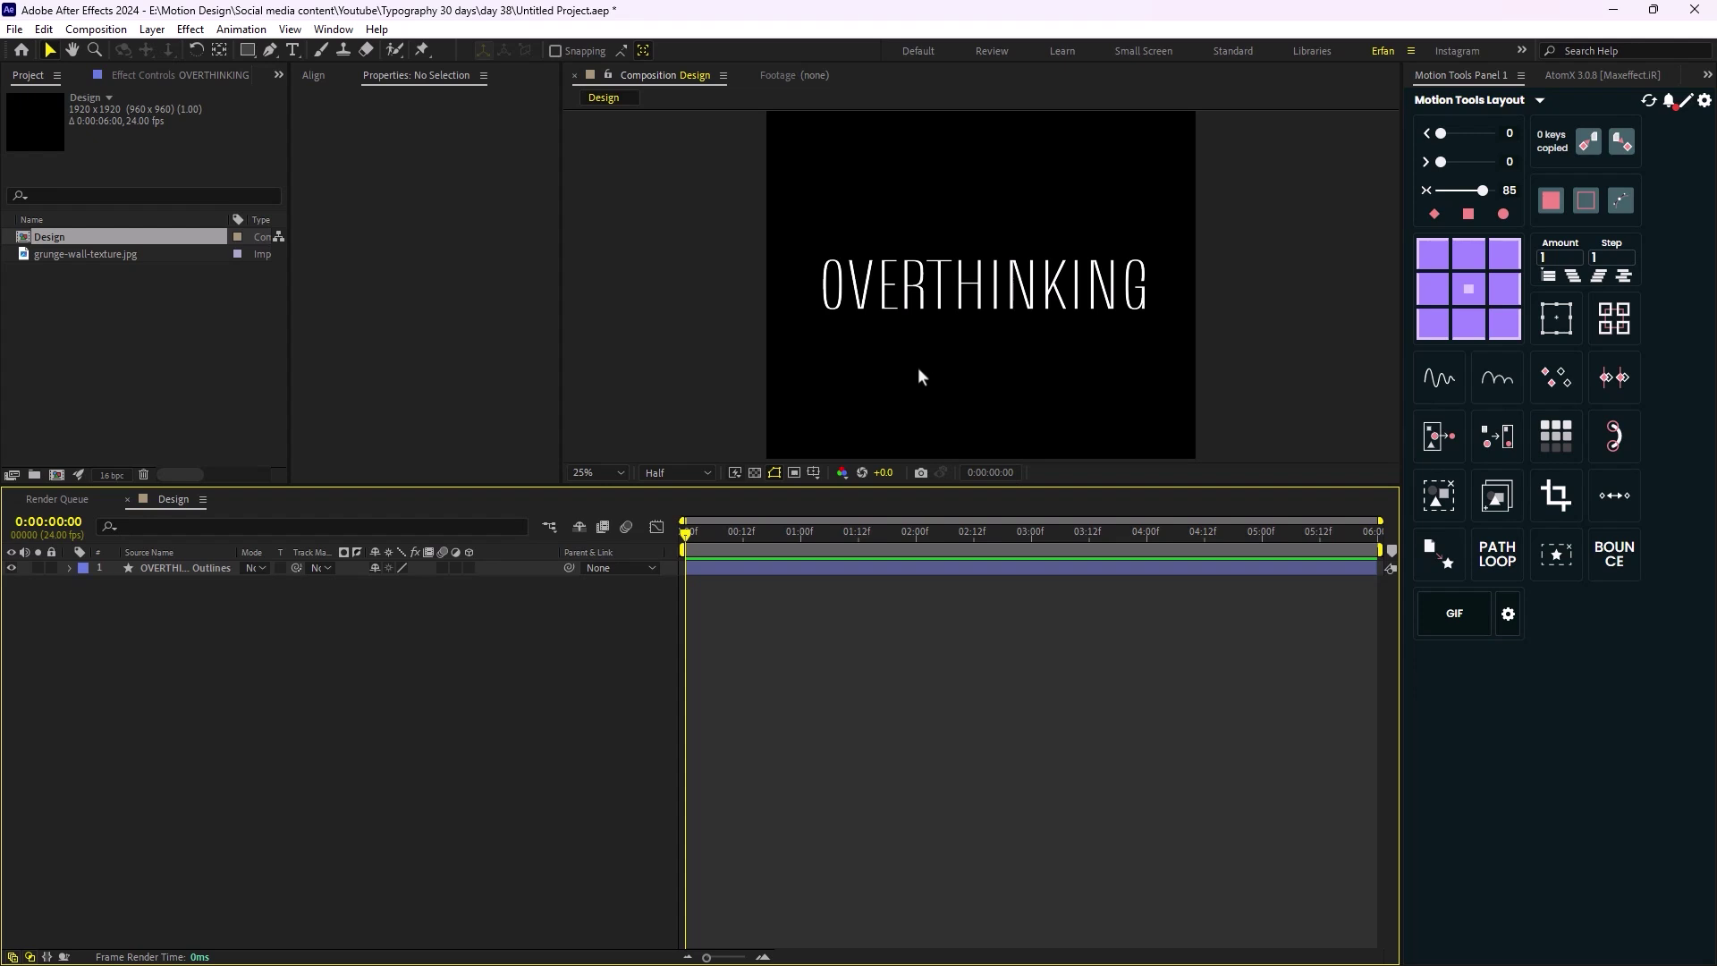
pyautogui.press(',')
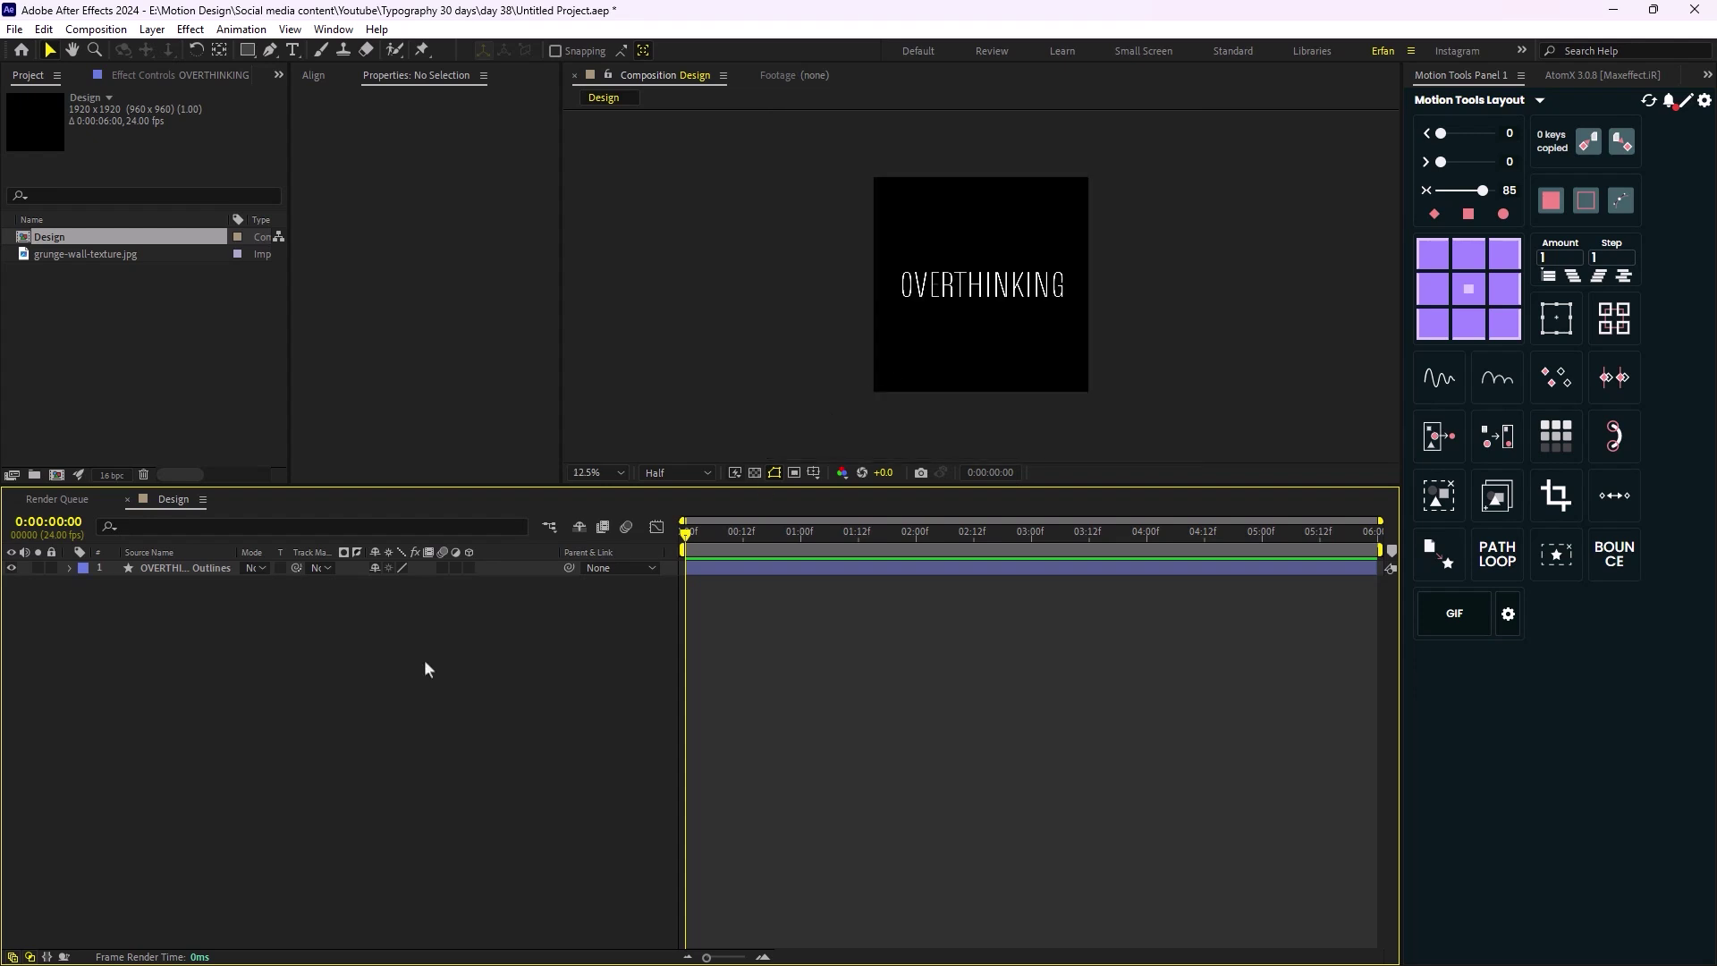
pyautogui.click(212, 571)
pyautogui.hotkey('ctrl', 'space')
pyautogui.write('wa')
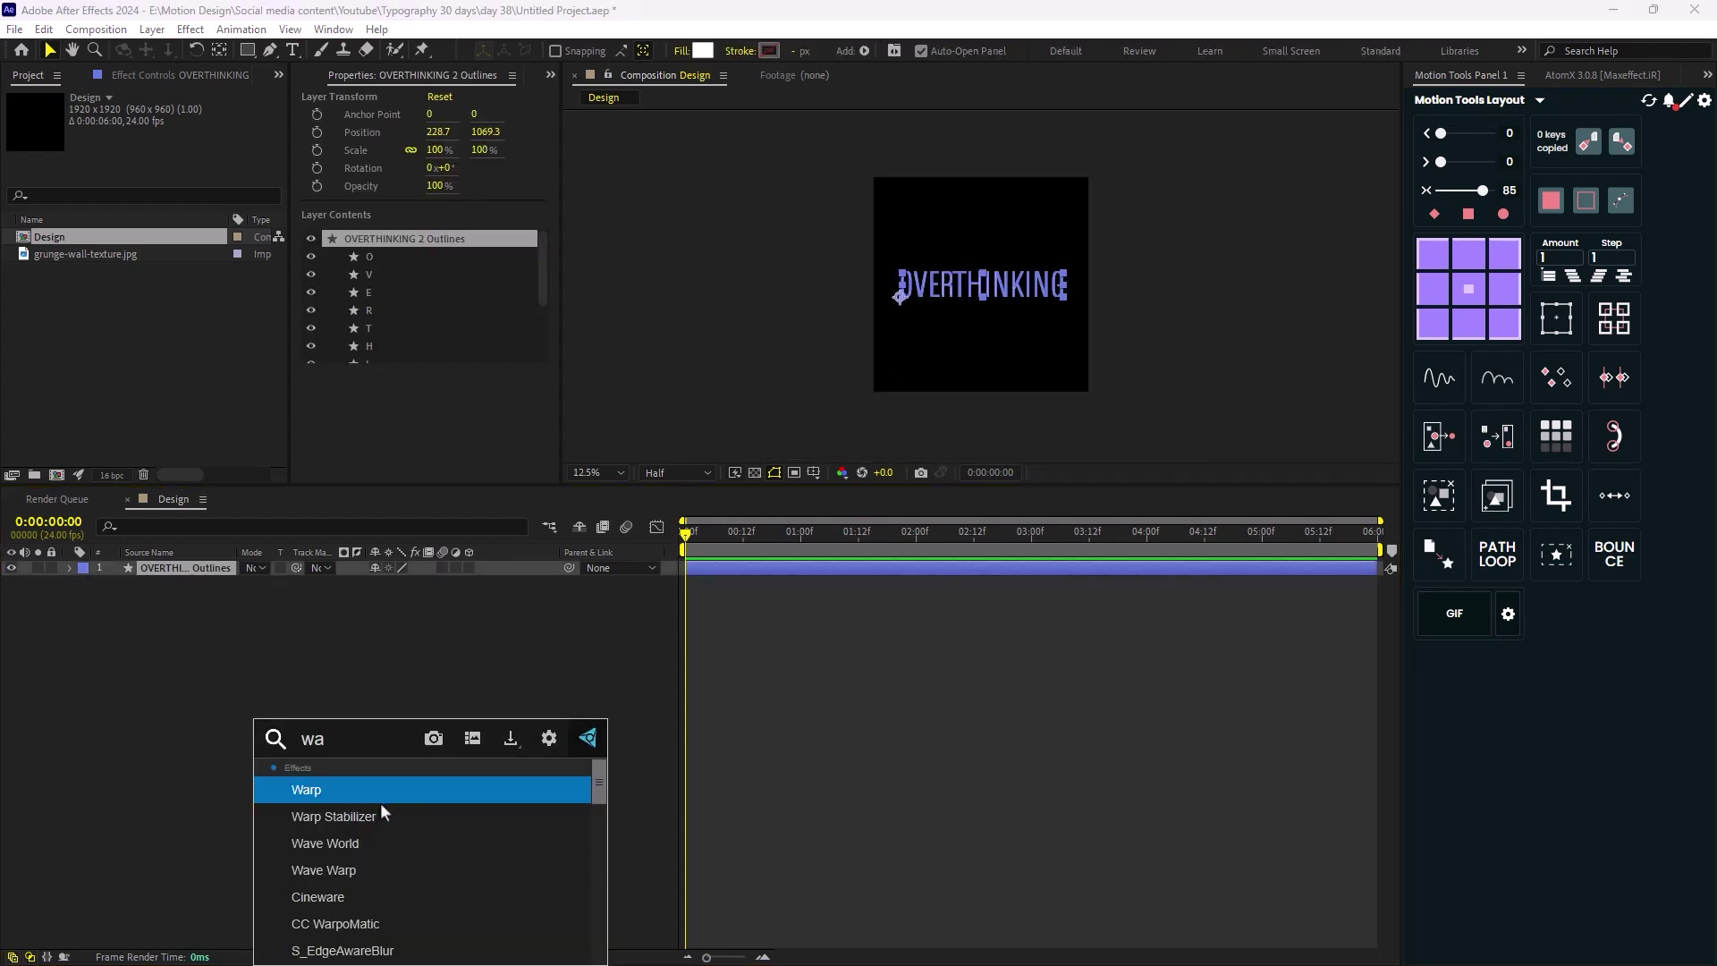
pyautogui.press('Return')
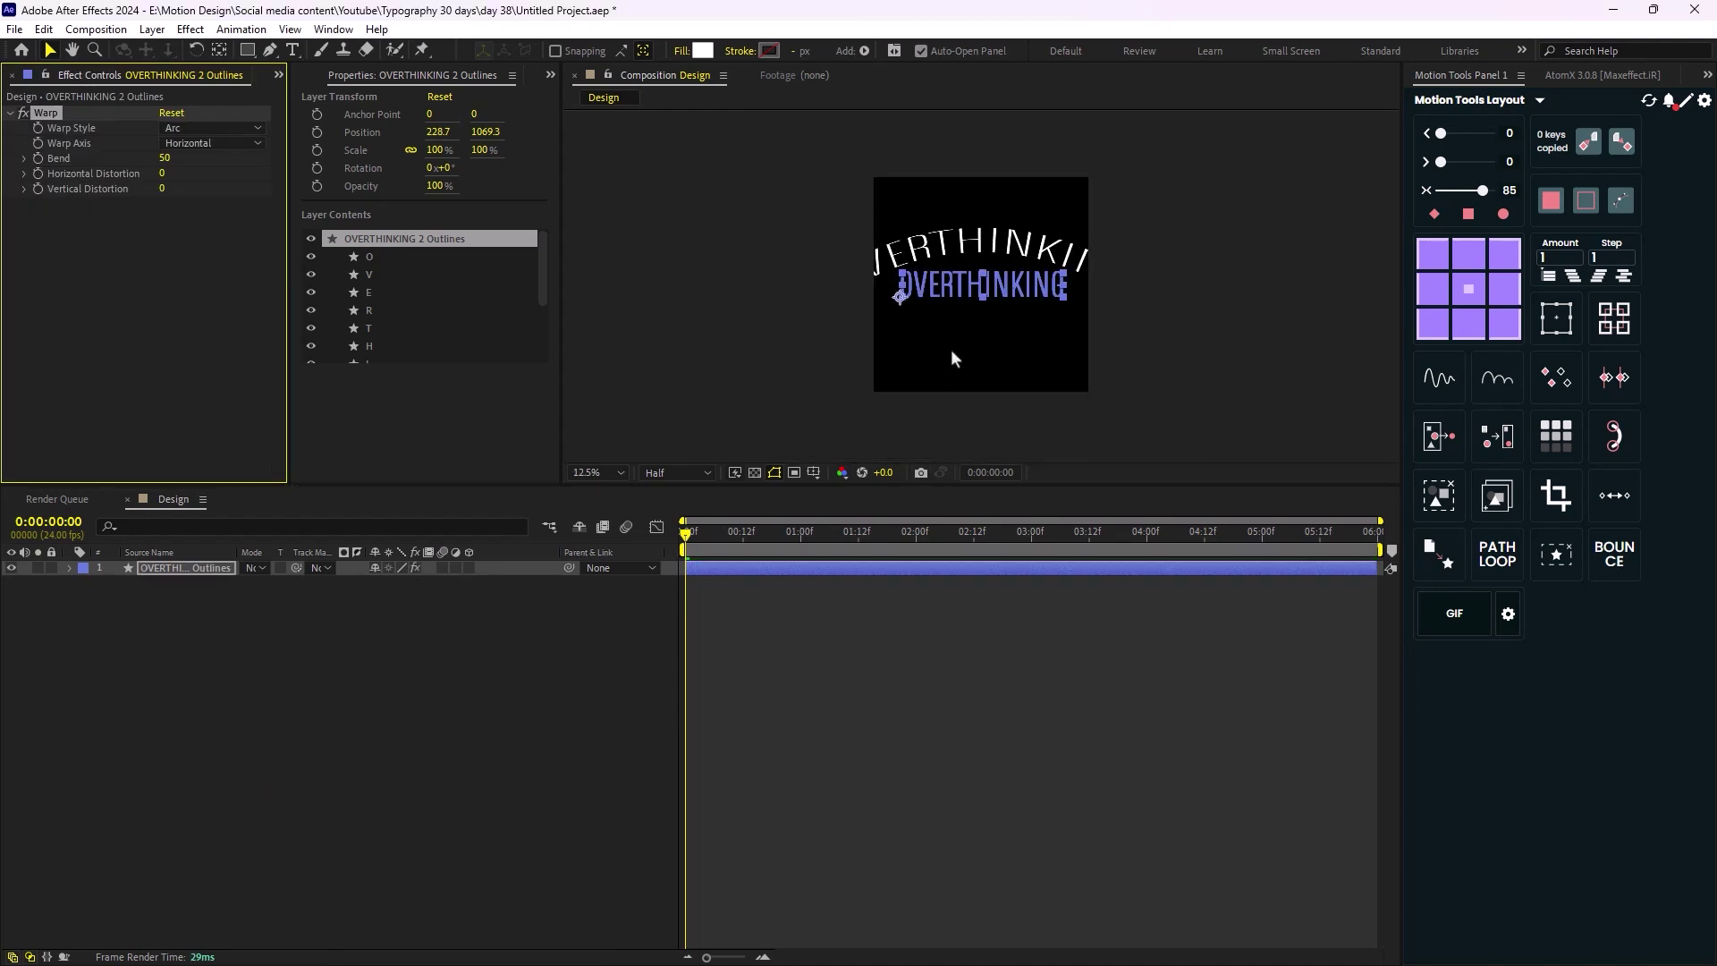
# Reveal the layer's keyframes and set the Warp style to Fish
pyautogui.press('u')
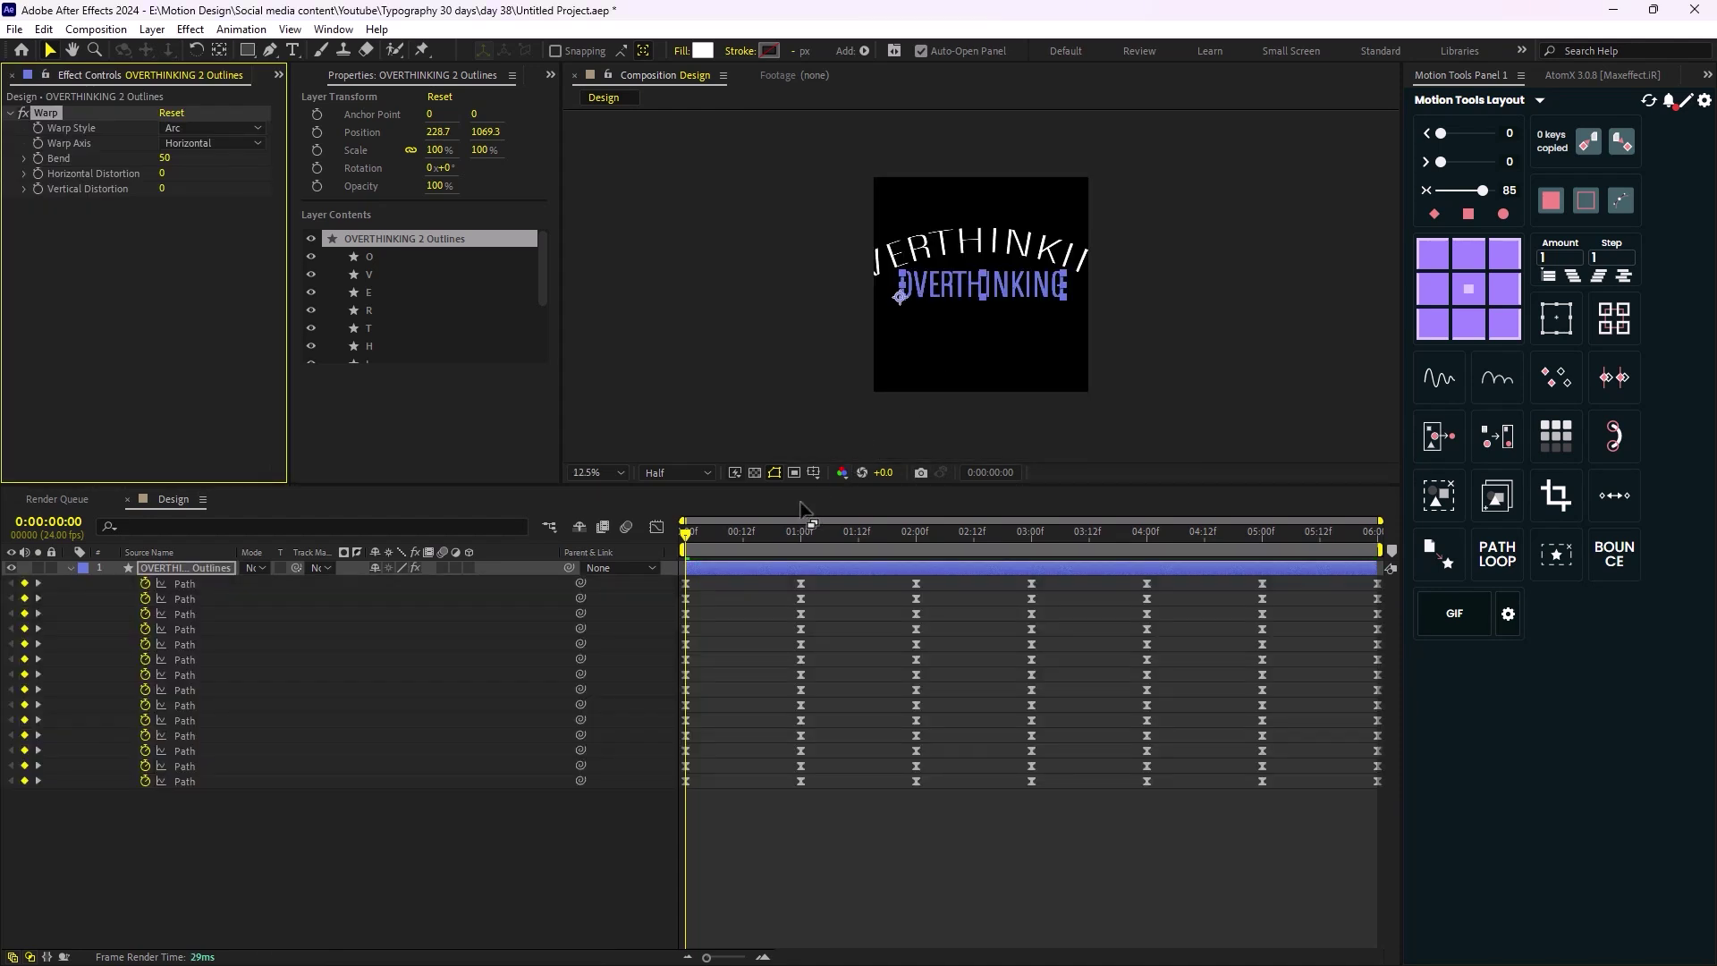
pyautogui.click(214, 130)
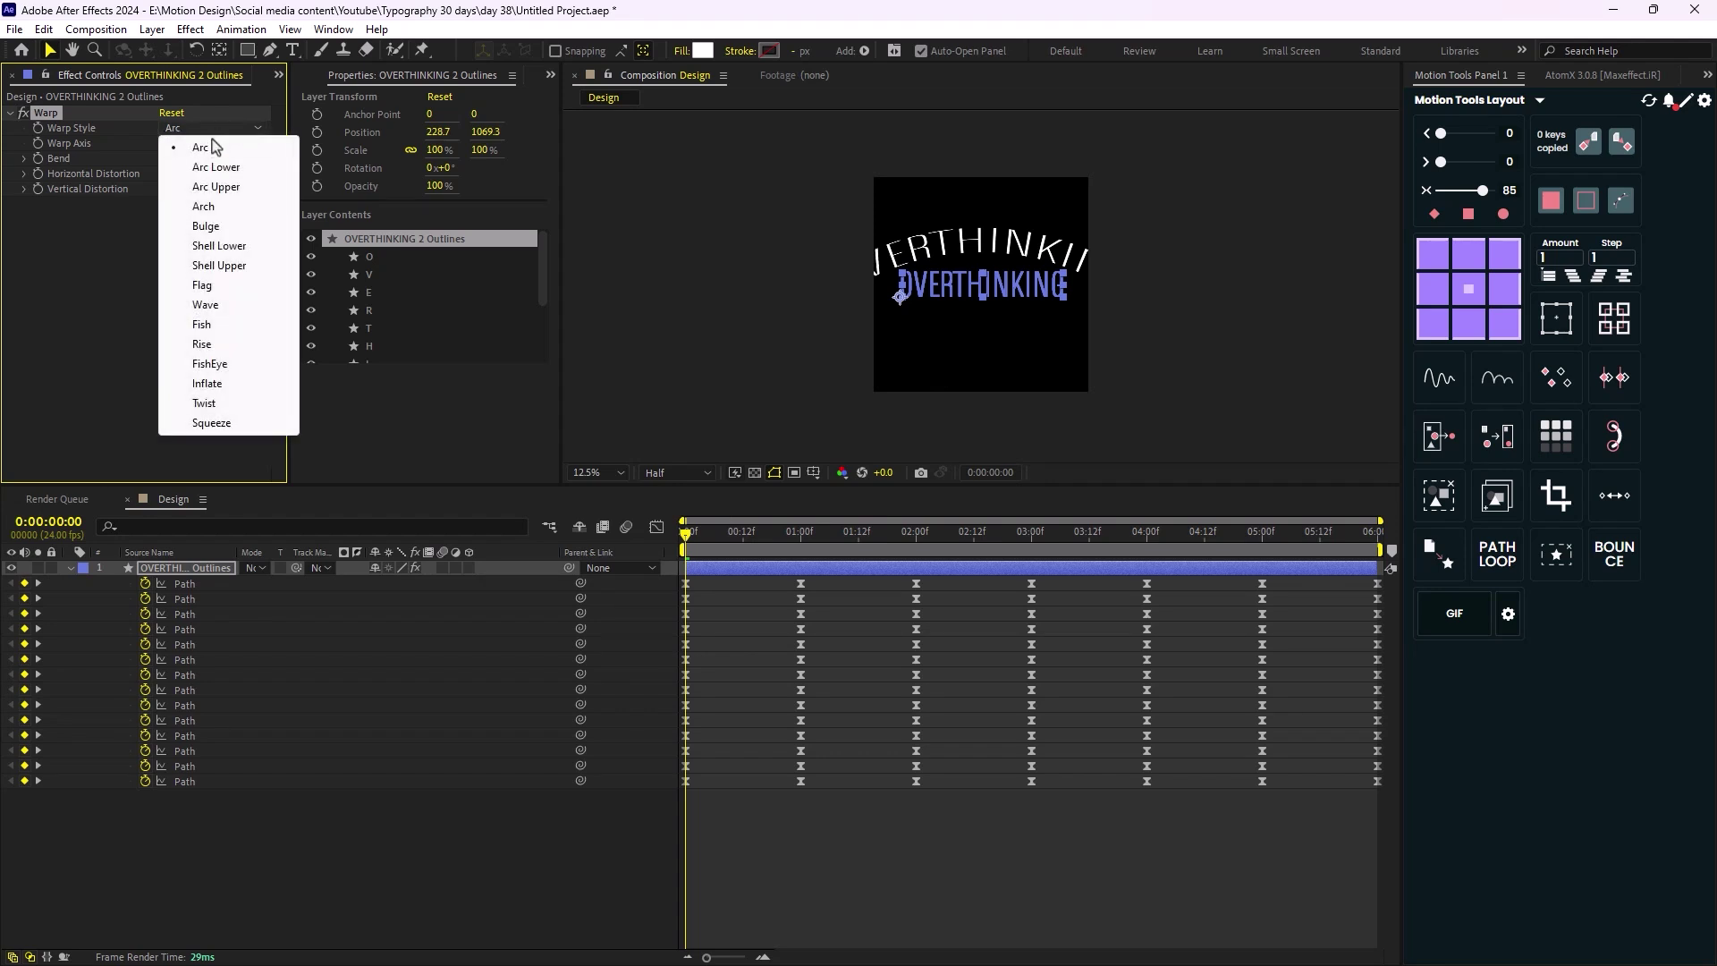
pyautogui.click(230, 327)
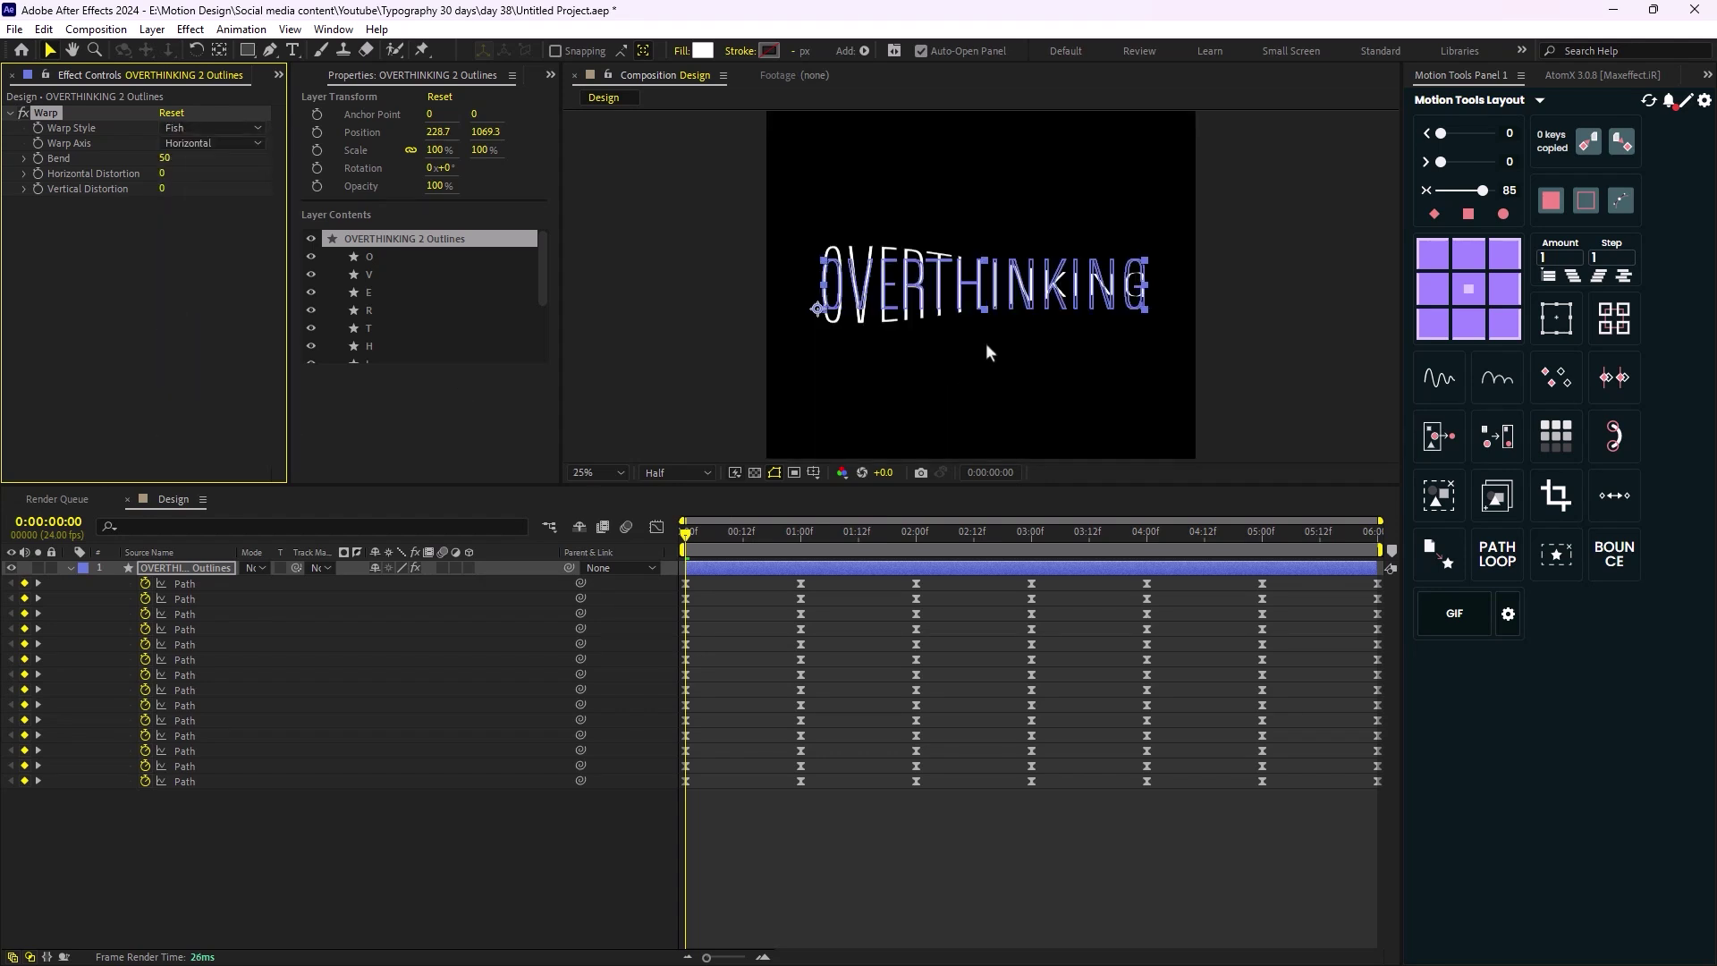
# Keyframe the Warp effect's Bend at 50 at 0 seconds and at -50 at 1 second
pyautogui.moveTo(696, 529); pyautogui.dragTo(680, 616)
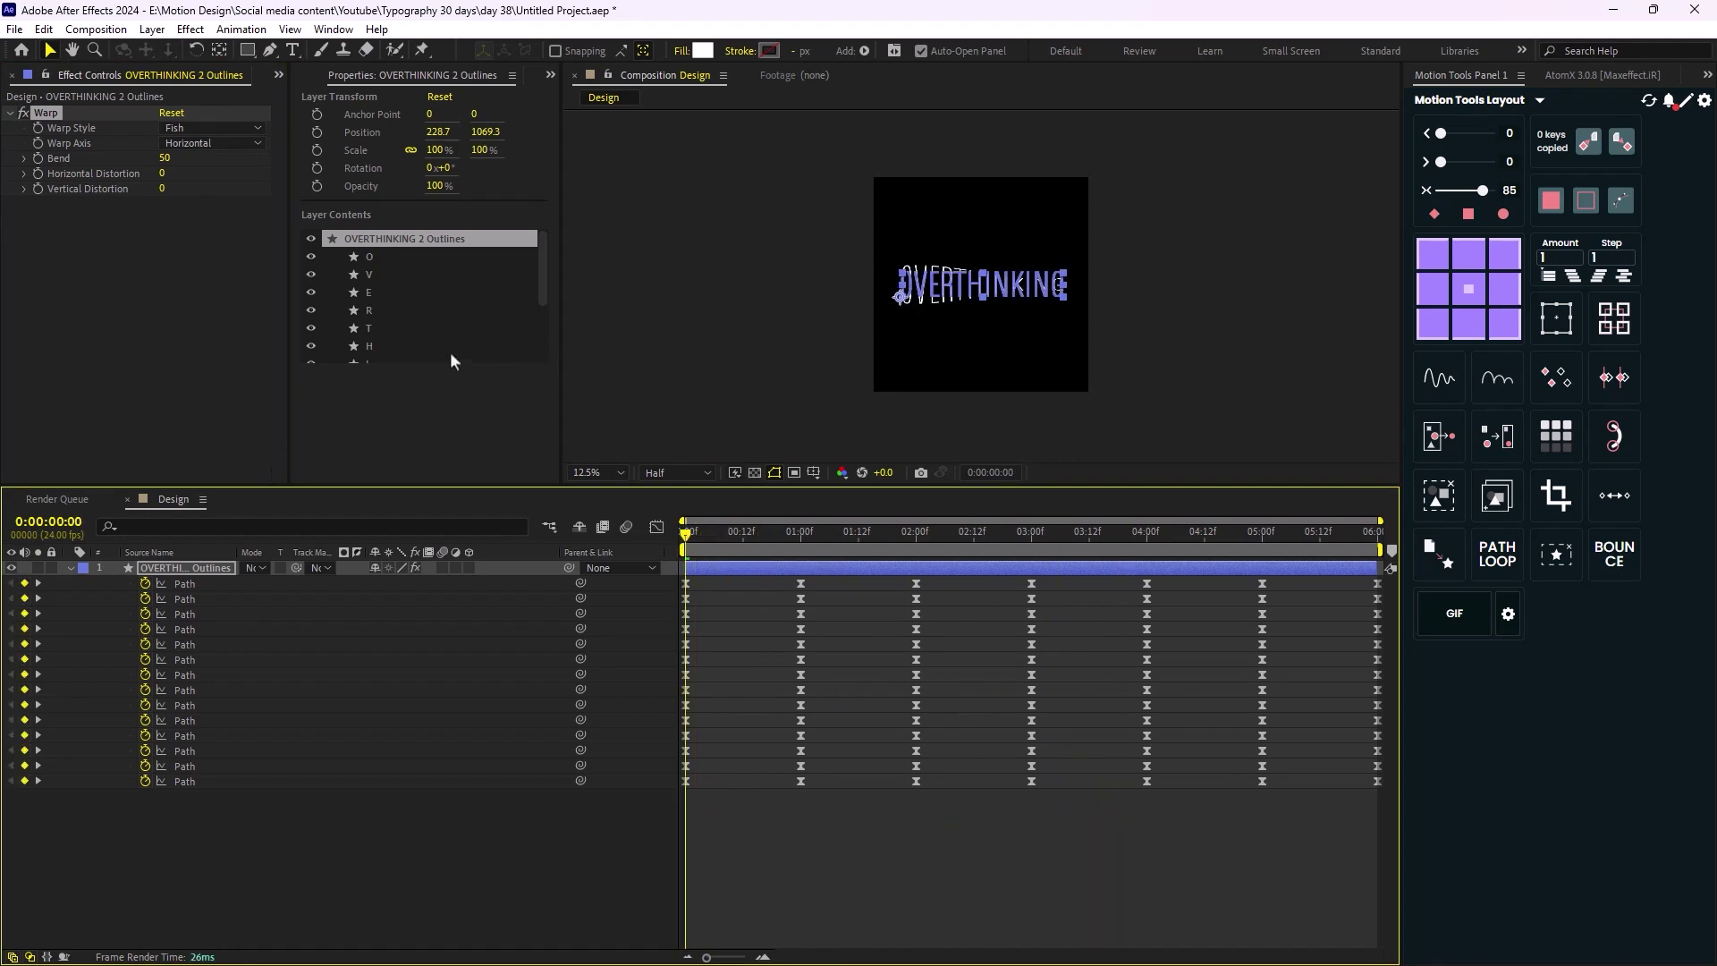
pyautogui.click(39, 158)
pyautogui.scroll(1, 1100, 286)
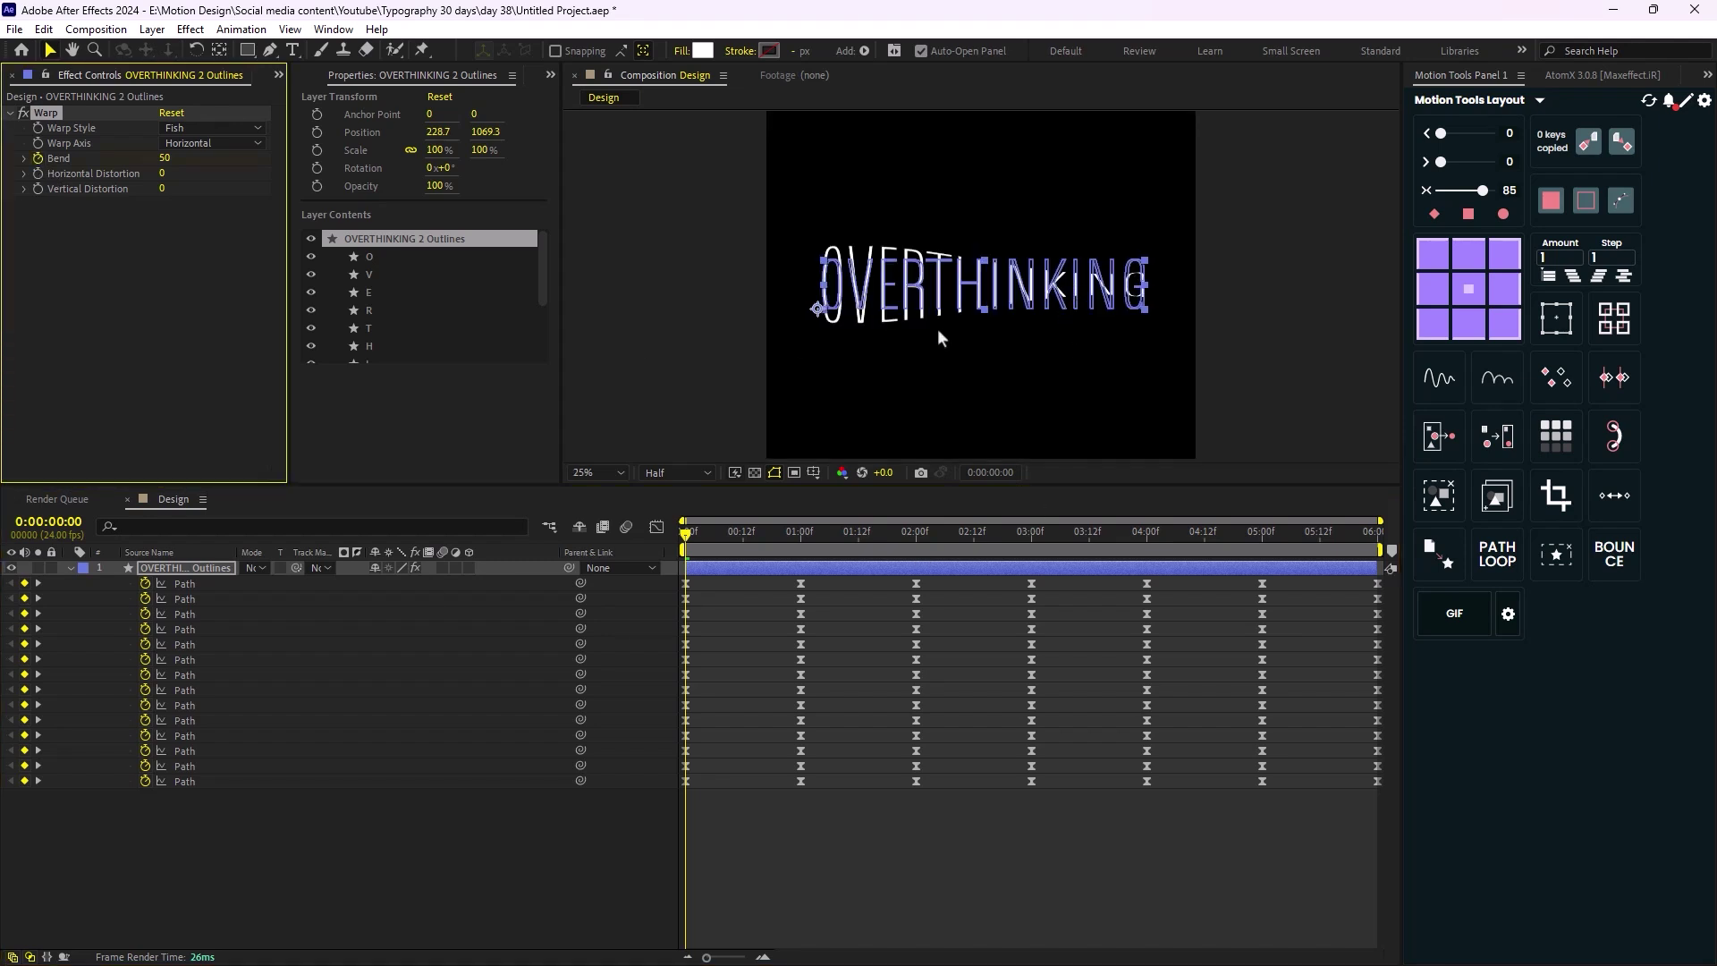
pyautogui.moveTo(686, 541); pyautogui.dragTo(785, 599)
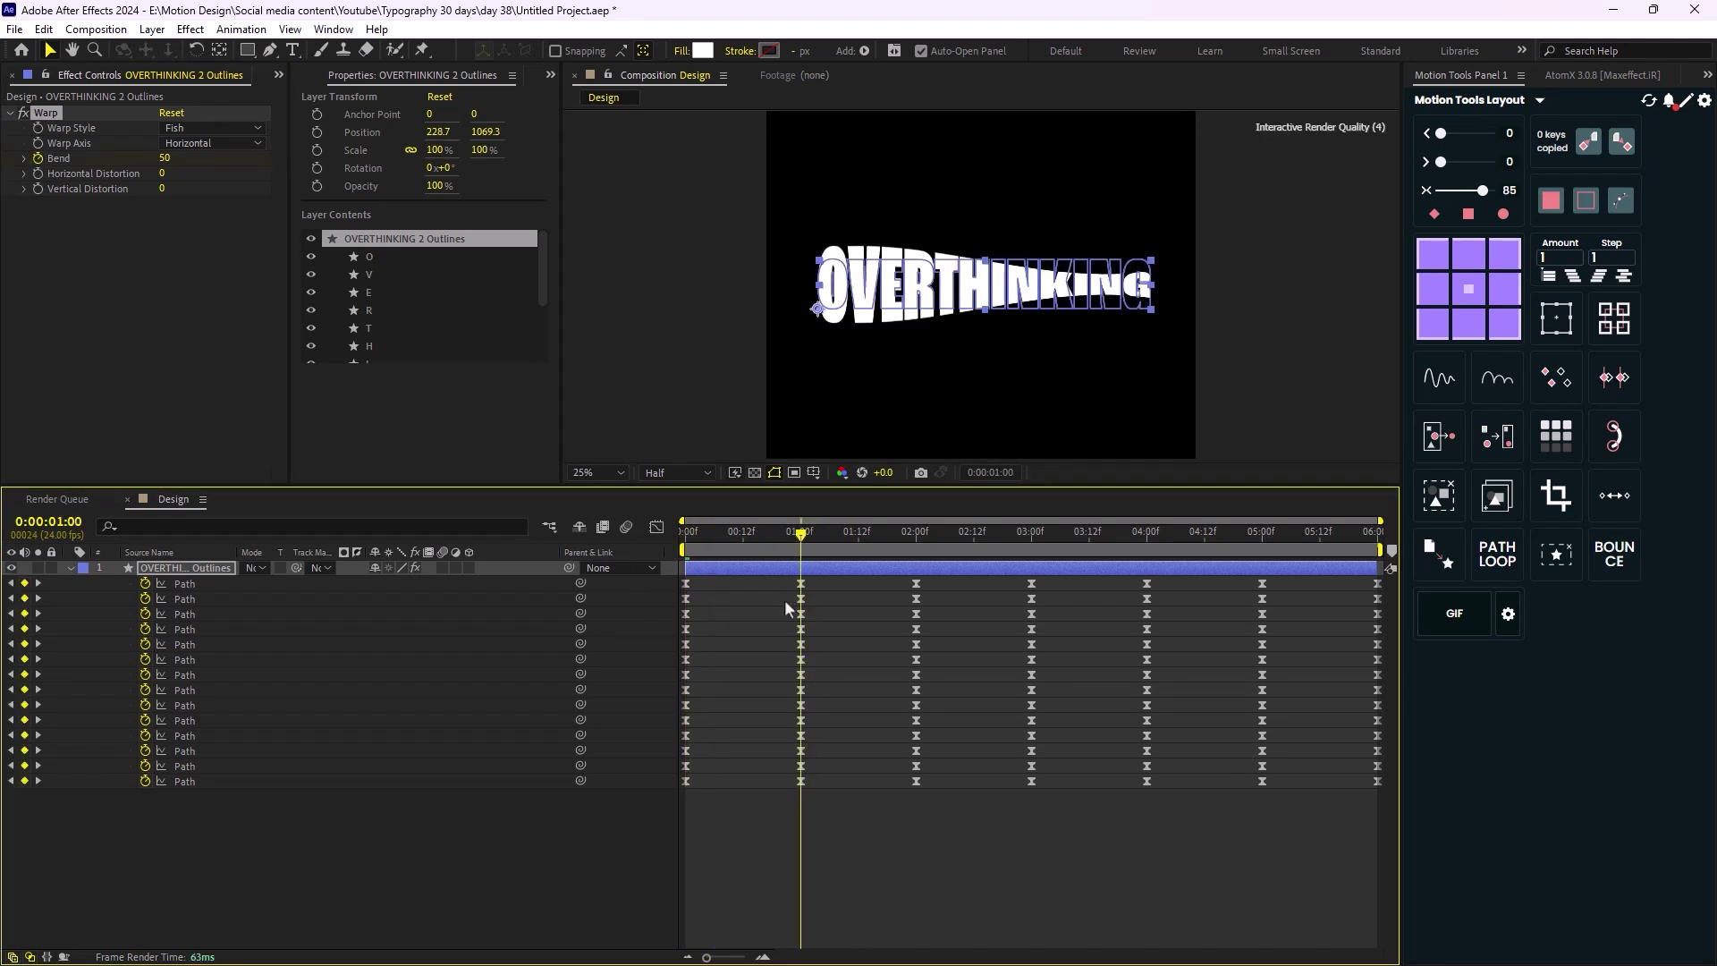
pyautogui.click(164, 158)
pyautogui.write('-50')
pyautogui.press('Return')
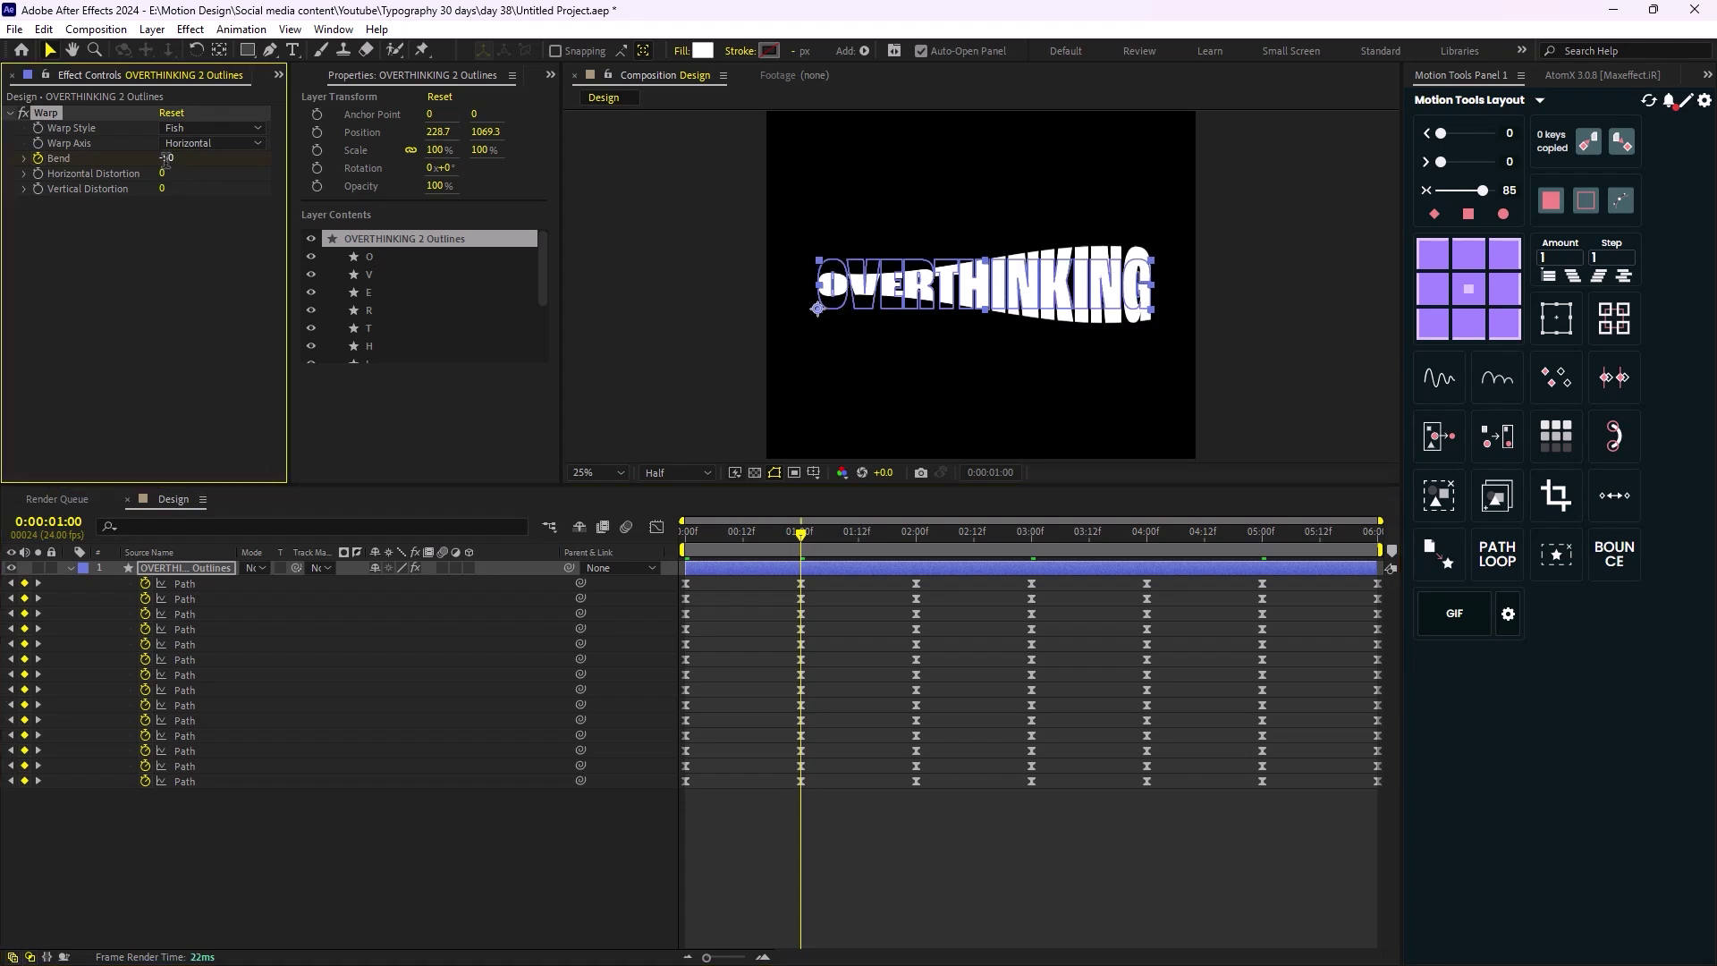
# Add a Bend keyframe of 50 to the Warp effect at 2 seconds
pyautogui.moveTo(788, 536); pyautogui.dragTo(914, 630)
pyautogui.click(166, 157)
pyautogui.write('50')
pyautogui.press('Return')
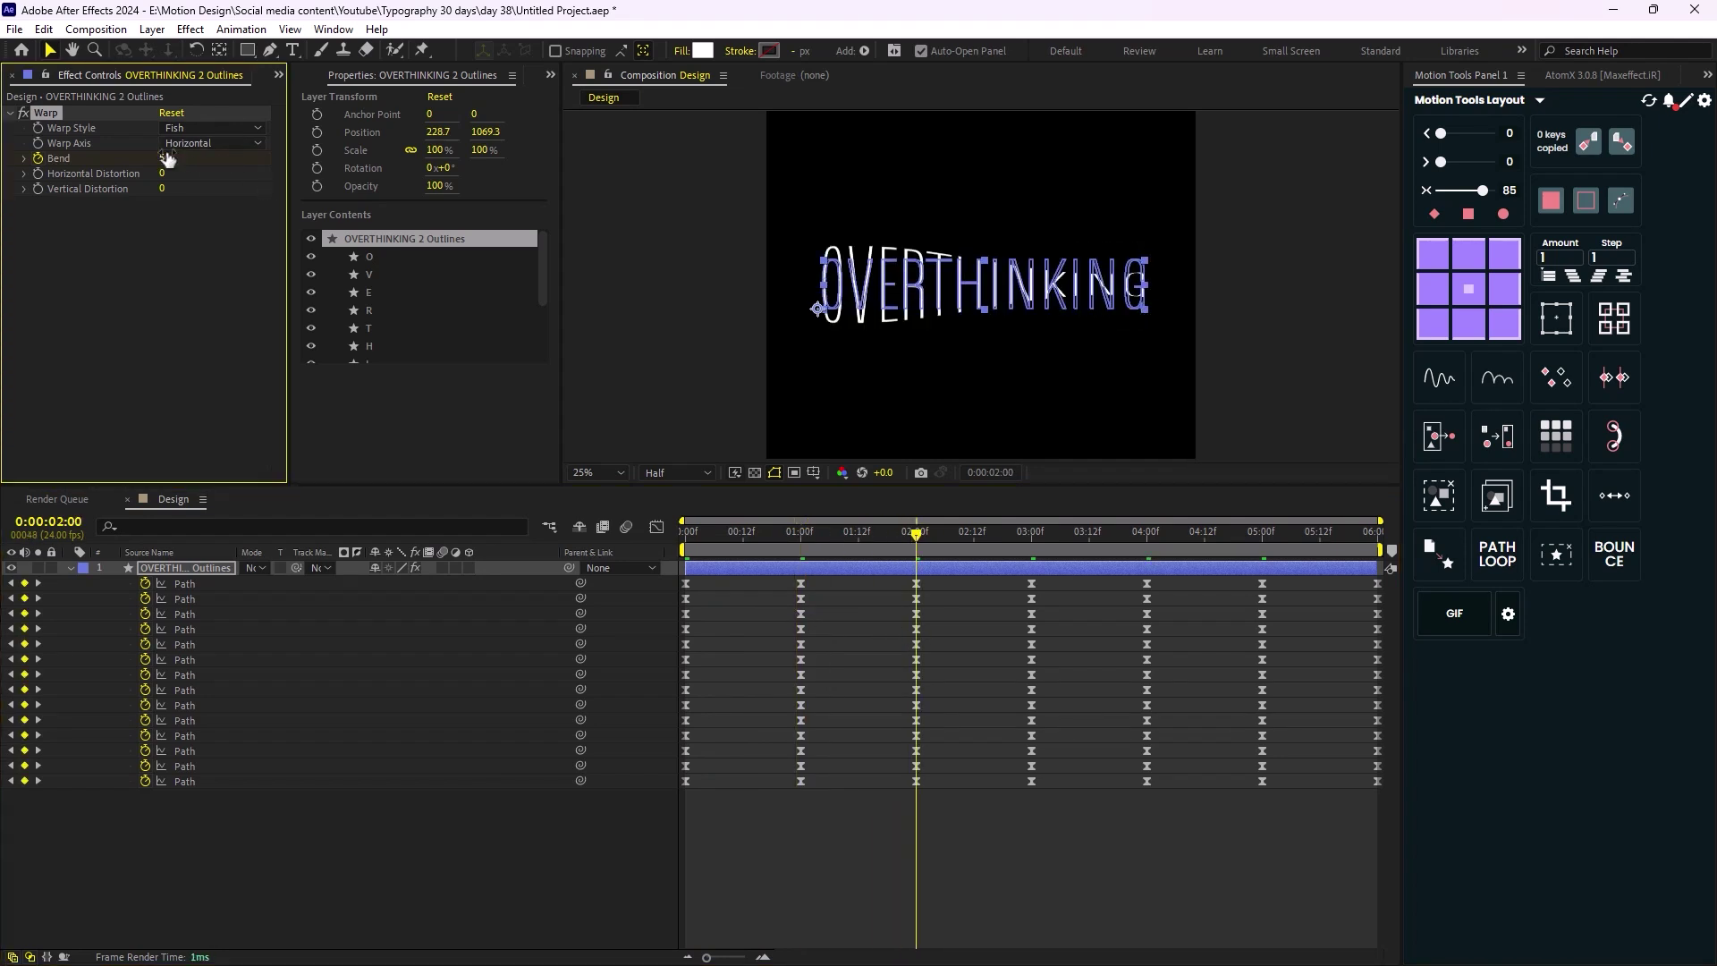
# Reveal the outlines layer's animated properties and ease its Warp Bend keyframes with the 85 setting
pyautogui.click(368, 588)
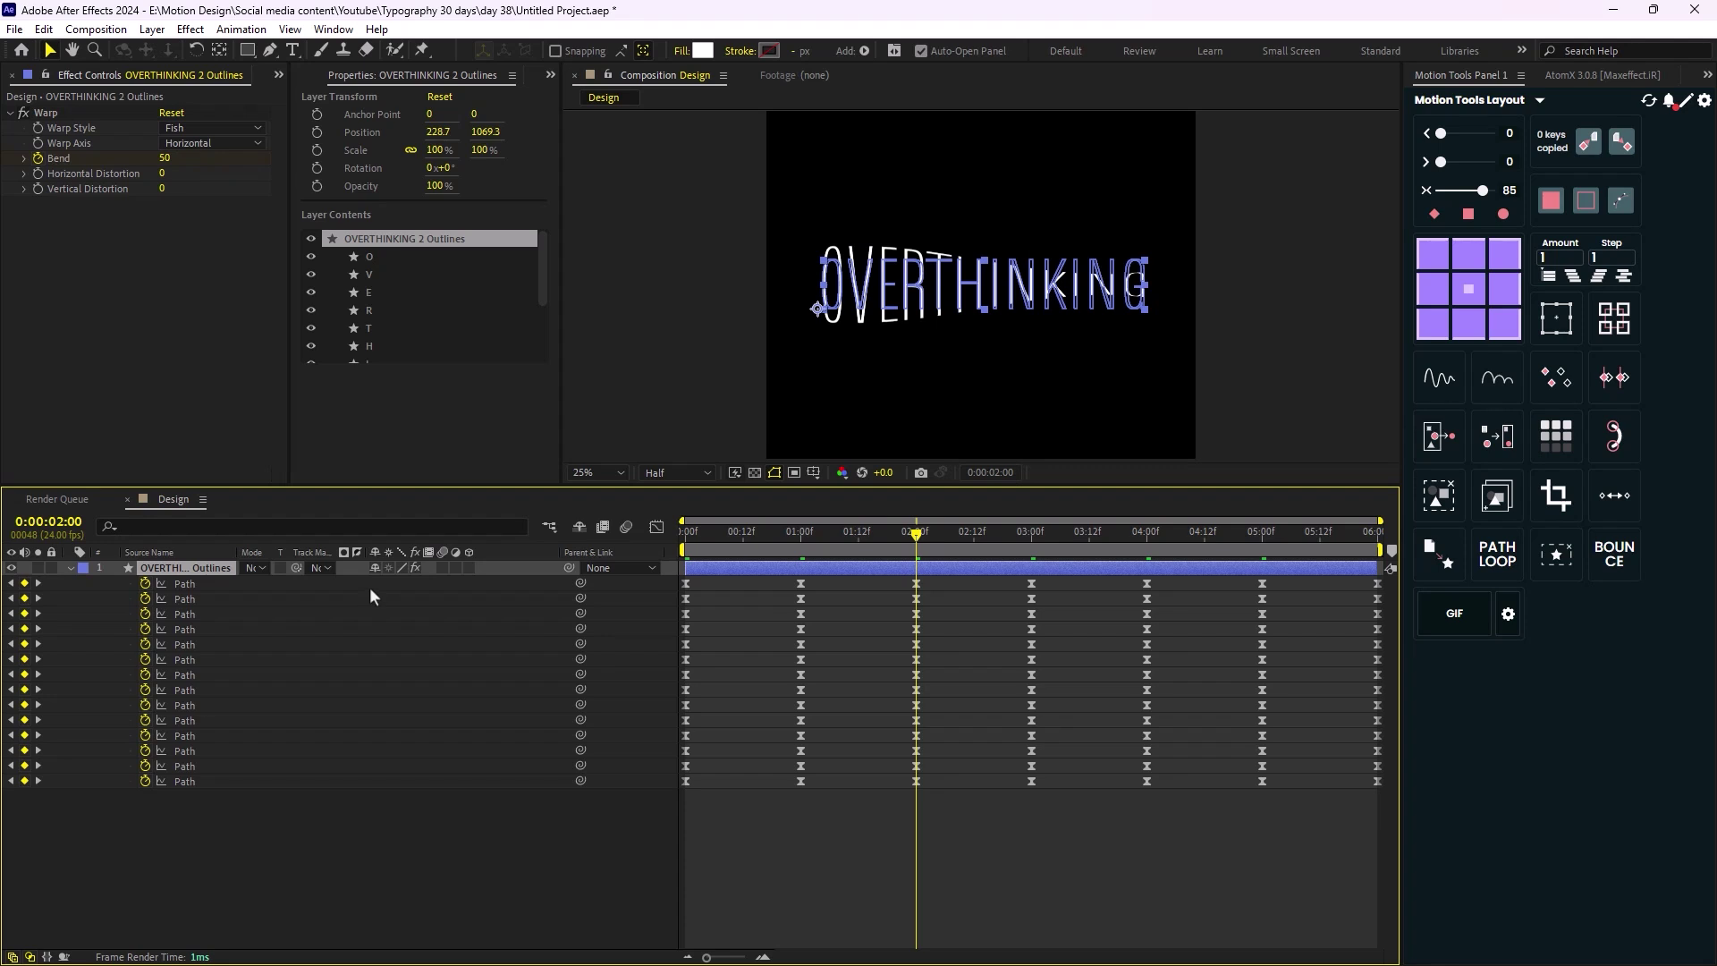
pyautogui.press('u')
pyautogui.press('u')
pyautogui.moveTo(964, 828); pyautogui.dragTo(681, 804)
pyautogui.click(1483, 196)
# Duplicate the Bend keyframes at 2 seconds and again at 4 seconds so the warp alternates through the full 6 seconds
pyautogui.moveTo(1015, 882); pyautogui.dragTo(660, 799)
pyautogui.hotkey('ctrl', 'c')
pyautogui.hotkey('ctrl', 'v')
pyautogui.moveTo(922, 542); pyautogui.dragTo(1146, 542)
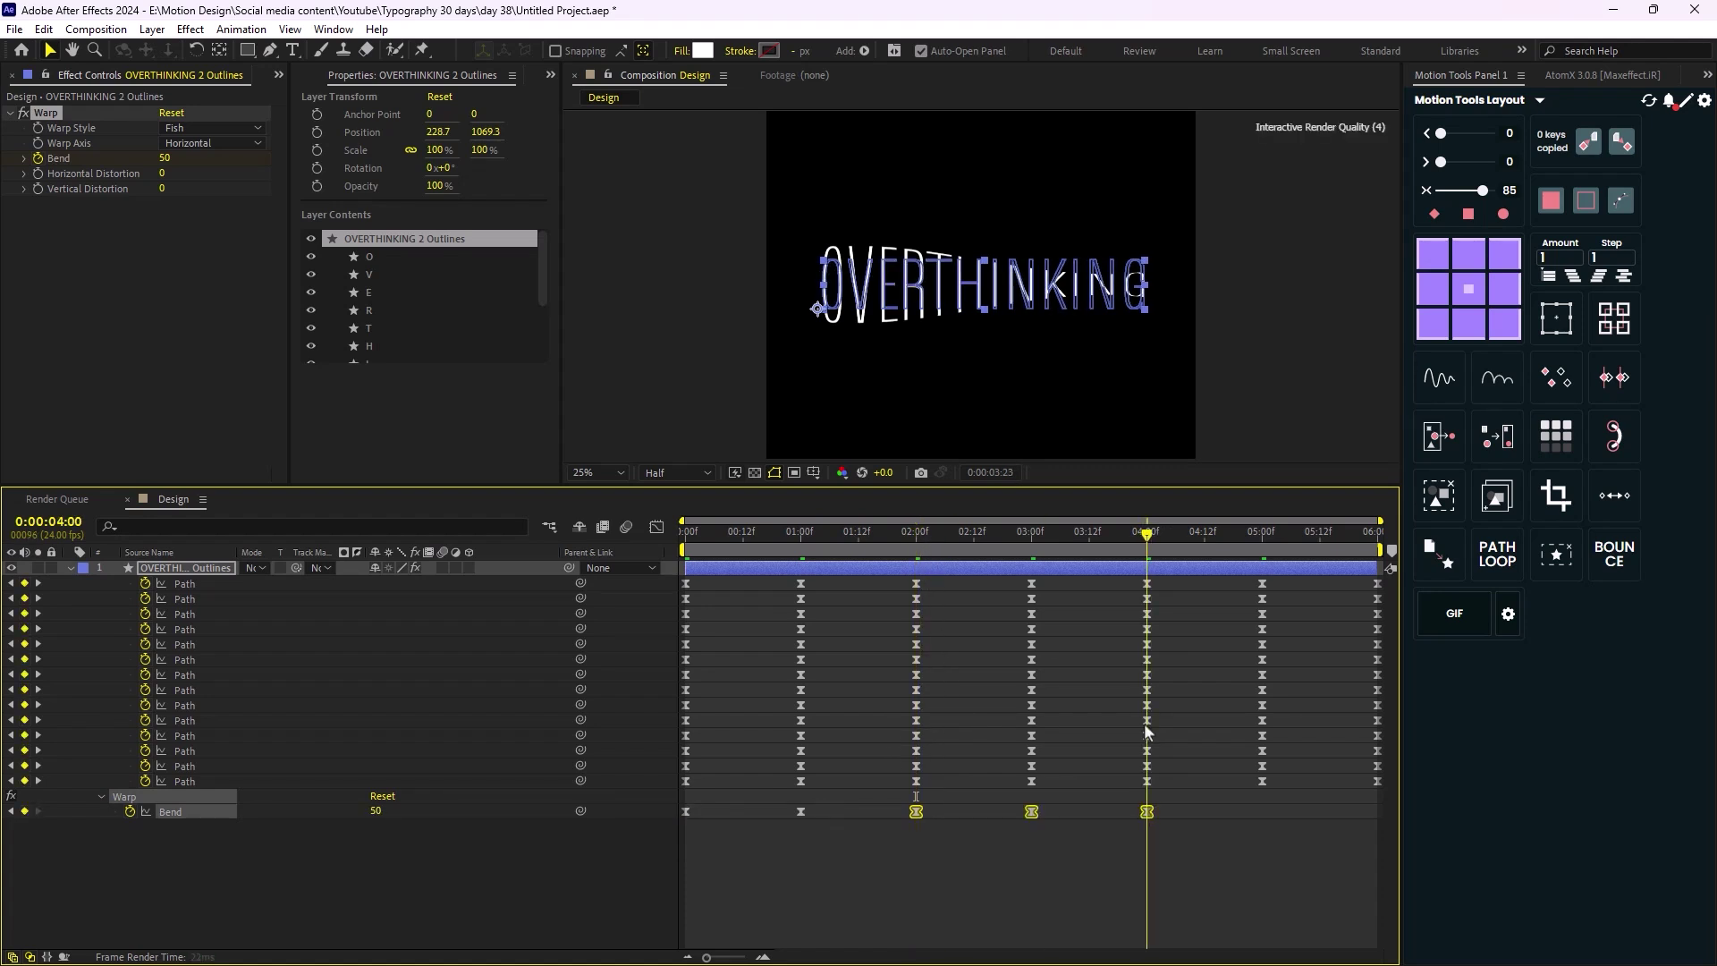
pyautogui.moveTo(1155, 856); pyautogui.dragTo(680, 802)
pyautogui.hotkey('ctrl', 'c')
pyautogui.hotkey('ctrl', 'v')
# Play the animation from the start to review the repeating warp, and return to the first frame
pyautogui.click(911, 533)
pyautogui.press('Home')
pyautogui.press('space')
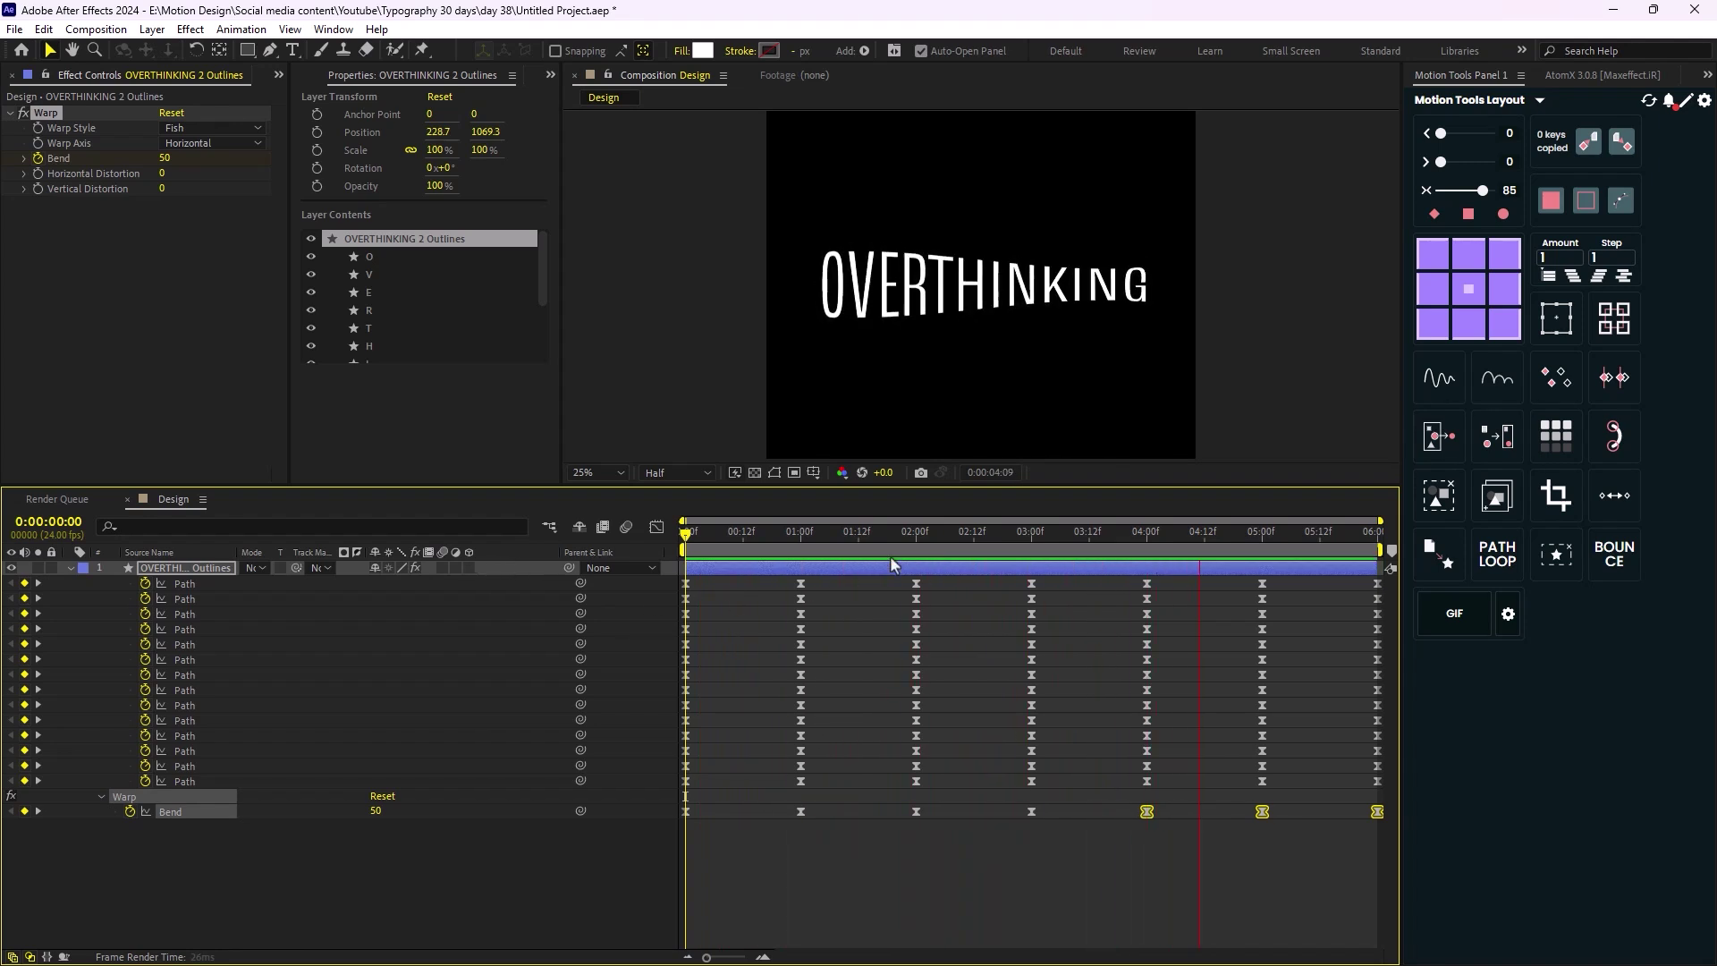
pyautogui.press('space')
pyautogui.press('Home')
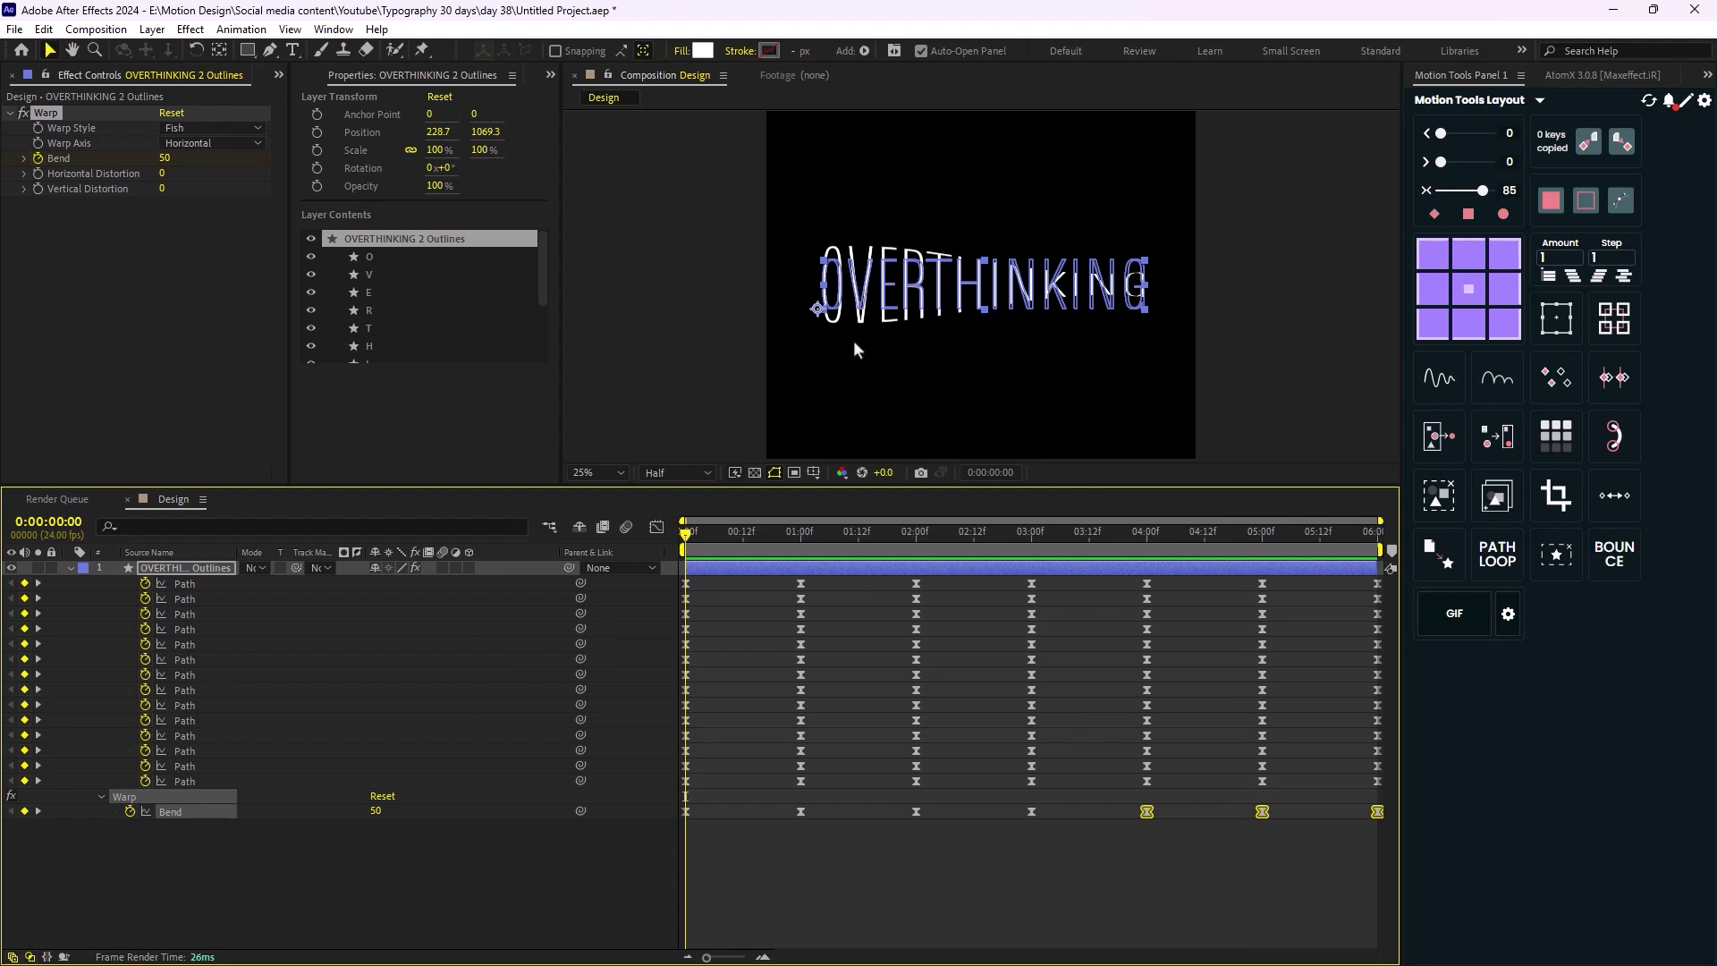
# Apply the Echo effect to the outlines layer with Echo Time -0.005 and 10 echoes
pyautogui.press('.')
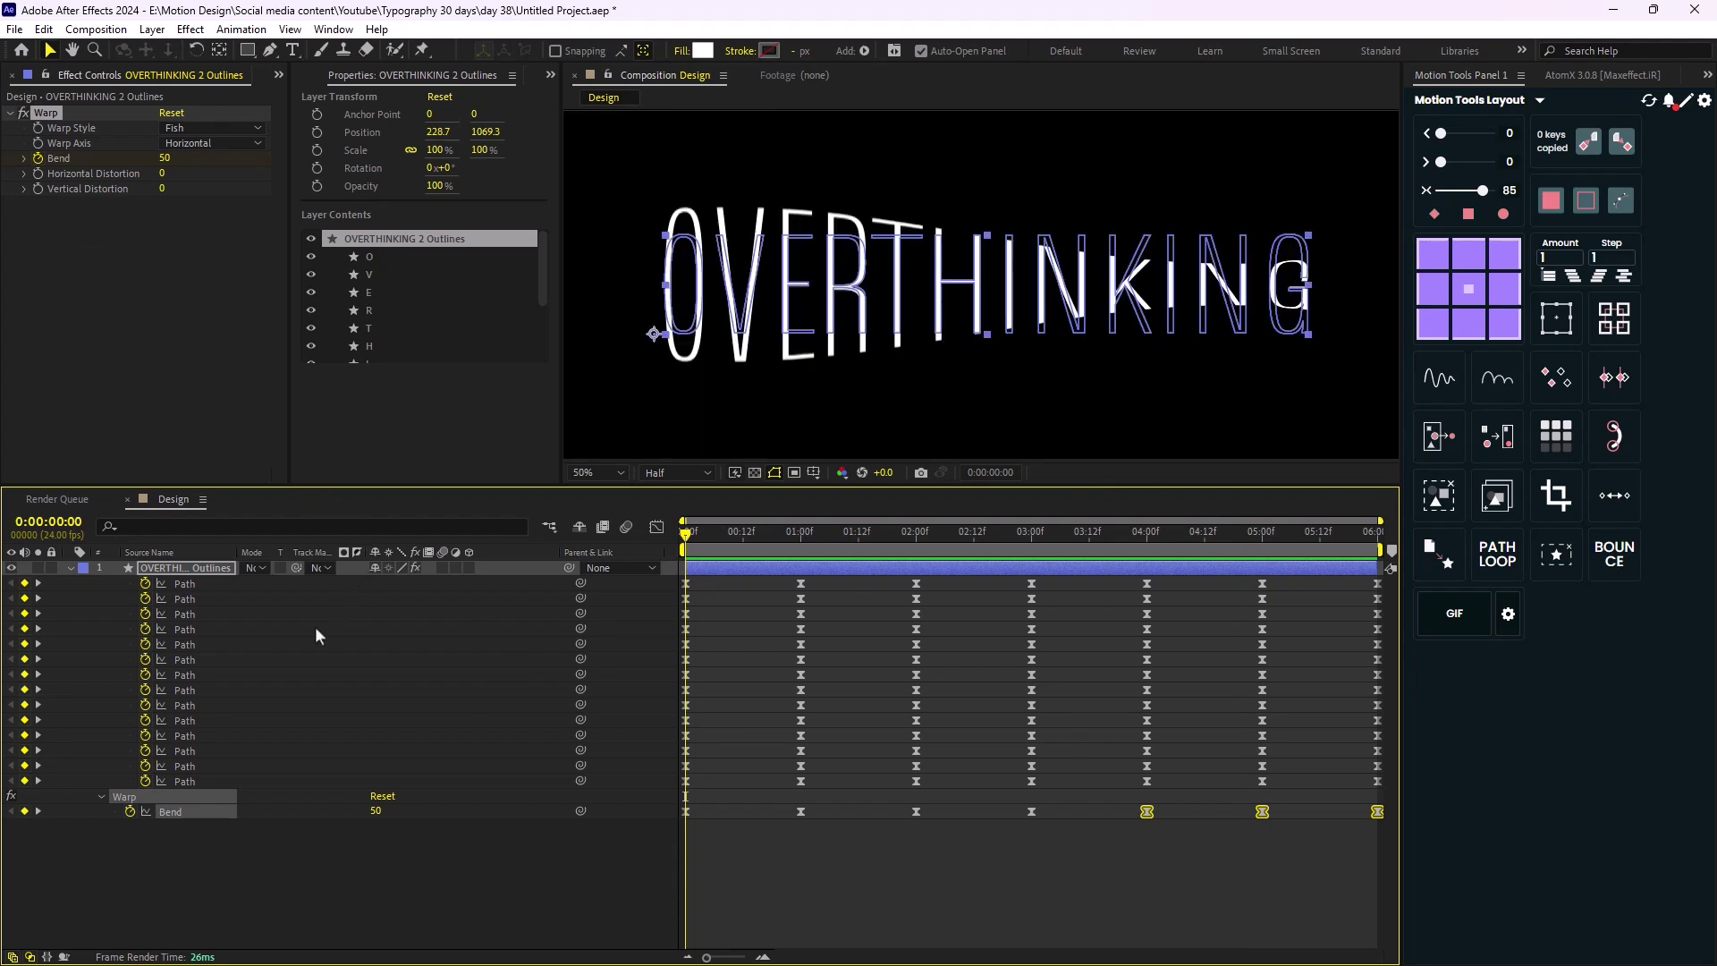
pyautogui.hotkey('ctrl', 'space')
pyautogui.write('ec')
pyautogui.click(250, 651)
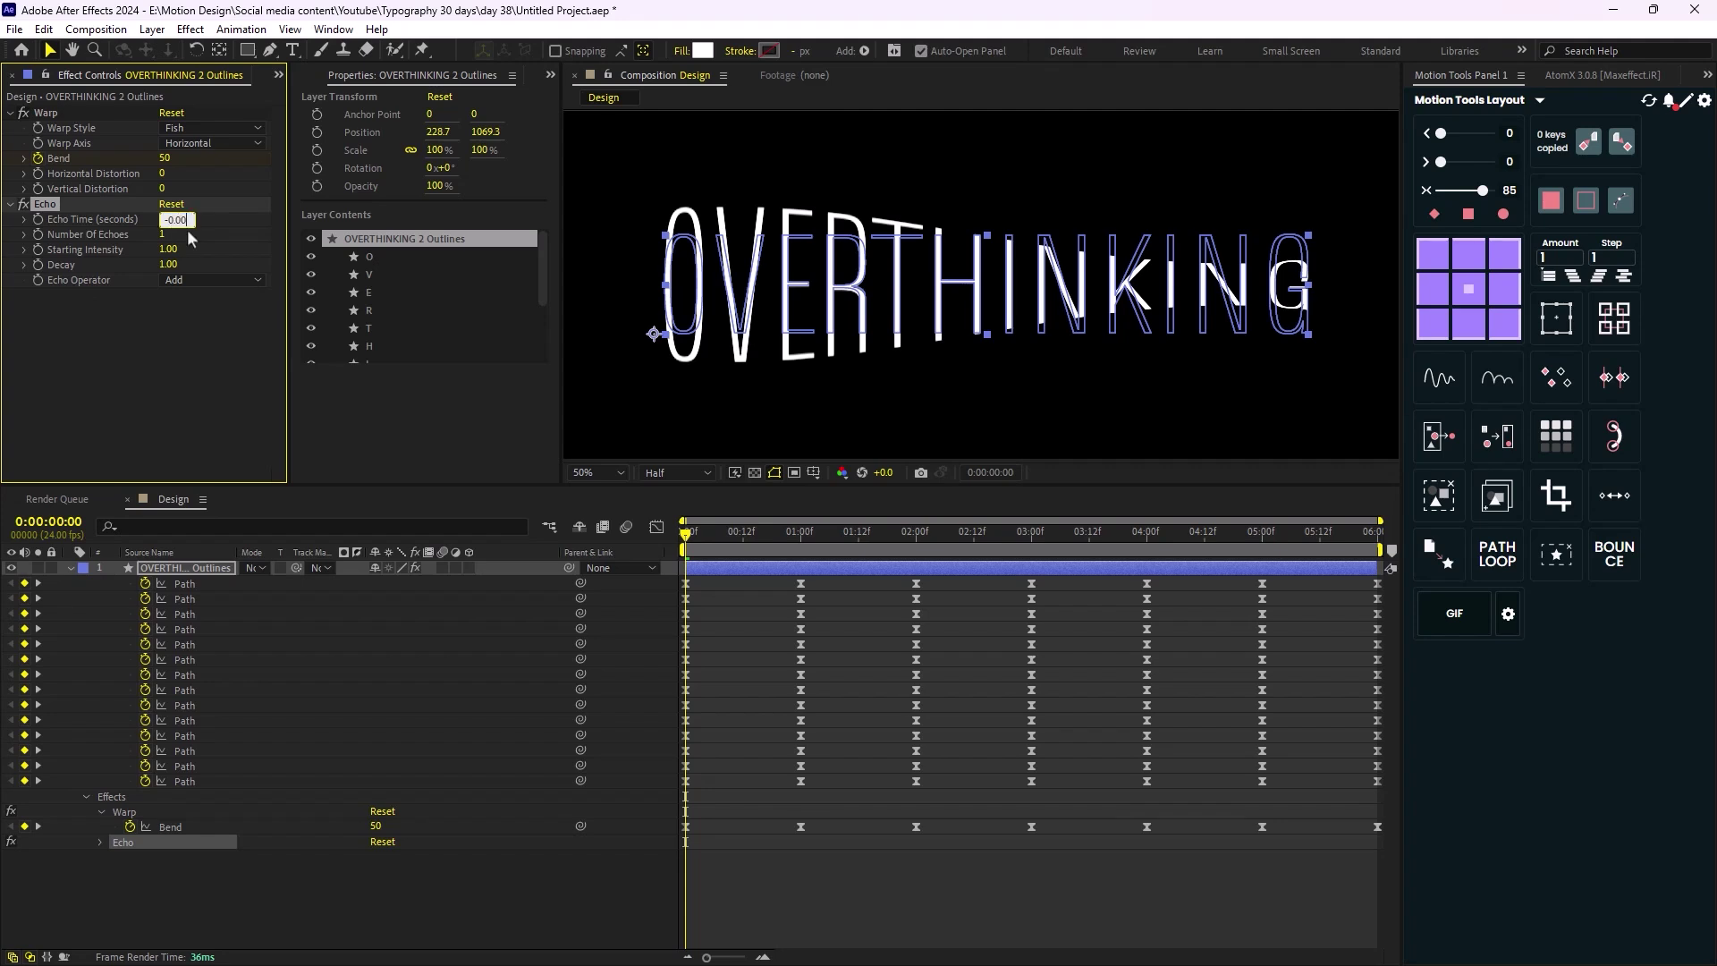
pyautogui.click(163, 234)
pyautogui.write('10')
pyautogui.press('Return')
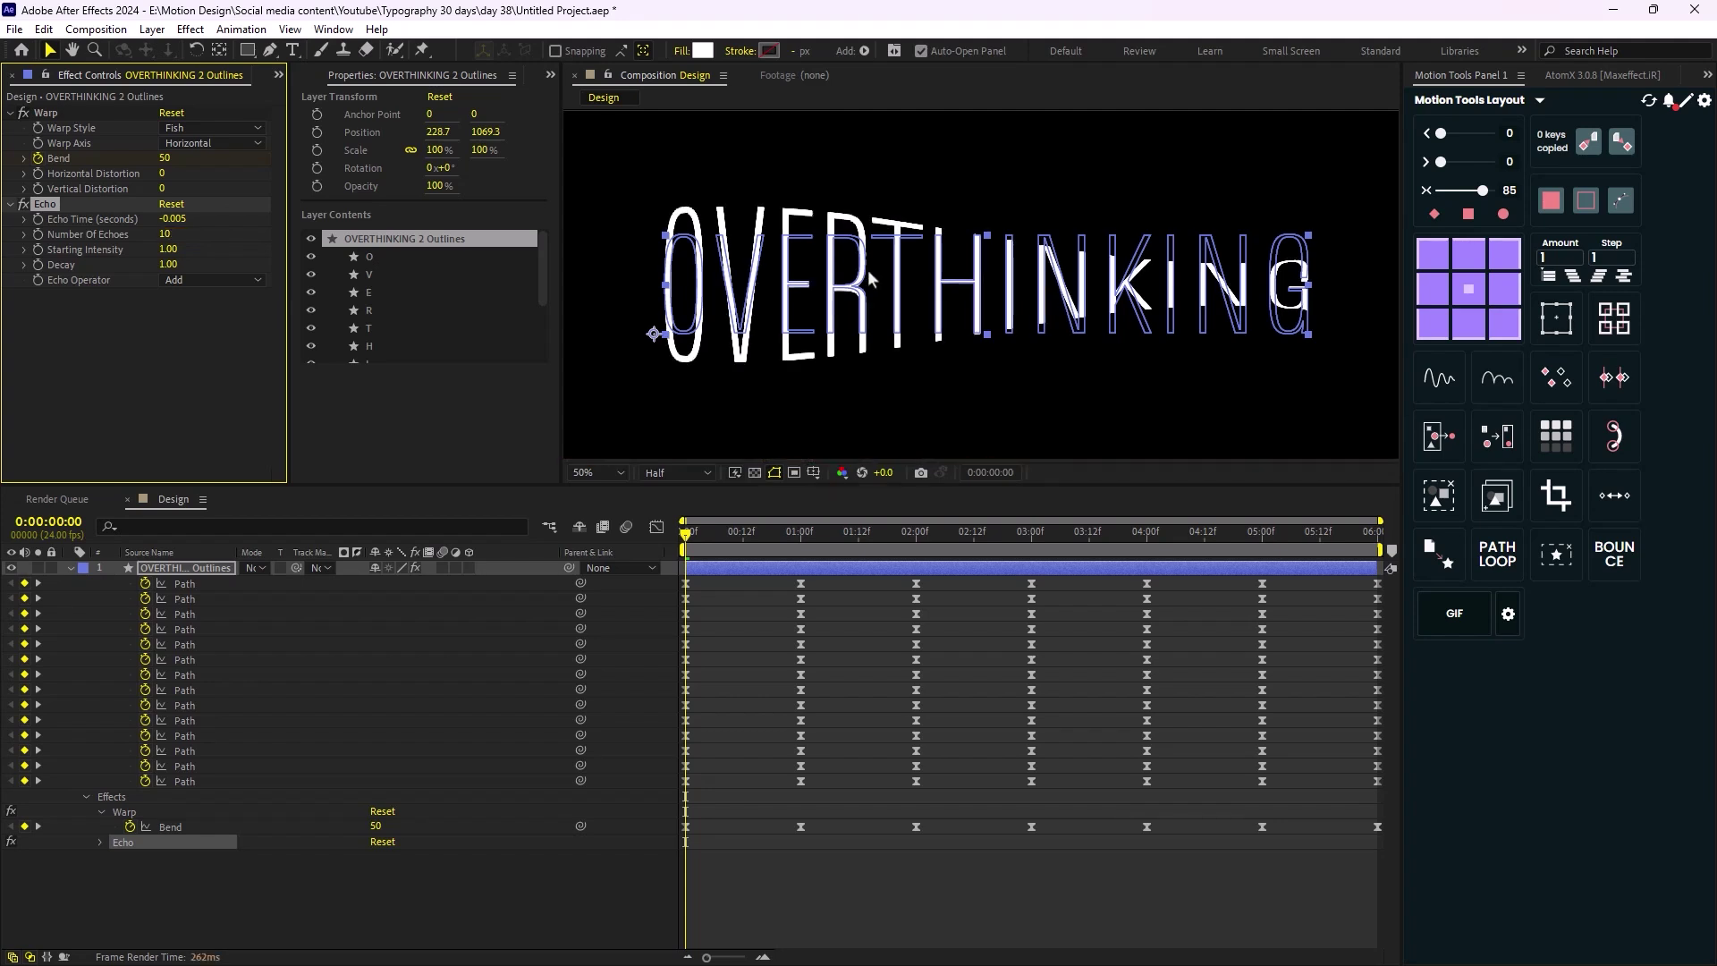
# Scrub through the first frames and play the composition to check the Echo effect on the lettering
pyautogui.press('.')
pyautogui.moveTo(706, 543)
pyautogui.mouseDown()
pyautogui.moveTo(830, 583)
pyautogui.moveTo(711, 572)
pyautogui.mouseUp()
pyautogui.press(',')
pyautogui.press(',')
pyautogui.press(',')
pyautogui.press(',')
pyautogui.press('space')
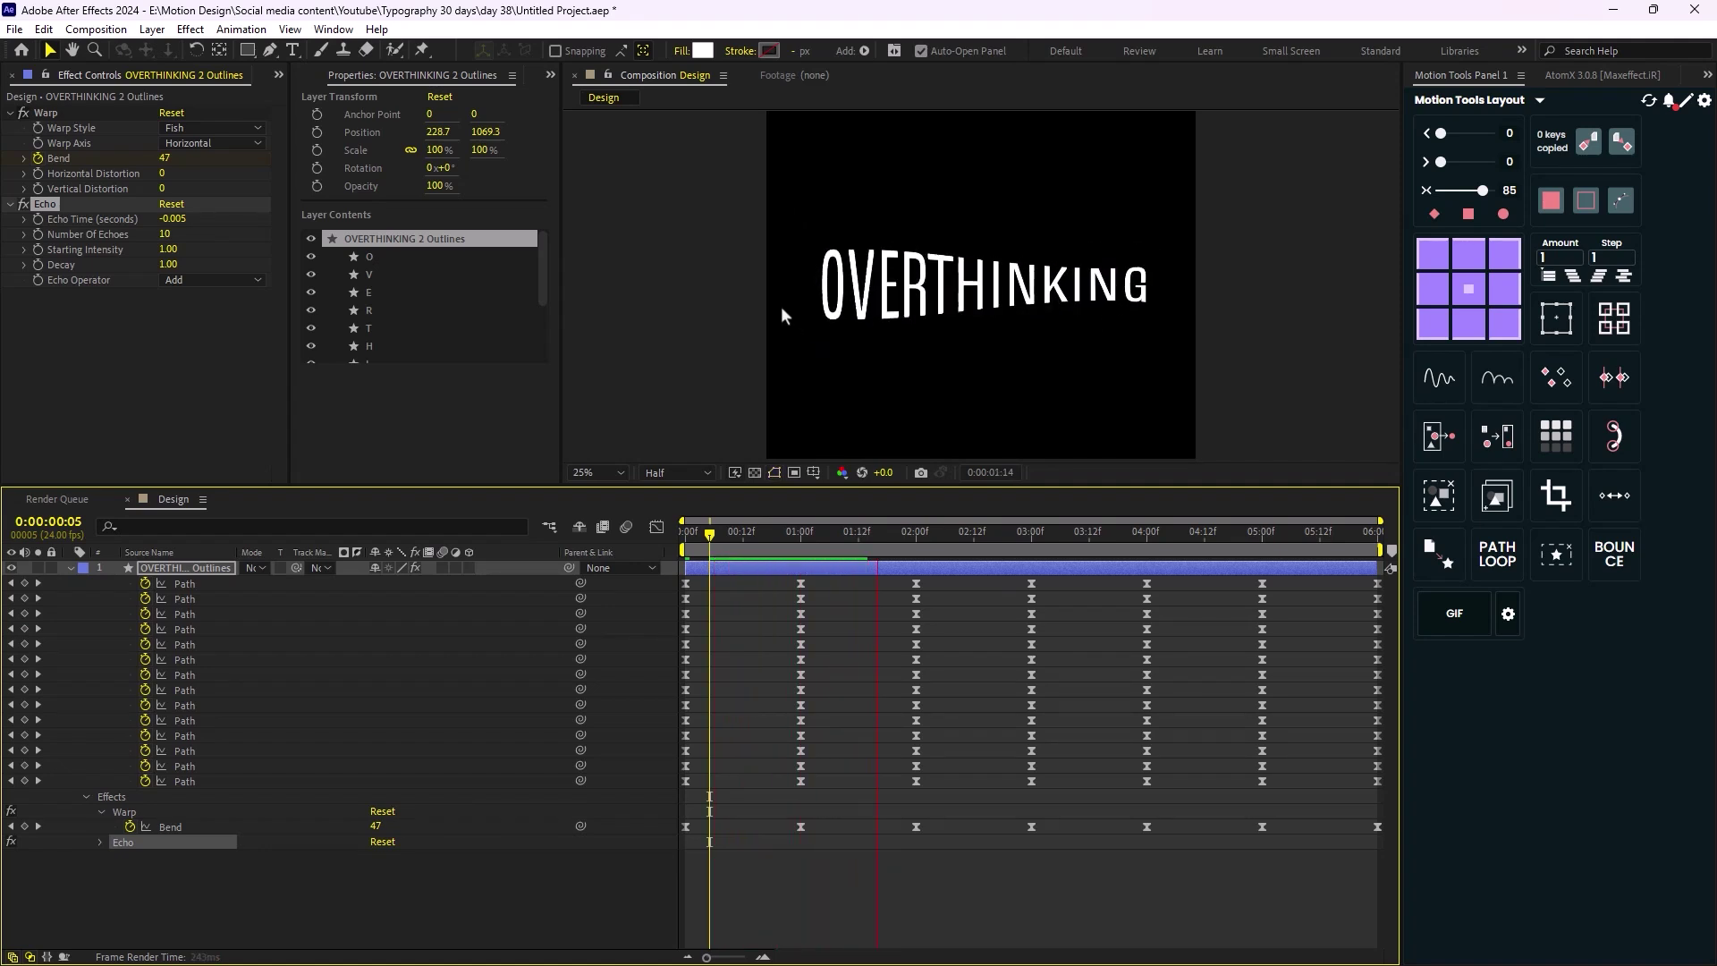
pyautogui.press('space')
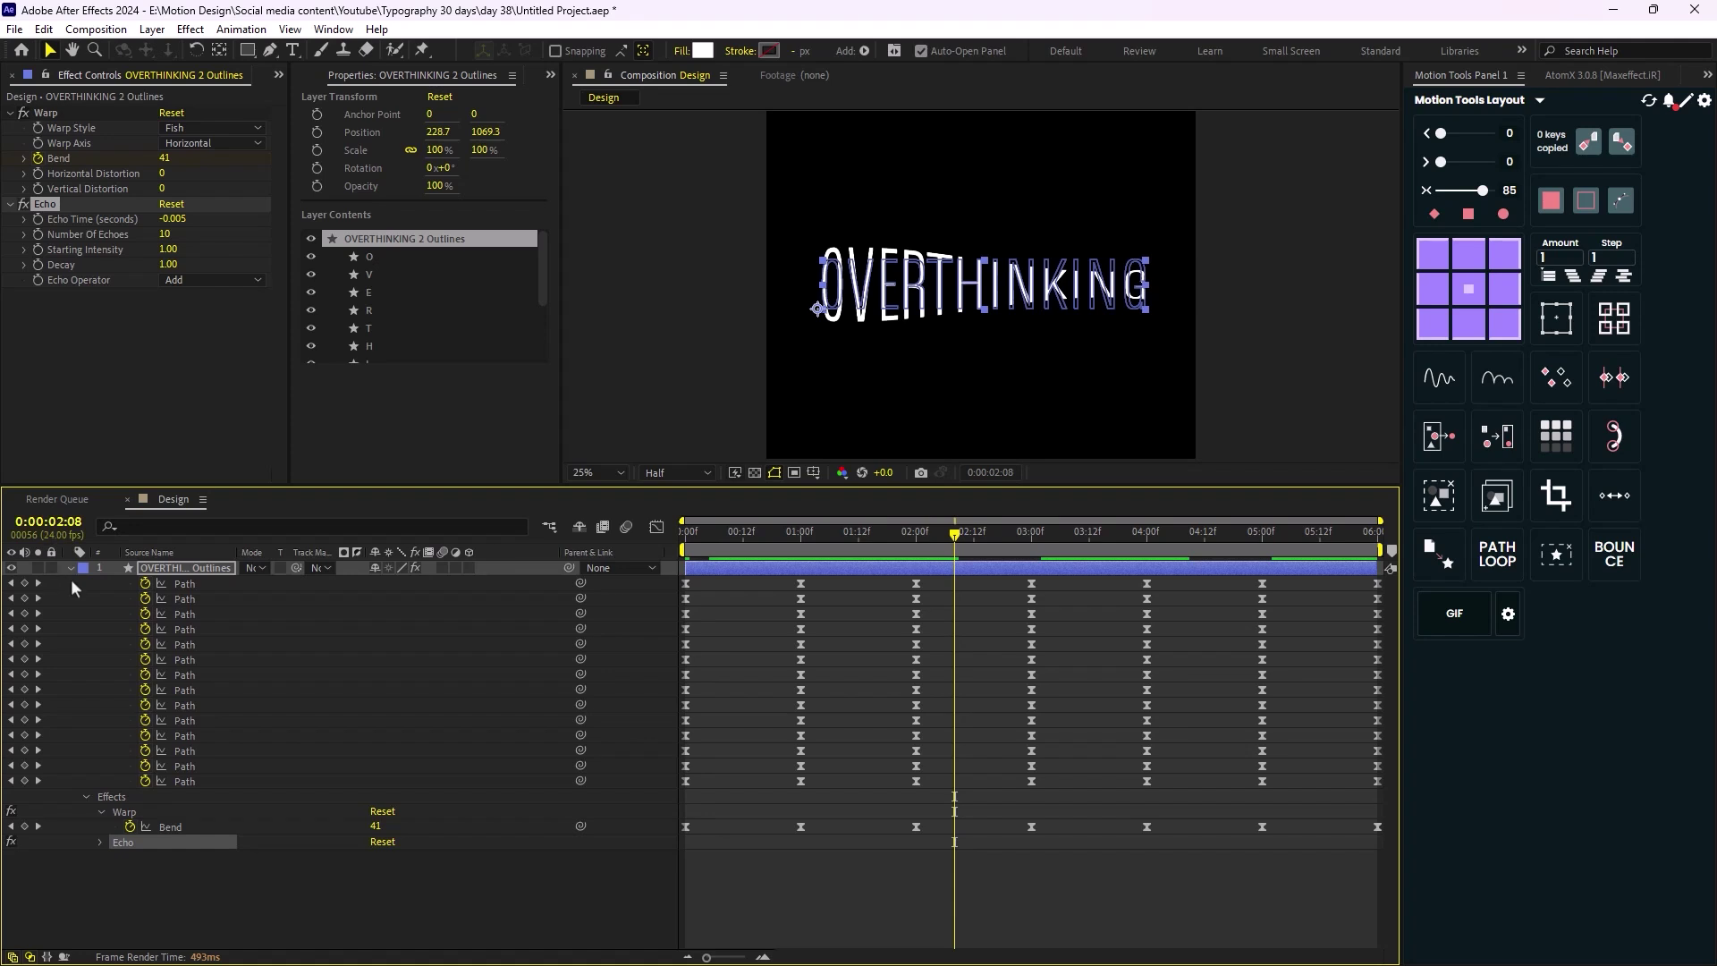
# Collapse the outlines layer's properties, deselect it and move the current time to 0:00:00:15
pyautogui.click(69, 566)
pyautogui.click(844, 685)
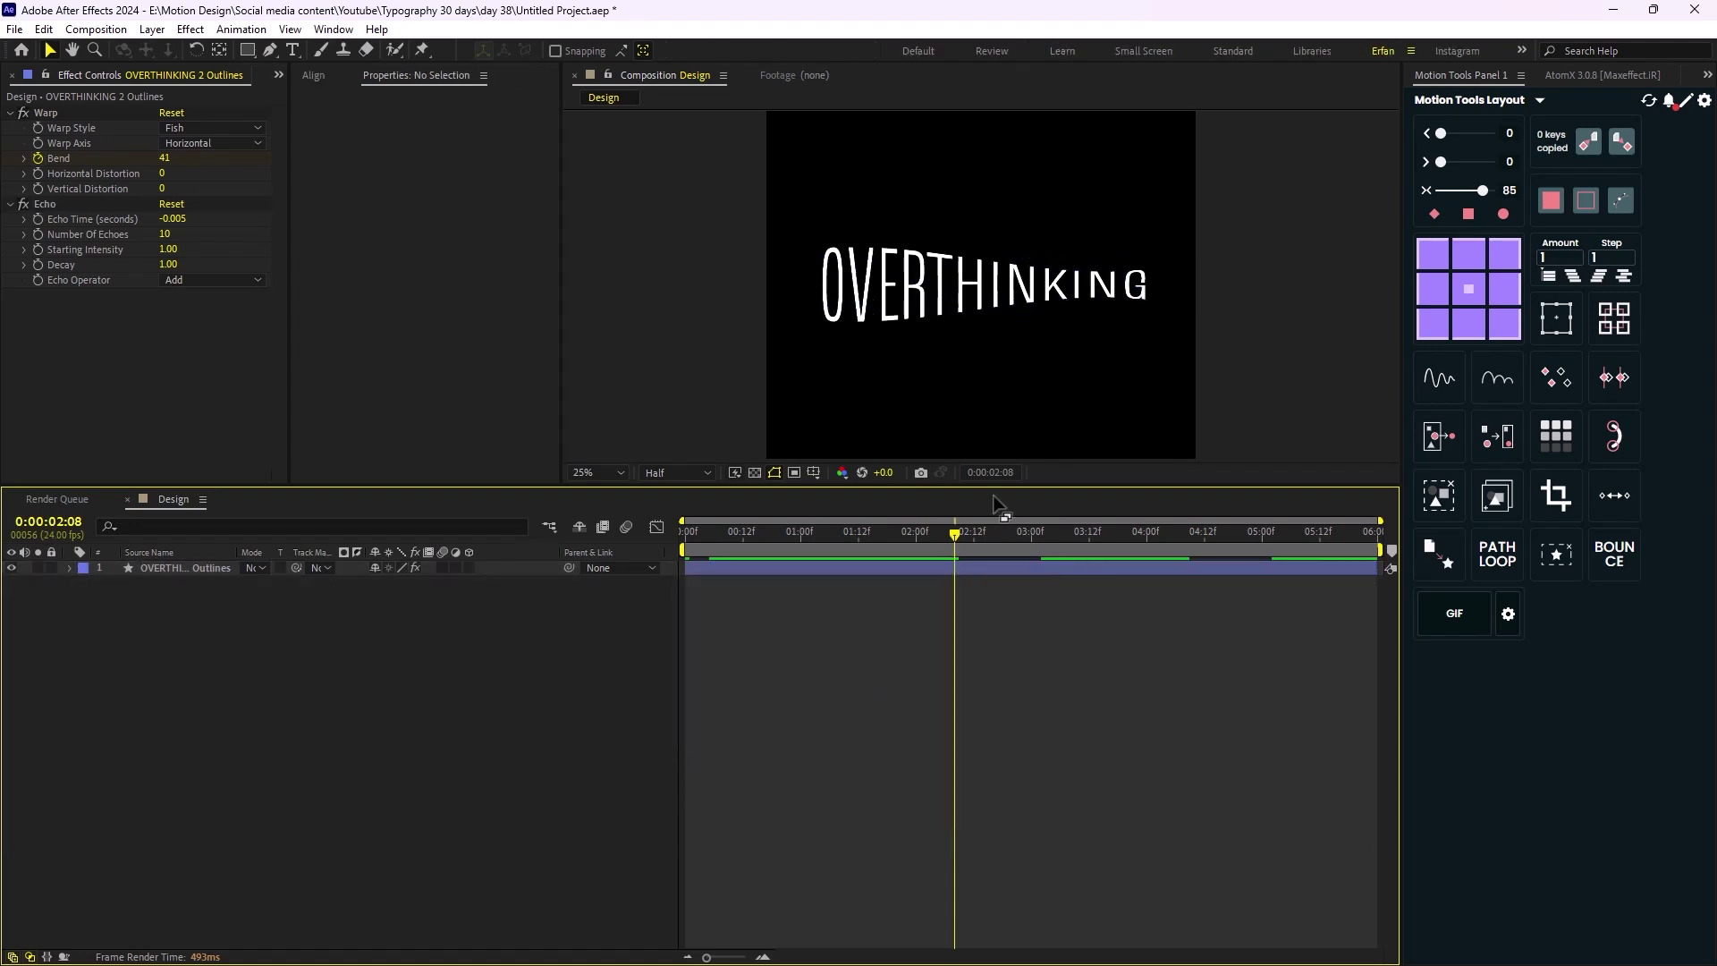
pyautogui.moveTo(953, 533); pyautogui.dragTo(754, 543)
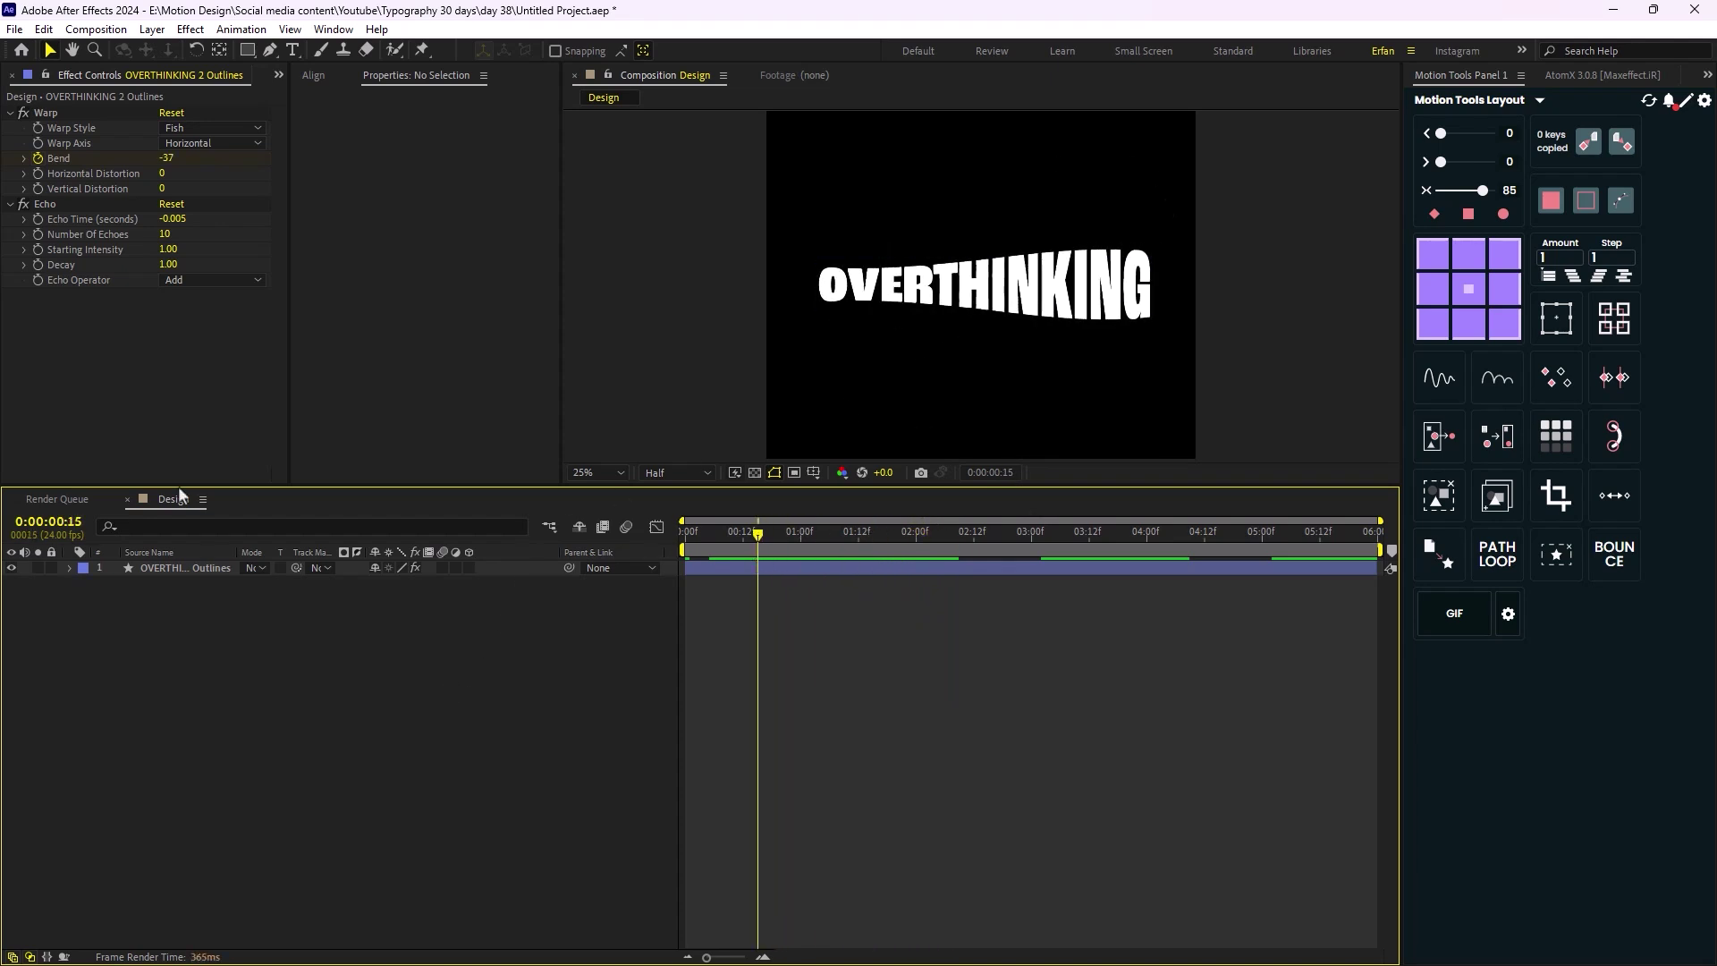
# Create a new 1920 x 1920 composition named Displacement Map from the project's contents, at 24 fps and 10 seconds long
pyautogui.click(279, 75)
pyautogui.click(321, 97)
pyautogui.rightClick(195, 350)
pyautogui.click(199, 357)
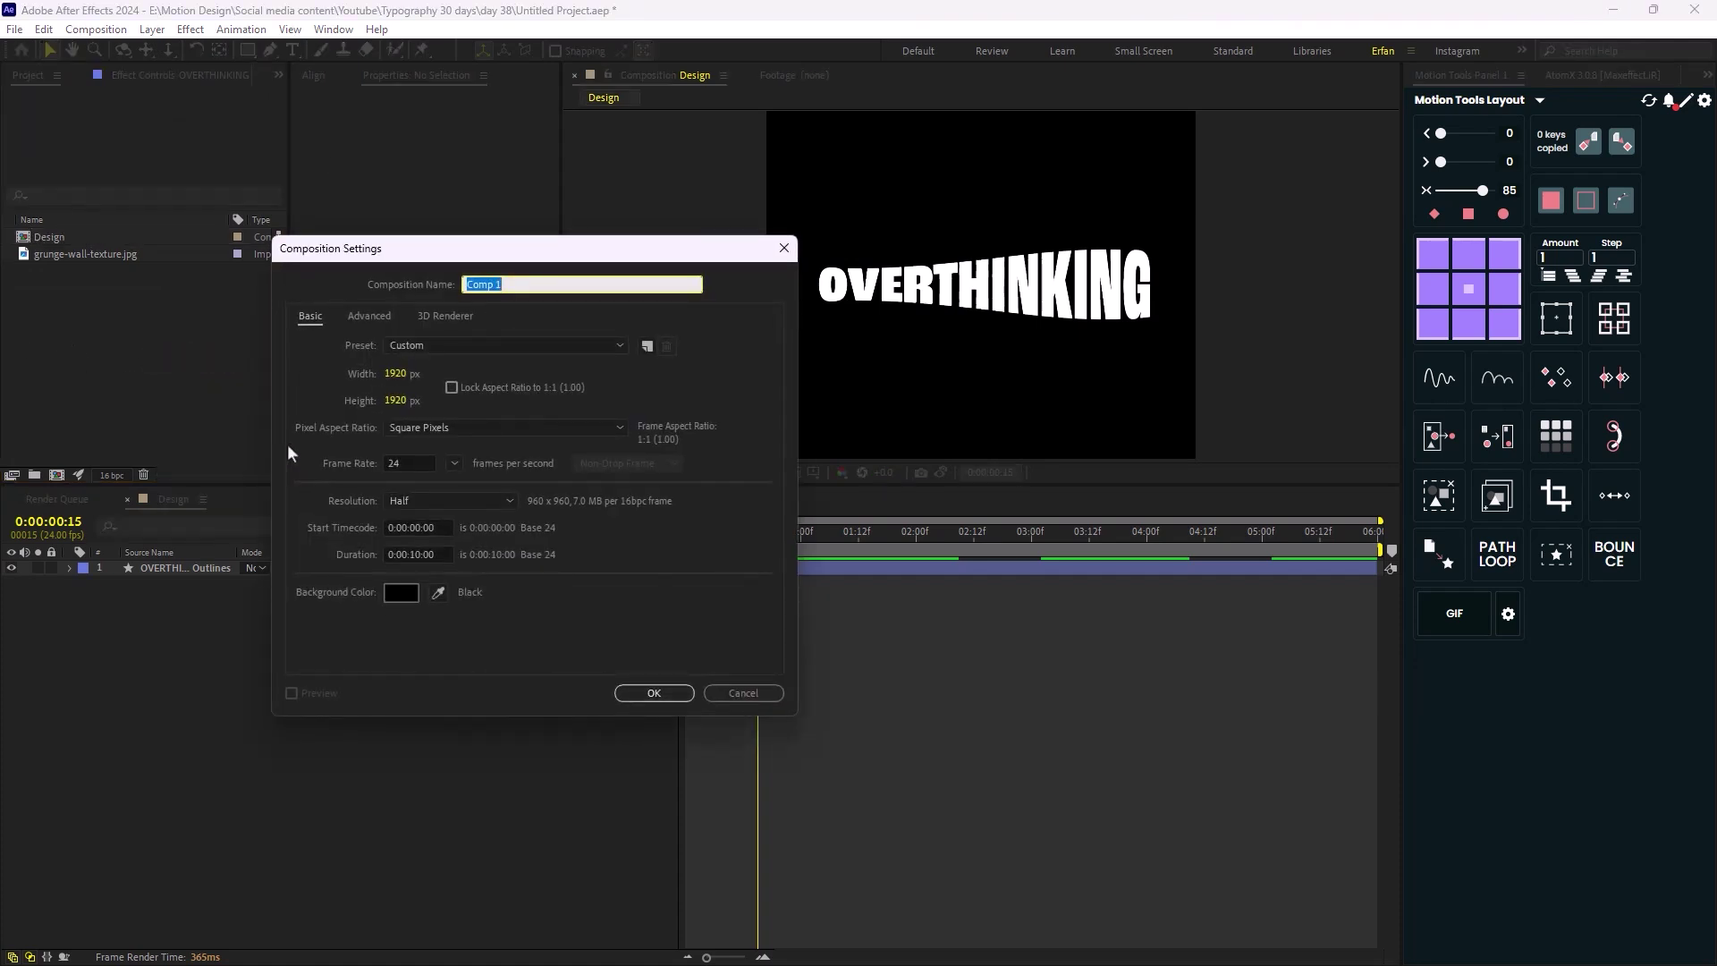
pyautogui.write('Displacement Map')
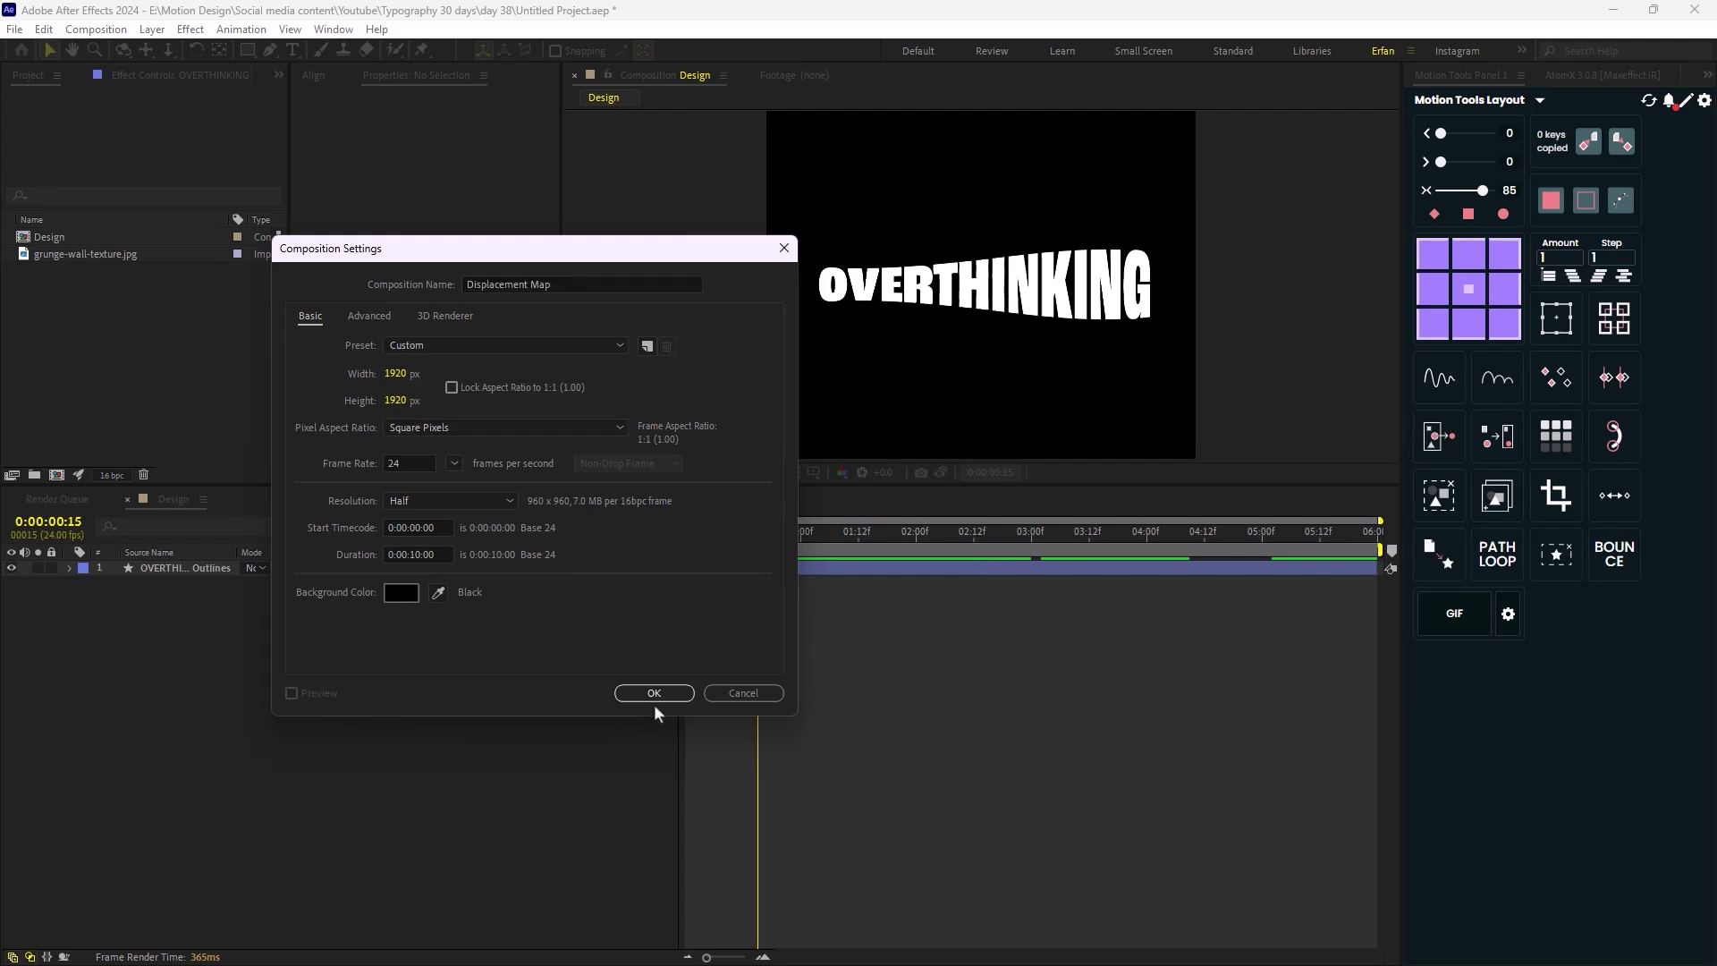
pyautogui.click(669, 697)
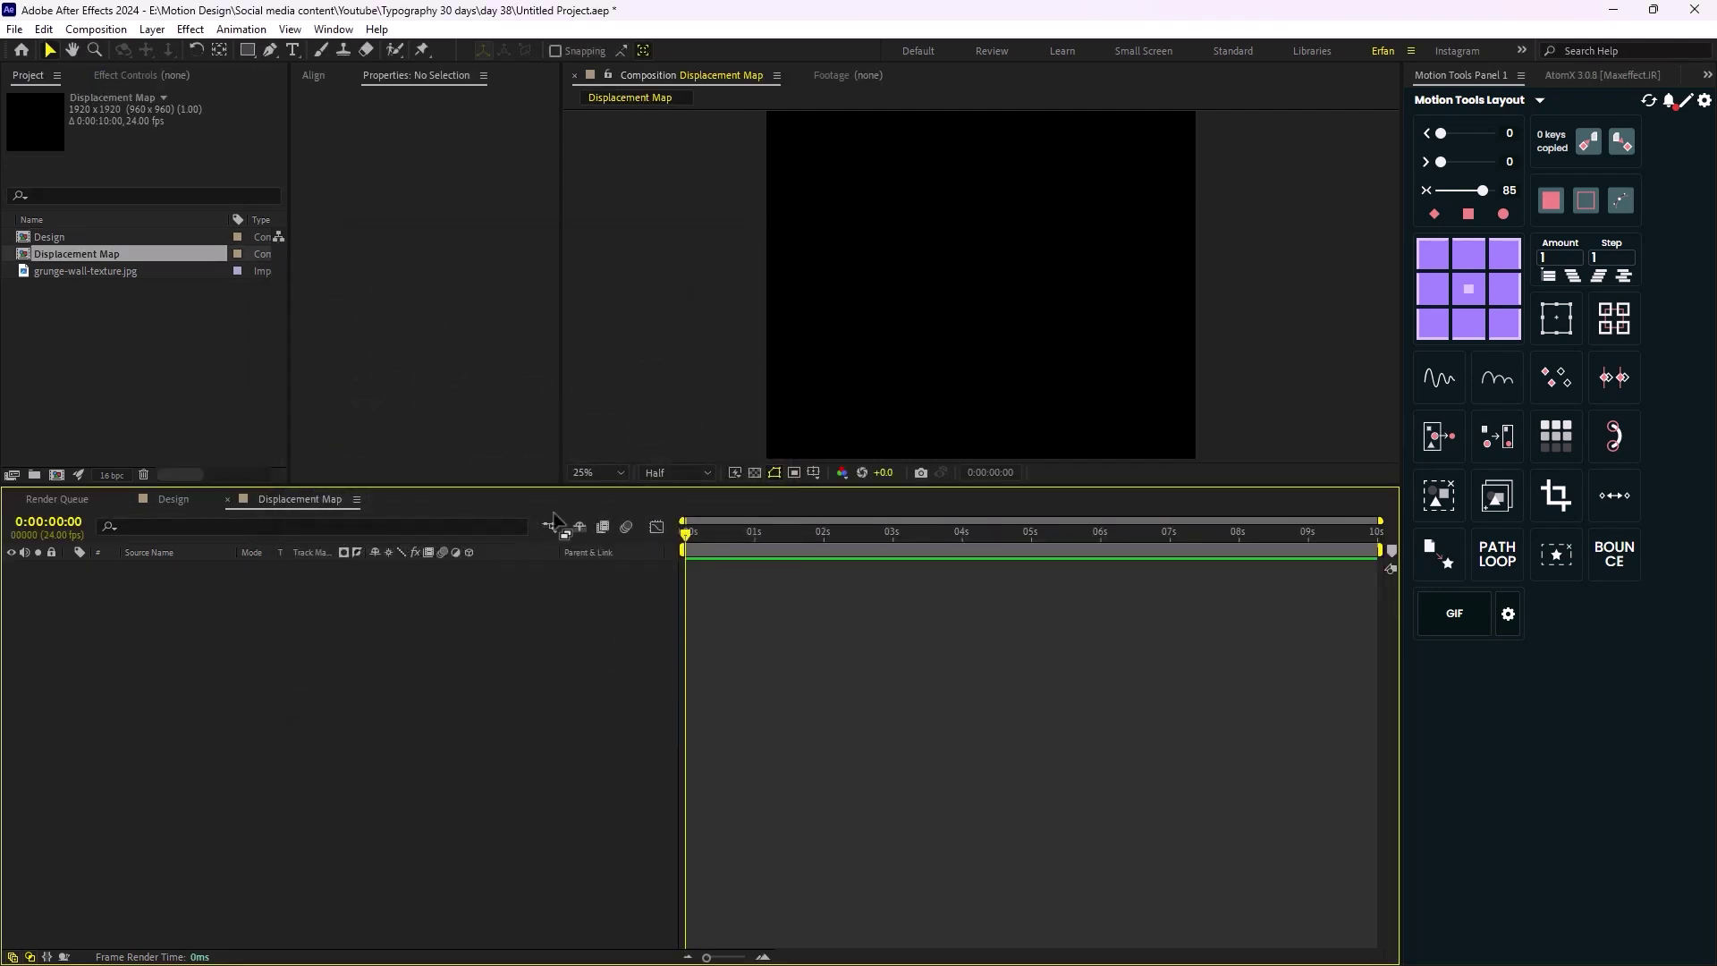
# Add a 1920 x 1920 solid named Displacment to the Displacement Map composition
pyautogui.rightClick(425, 632)
pyautogui.moveTo(521, 642)
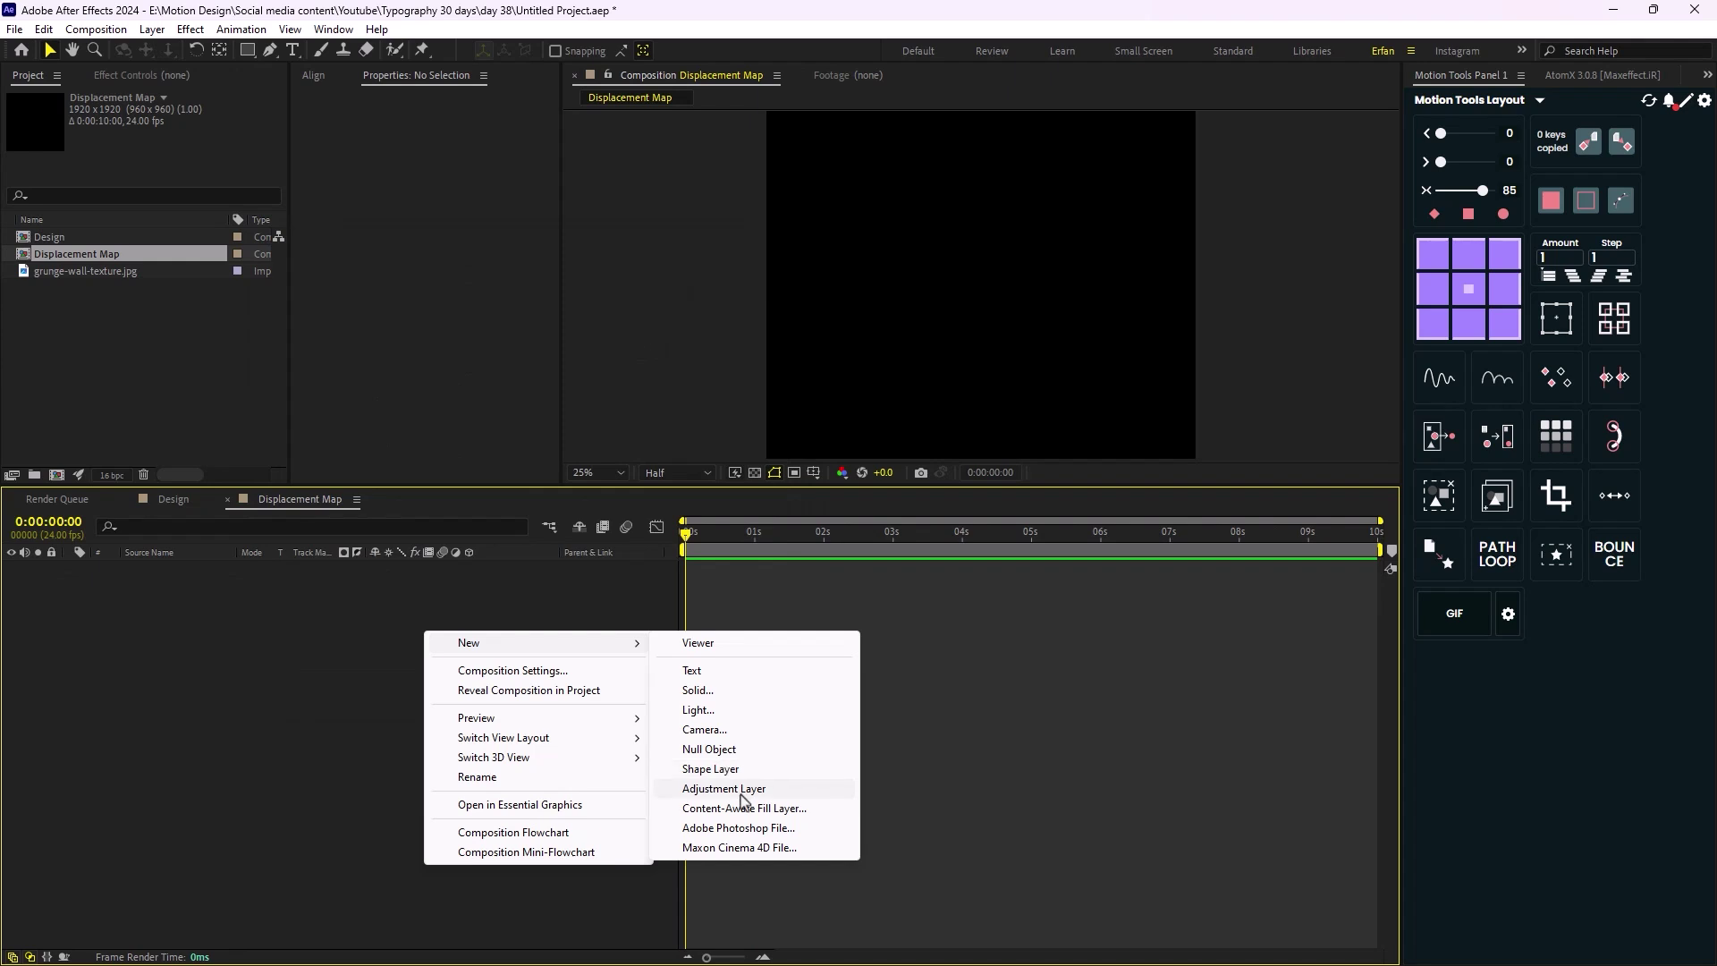
pyautogui.click(711, 693)
pyautogui.write('Displacement')
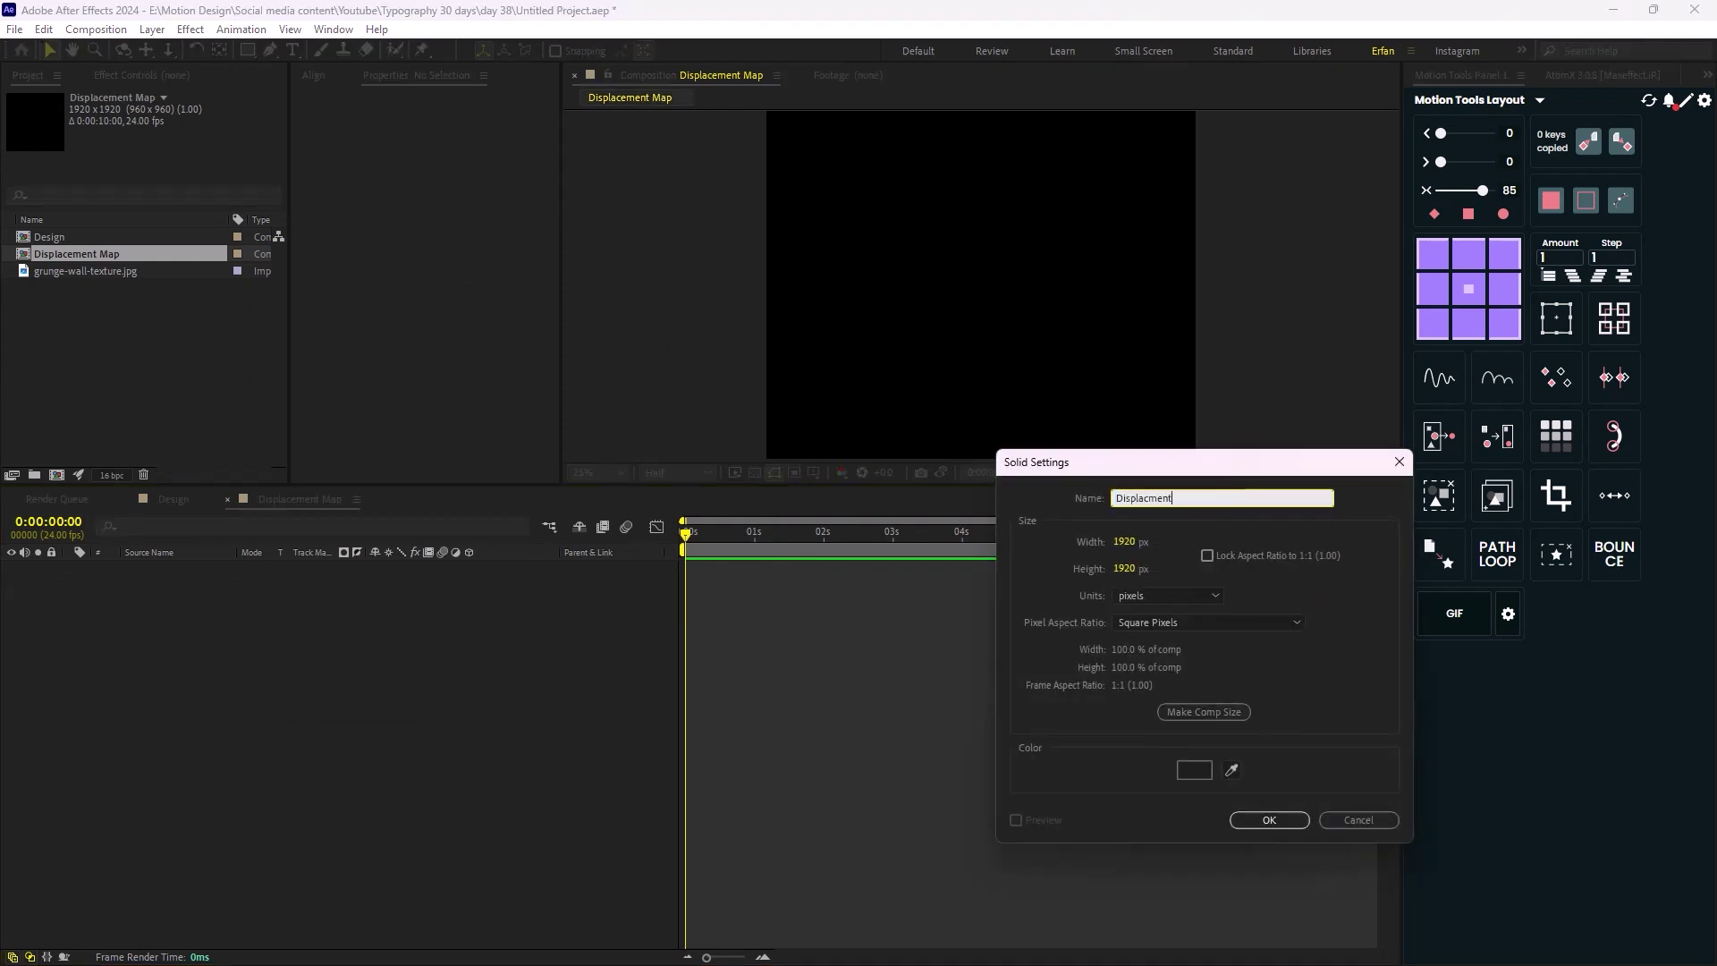
pyautogui.press('Return')
# Apply the Gradient Ramp effect to the displacement solid
pyautogui.scroll(-2, 980, 293)
pyautogui.click(193, 566)
pyautogui.hotkey('ctrl', 'space')
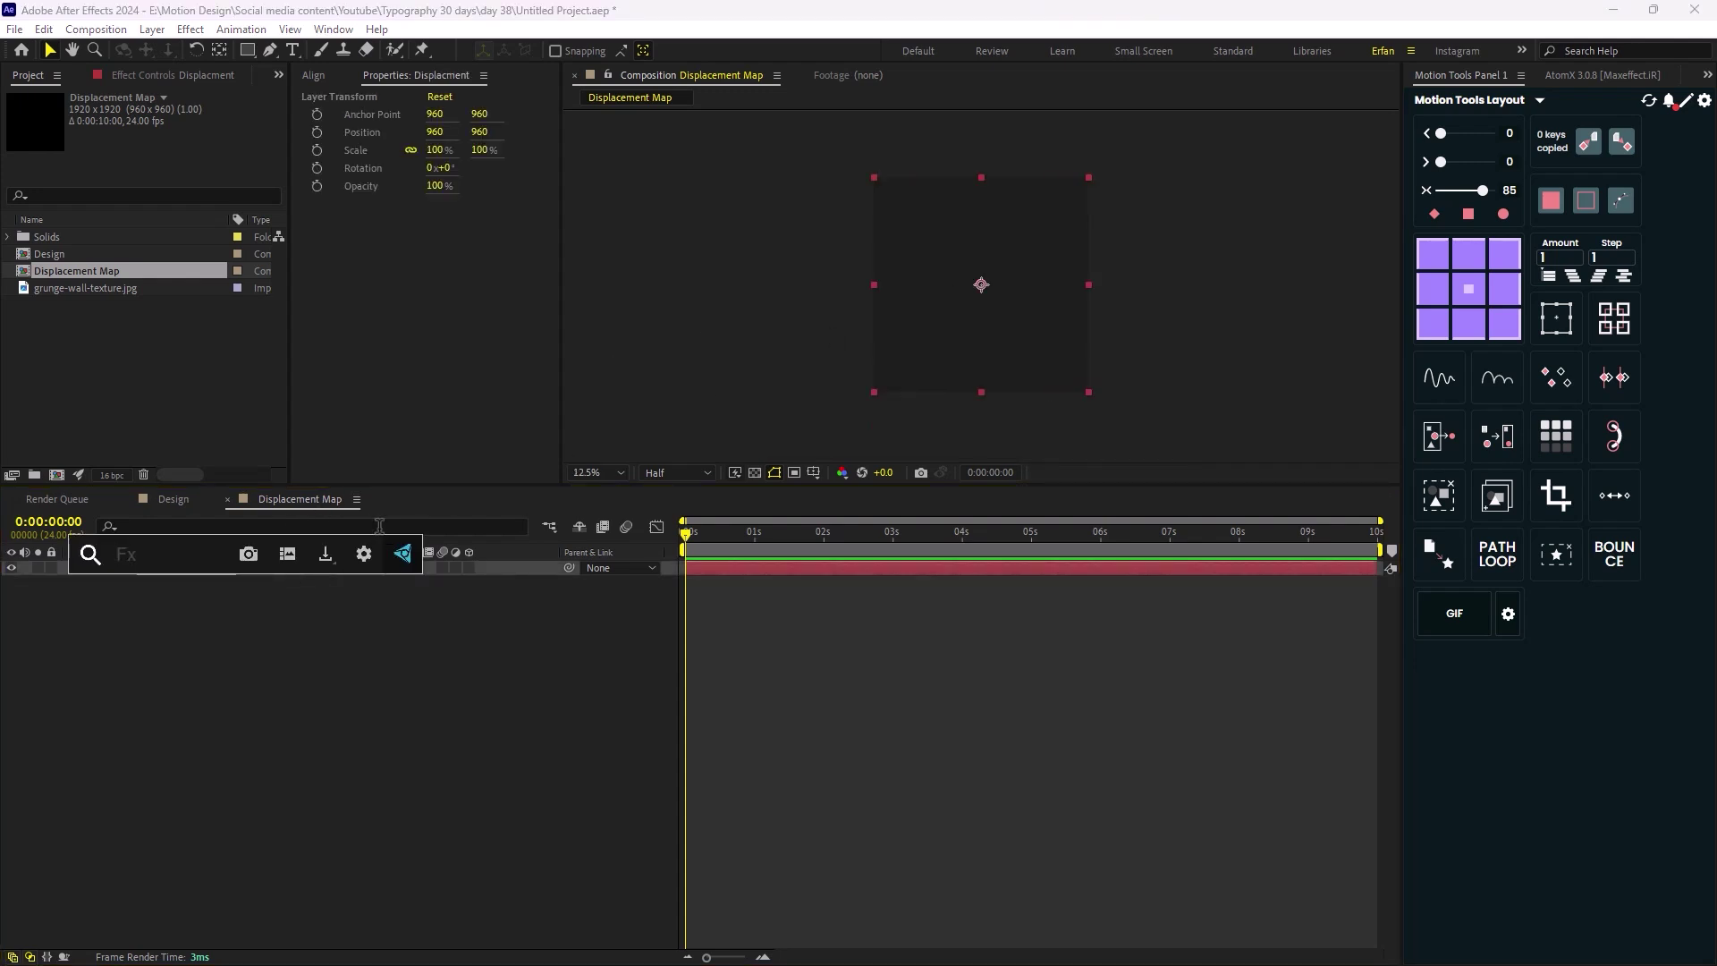
pyautogui.write('gradi')
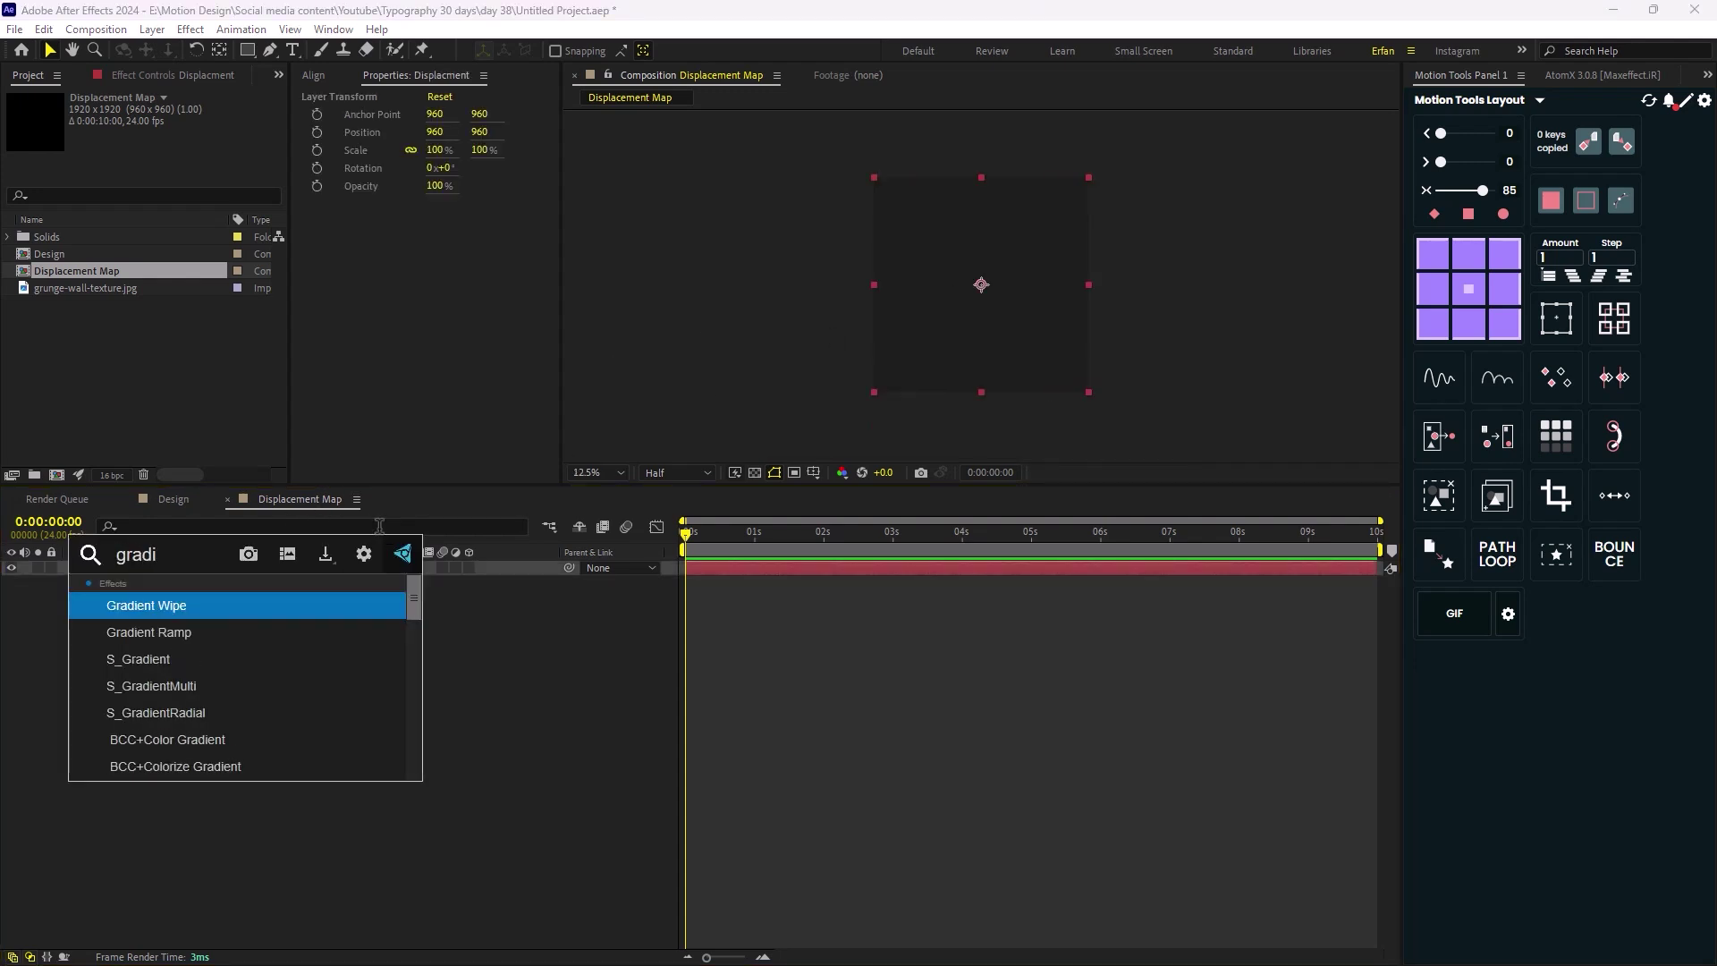
pyautogui.press('Down')
pyautogui.press('Return')
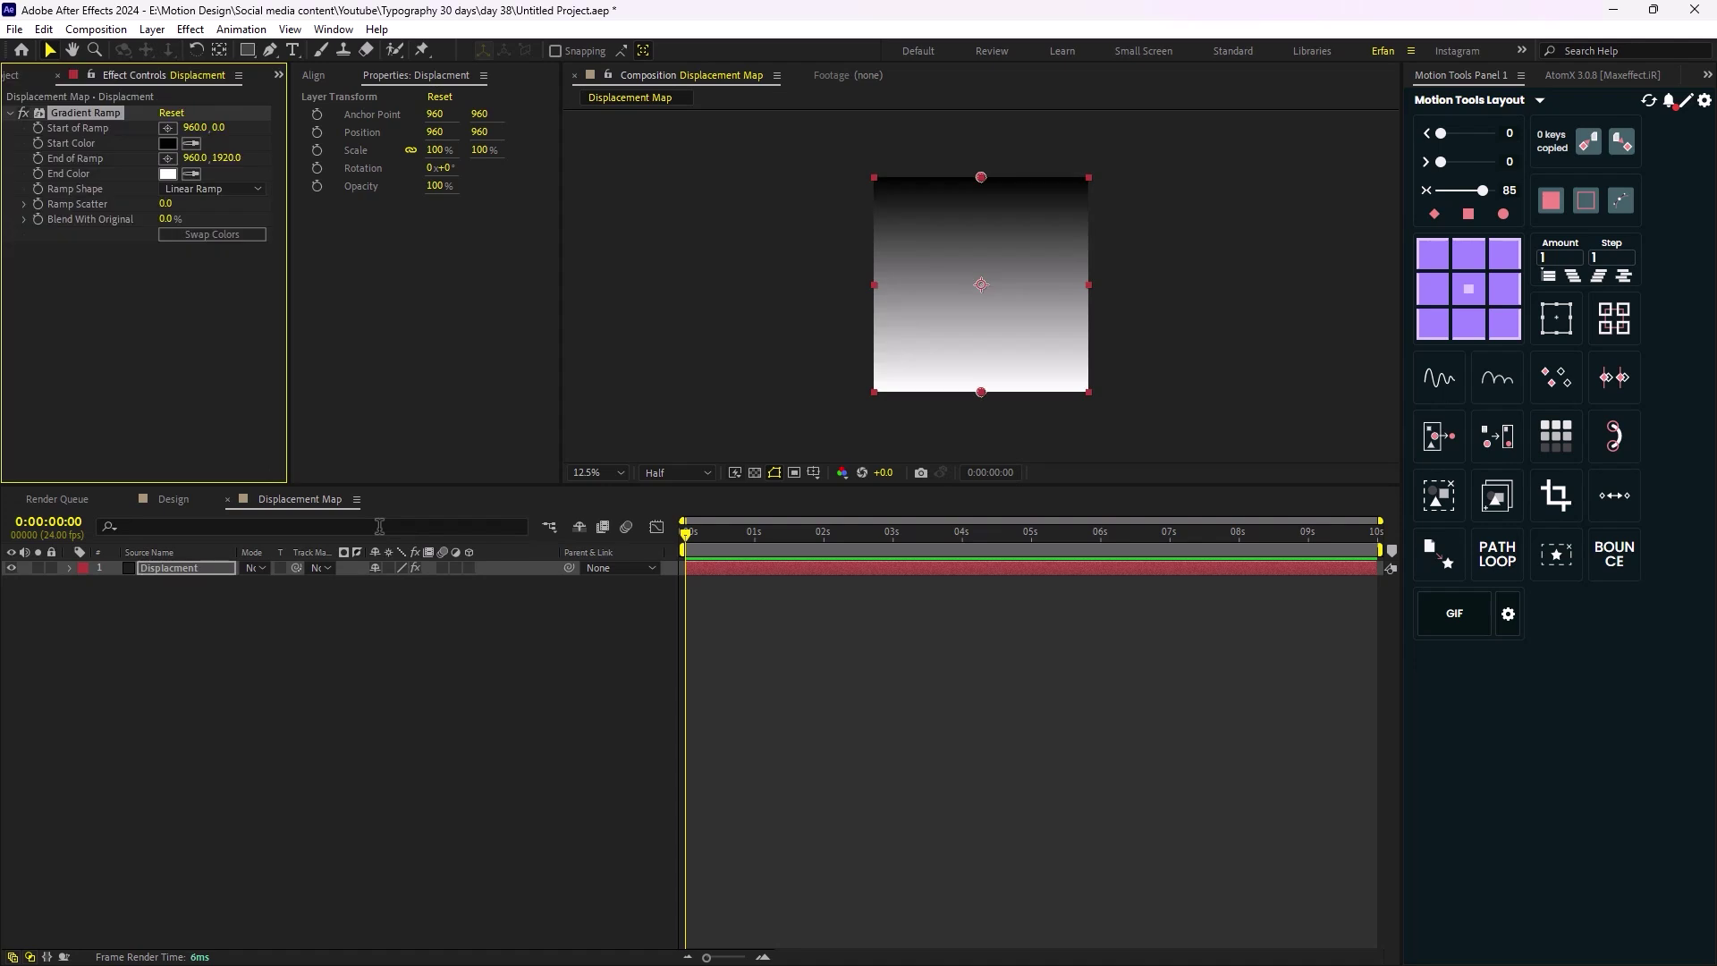
# Turn the ramp horizontal by placing its start at about -104, 992 and its end past the canvas's right edge at about 2064, 952
pyautogui.click(939, 202)
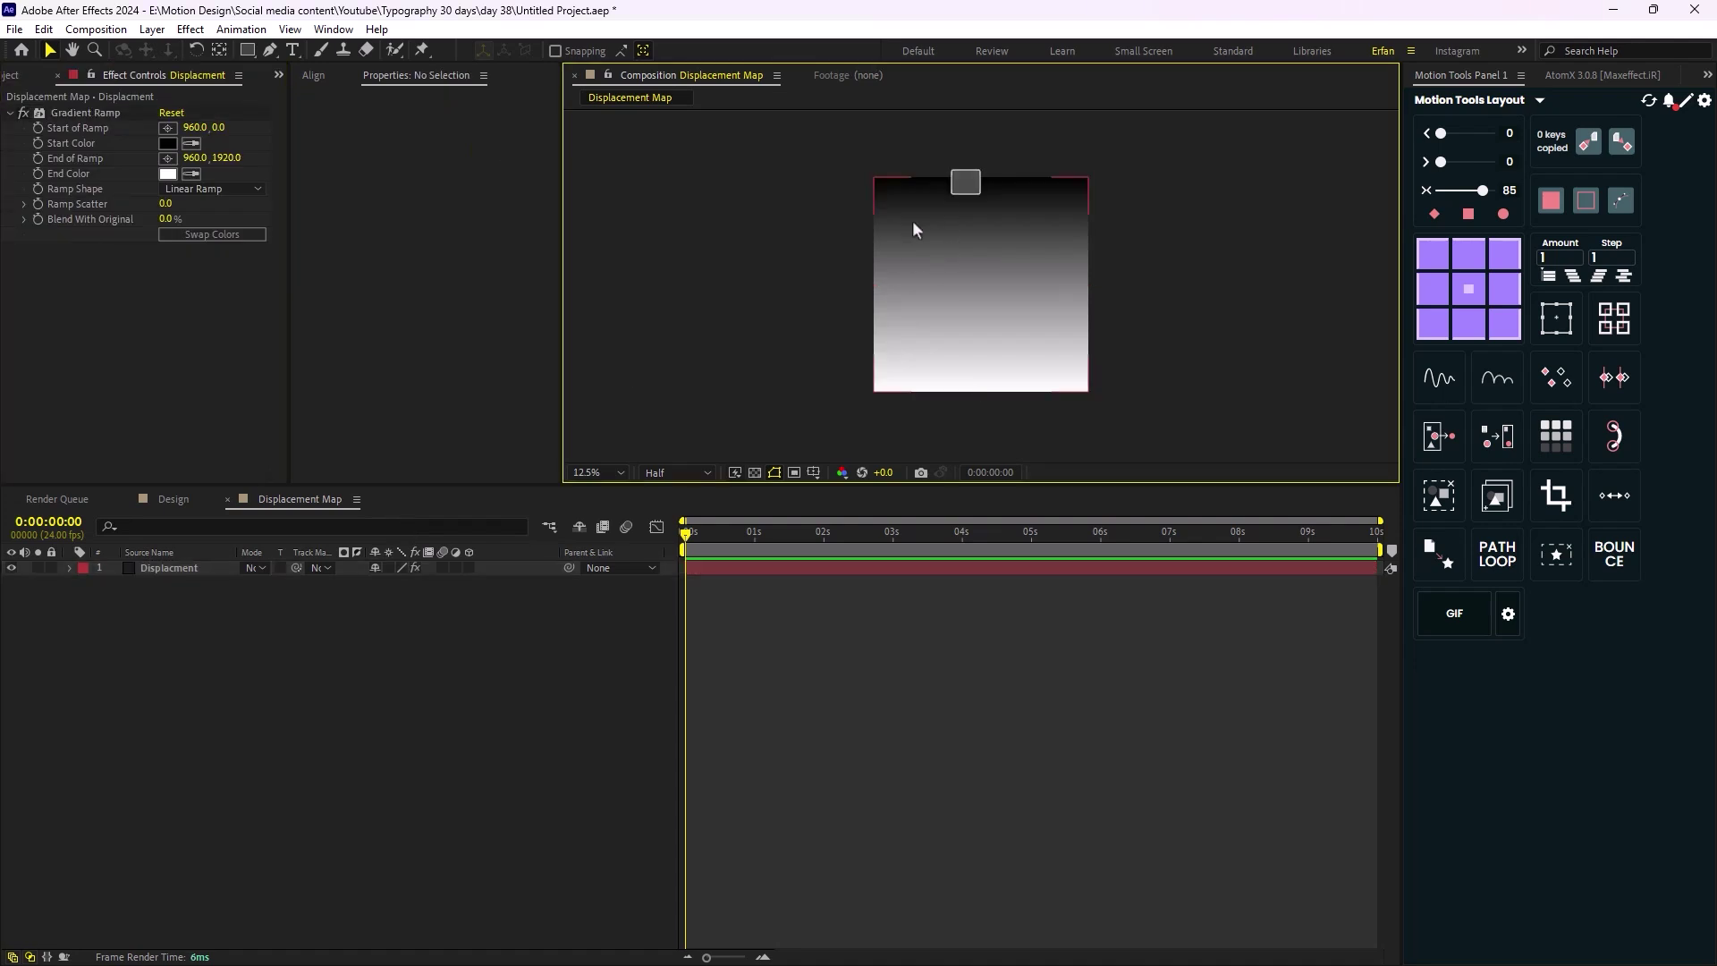
pyautogui.click(219, 569)
pyautogui.click(85, 113)
pyautogui.moveTo(981, 177); pyautogui.dragTo(861, 287)
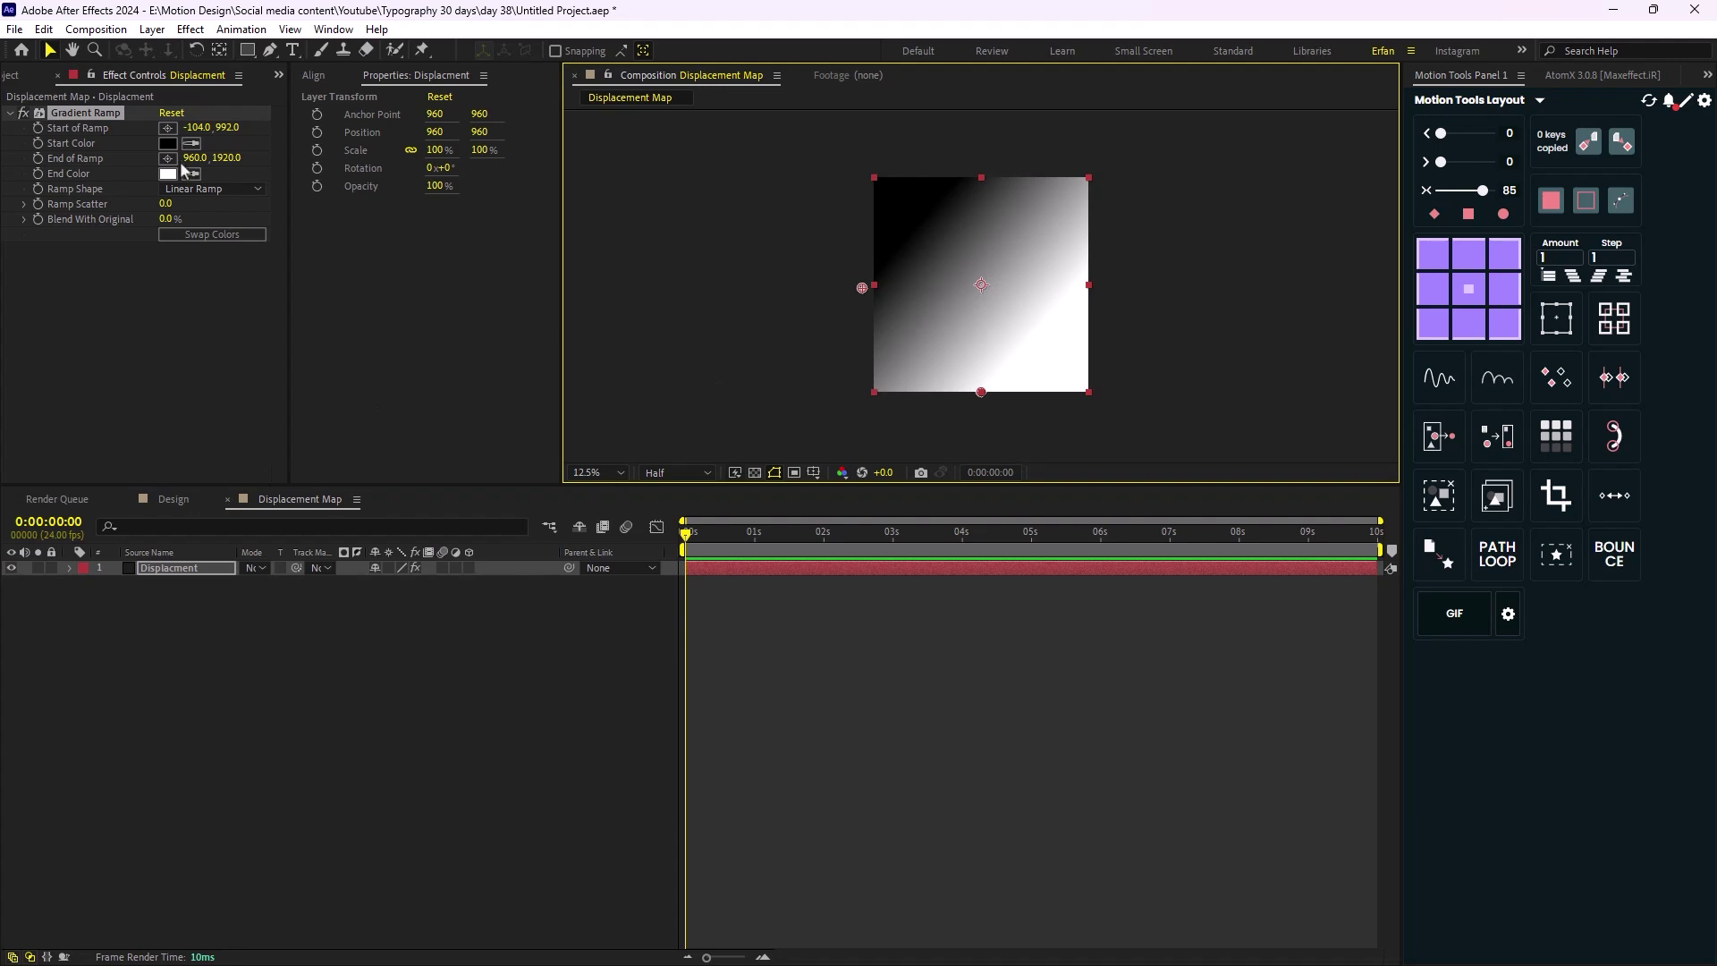
pyautogui.click(167, 159)
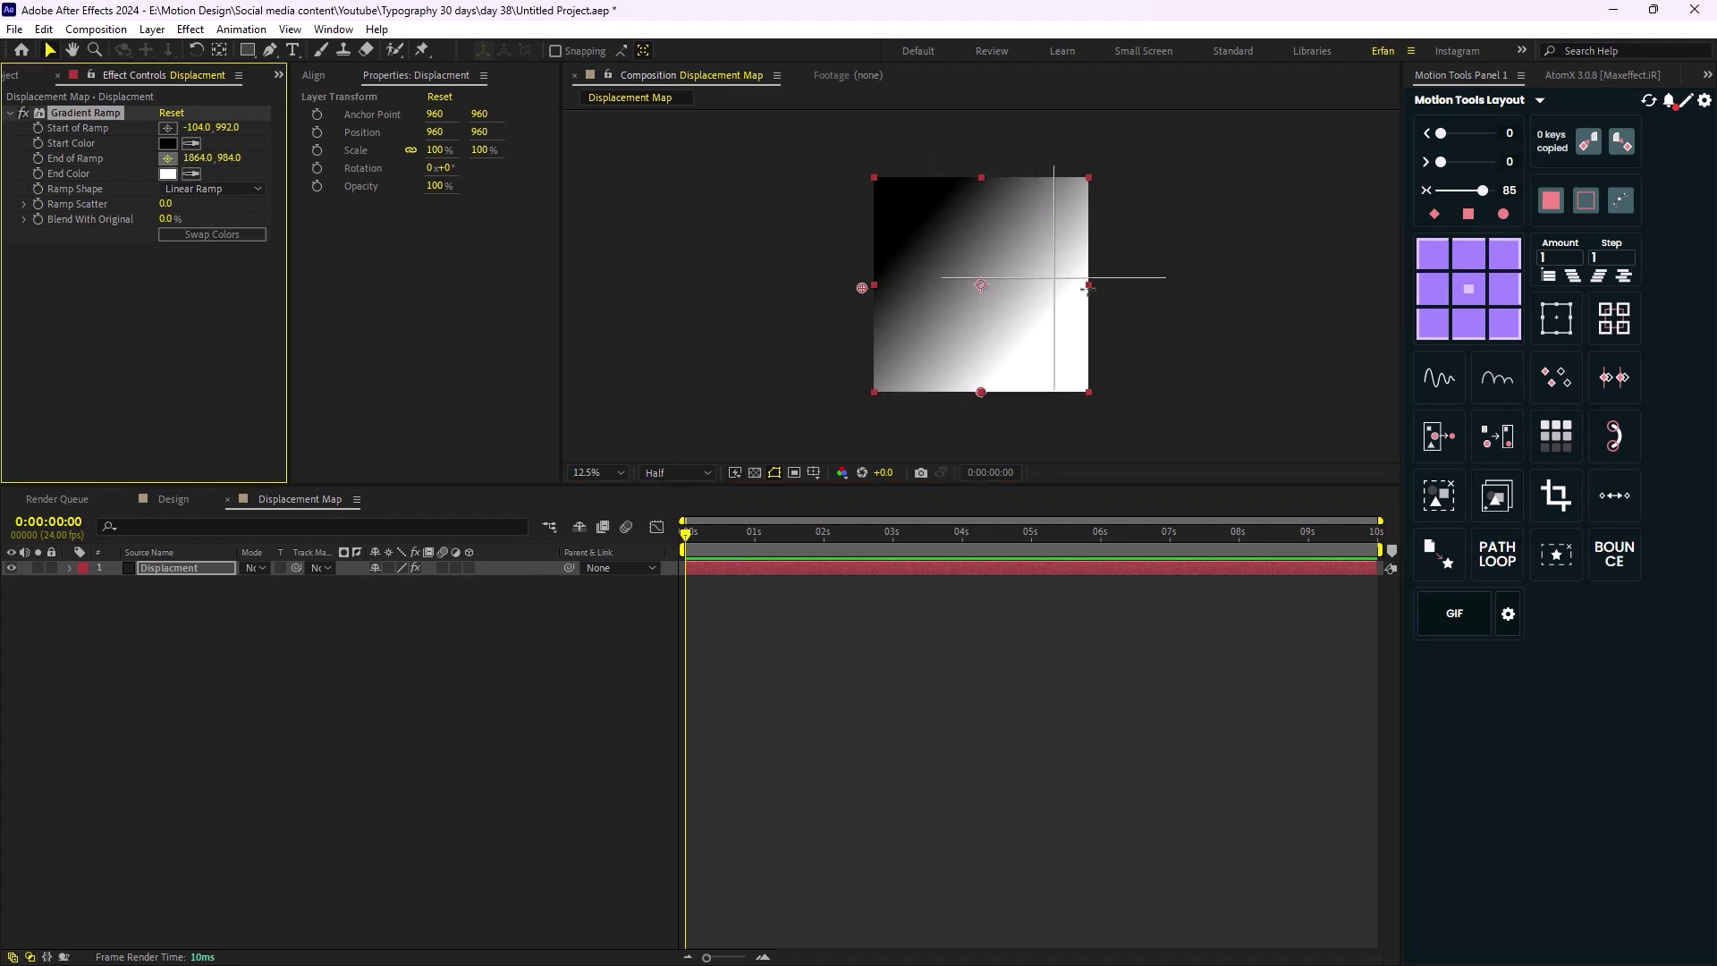
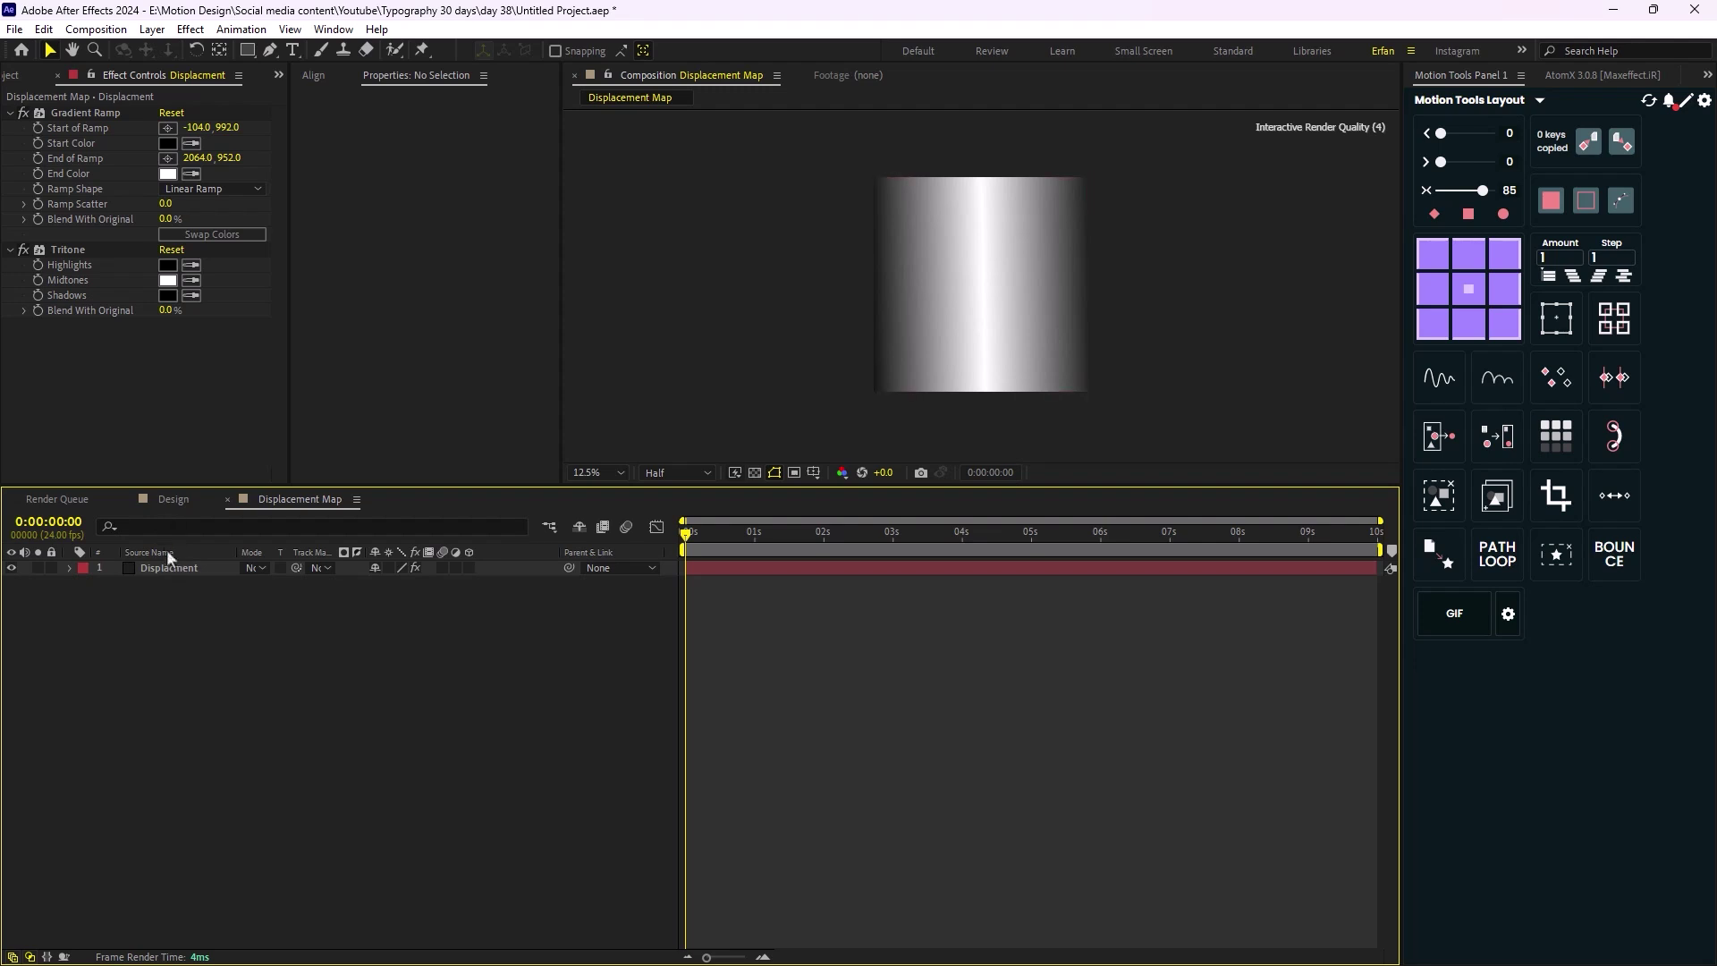
# Apply Fast Box Blur to the displacement solid with a Blur Radius of 100
pyautogui.click(172, 567)
pyautogui.hotkey('ctrl', 'space')
pyautogui.write('fa')
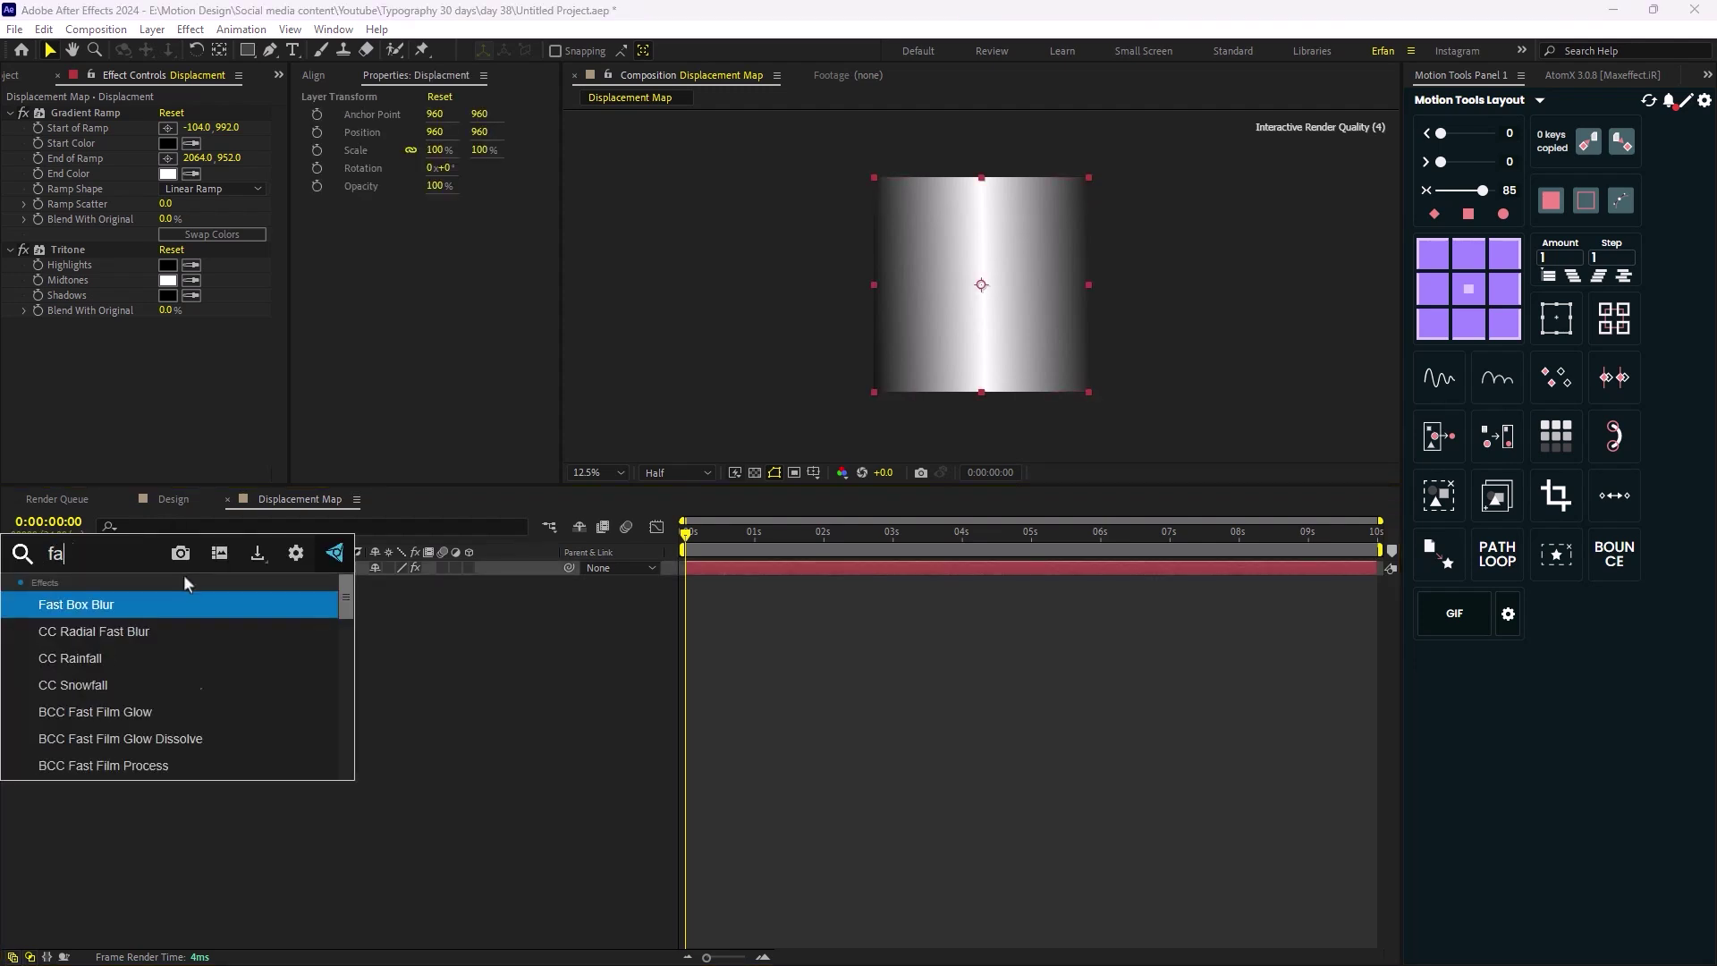
pyautogui.write('st')
pyautogui.click(153, 598)
pyautogui.click(166, 343)
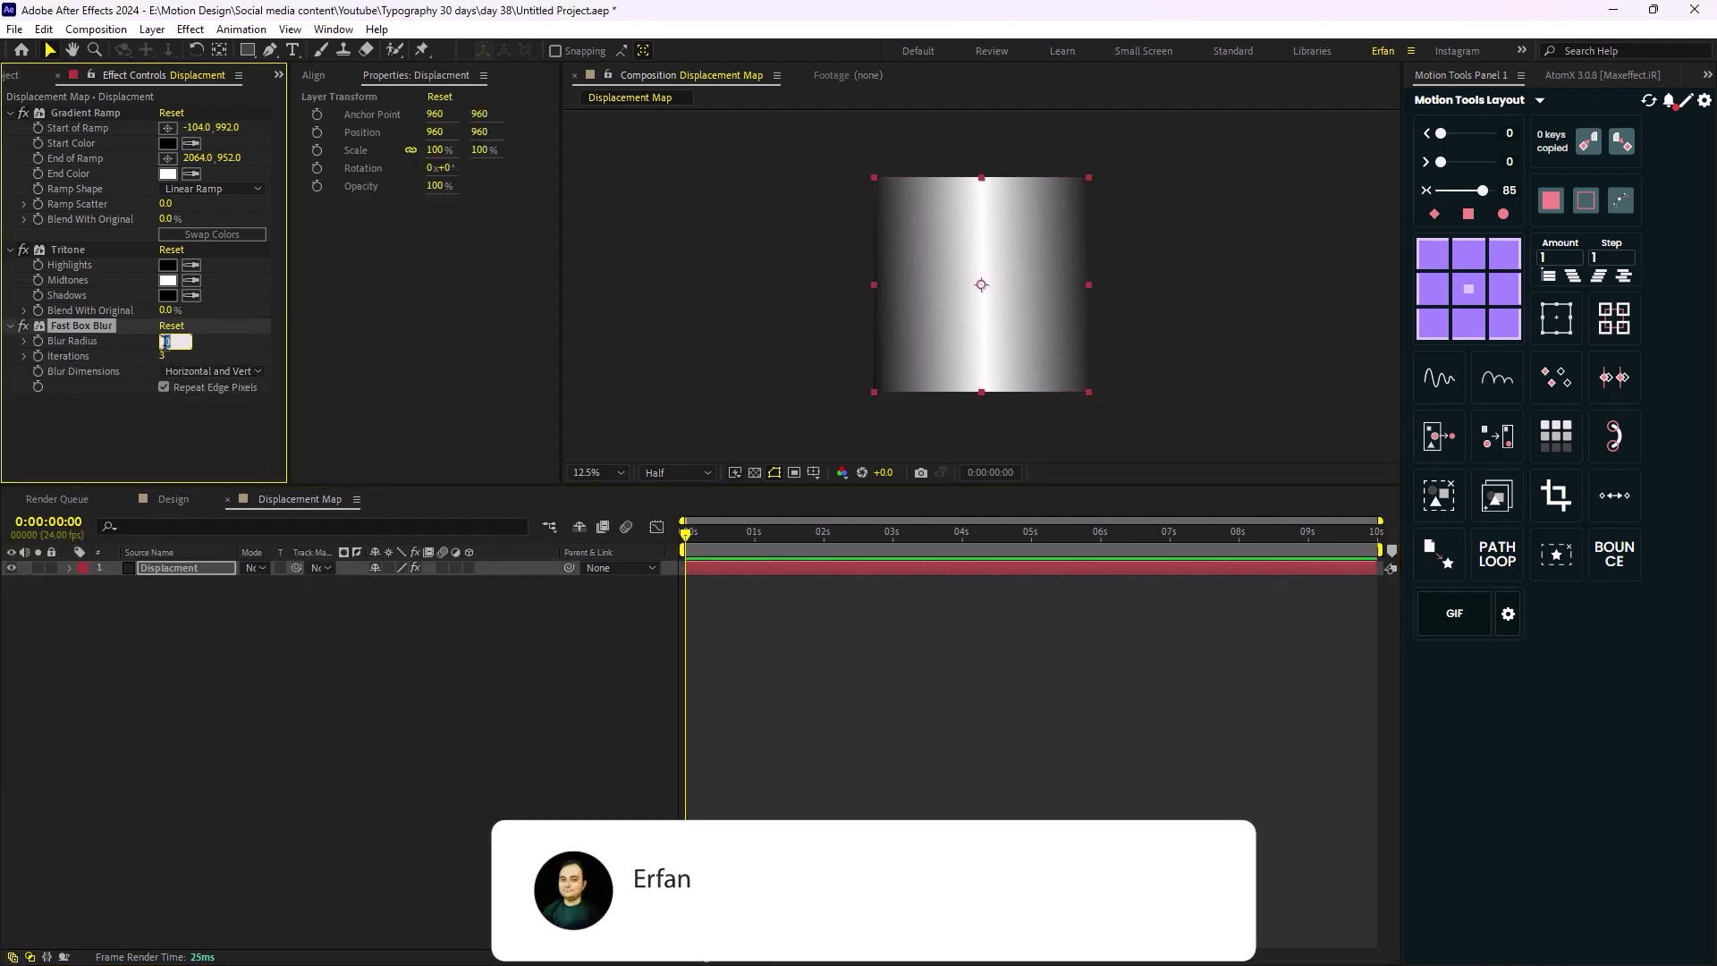
pyautogui.write('100')
pyautogui.press('Return')
pyautogui.press('.')
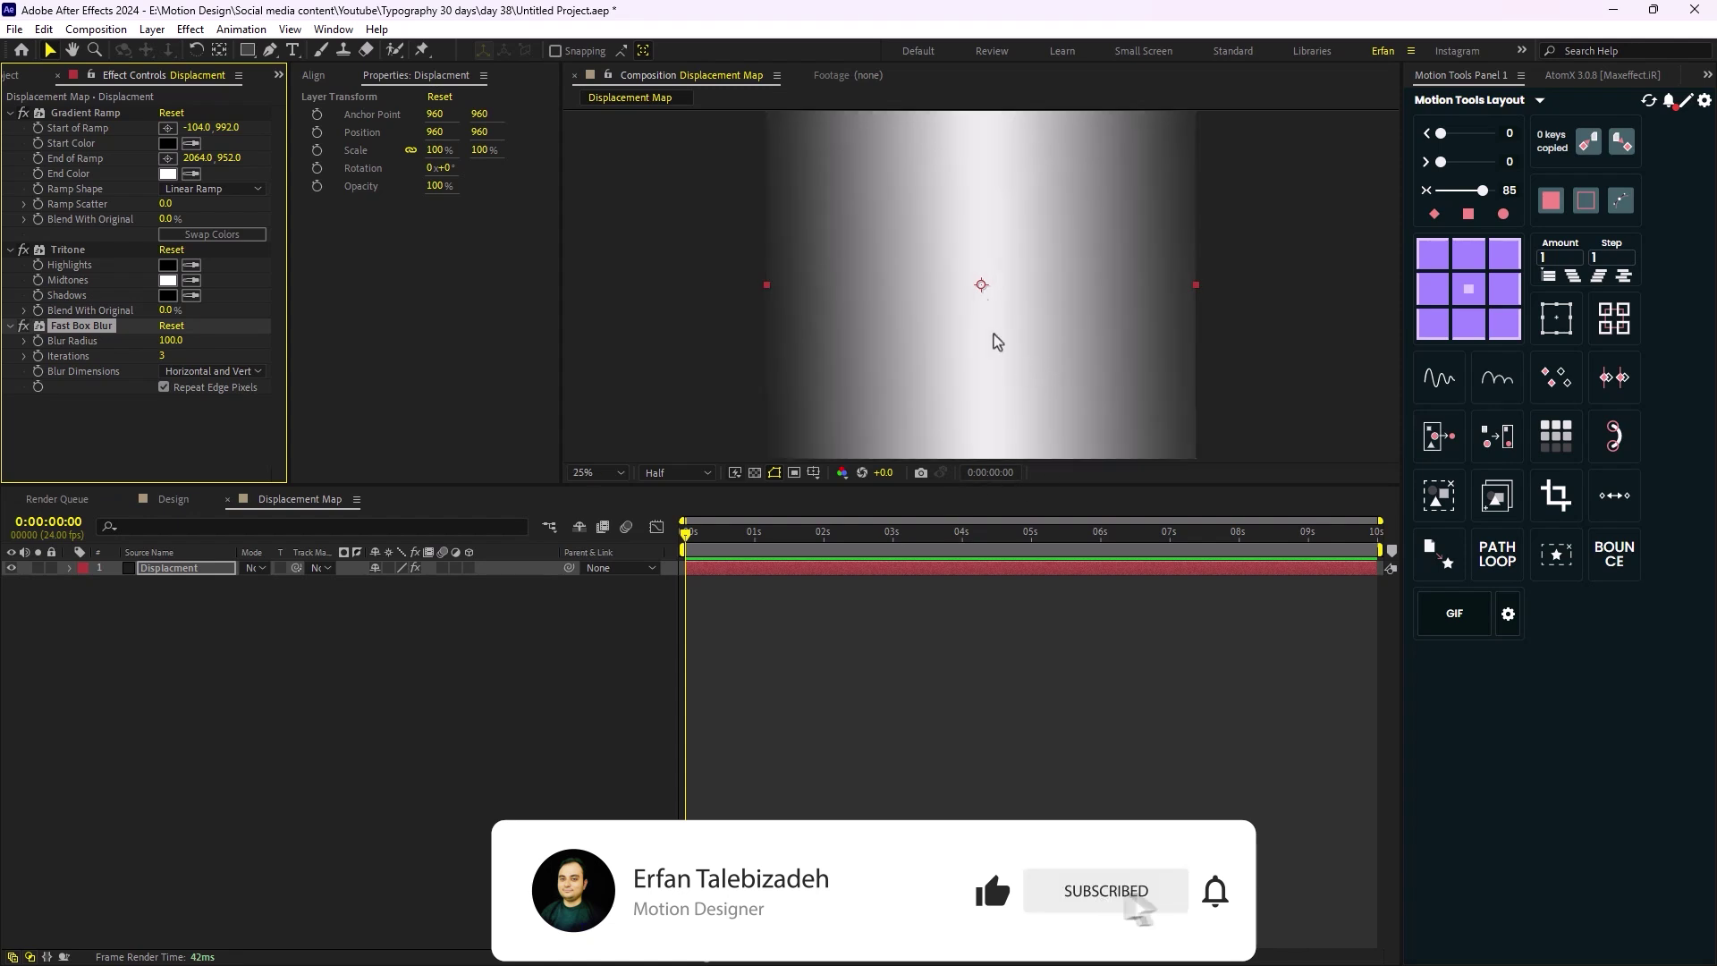
pyautogui.press(',')
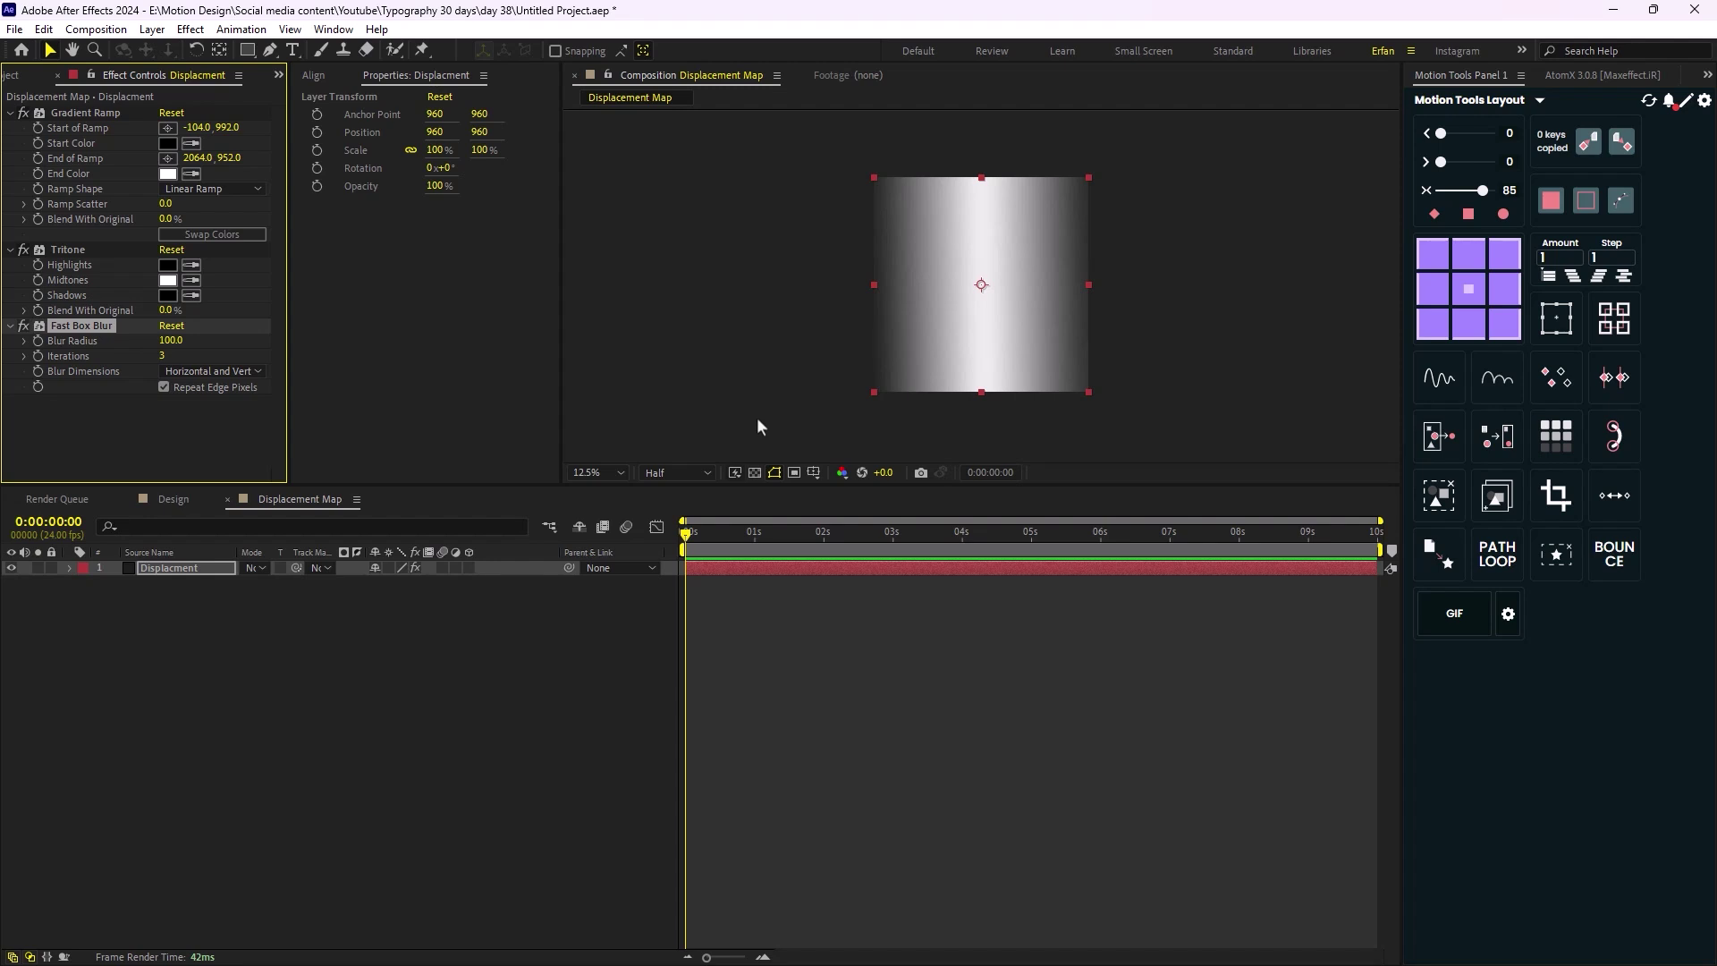
# Apply the Fractal Noise effect to the displacement solid
pyautogui.hotkey('ctrl', 'space')
pyautogui.write('fract')
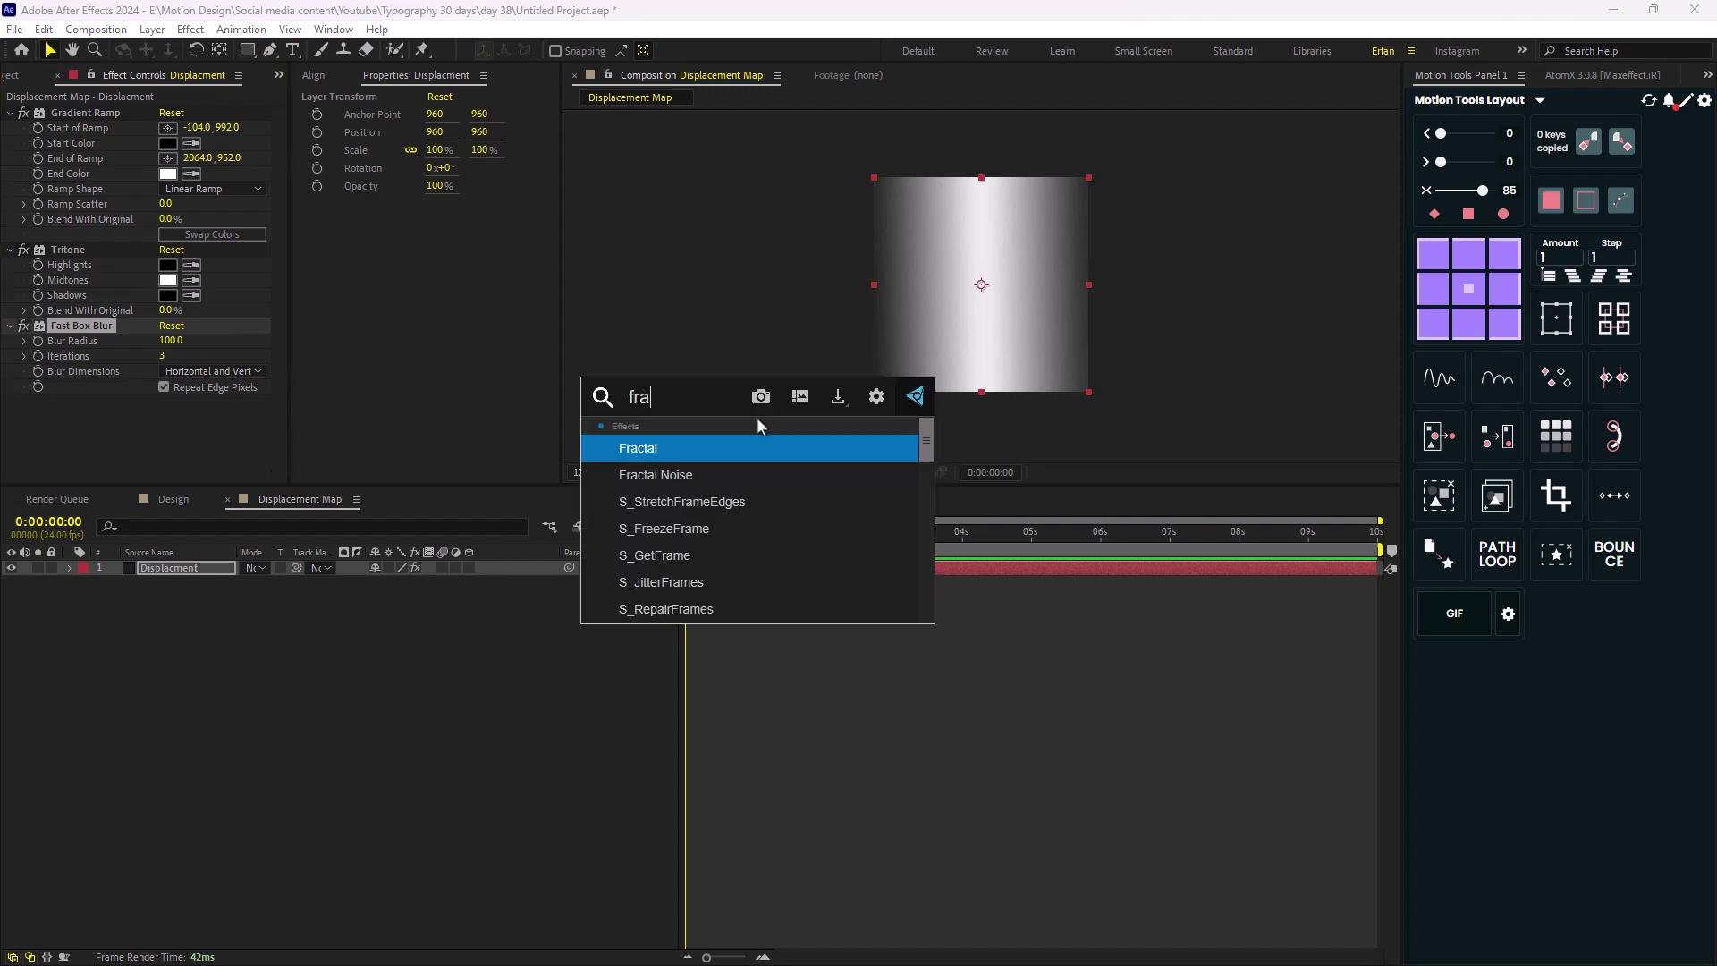
pyautogui.press('Down')
pyautogui.press('Return')
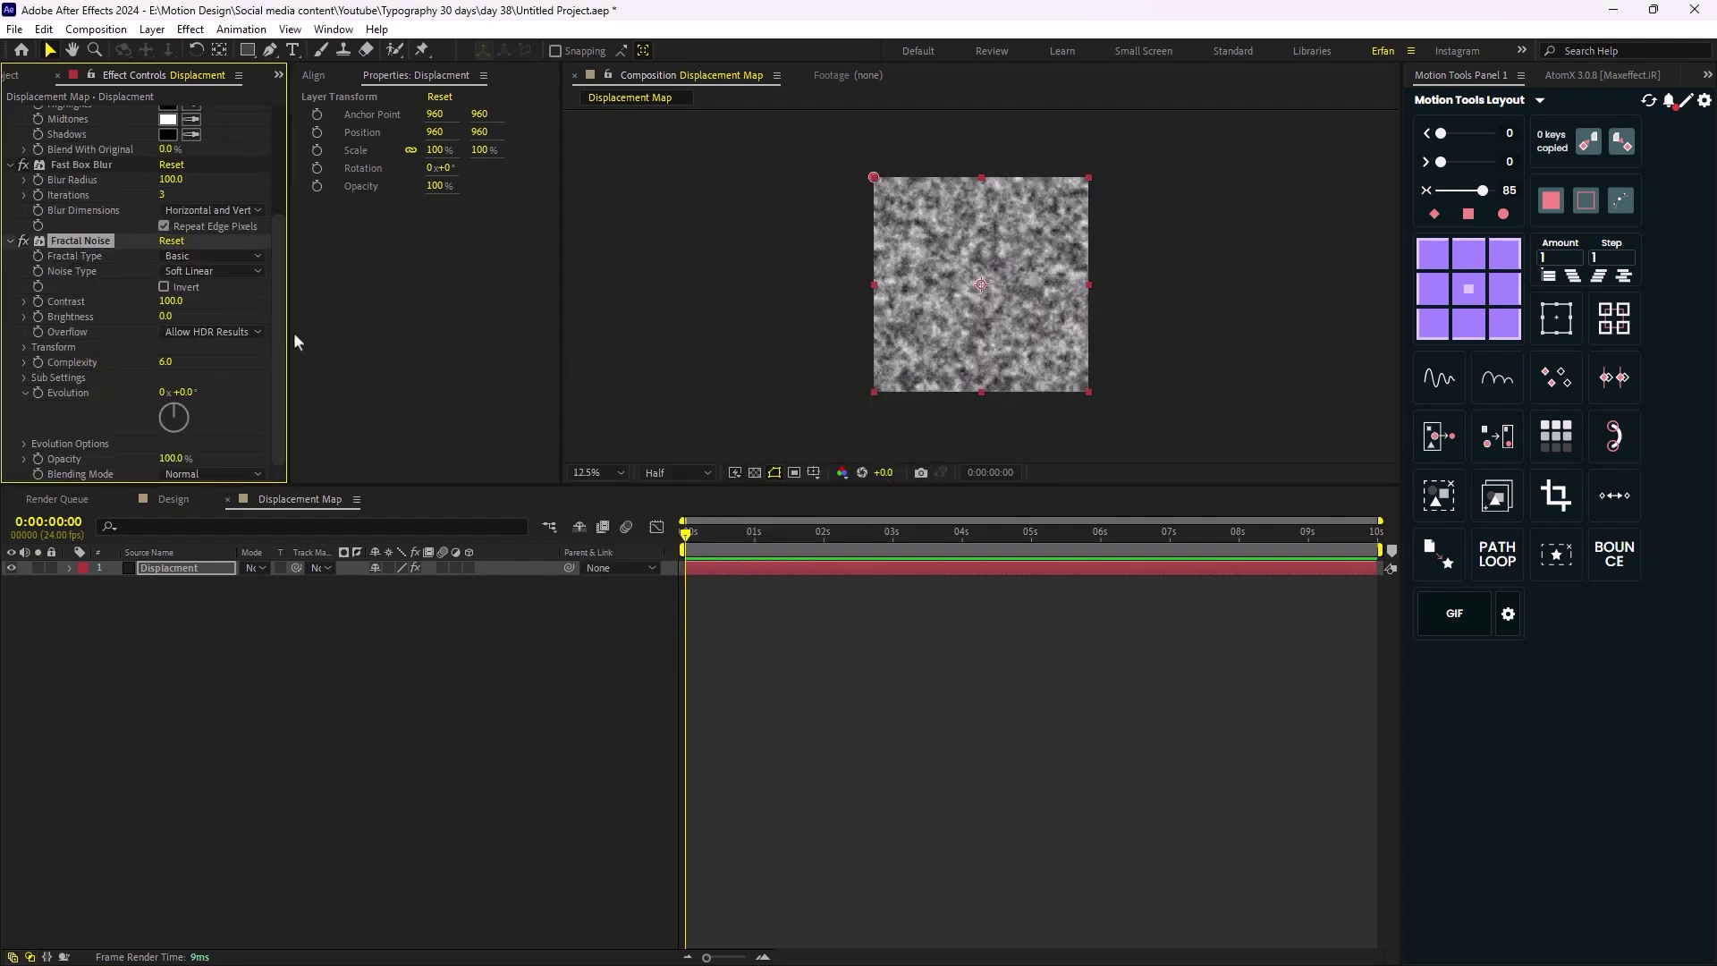
# Set the Fractal Noise's Fractal Type to Swirly and its Noise Type to Spline
pyautogui.click(228, 259)
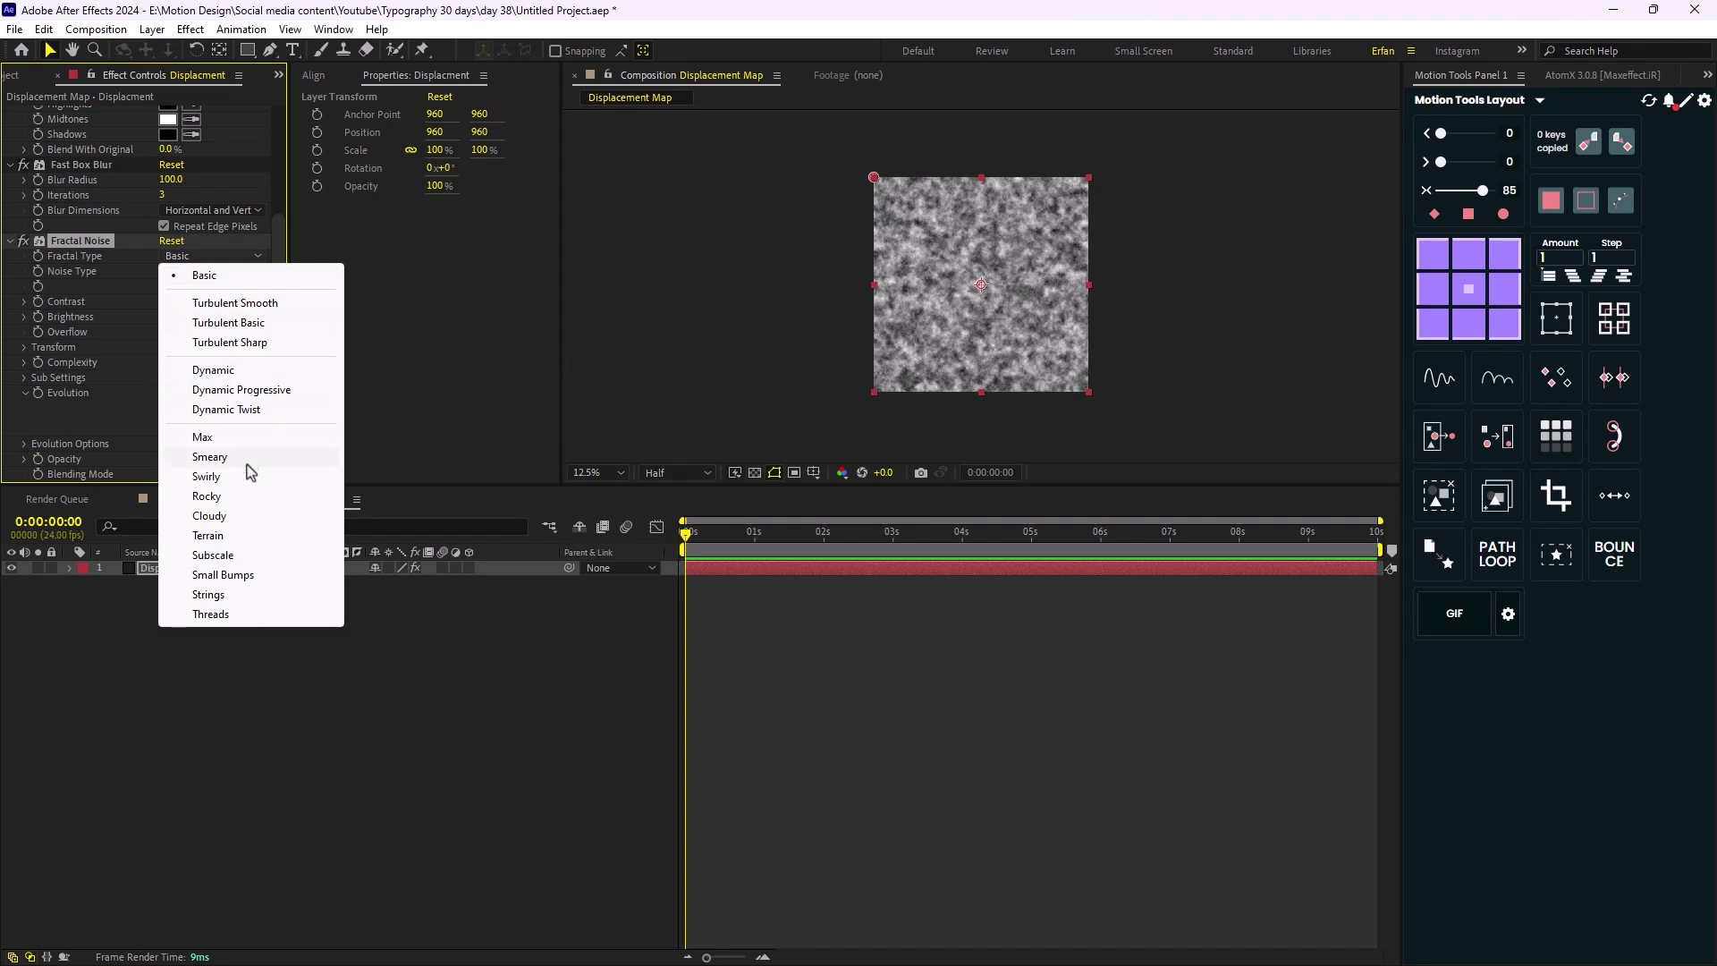
pyautogui.click(249, 475)
pyautogui.click(253, 270)
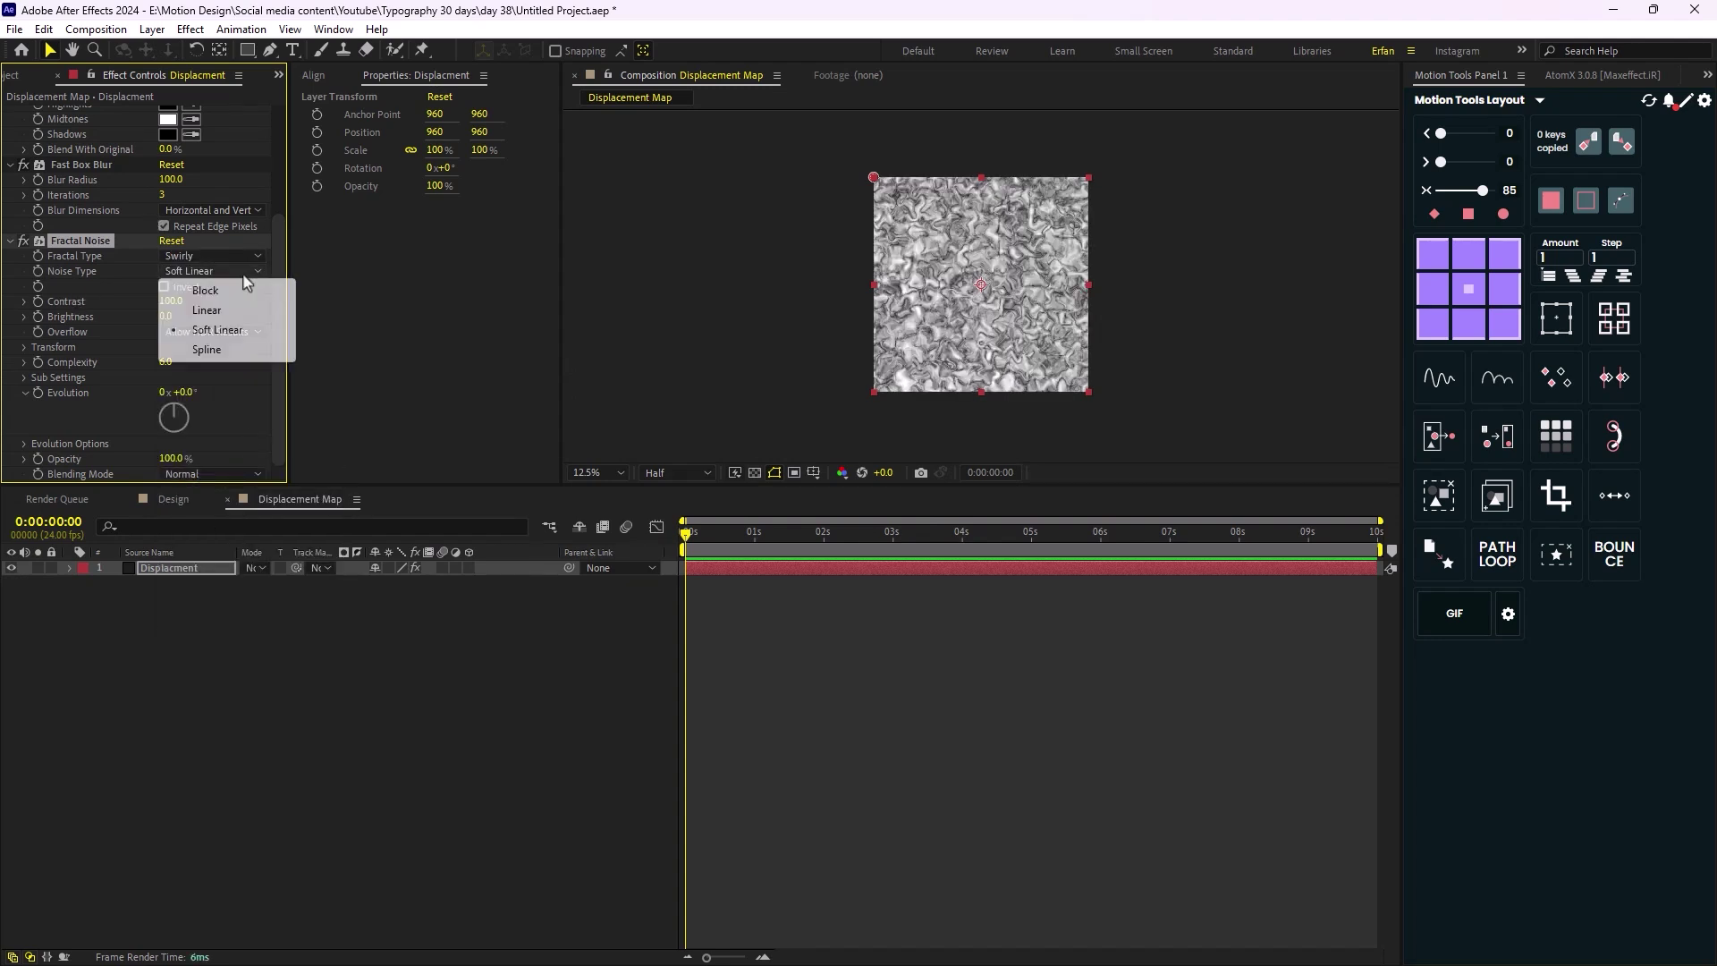
pyautogui.click(242, 352)
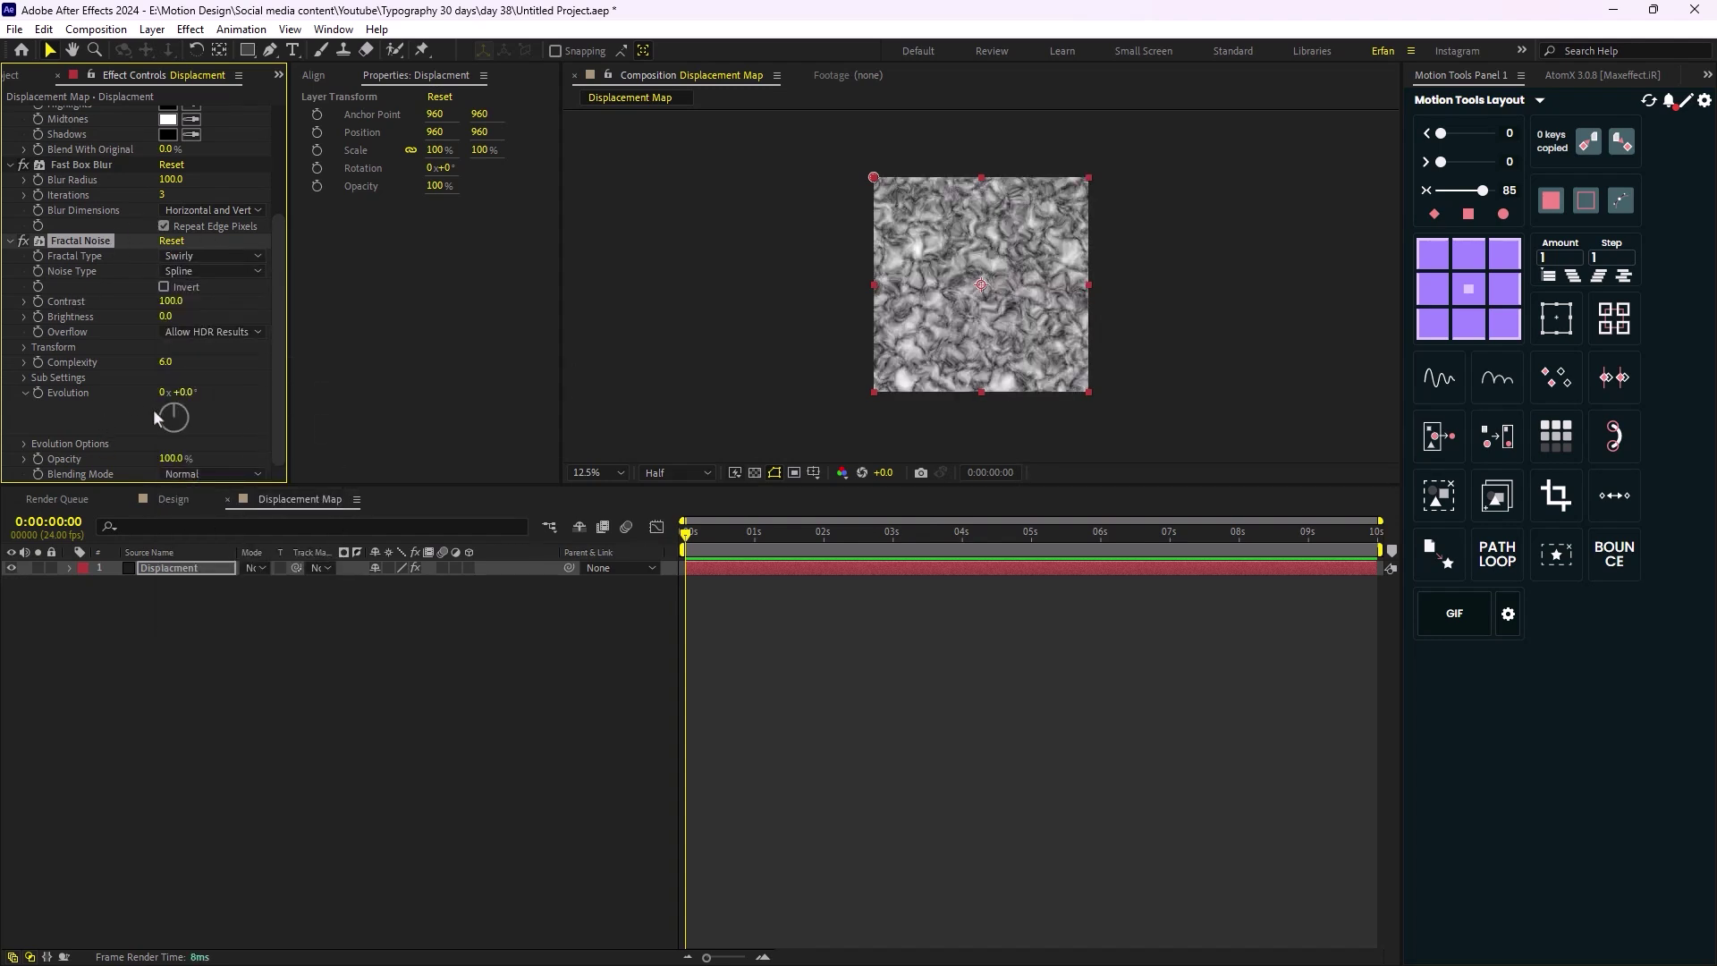
# Turn off Uniform Scaling in the Fractal Noise's Transform settings
pyautogui.click(24, 347)
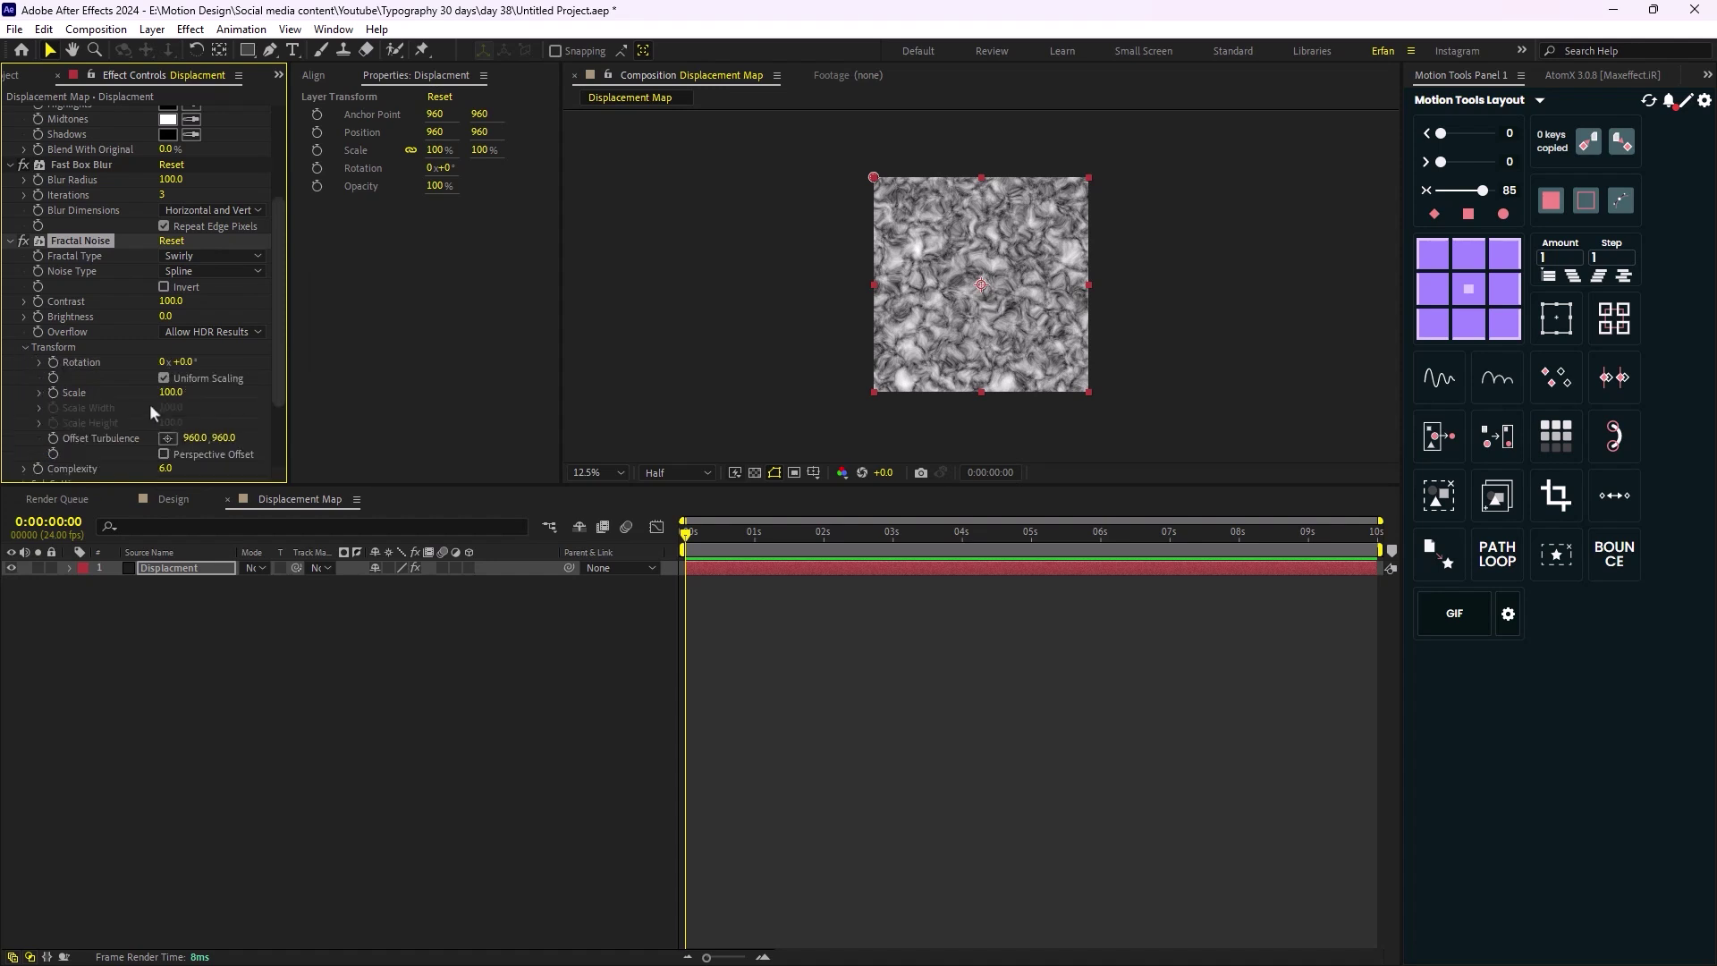
pyautogui.scroll(-2, 148, 404)
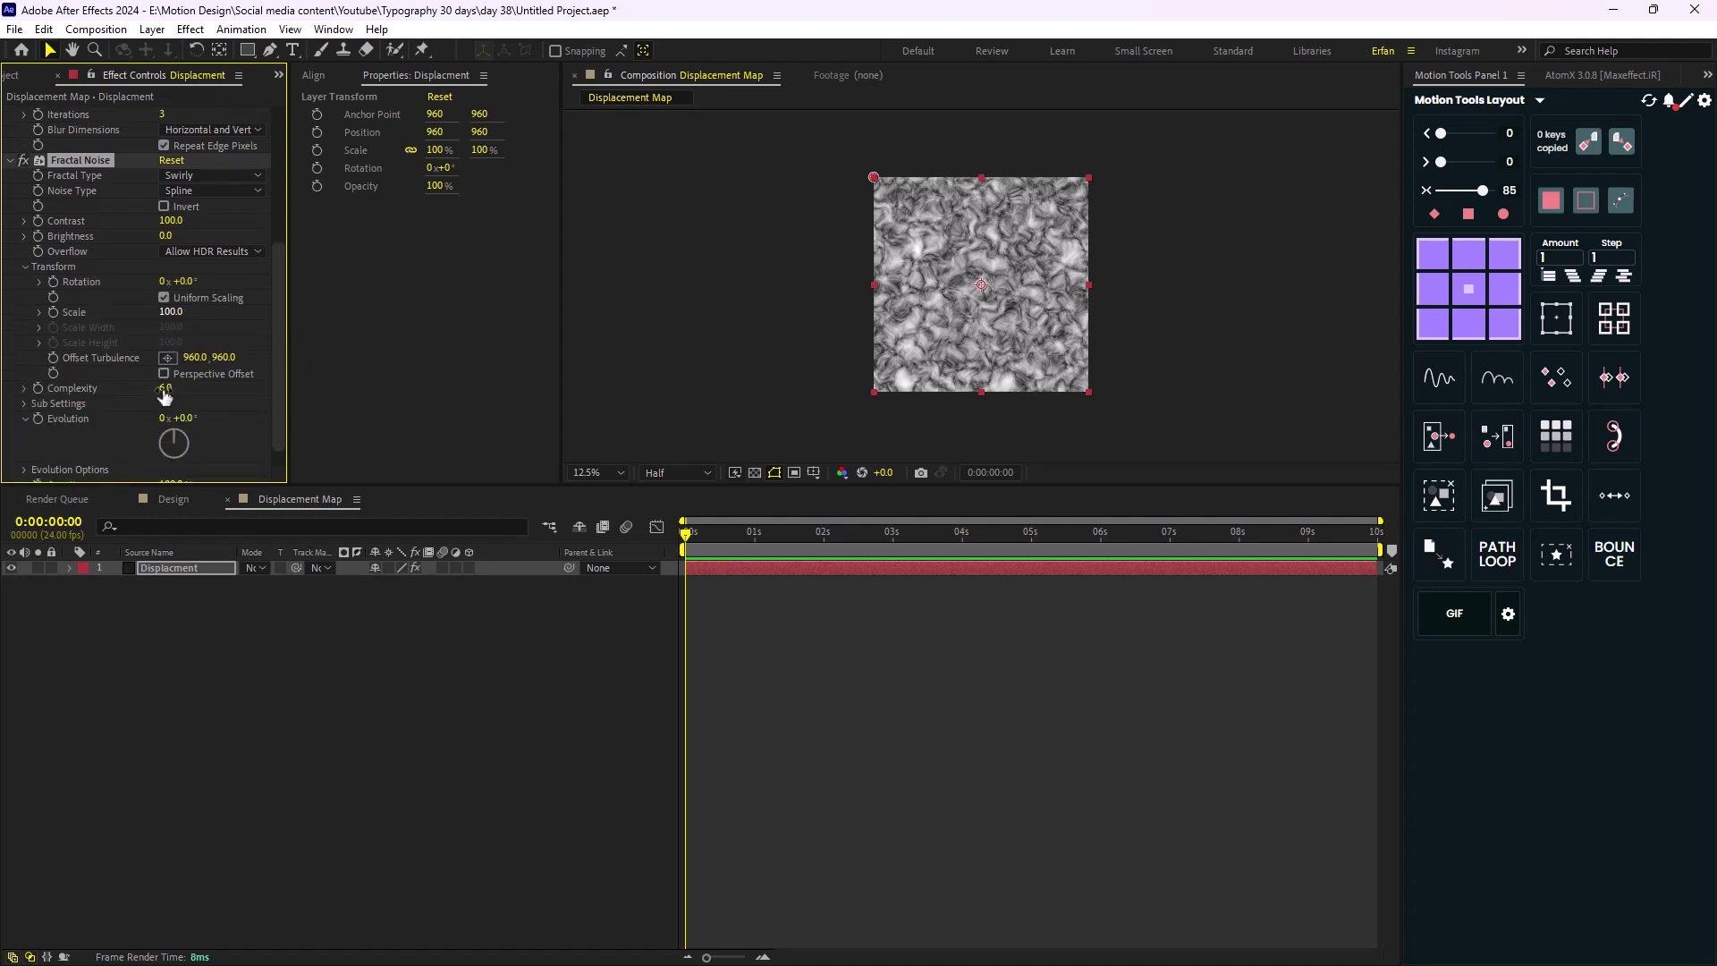
pyautogui.click(164, 297)
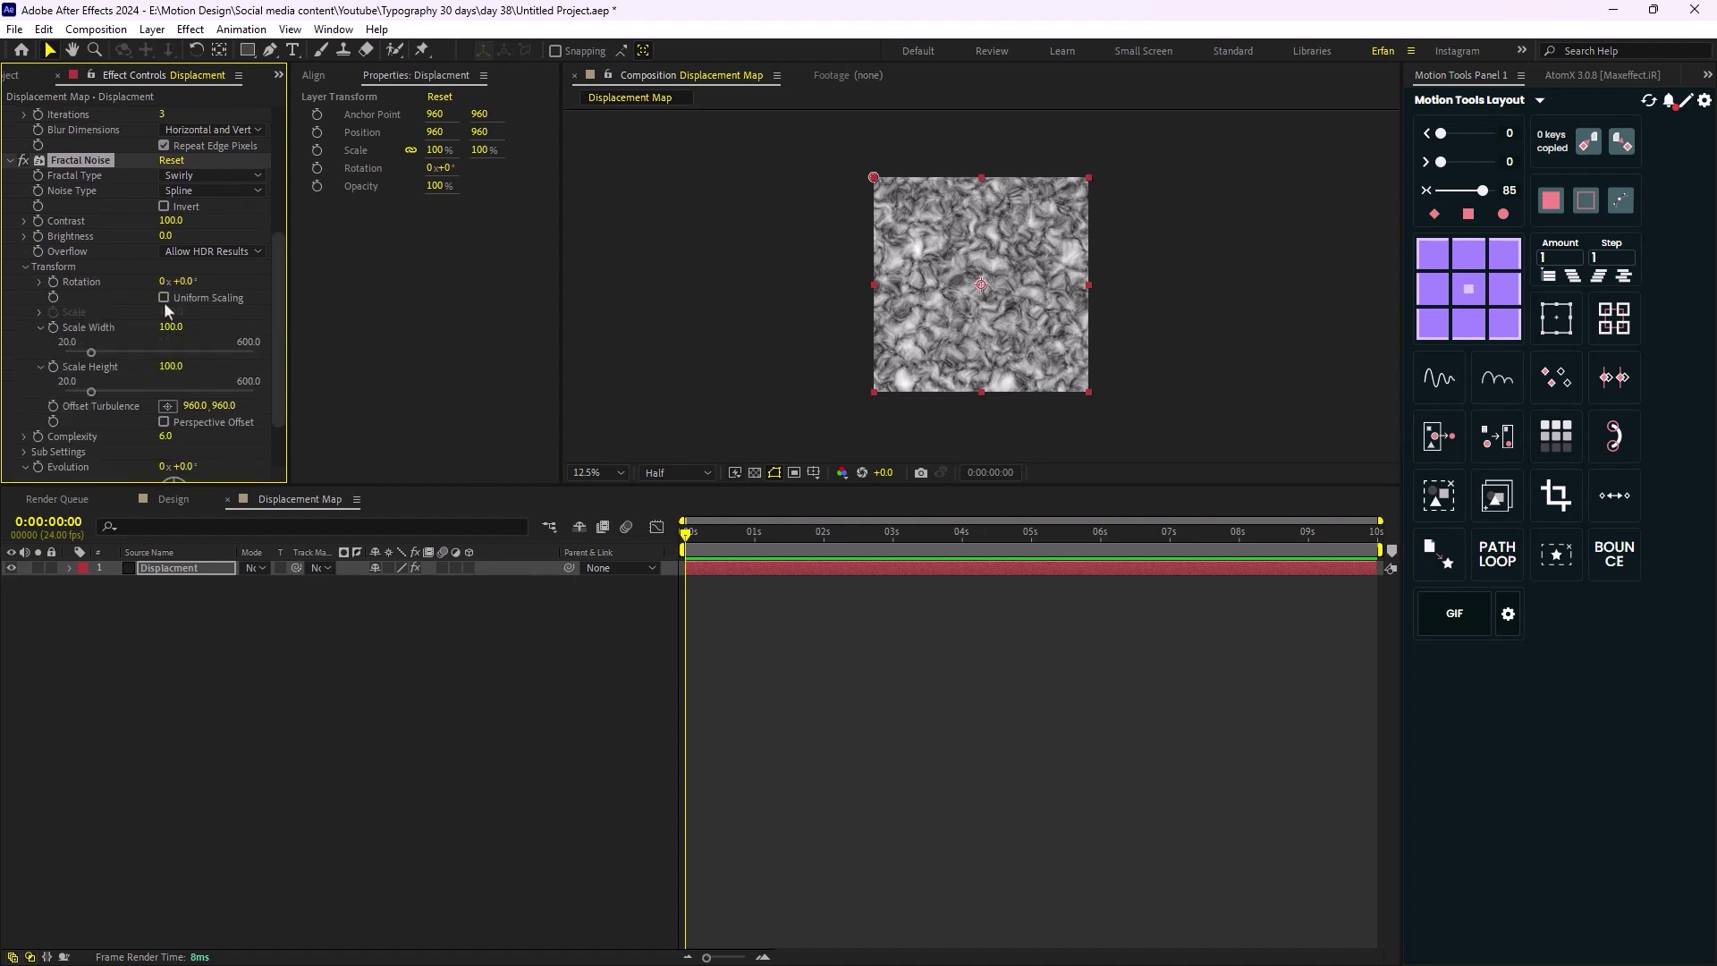
# Set the Fractal Noise's Scale Height to 1000 and its Scale Width to 60
pyautogui.click(172, 366)
pyautogui.write('1000')
pyautogui.press('Return')
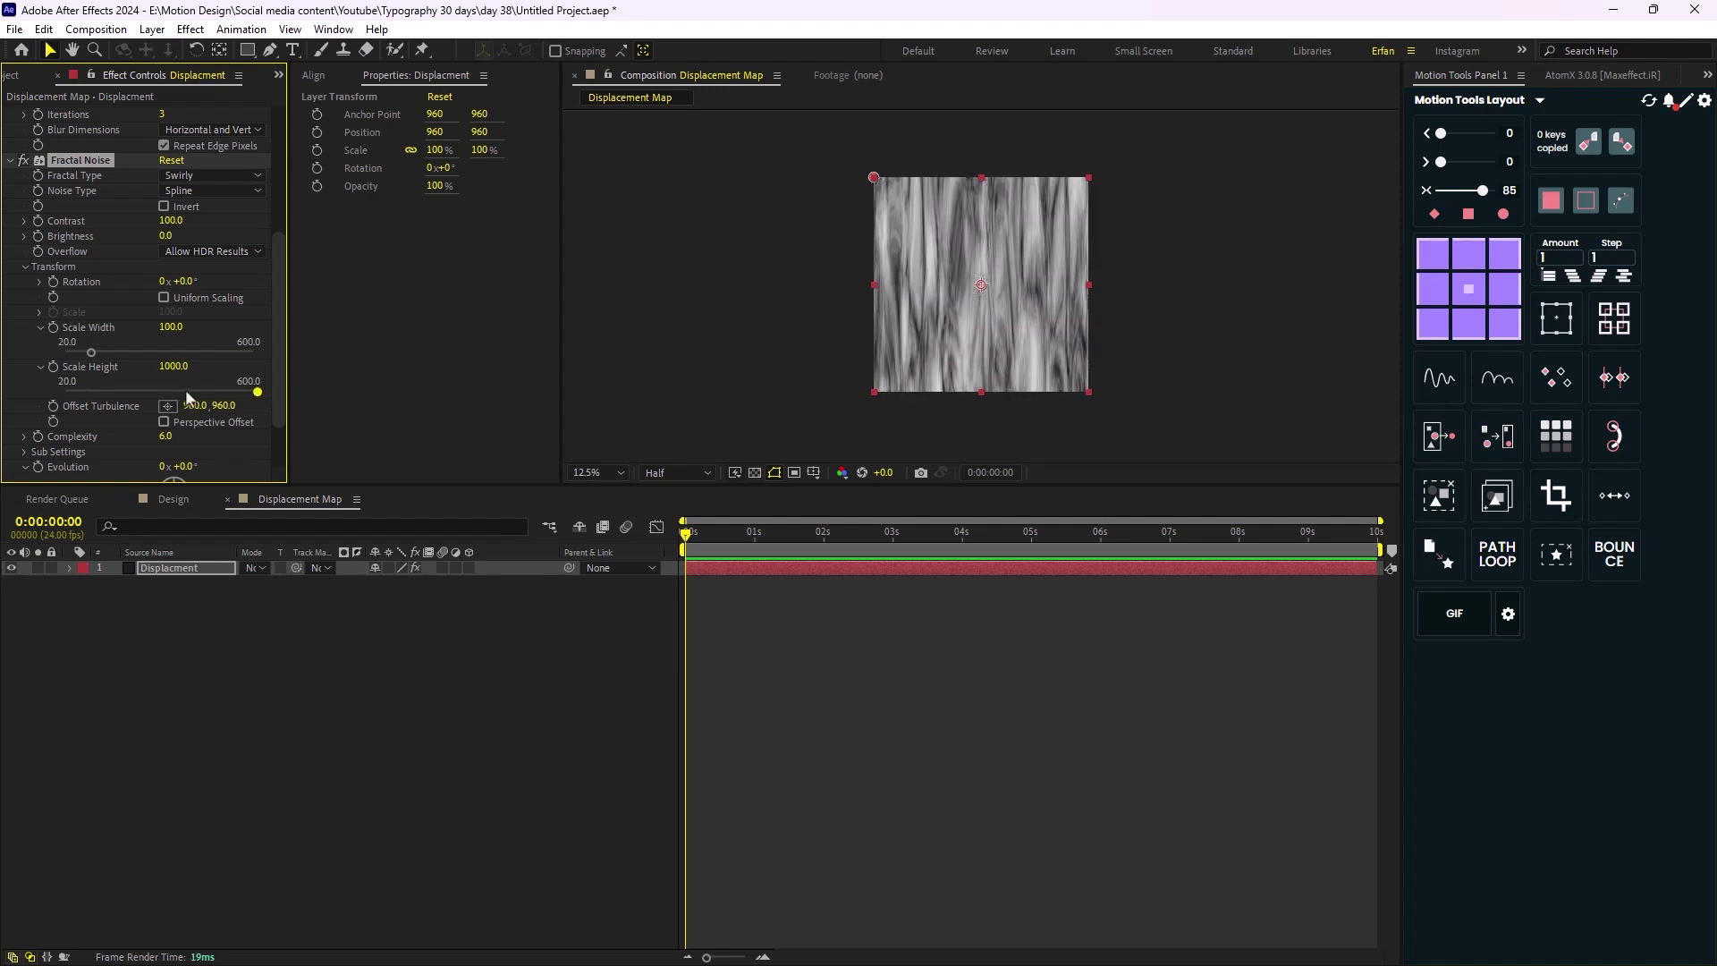
pyautogui.click(175, 333)
pyautogui.write('60')
pyautogui.press('Return')
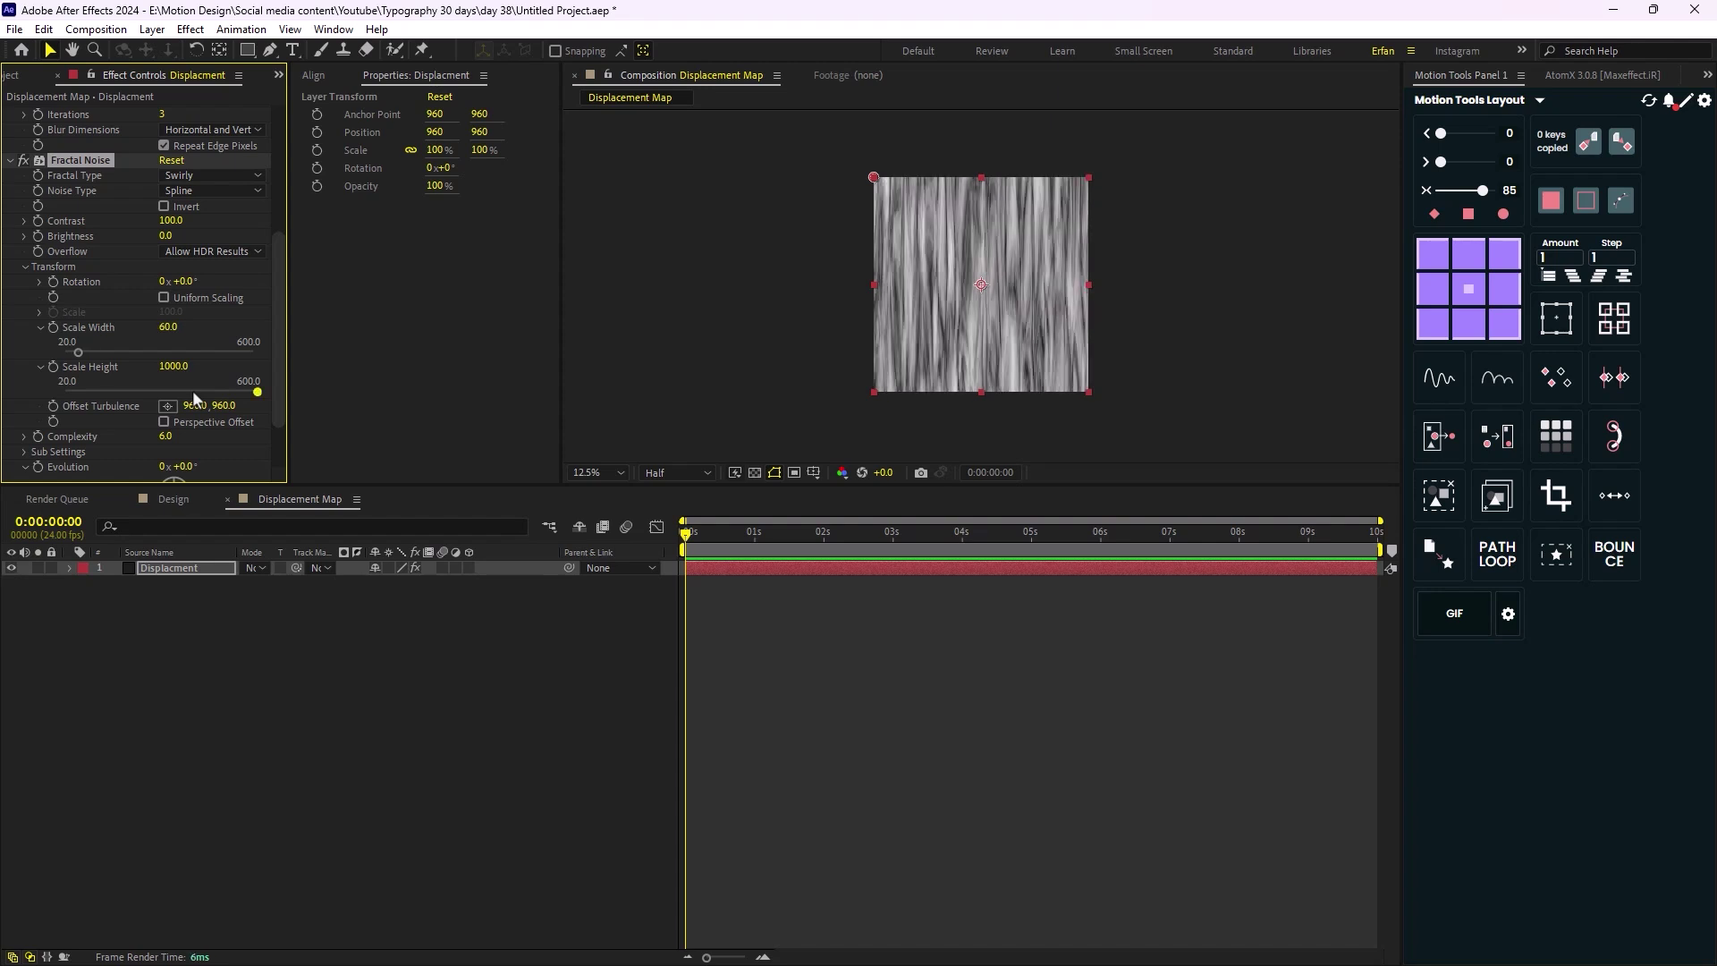
# Animate the Fractal Noise's Evolution with the expression time*1000 and preview the motion
pyautogui.scroll(1, 223, 349)
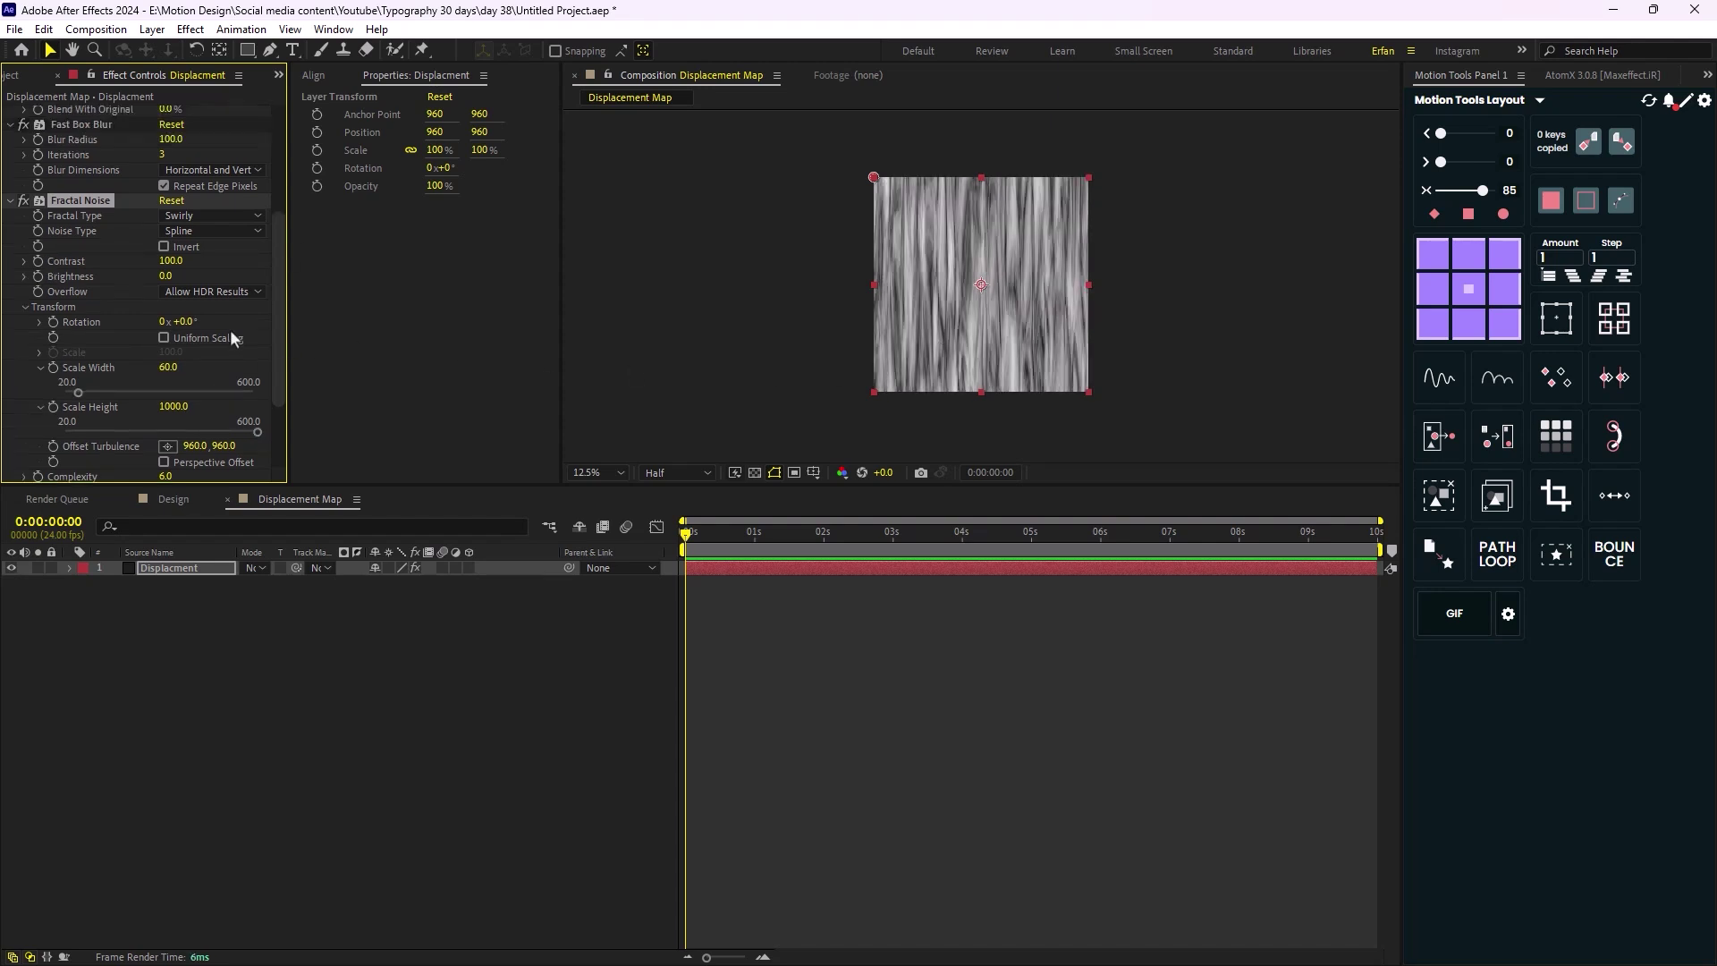
pyautogui.scroll(-1, 214, 331)
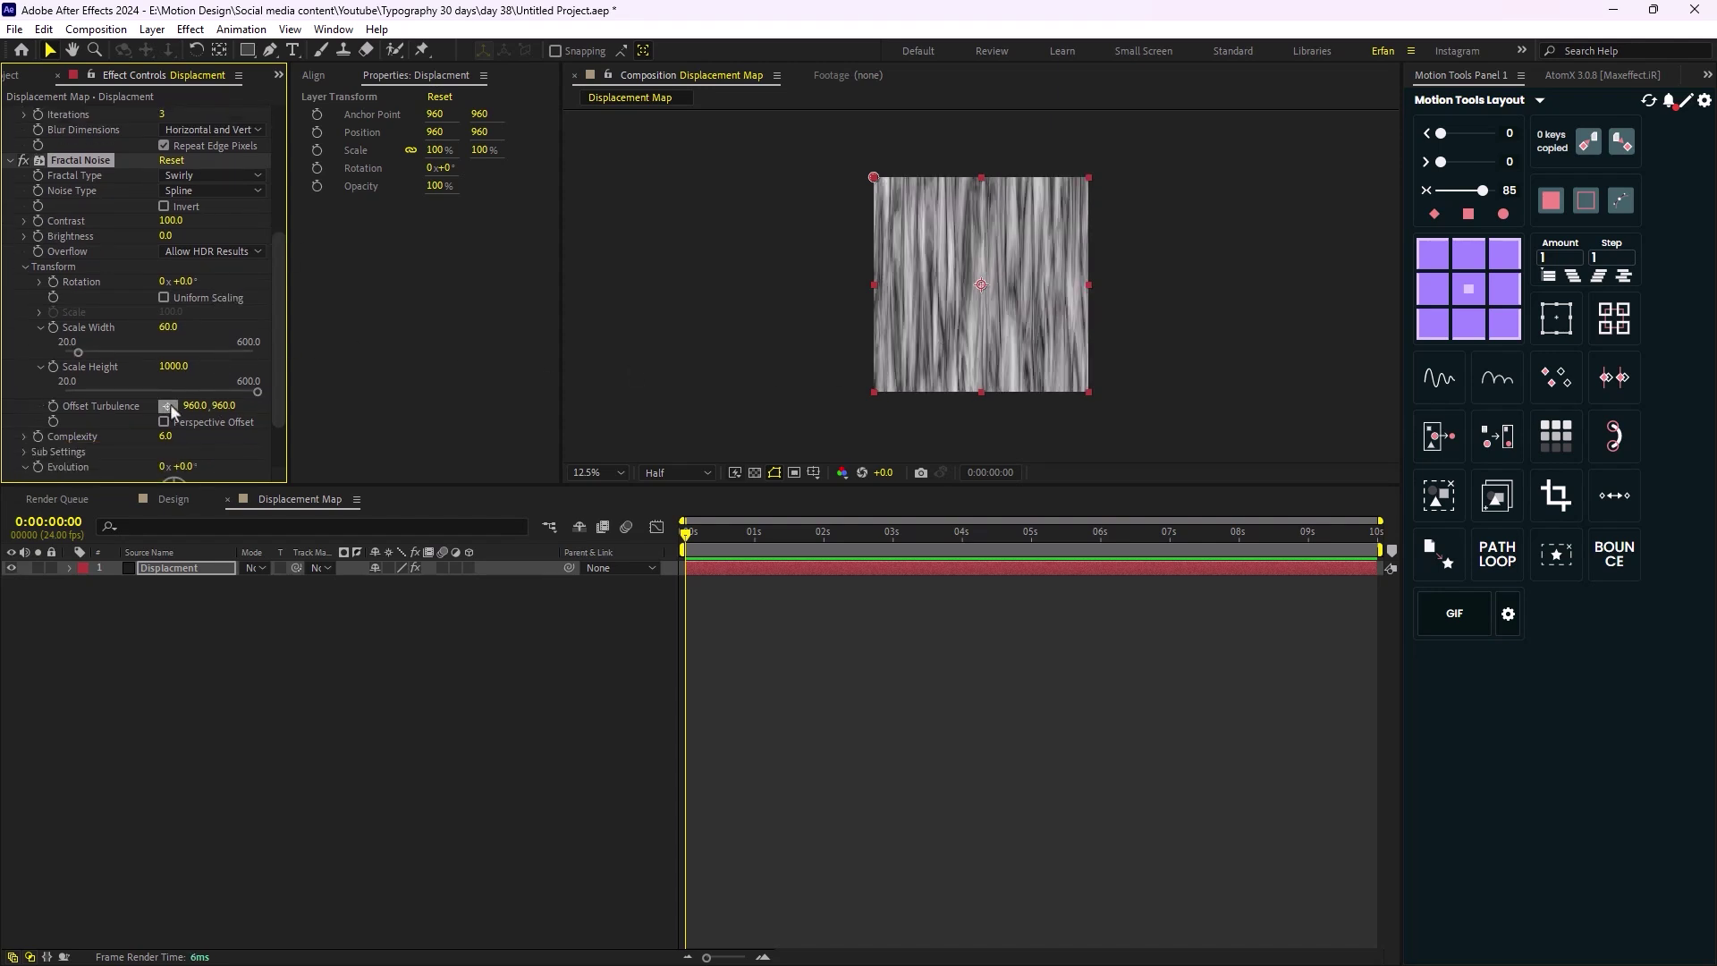
pyautogui.scroll(-1, 165, 429)
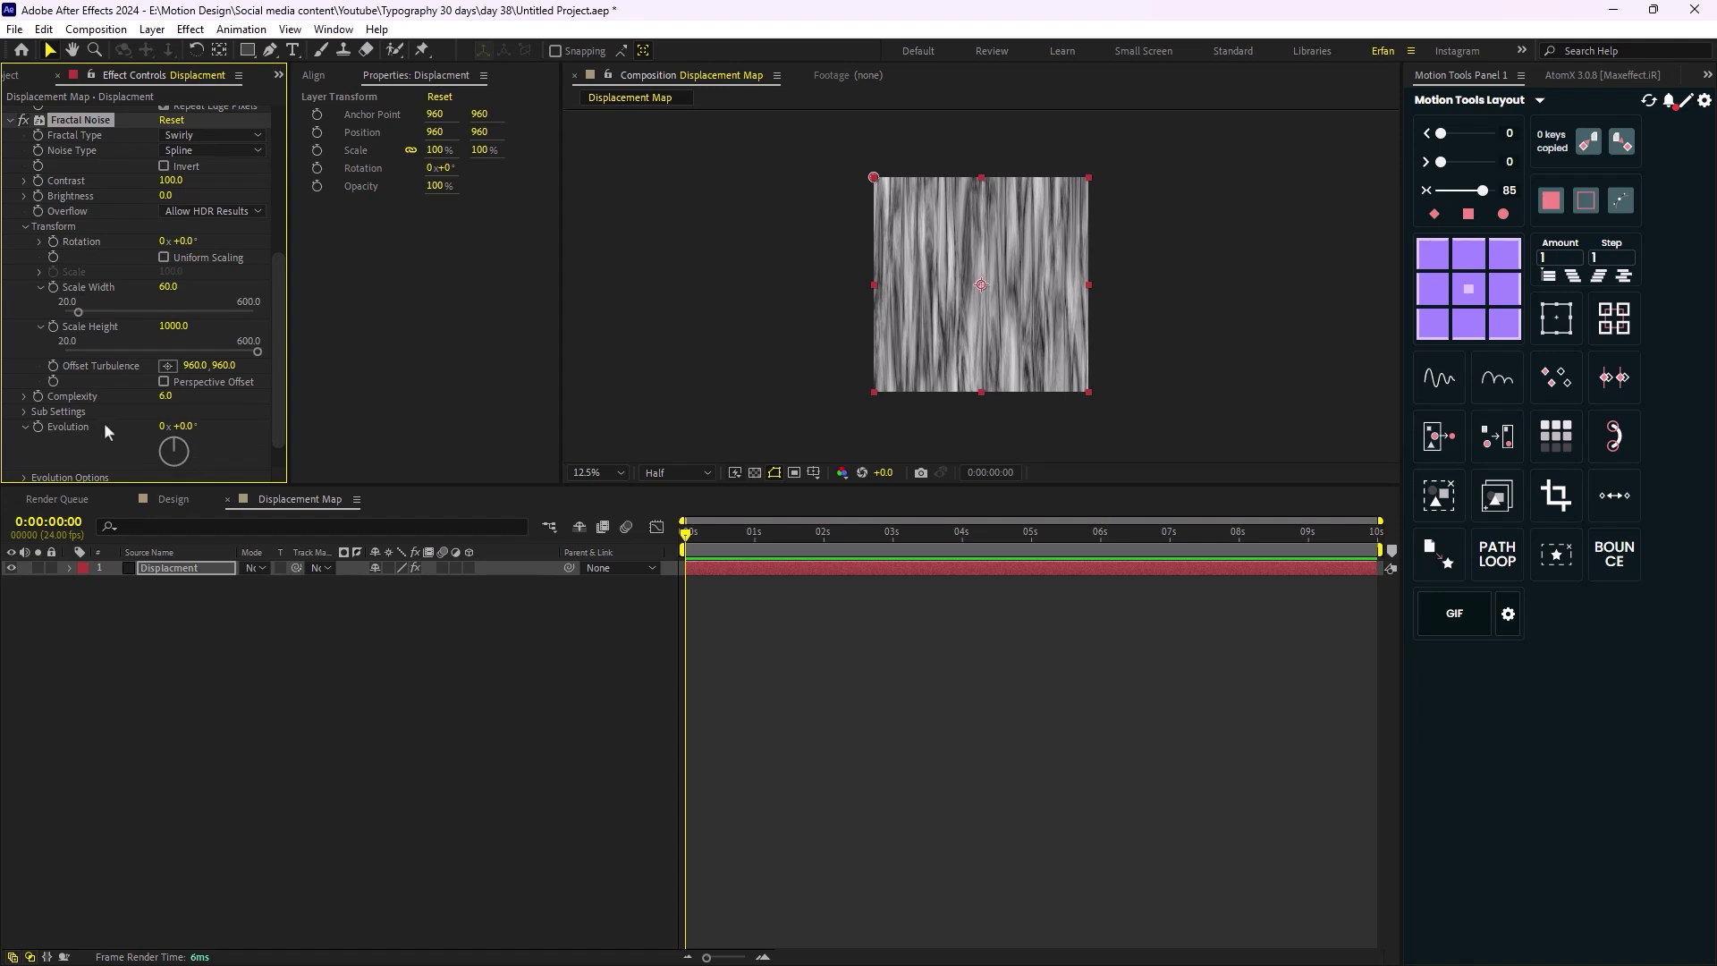
pyautogui.keyDown('alt'); pyautogui.click(40, 427); pyautogui.keyUp('alt')
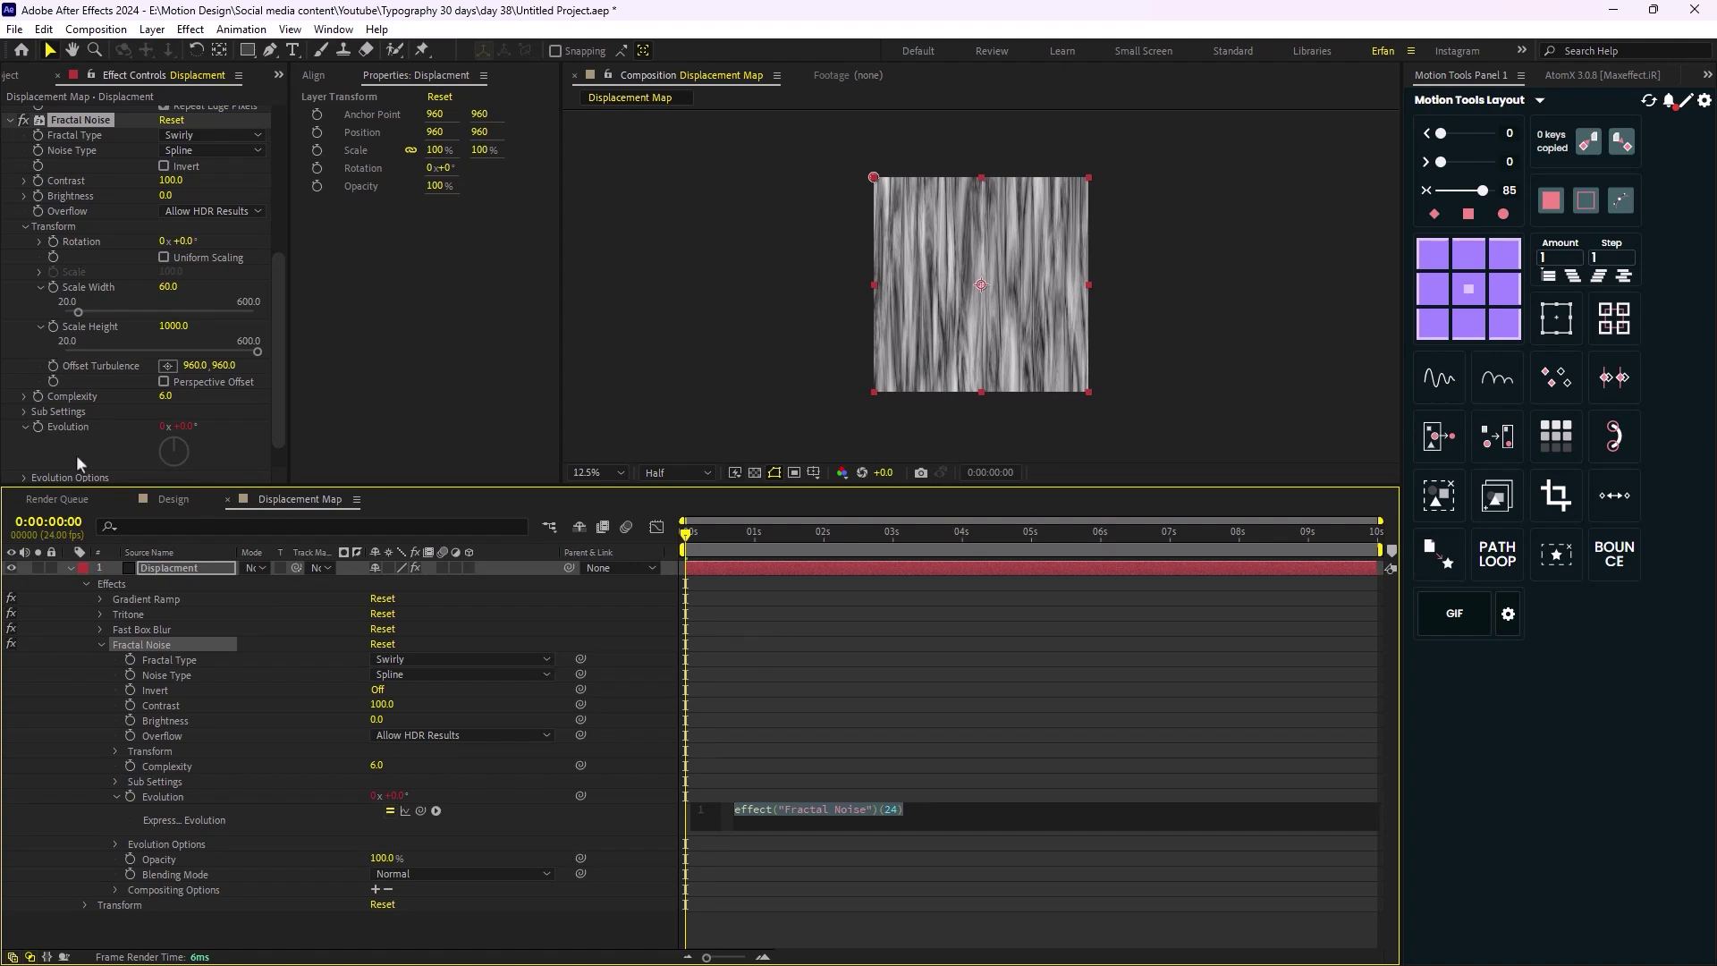
pyautogui.write('time')
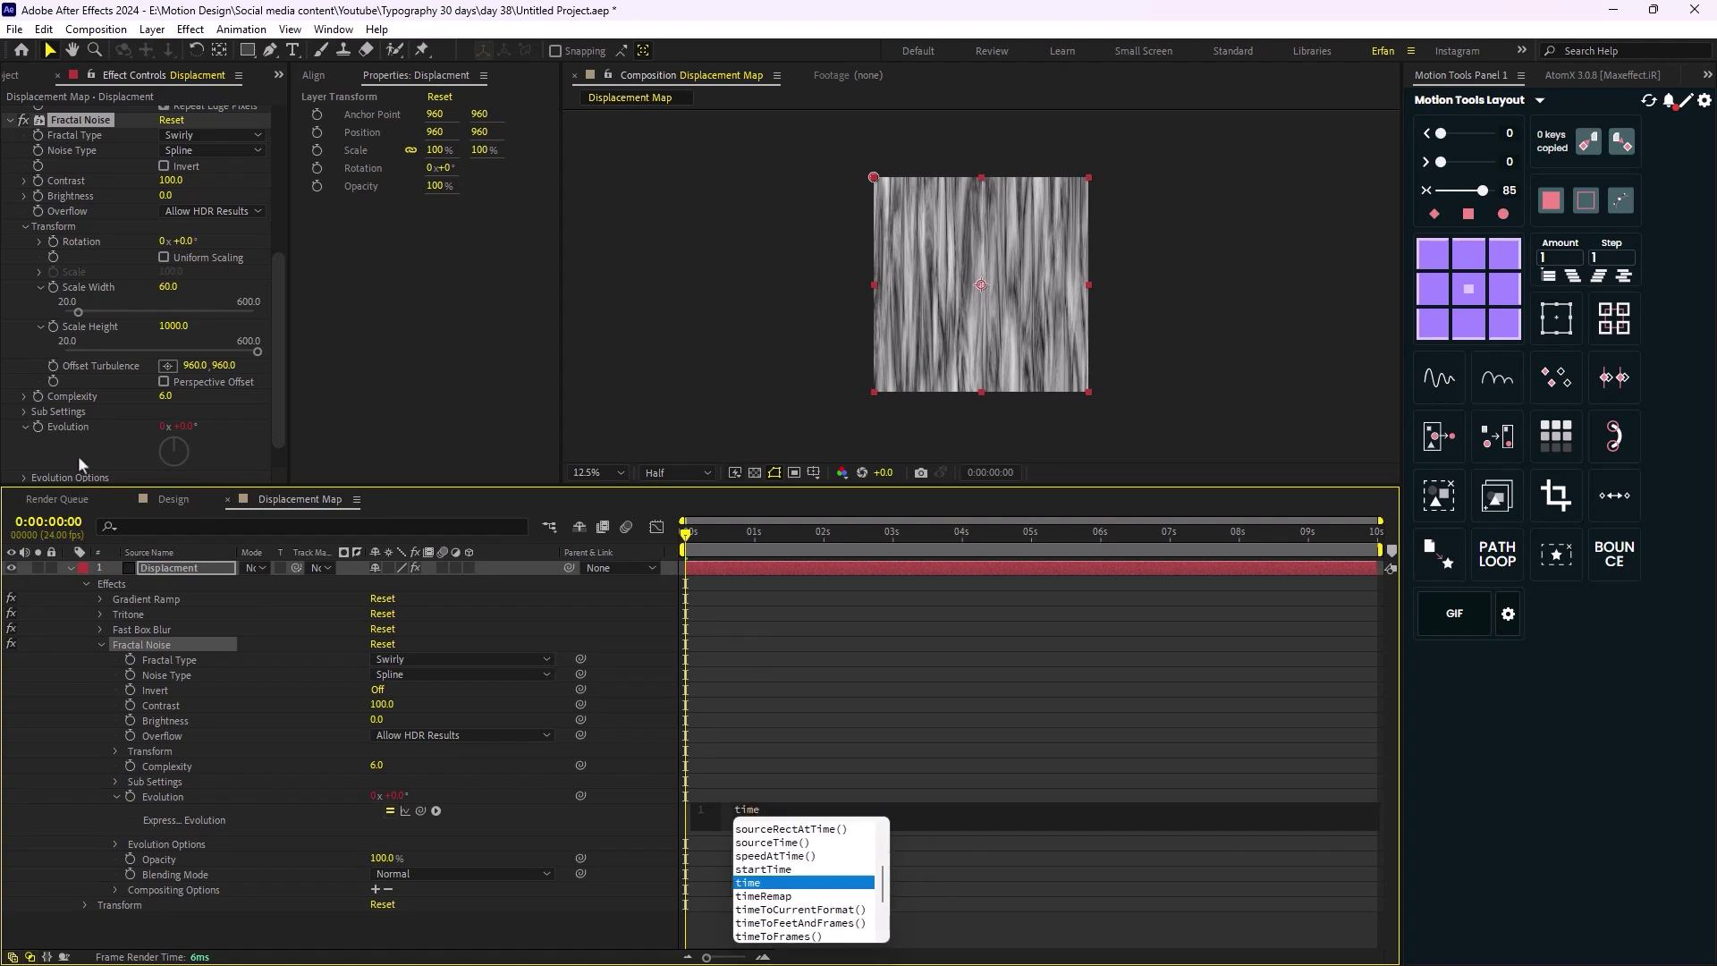
pyautogui.write('*1000')
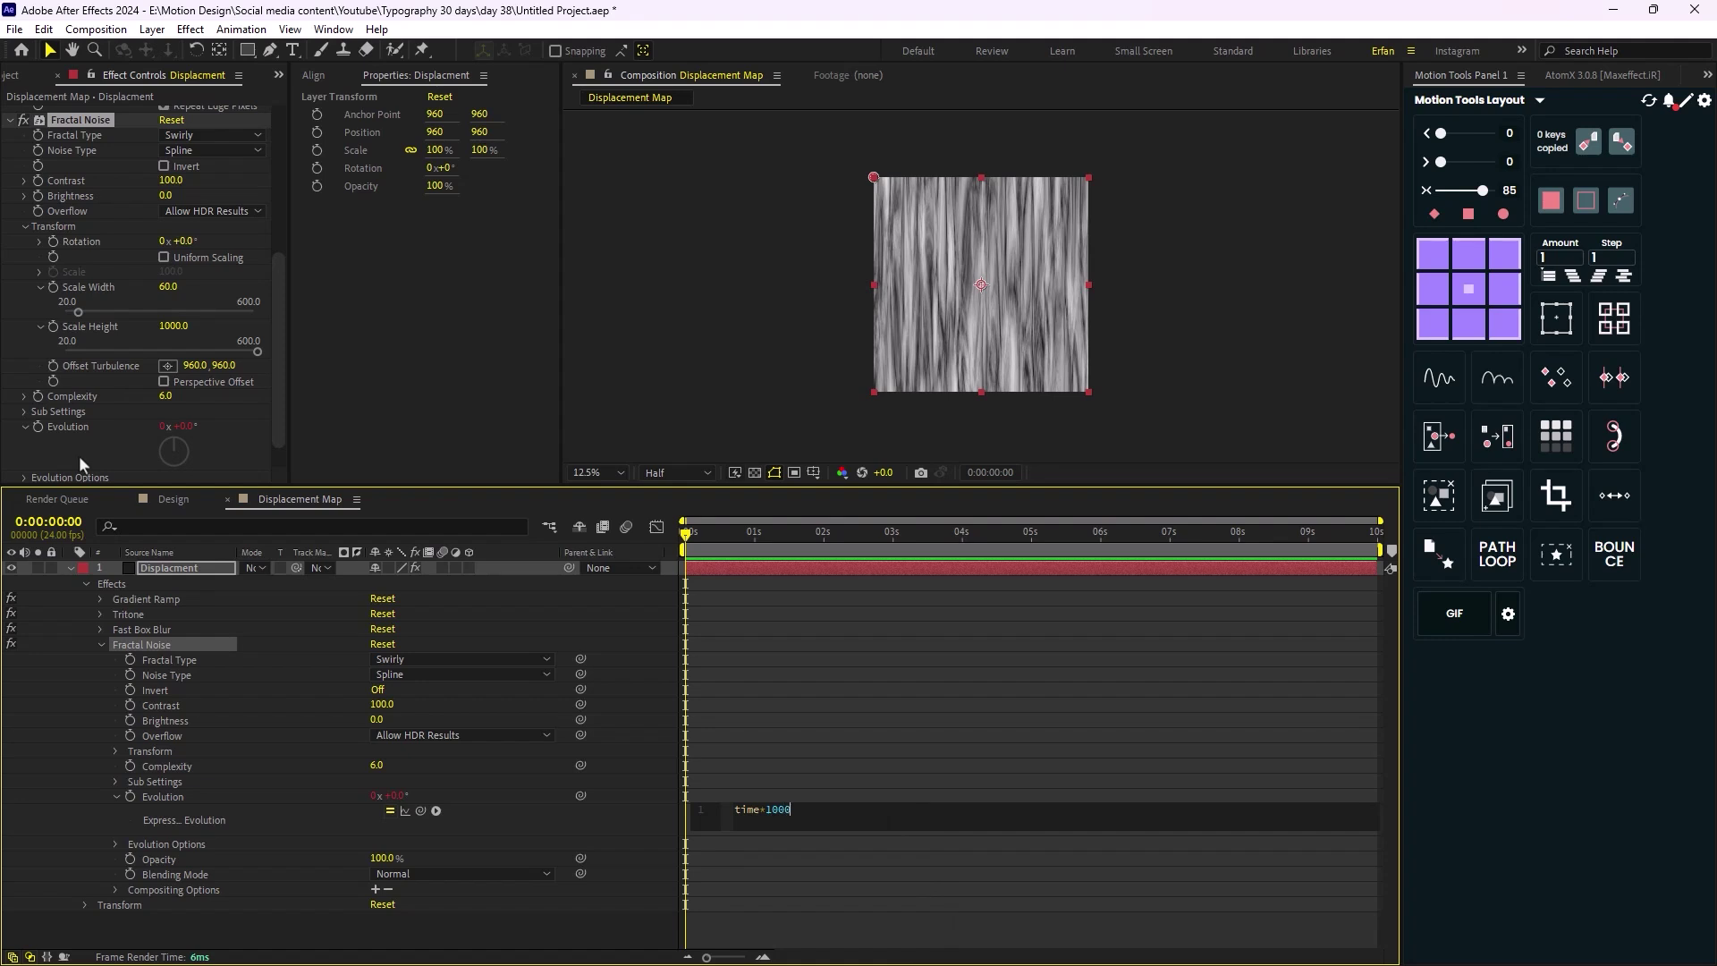
pyautogui.click(812, 659)
pyautogui.press('space')
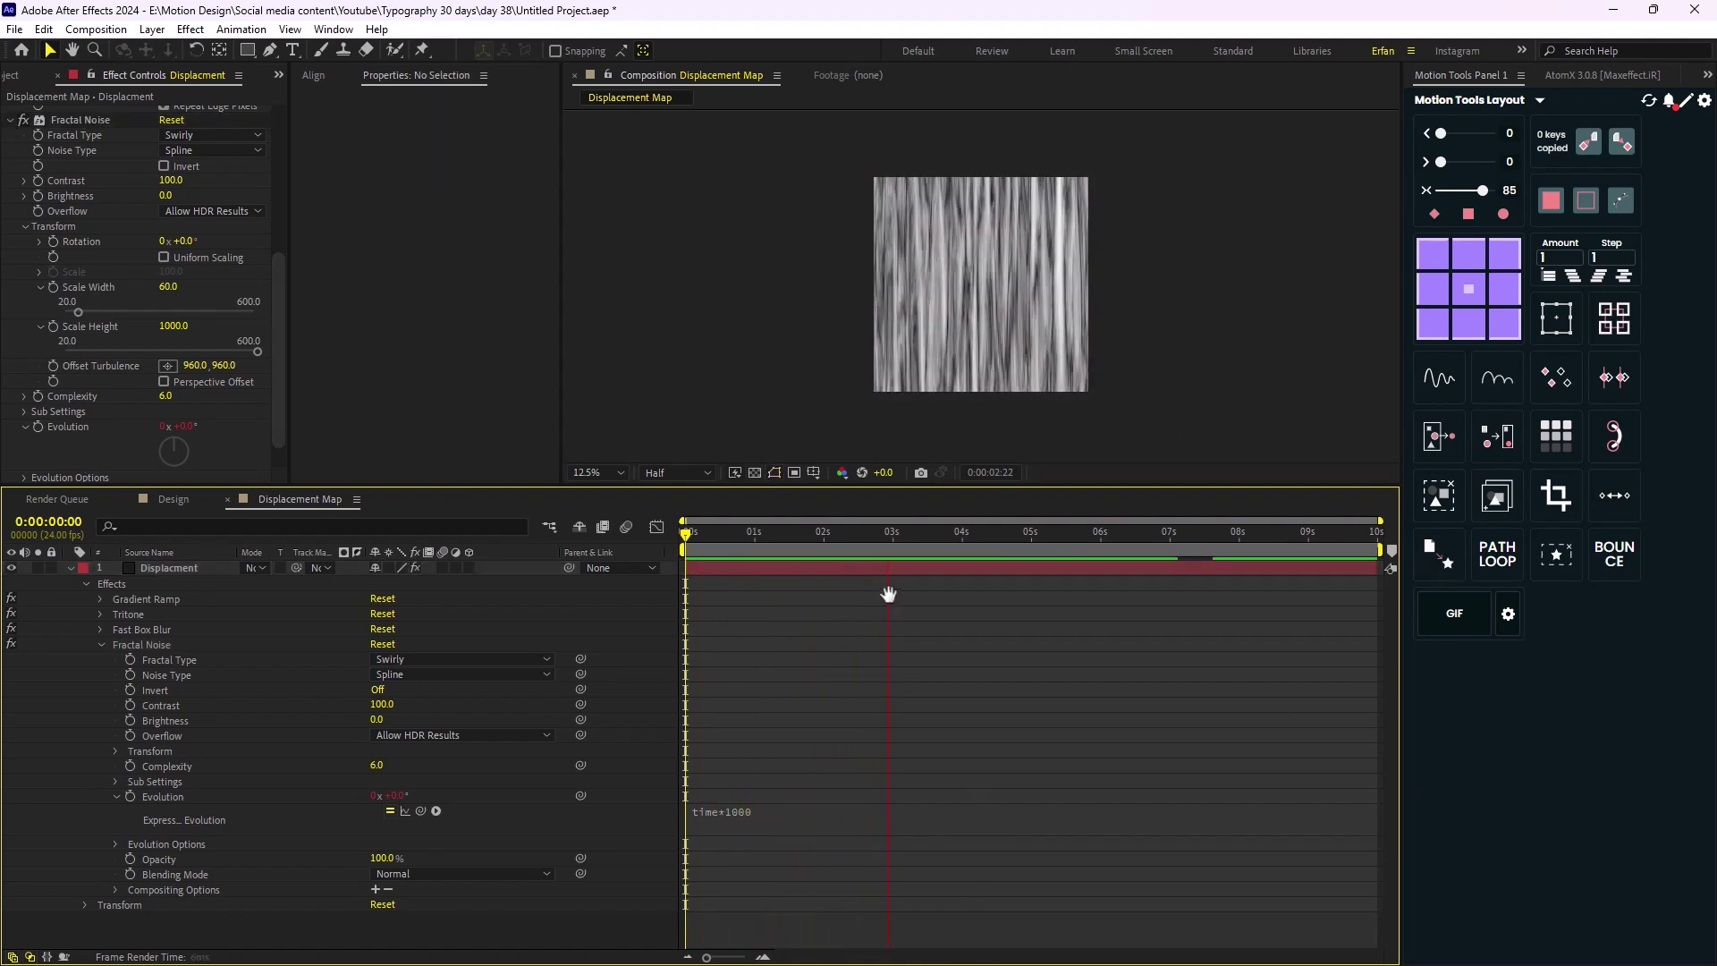
pyautogui.press('space')
# Collapse the Gradient Ramp, Tritone and Fast Box Blur settings, keeping the Fractal Noise settings expanded
pyautogui.scroll(3, 30, 325)
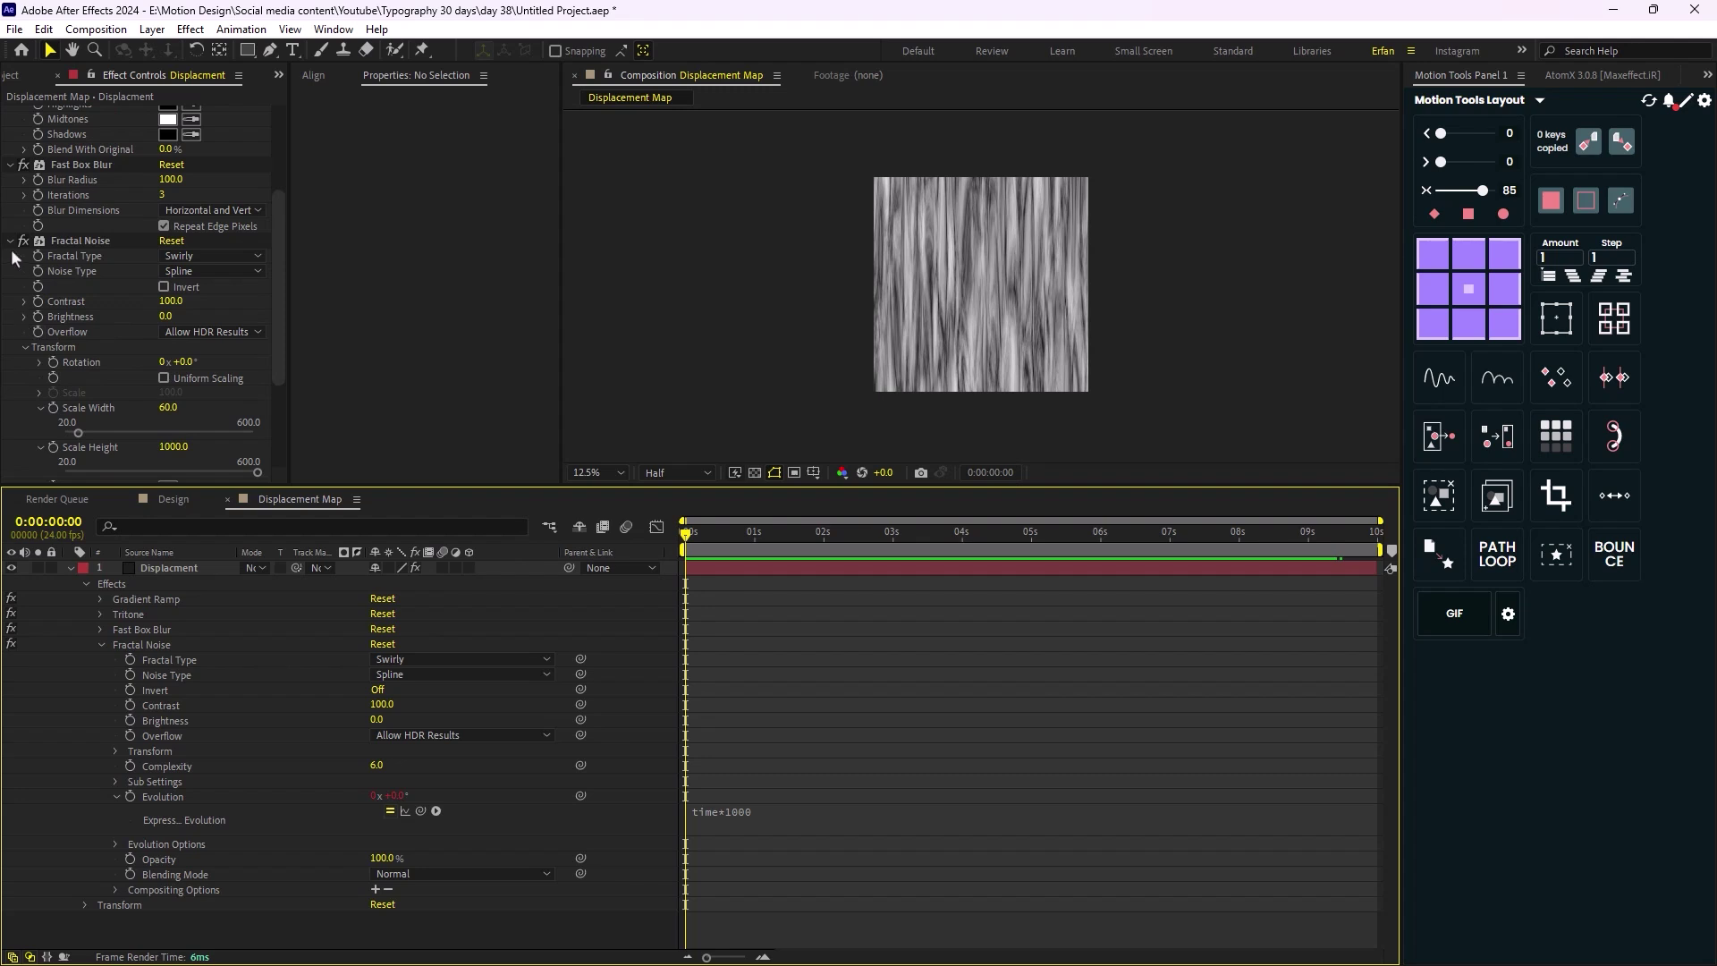
pyautogui.scroll(-3, 14, 259)
pyautogui.click(9, 128)
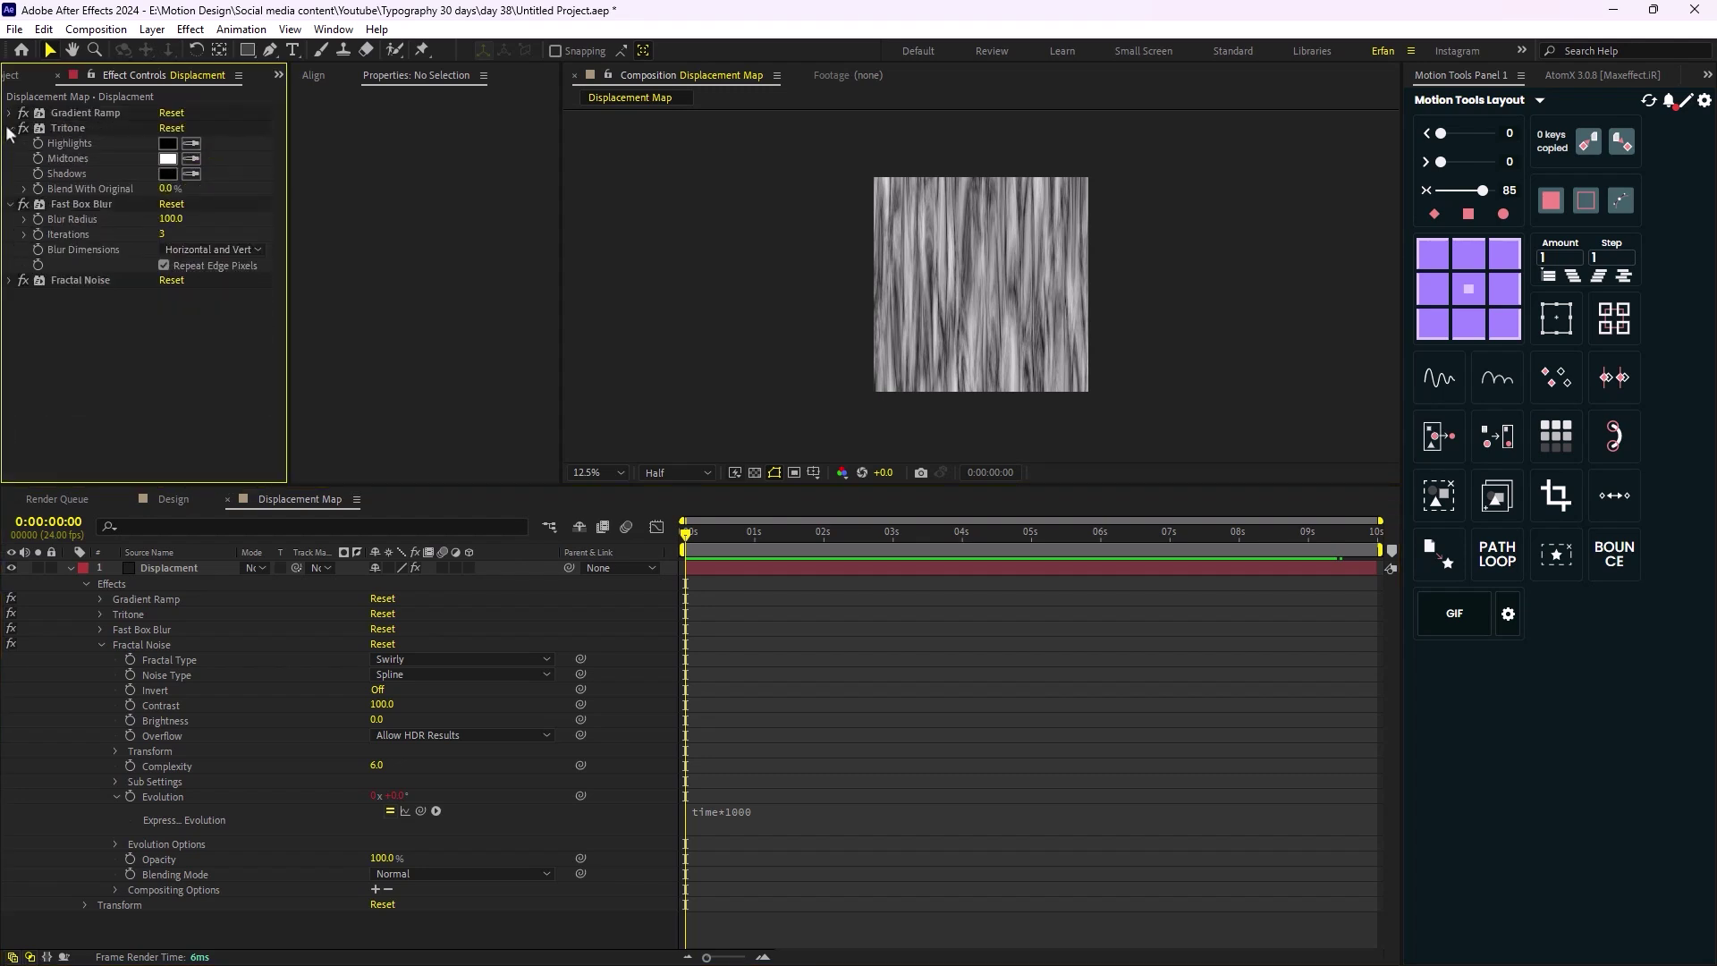
pyautogui.click(9, 128)
pyautogui.click(9, 143)
pyautogui.click(11, 159)
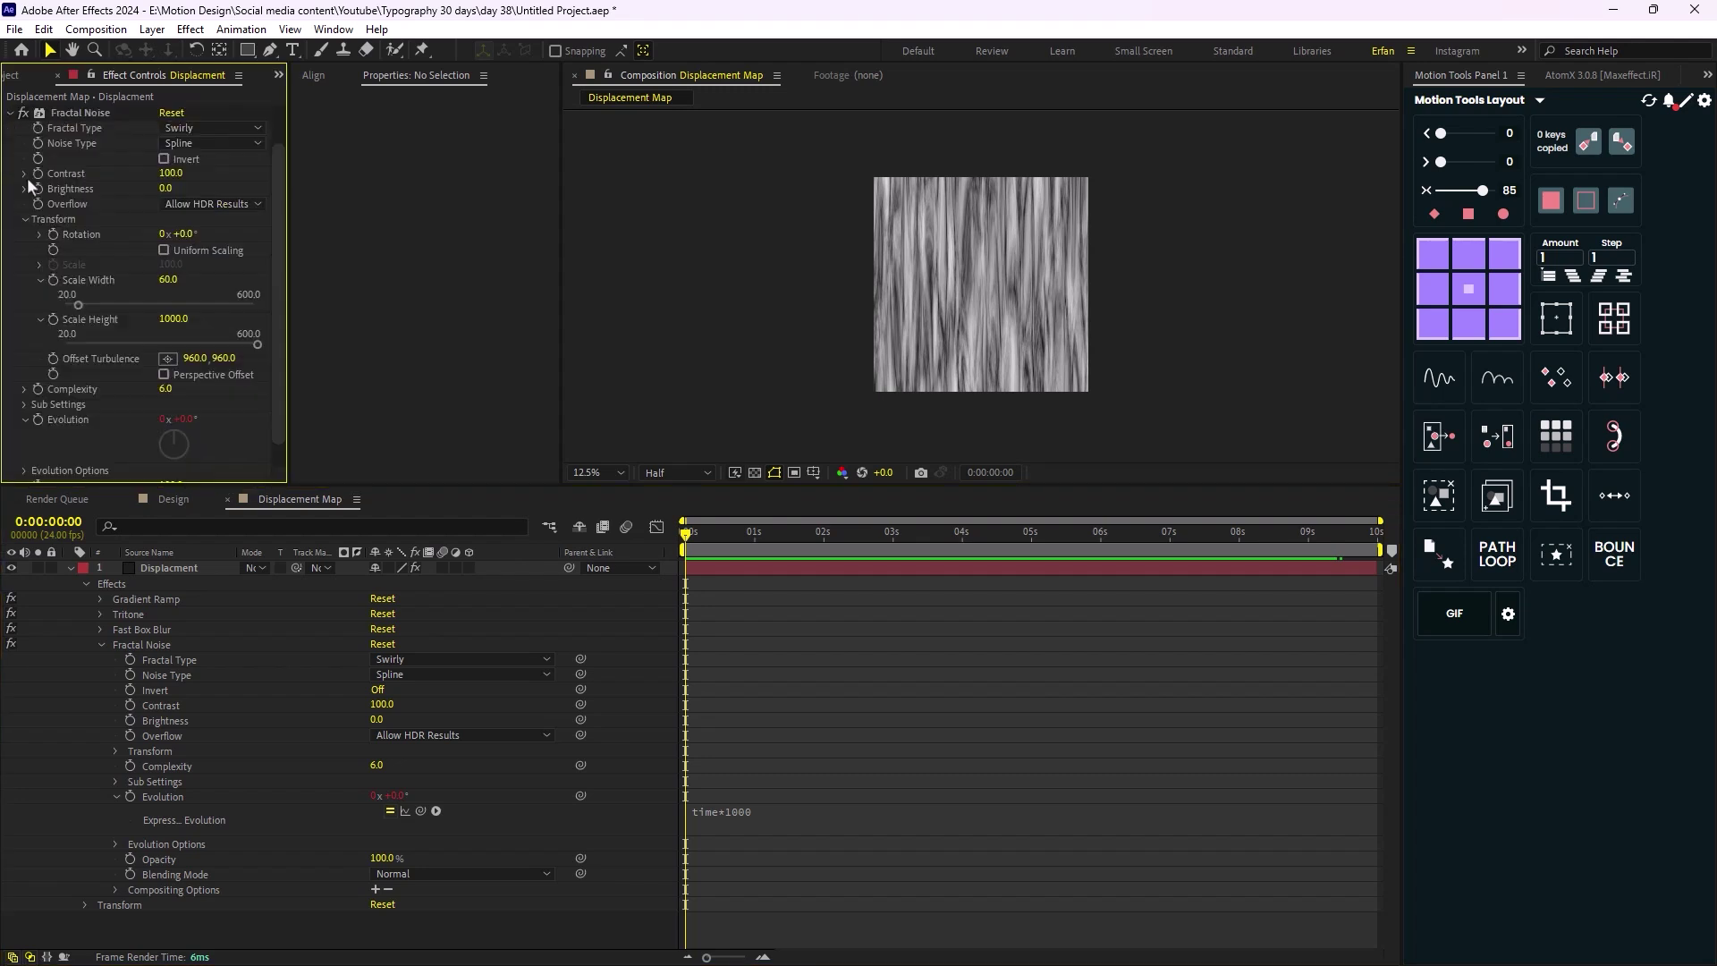
# Apply the Turbulent Displace effect to the displacement solid and preview it
pyautogui.click(195, 572)
pyautogui.hotkey('ctrl', 'space')
pyautogui.write('tur')
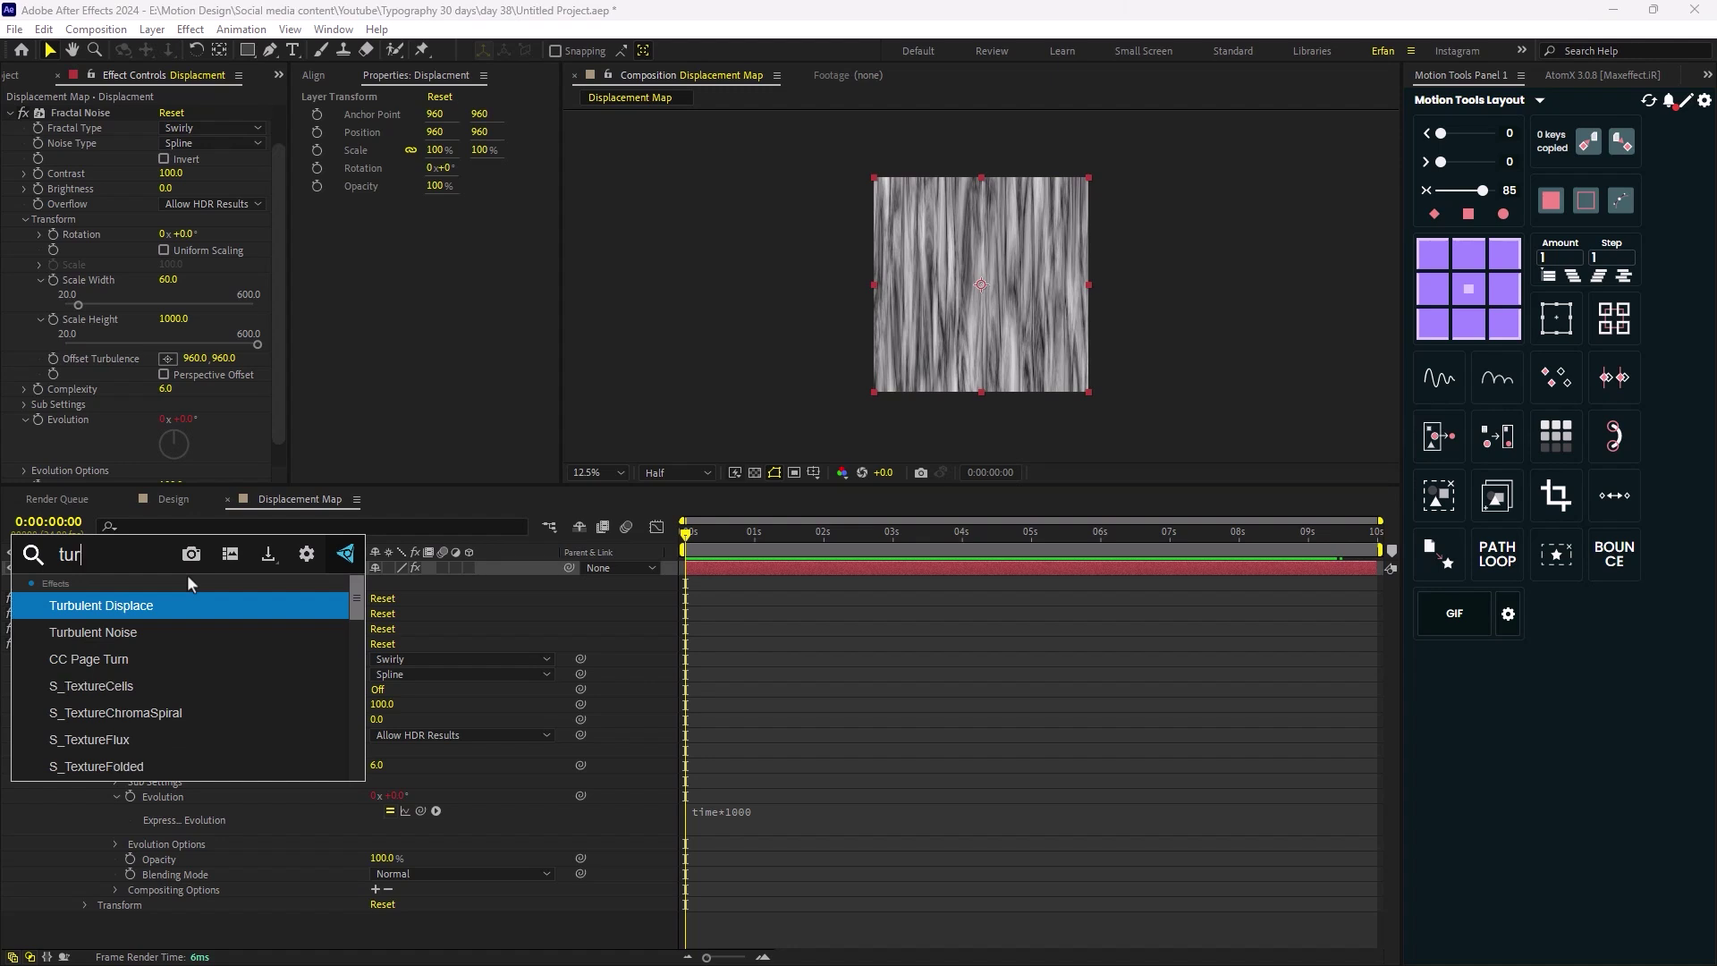
pyautogui.press('Return')
pyautogui.click(805, 756)
pyautogui.press('space')
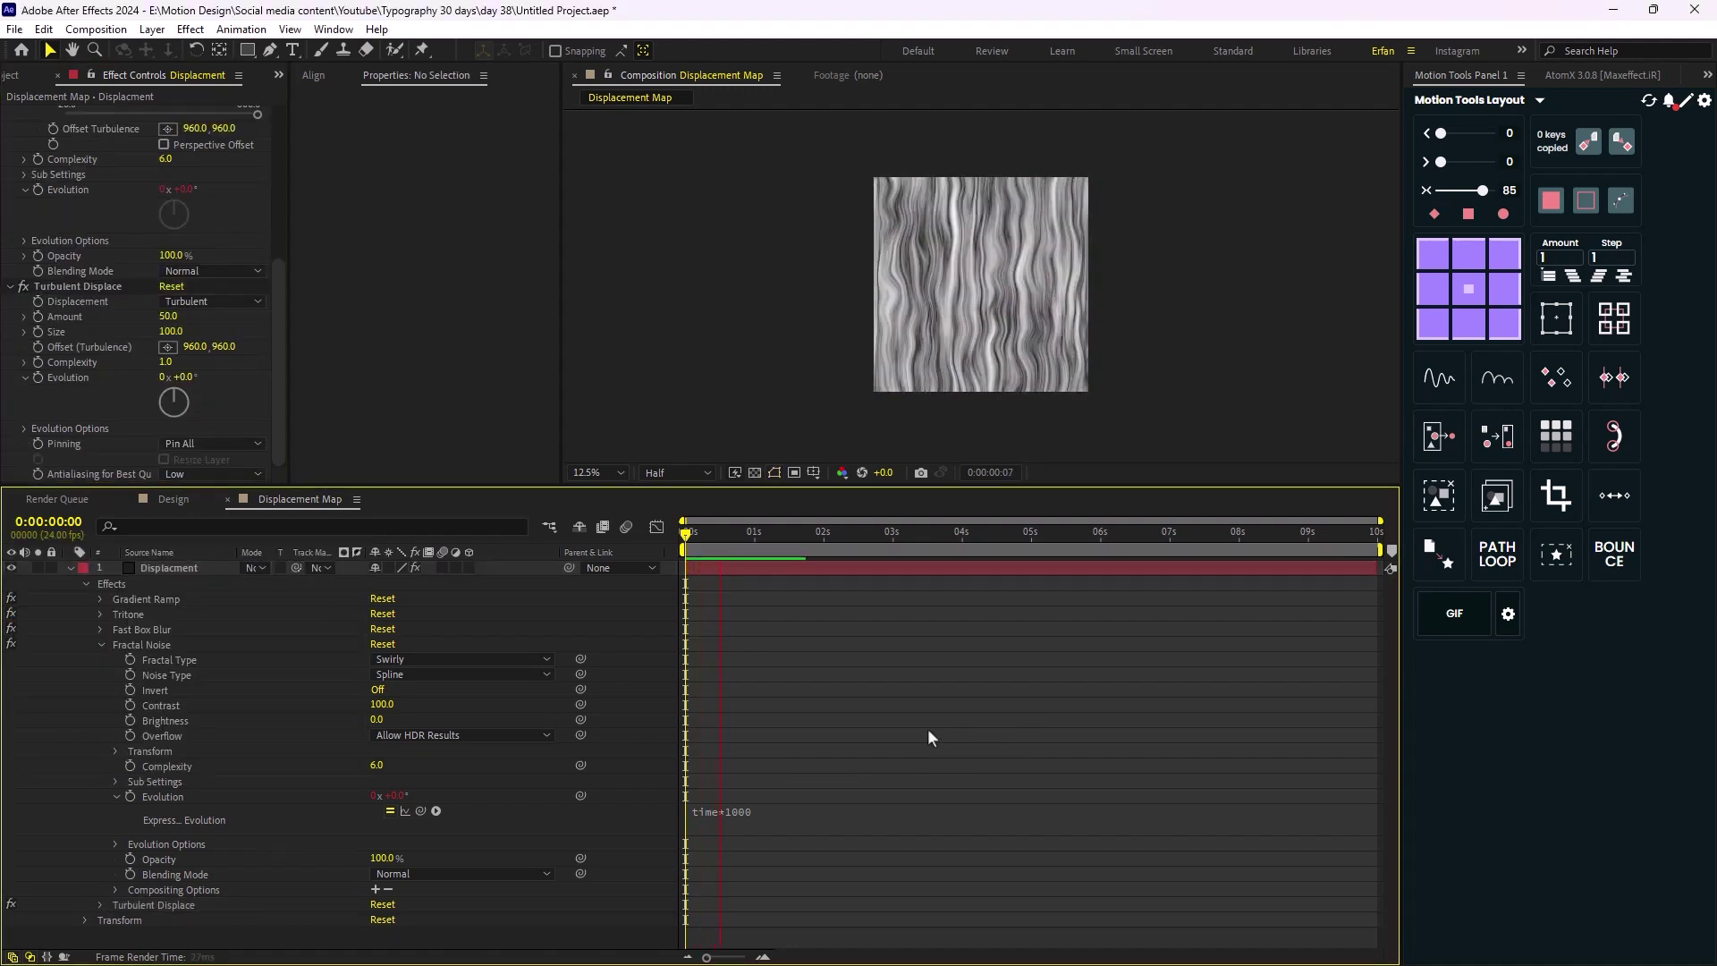
pyautogui.press('space')
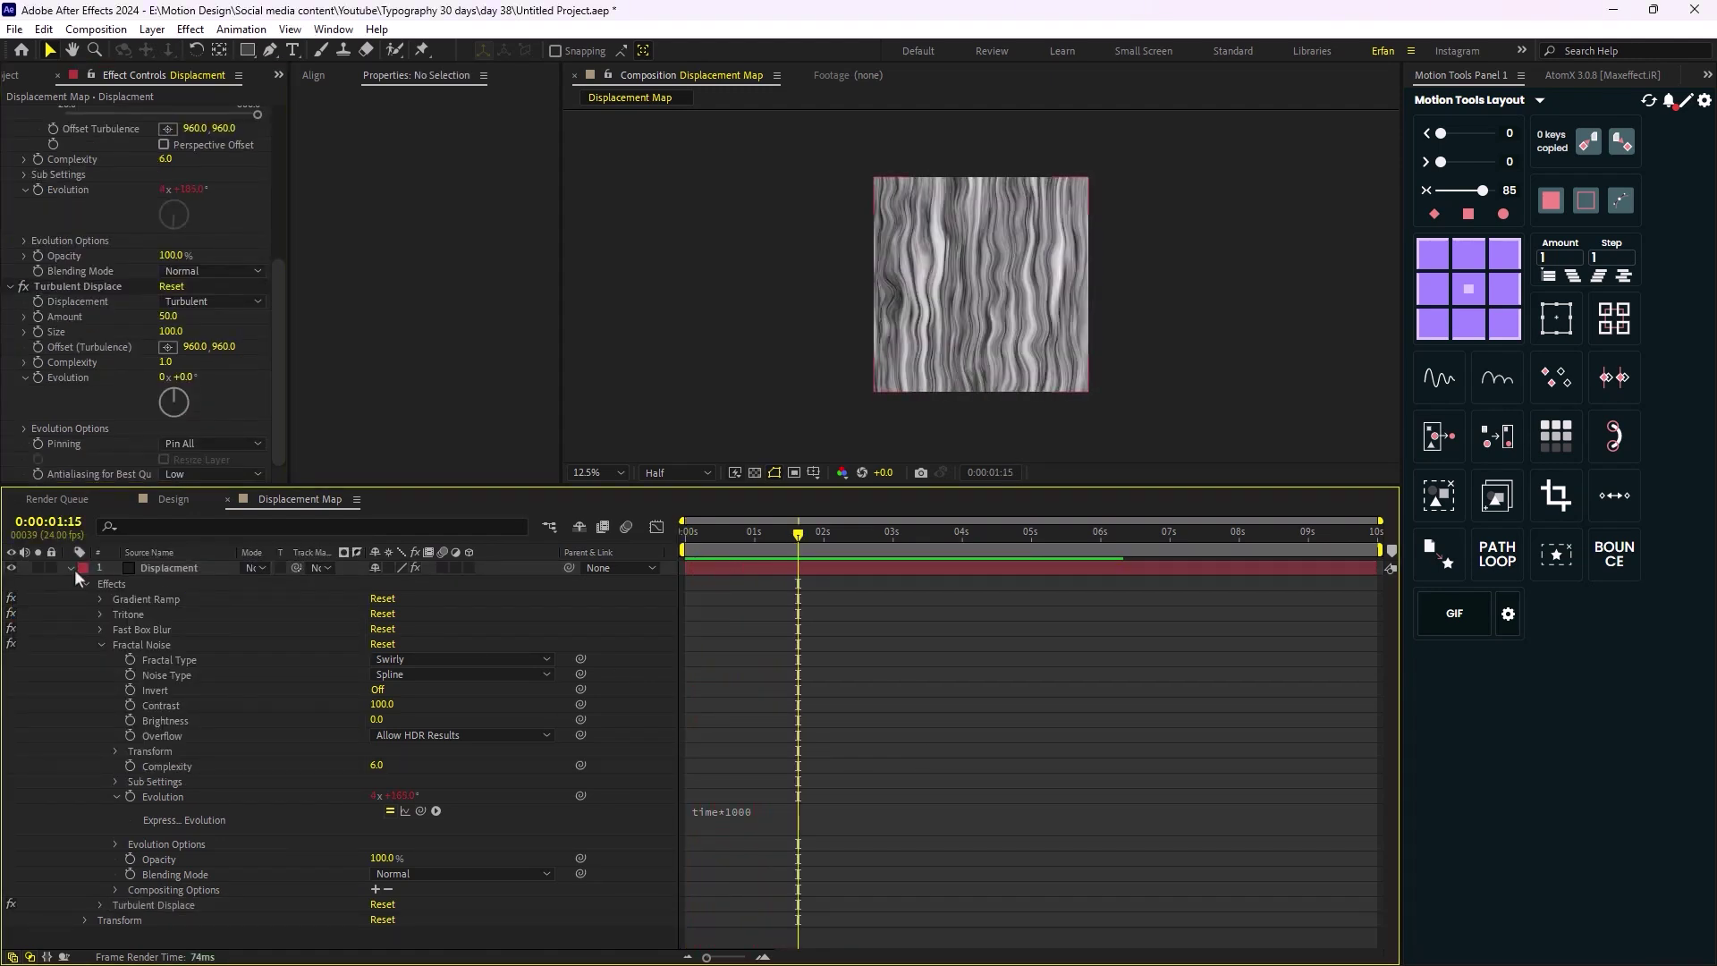
# Hide the displacement solid and add the Design composition beneath it in the Displacement Map composition
pyautogui.click(70, 569)
pyautogui.click(12, 568)
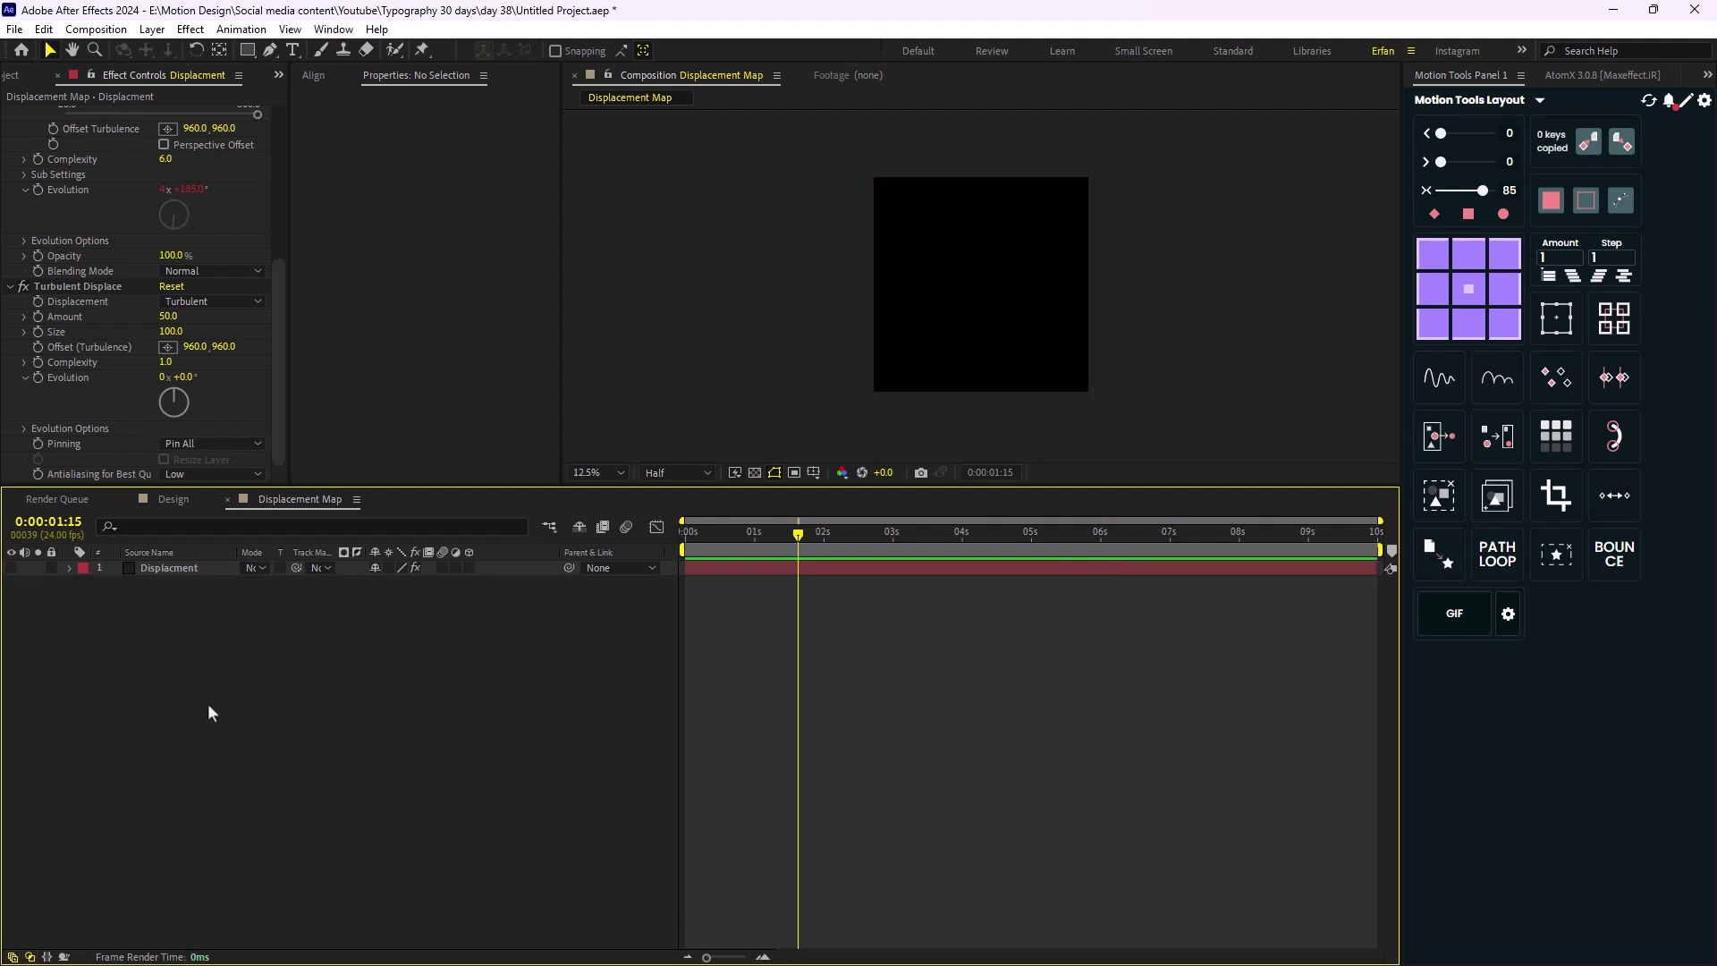
pyautogui.click(28, 75)
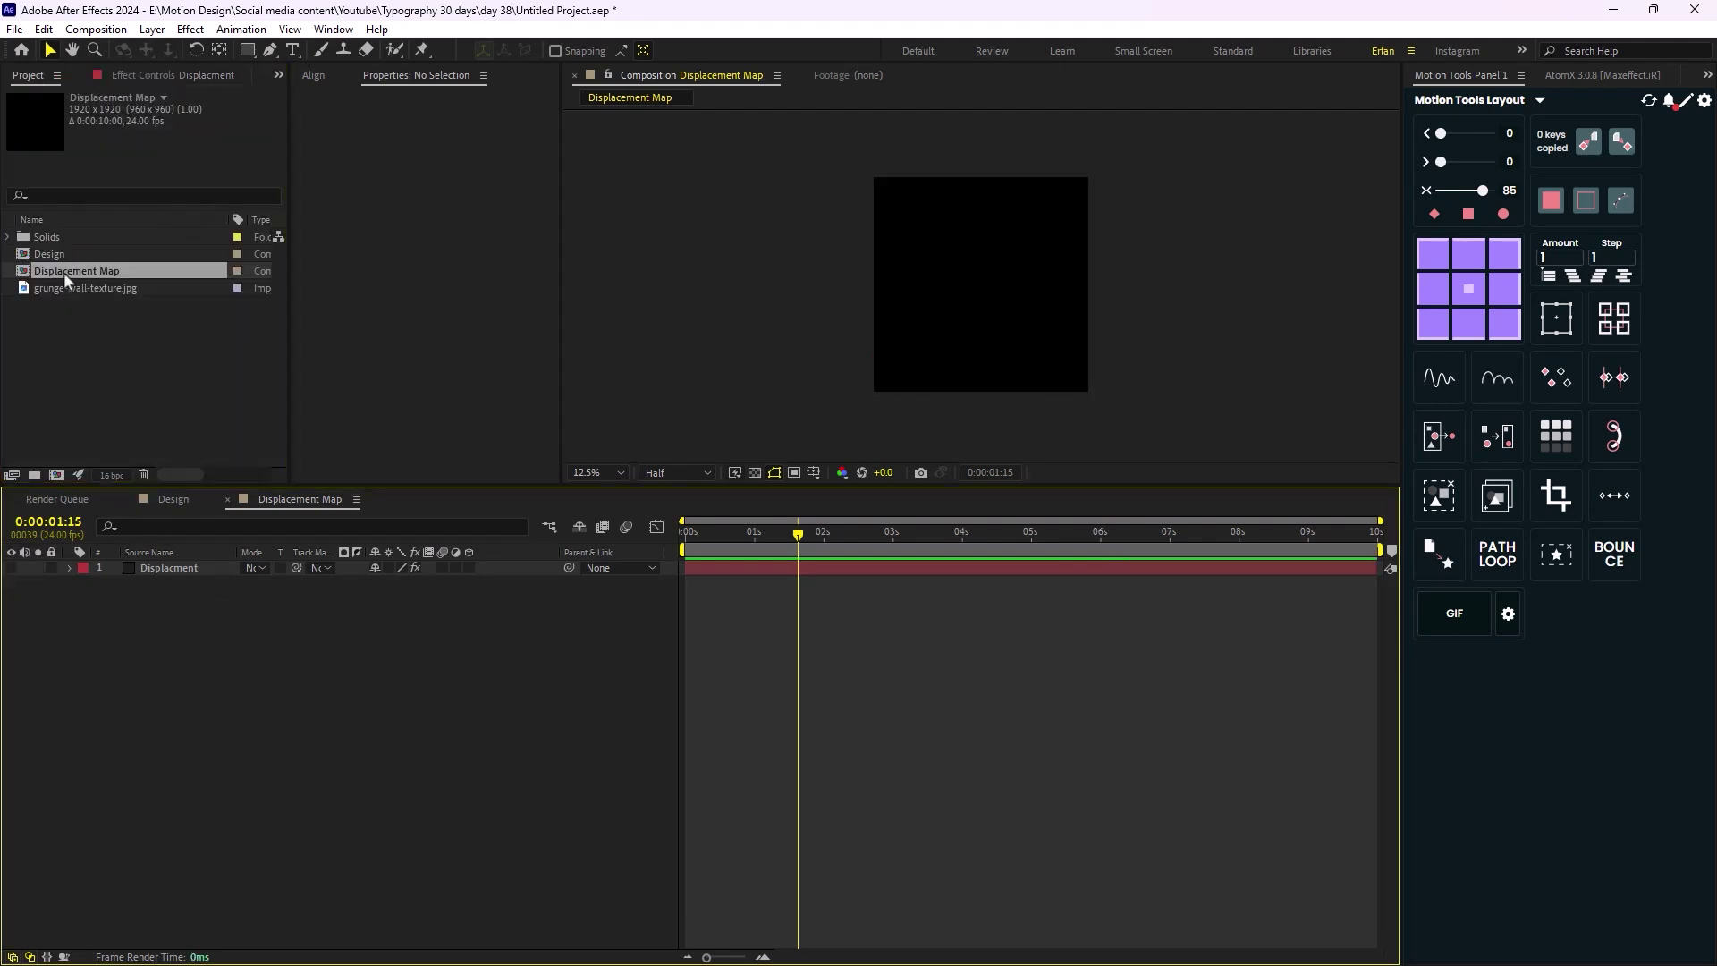
pyautogui.moveTo(63, 256); pyautogui.dragTo(65, 709)
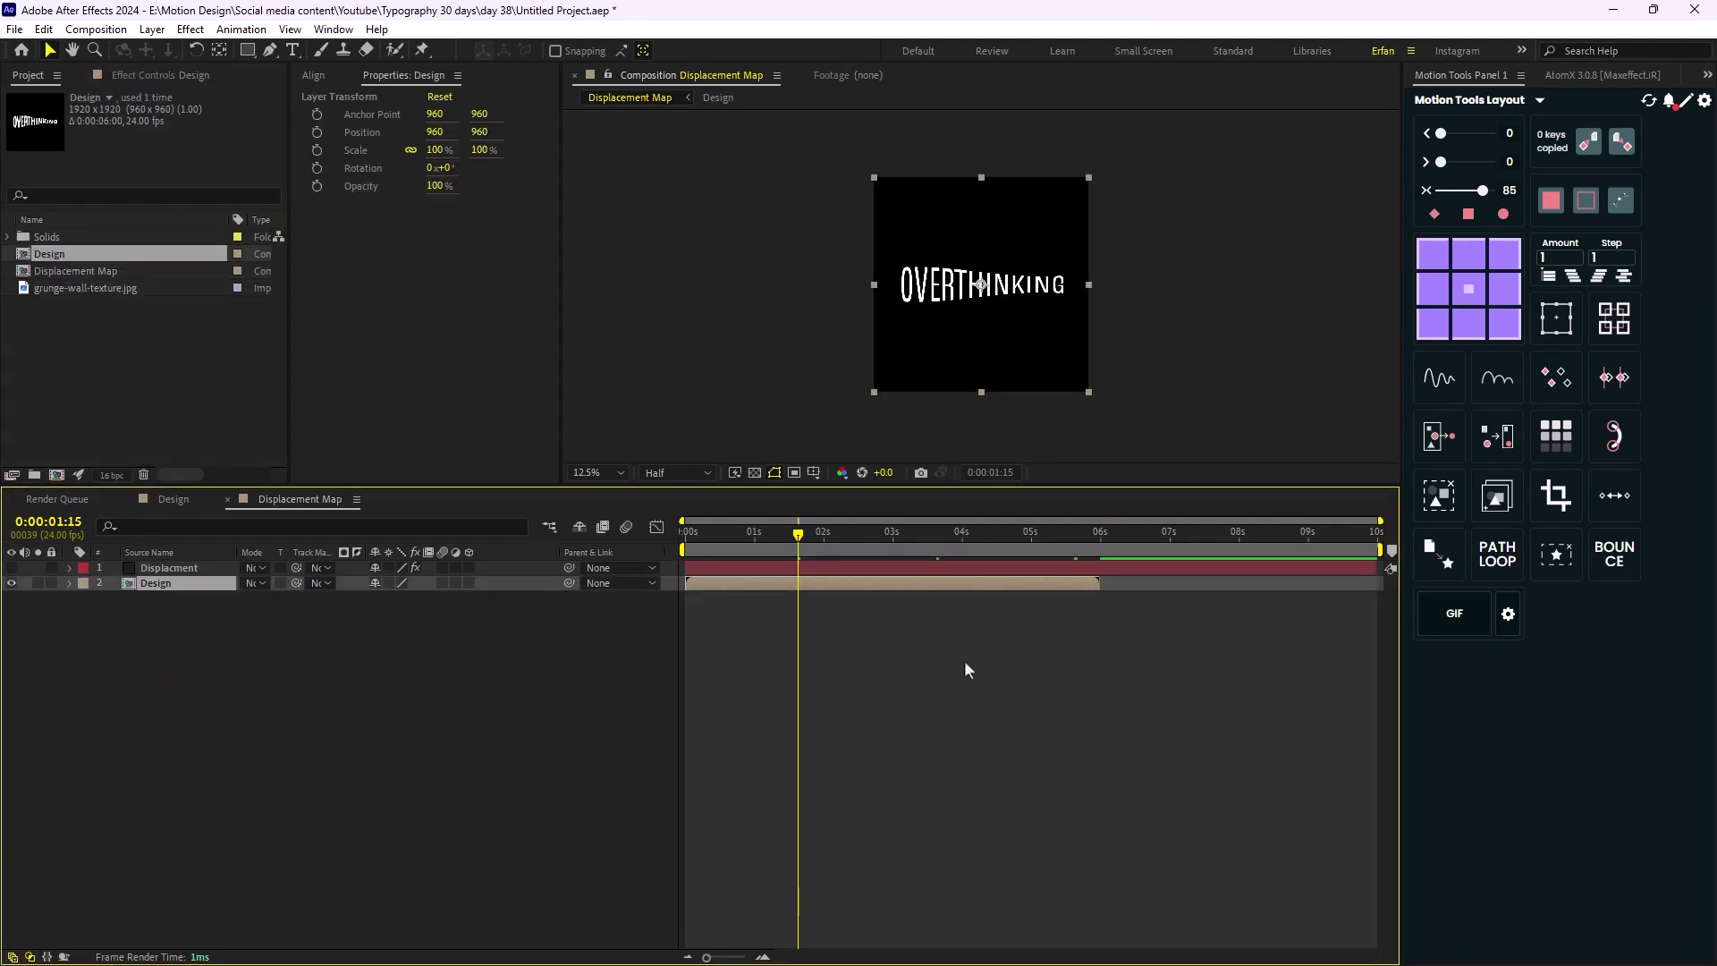
# Shorten the work area to the Design layer's end at 6 seconds and trim the composition to it
pyautogui.moveTo(1381, 550); pyautogui.dragTo(1108, 579)
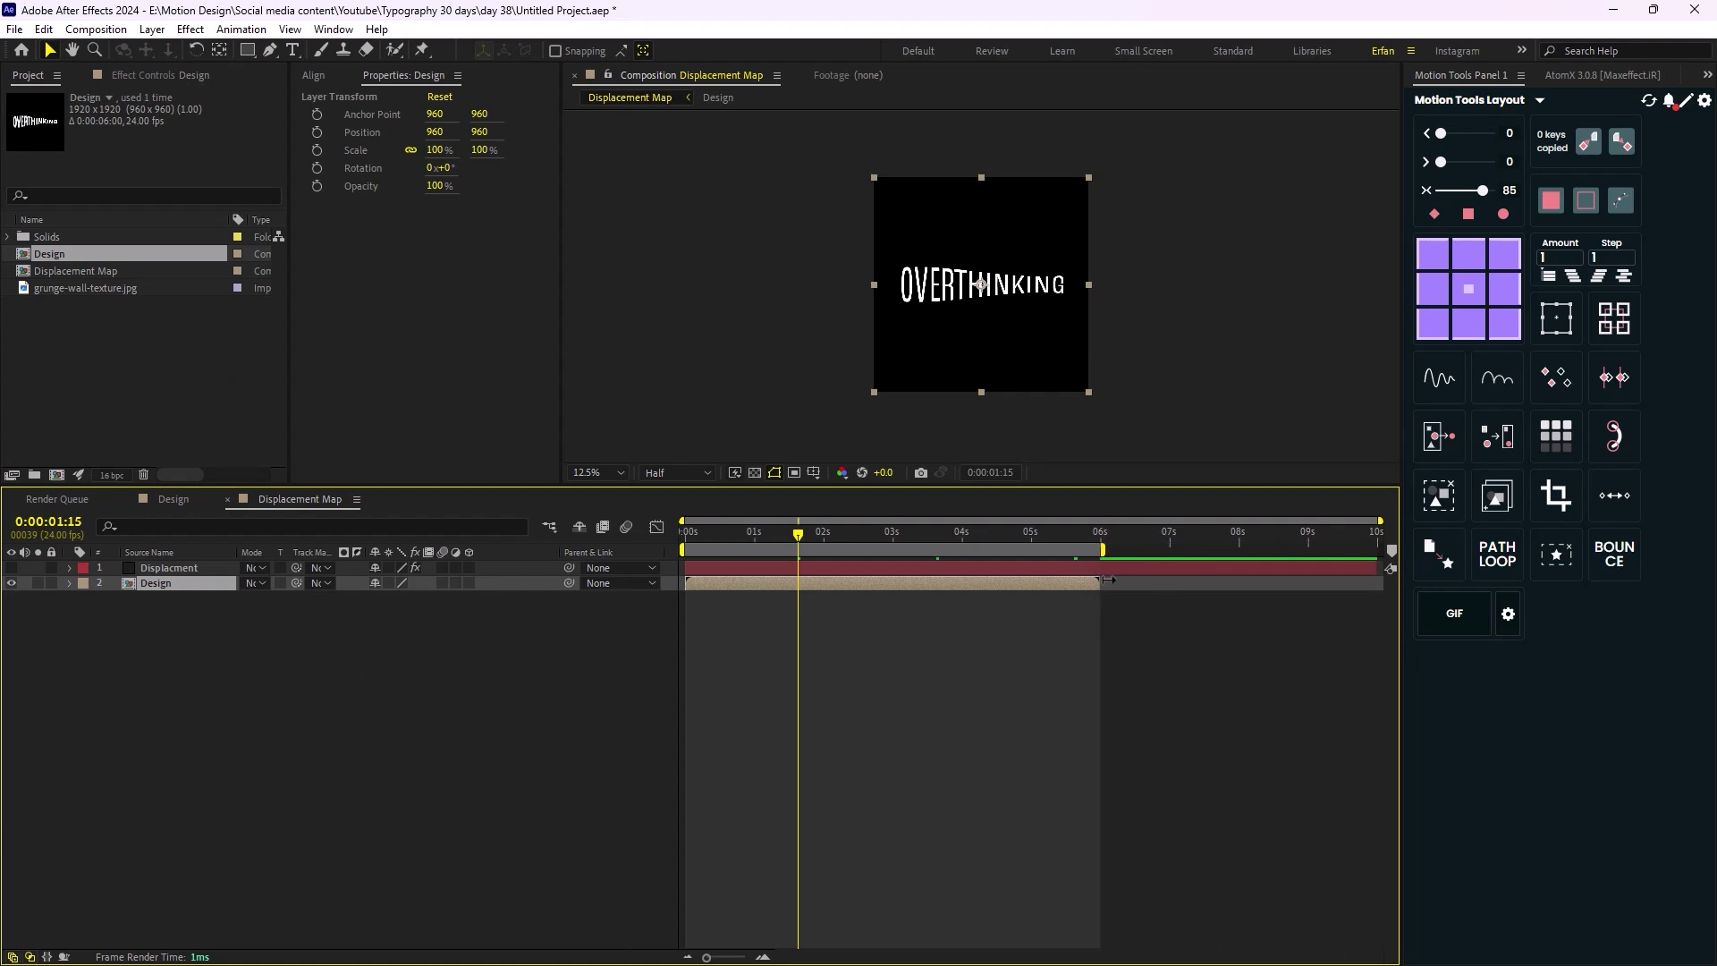
pyautogui.rightClick(1081, 560)
pyautogui.click(1162, 608)
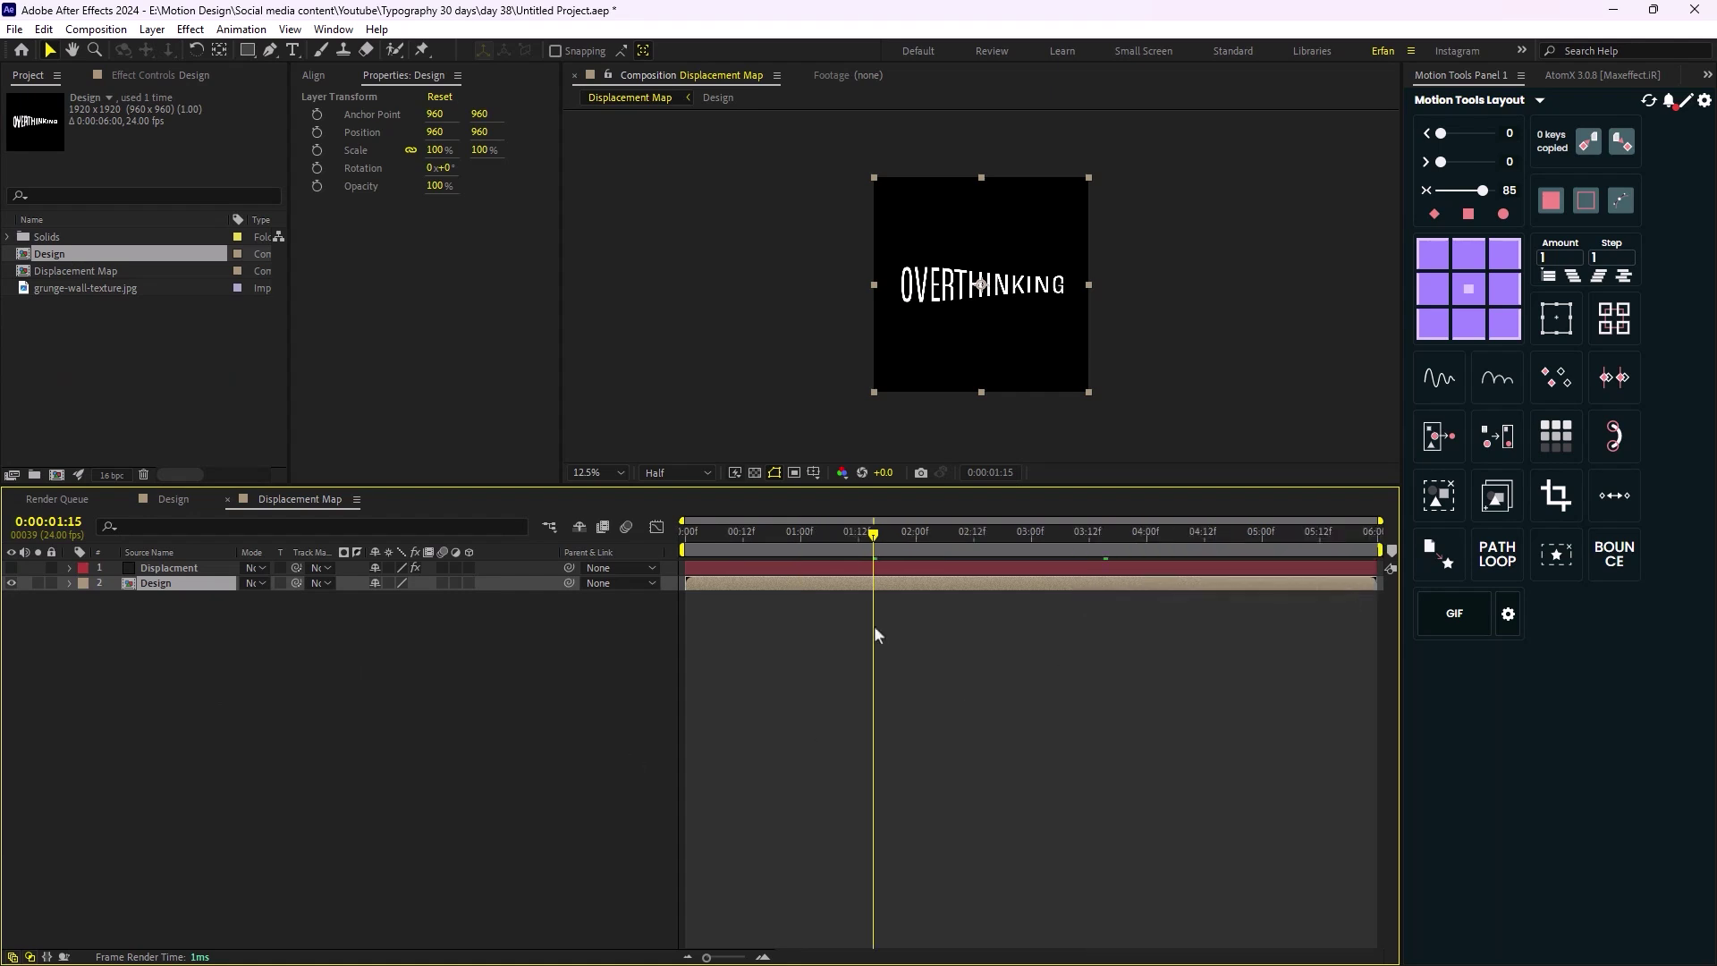
# Apply the Time Displacement effect to the Design layer
pyautogui.click(182, 726)
pyautogui.click(165, 588)
pyautogui.hotkey('ctrl', 'space')
pyautogui.write('time')
pyautogui.press('Down')
pyautogui.press('Down')
pyautogui.press('Down')
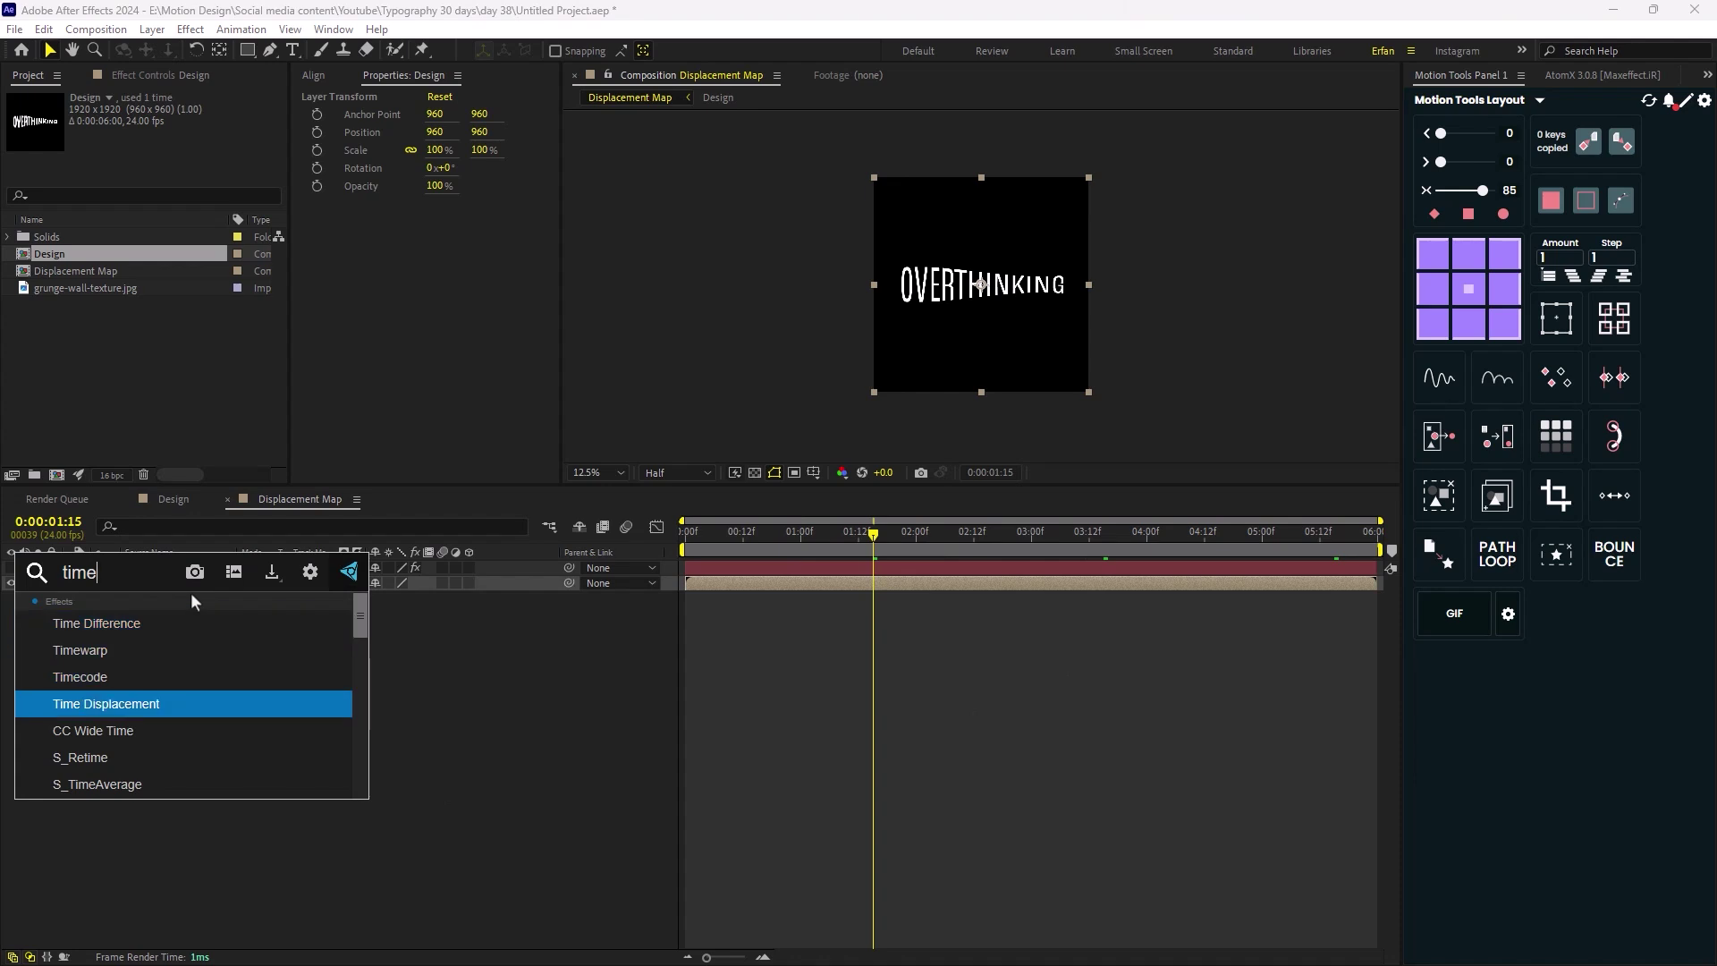
pyautogui.press('Return')
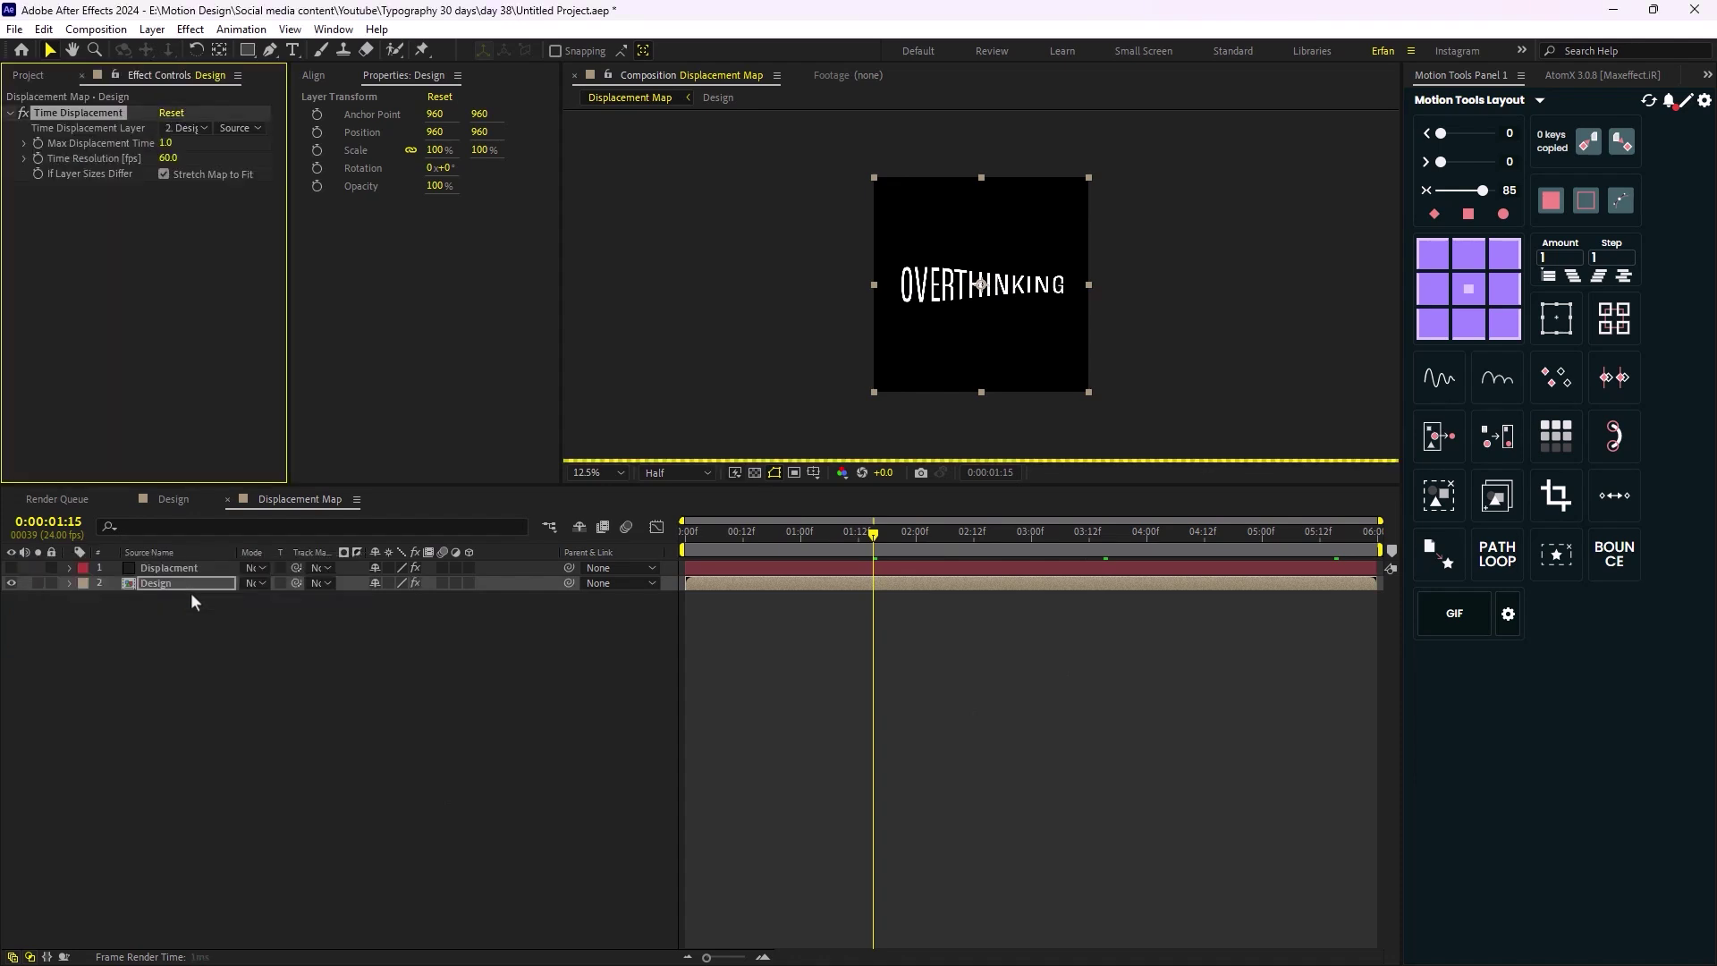
# Set the Time Displacement Layer to the displacement solid, using its Effects & Masks as the source
pyautogui.click(185, 128)
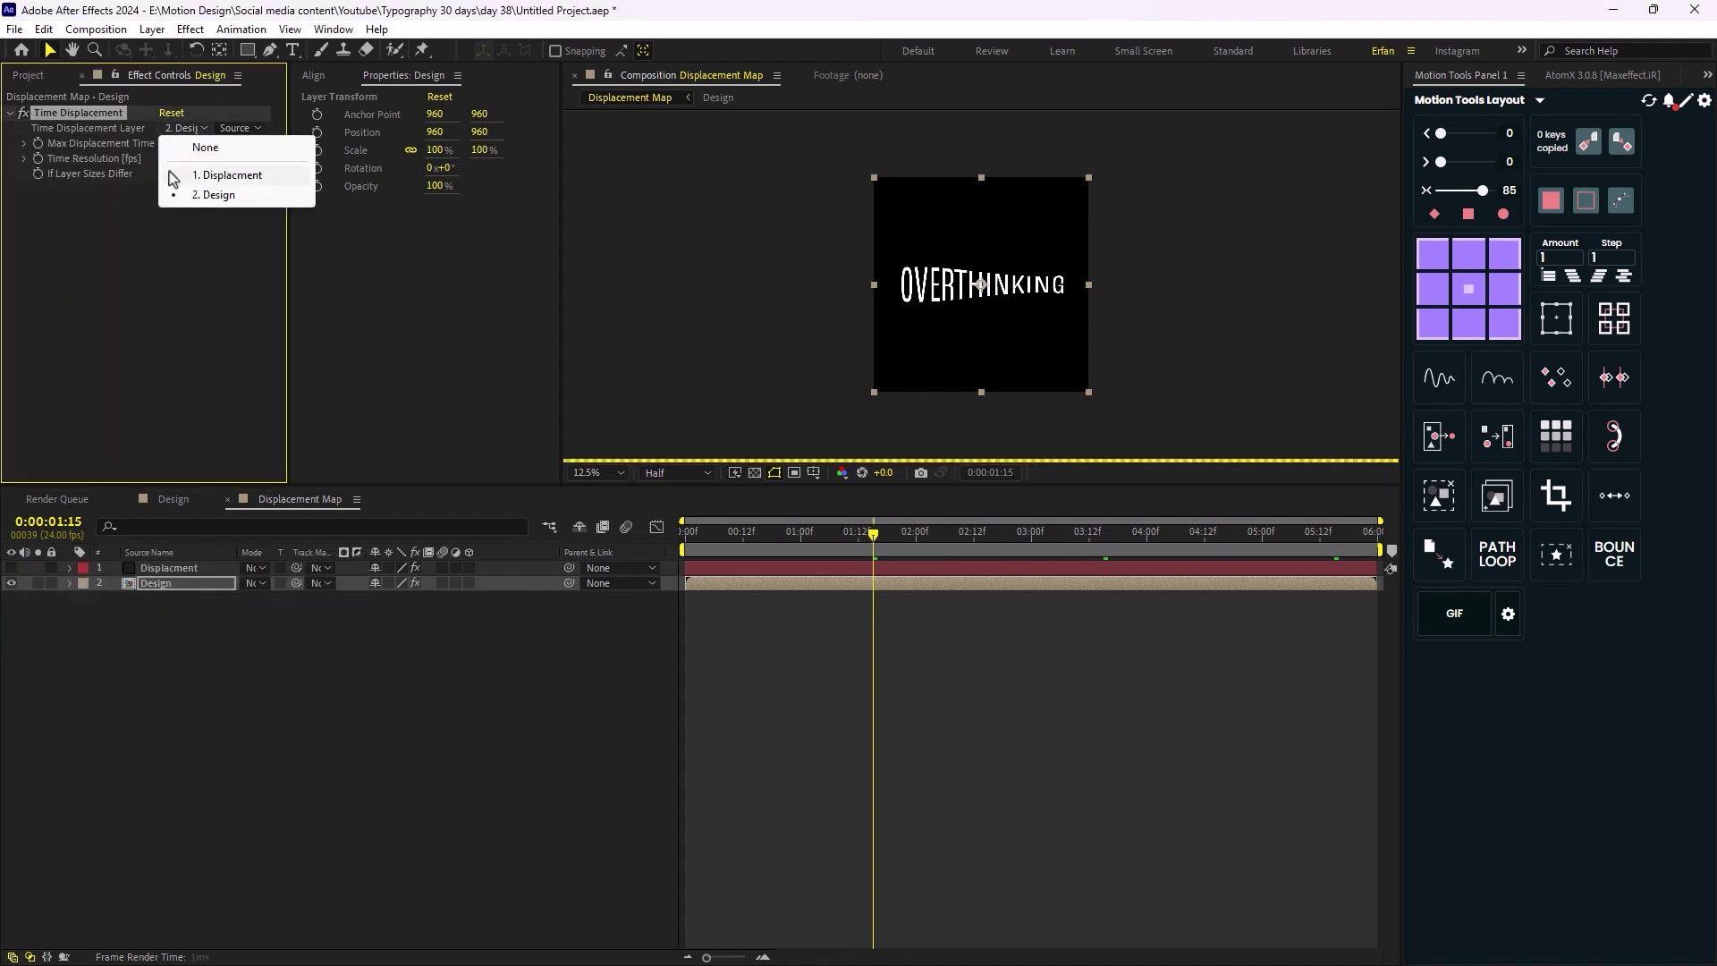
pyautogui.click(227, 175)
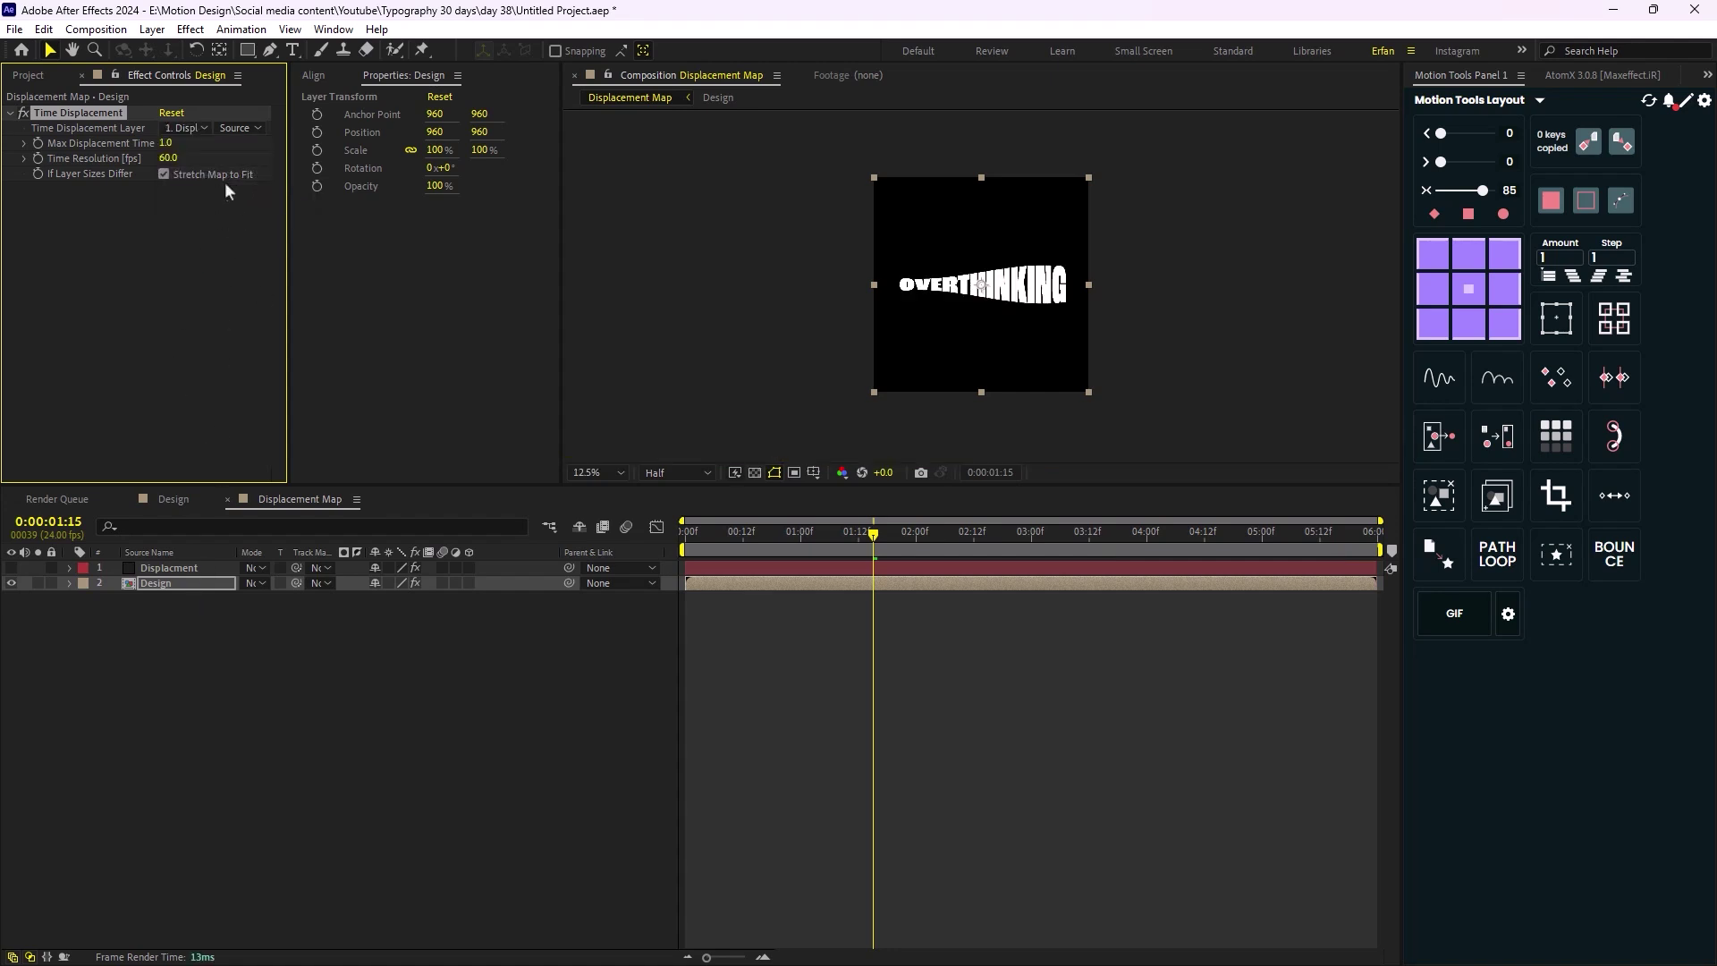
pyautogui.click(244, 128)
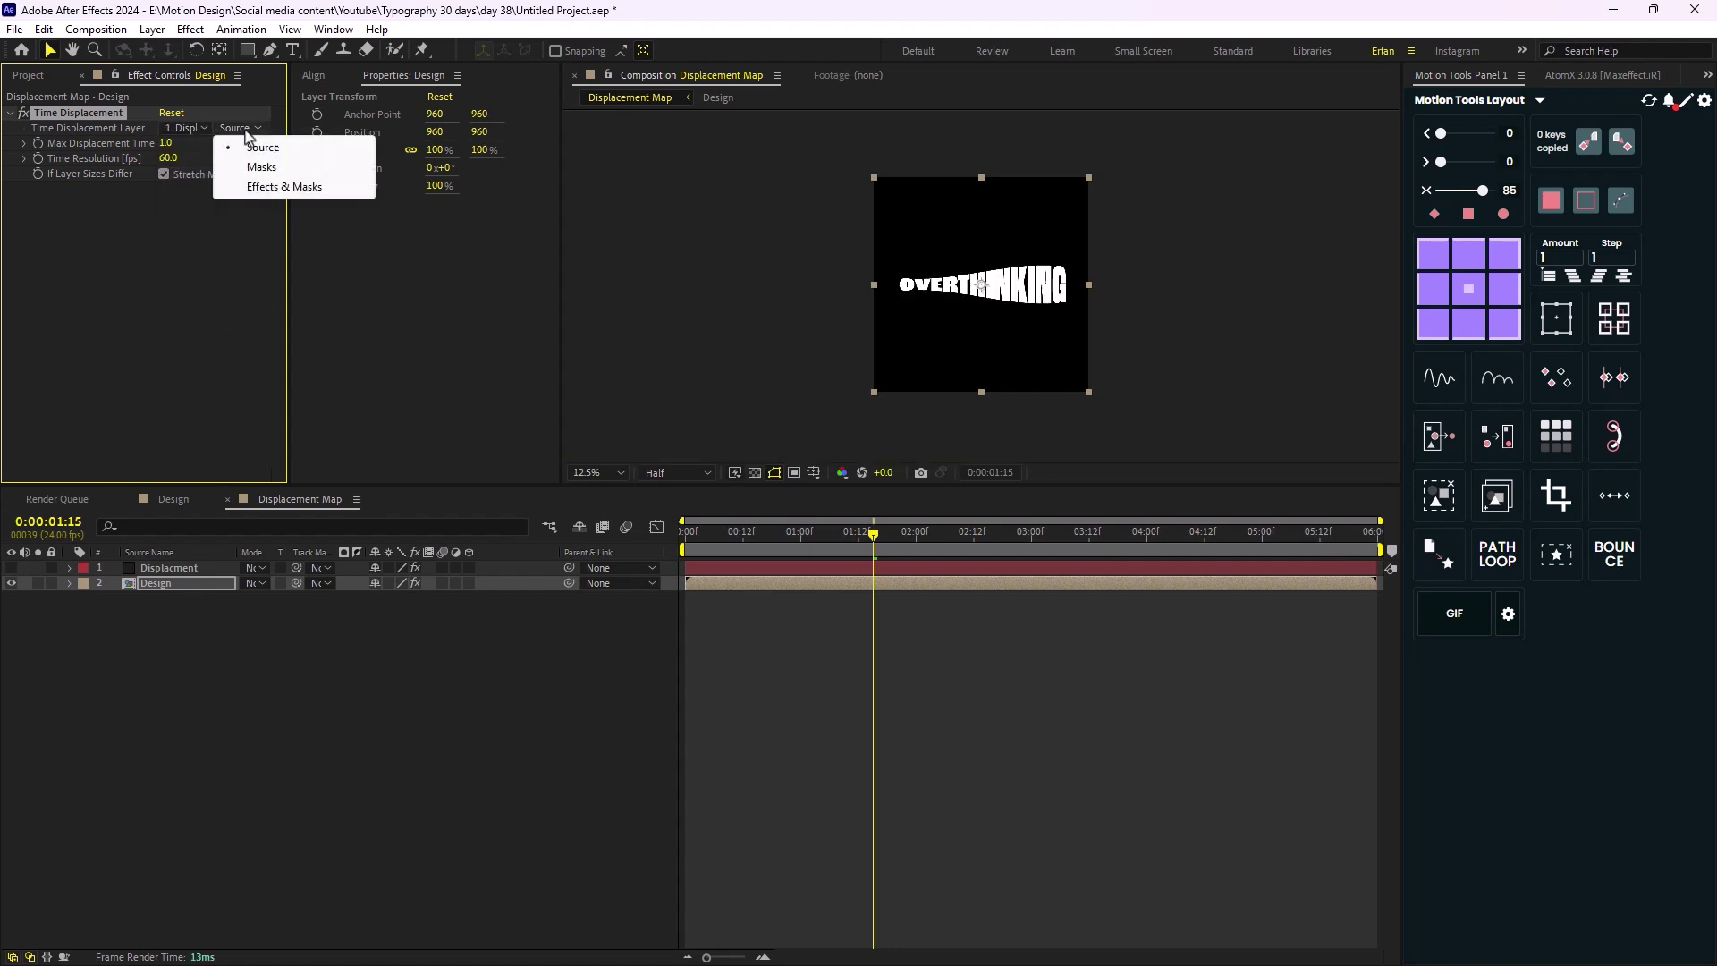
pyautogui.click(261, 187)
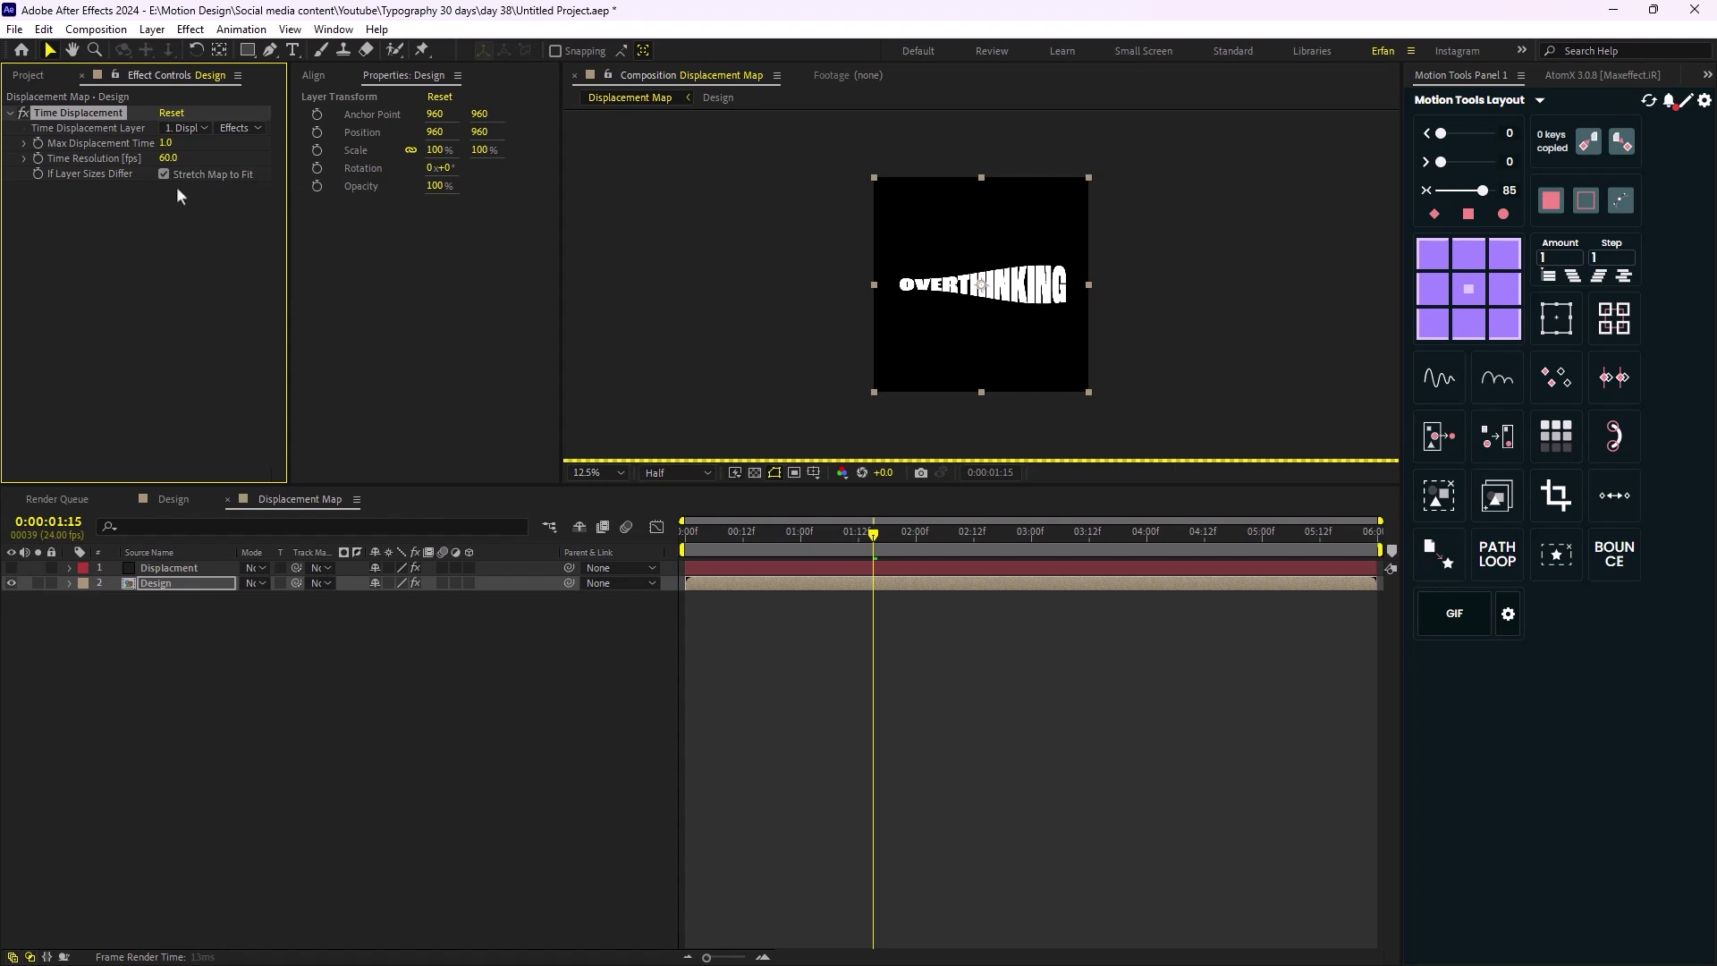
# Lower the preview resolution to Quarter and play the time-displaced text from the start
pyautogui.moveTo(863, 538); pyautogui.dragTo(766, 545)
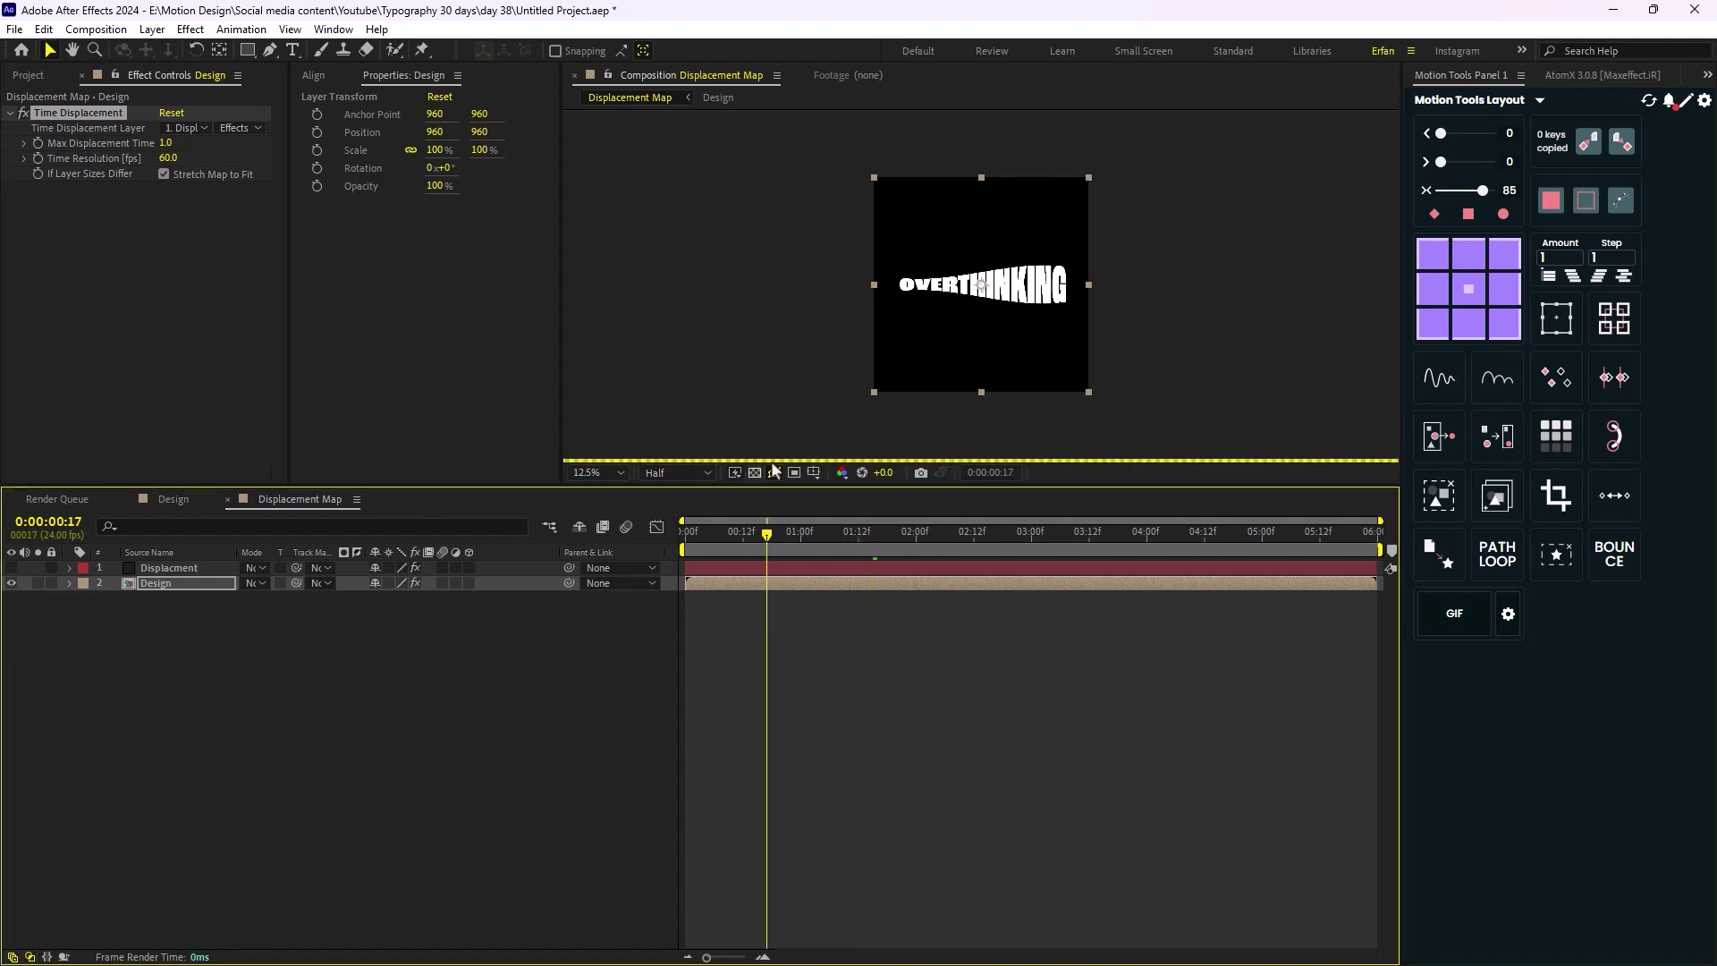
pyautogui.scroll(1, 951, 370)
pyautogui.scroll(-1, 951, 370)
pyautogui.click(689, 473)
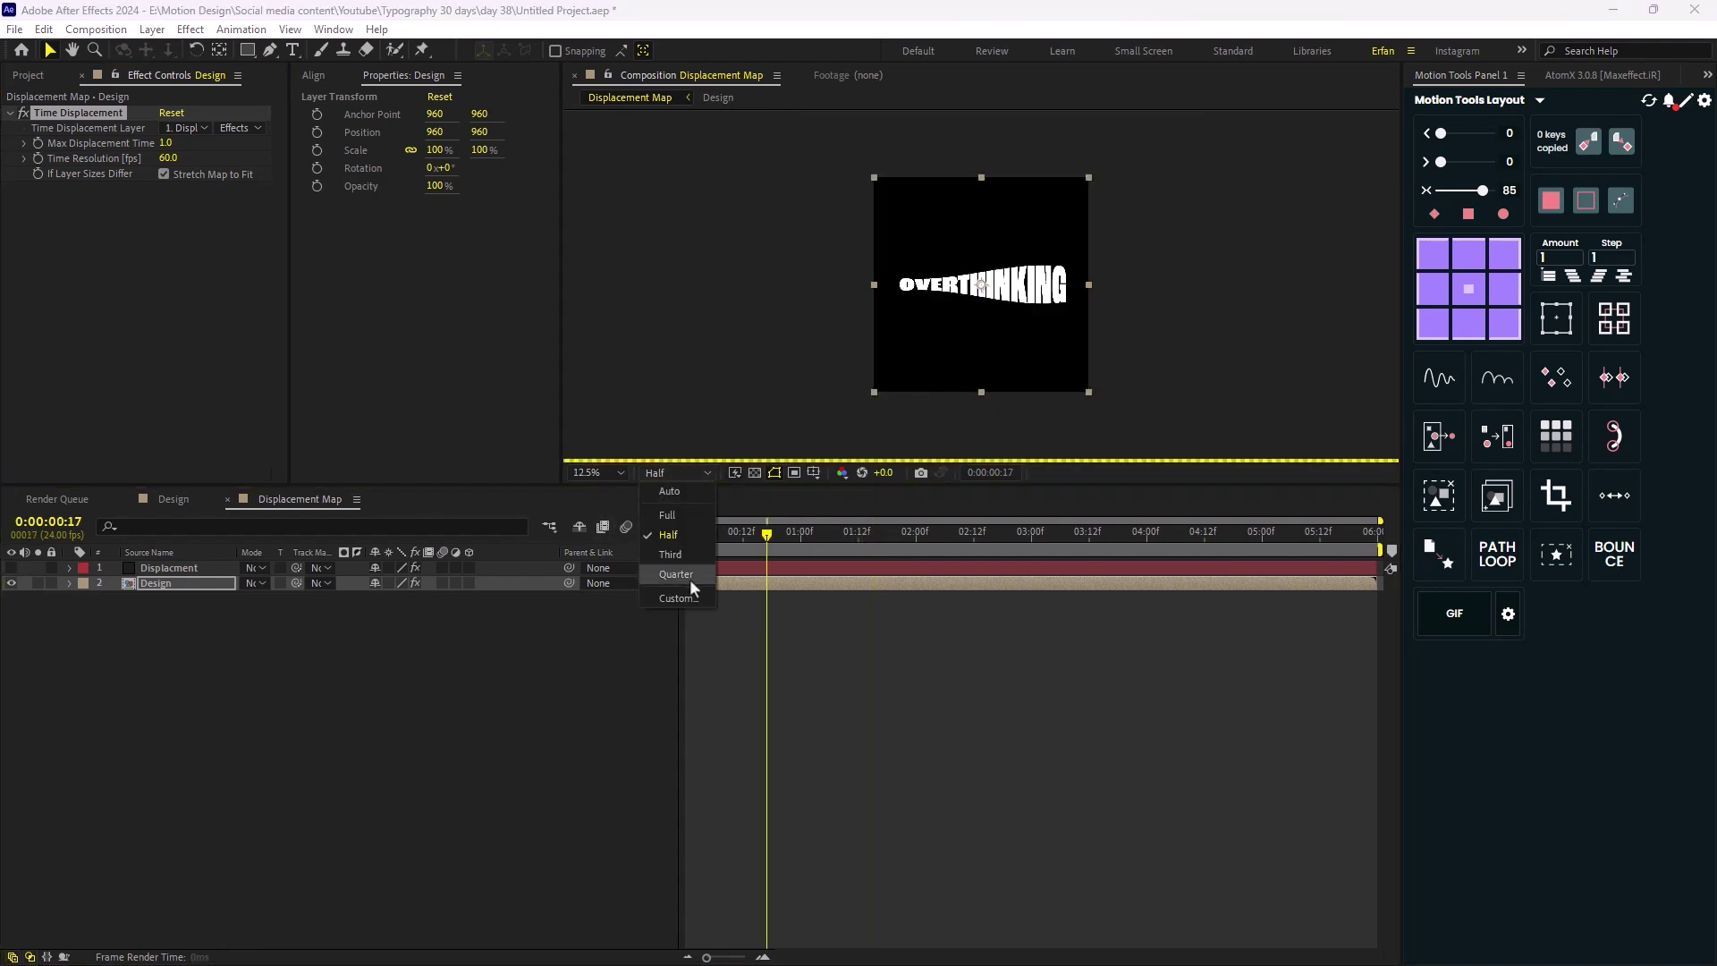
pyautogui.click(687, 575)
pyautogui.click(524, 543)
pyautogui.press('Home')
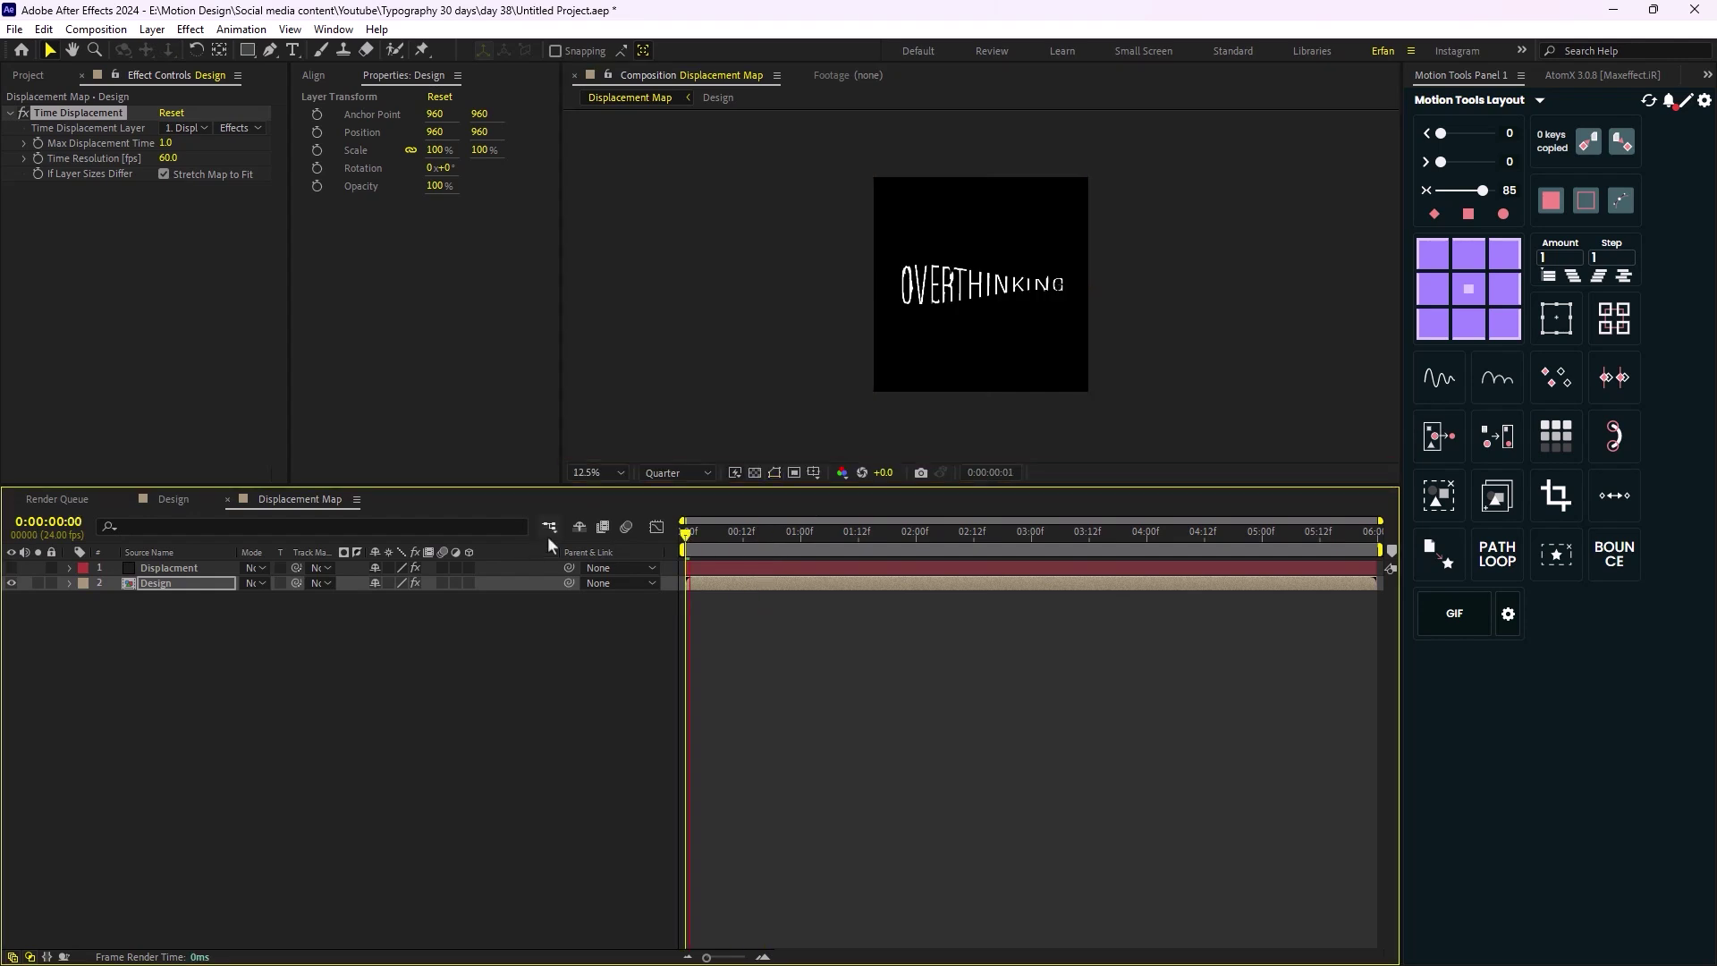
pyautogui.press('space')
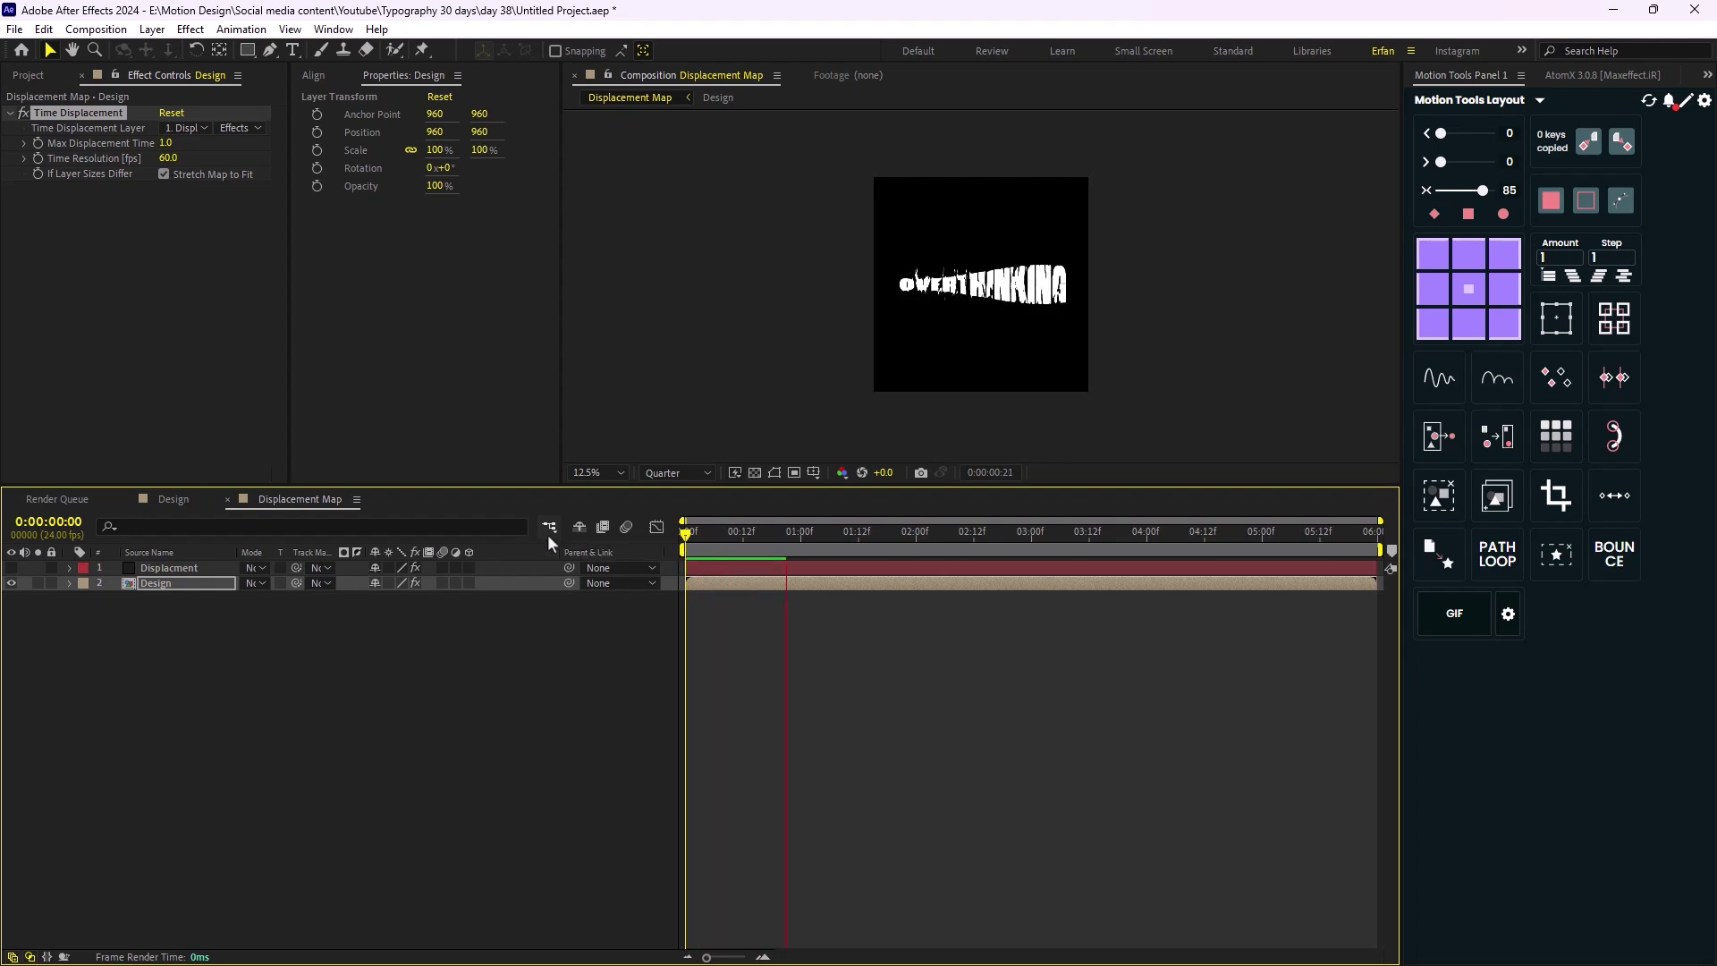
pyautogui.press('space')
pyautogui.press('.')
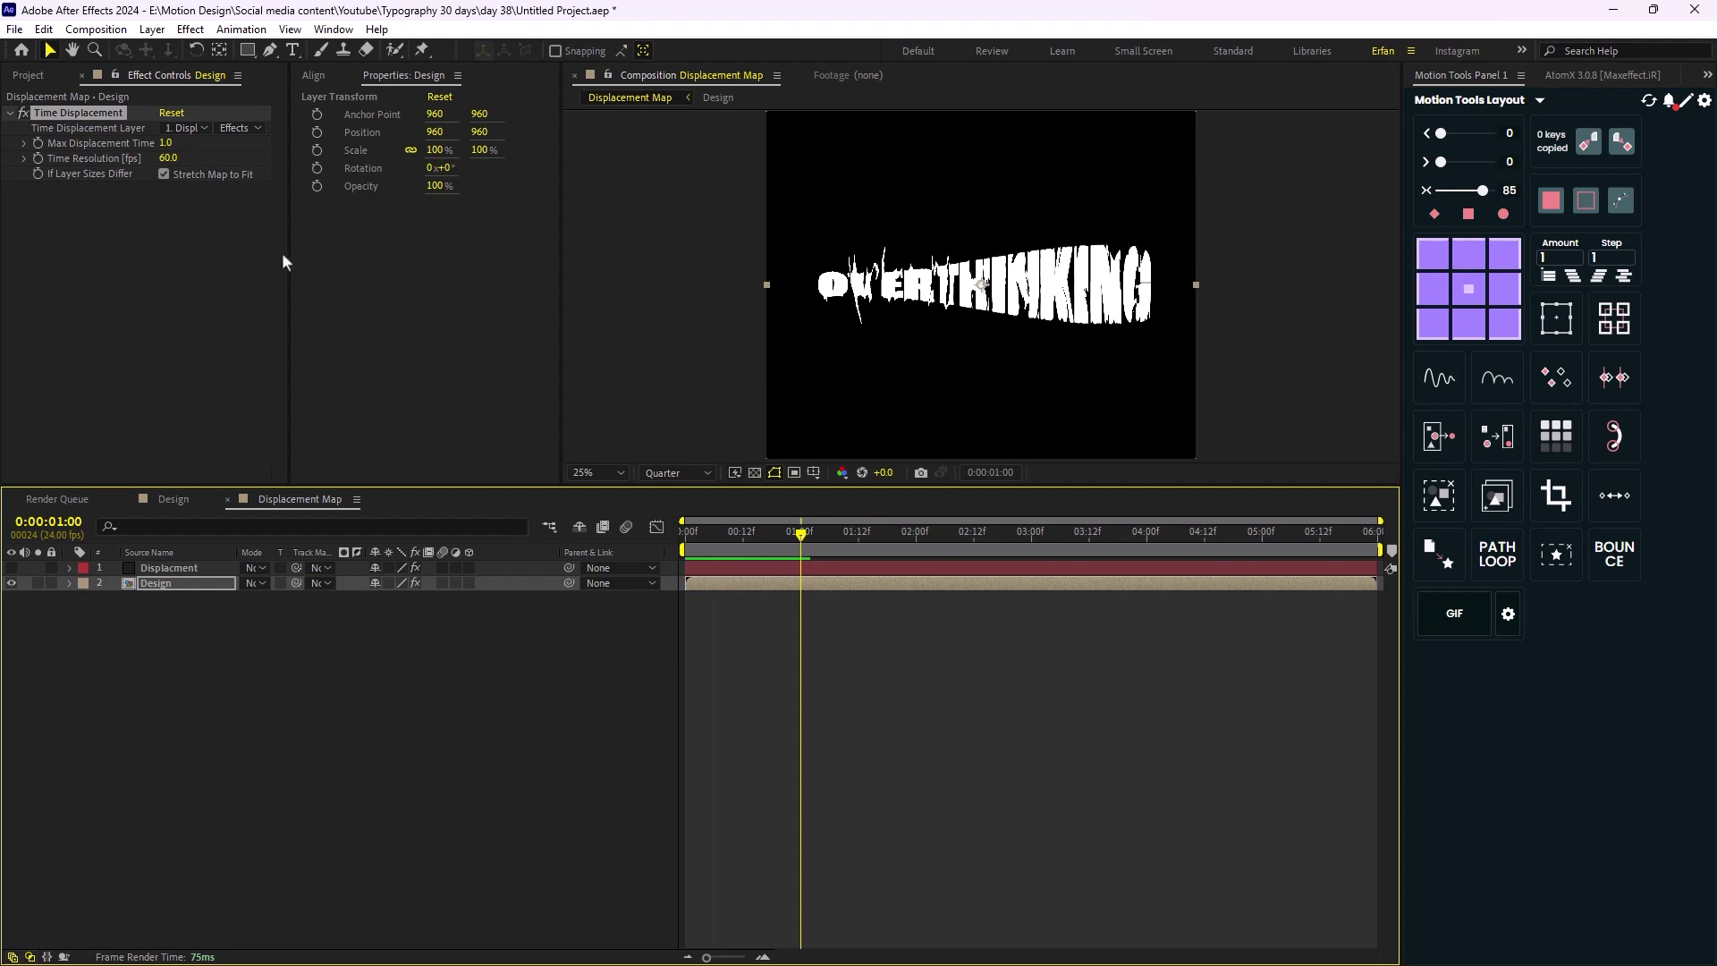
# Set the Time Displacement's Max Displacement Time to 0.4 and its Time Resolution to 200 fps, then return to the first frame
pyautogui.click(167, 143)
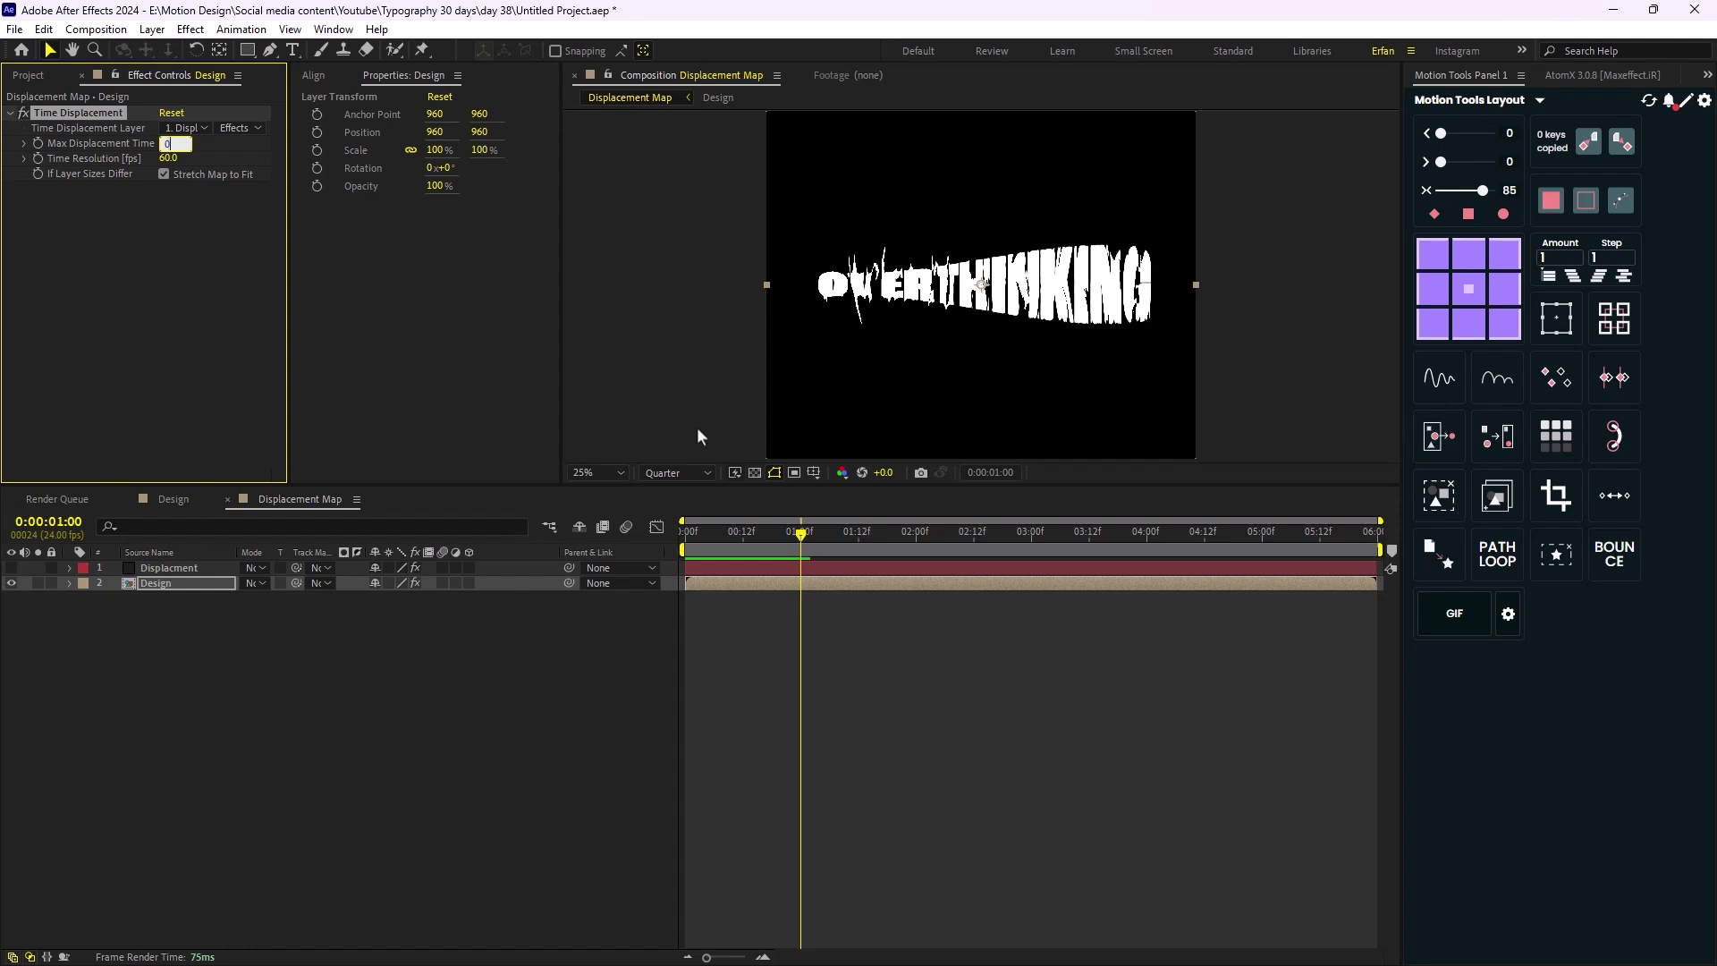
pyautogui.write('0.4')
pyautogui.press('Return')
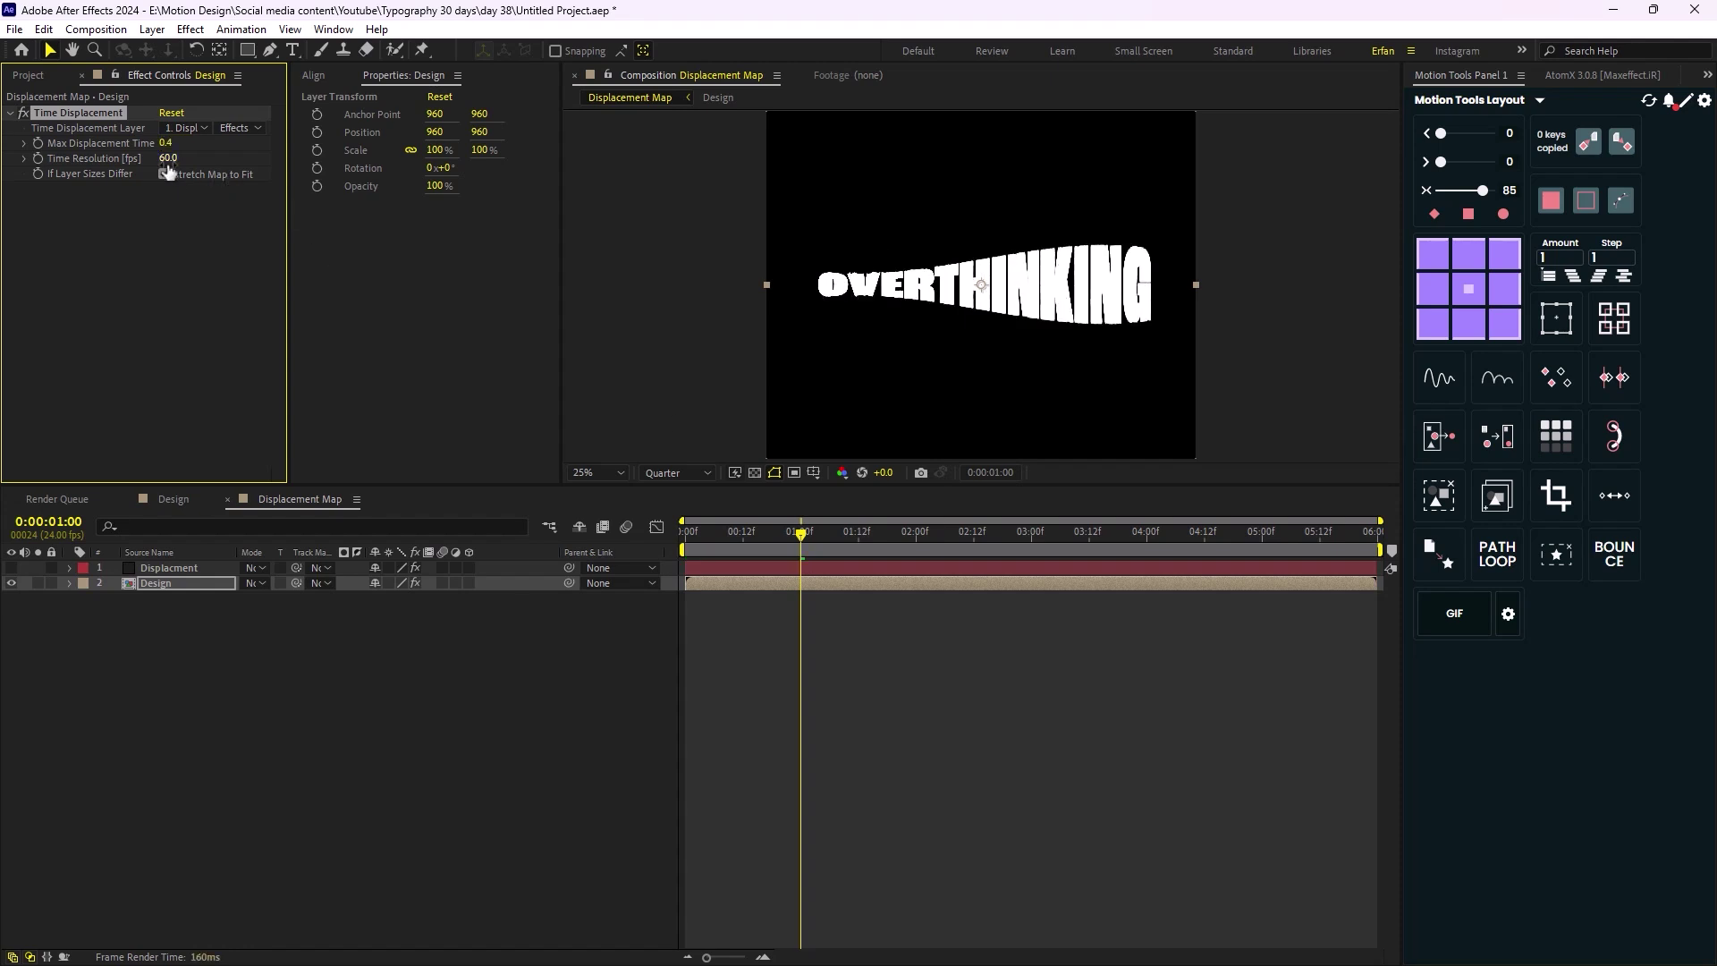
pyautogui.click(169, 158)
pyautogui.write('200')
pyautogui.press('Return')
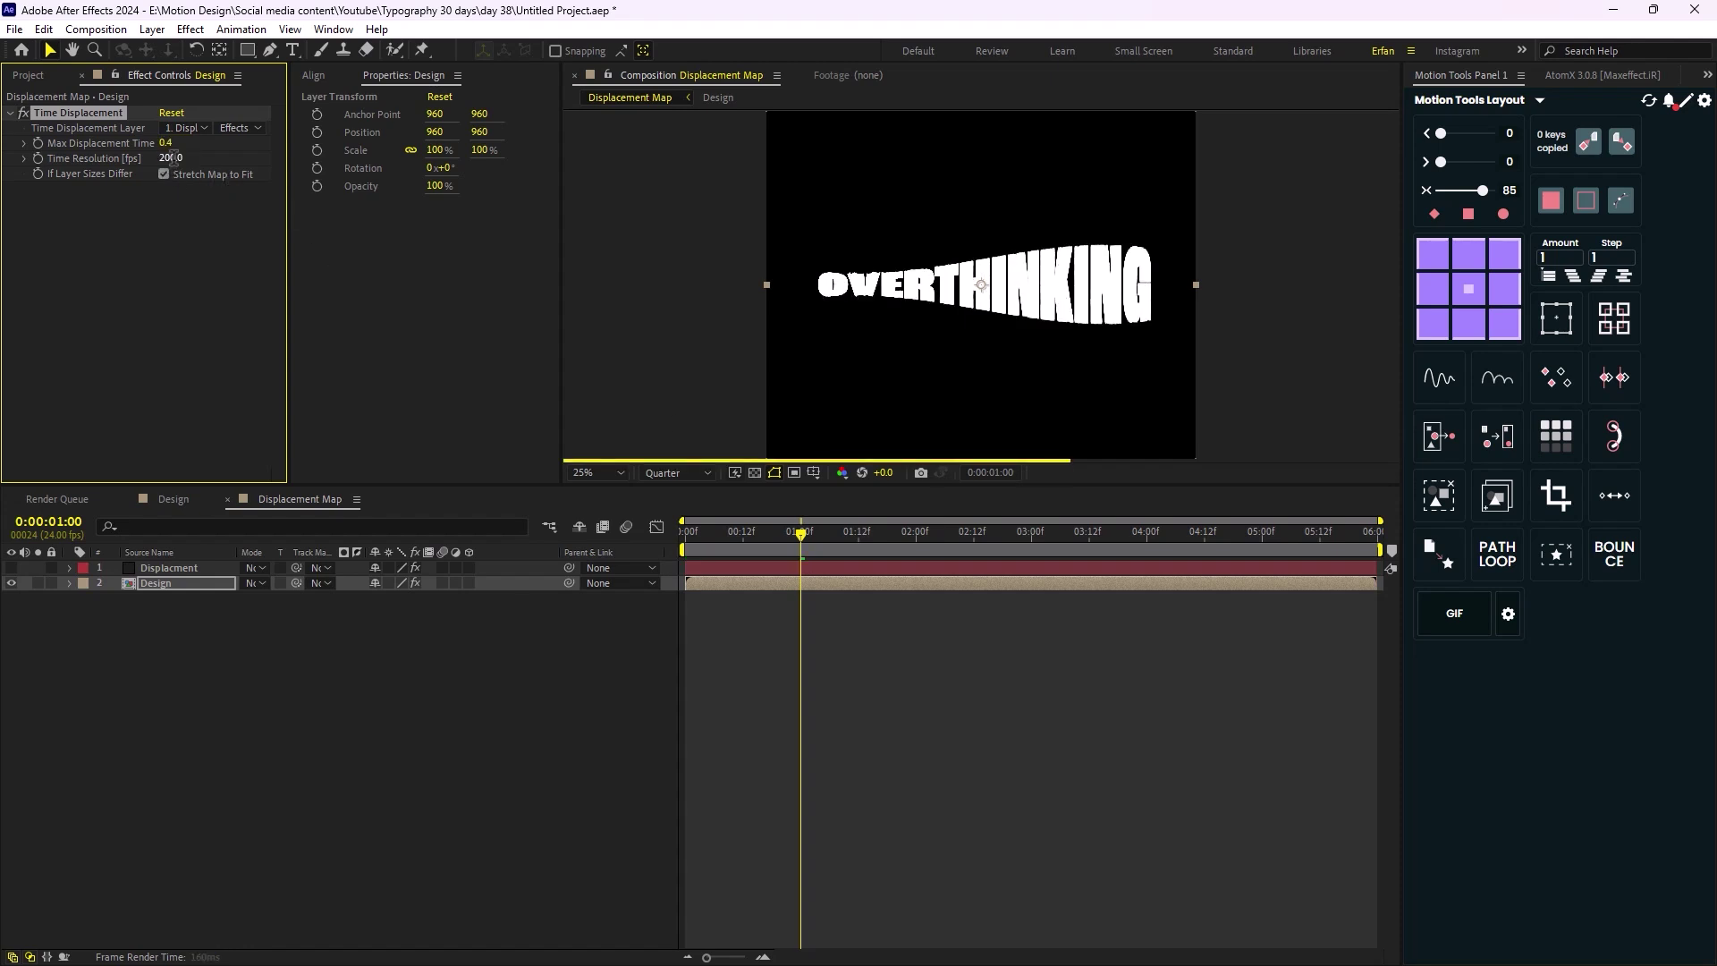
pyautogui.click(472, 554)
pyautogui.press('Home')
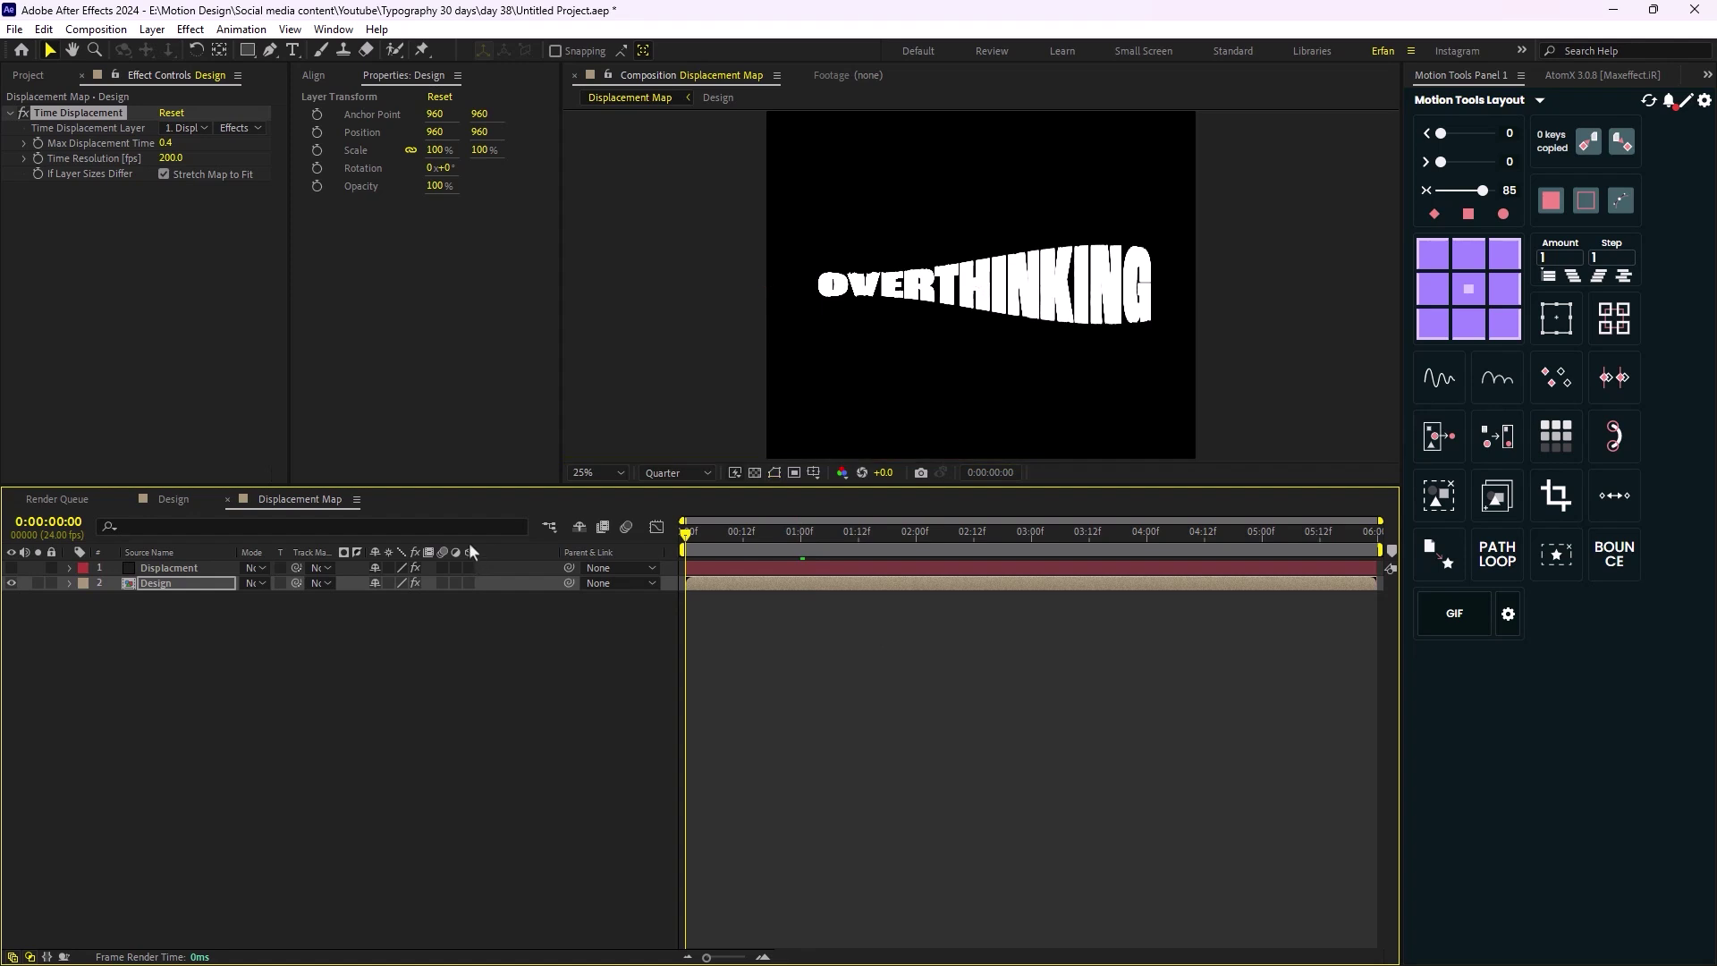
# Preview the time-displaced text animation from the first frame
pyautogui.press('space')
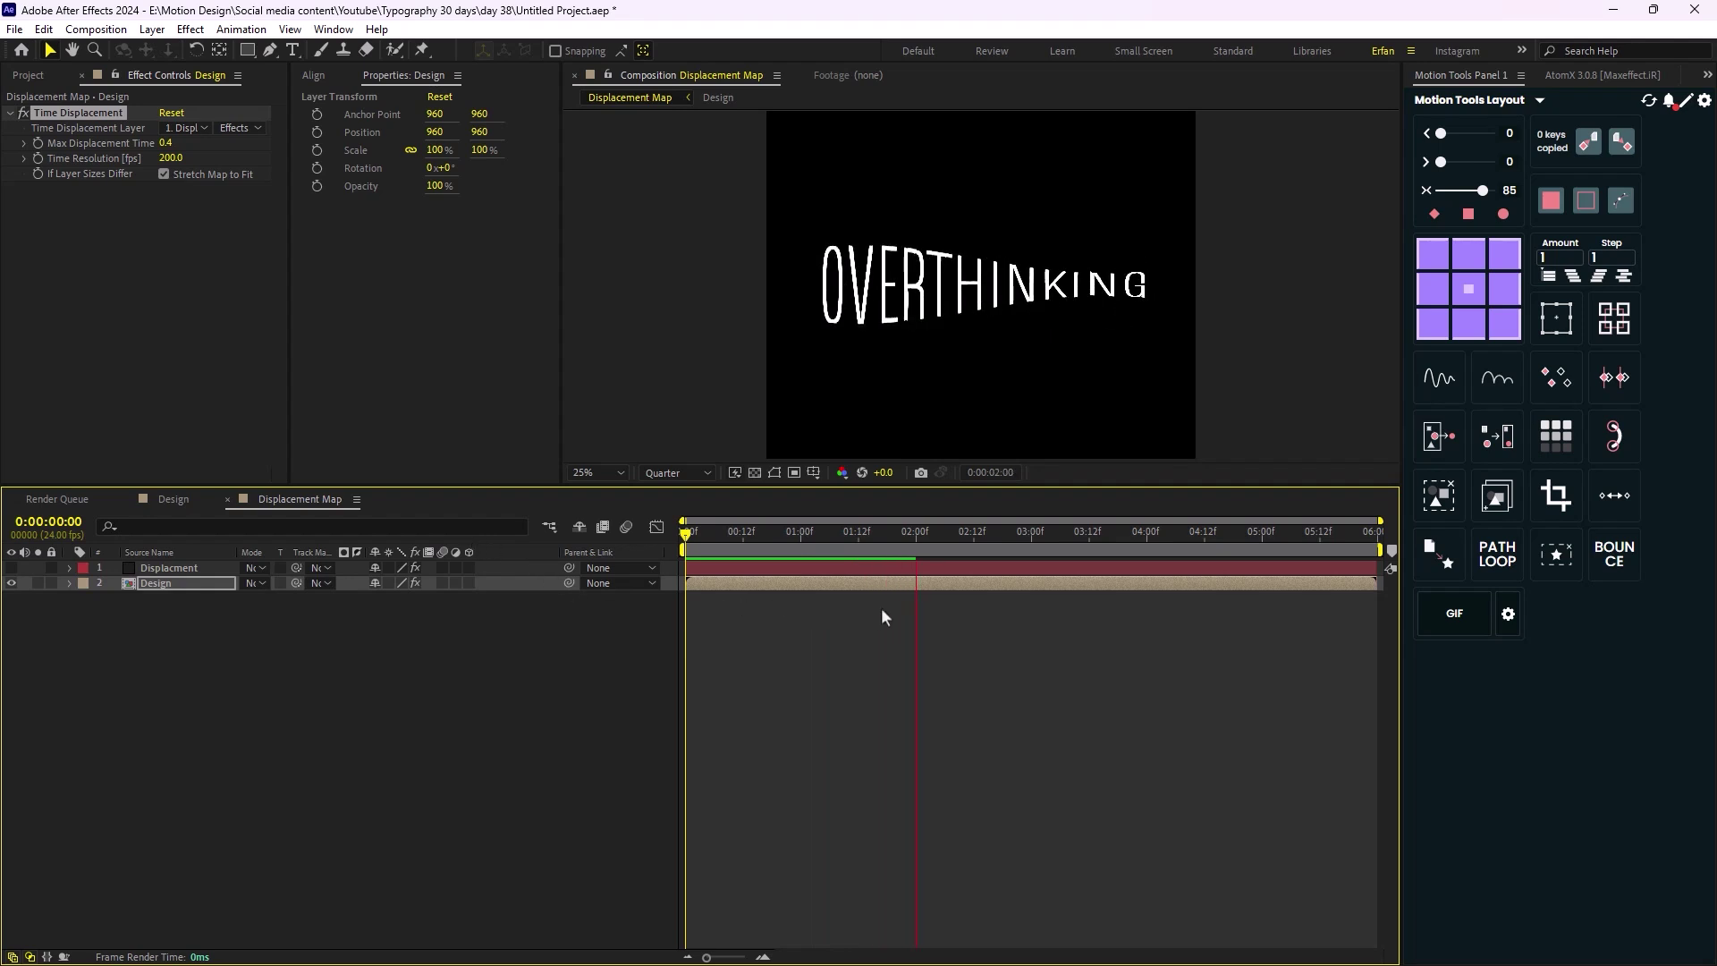
pyautogui.press('space')
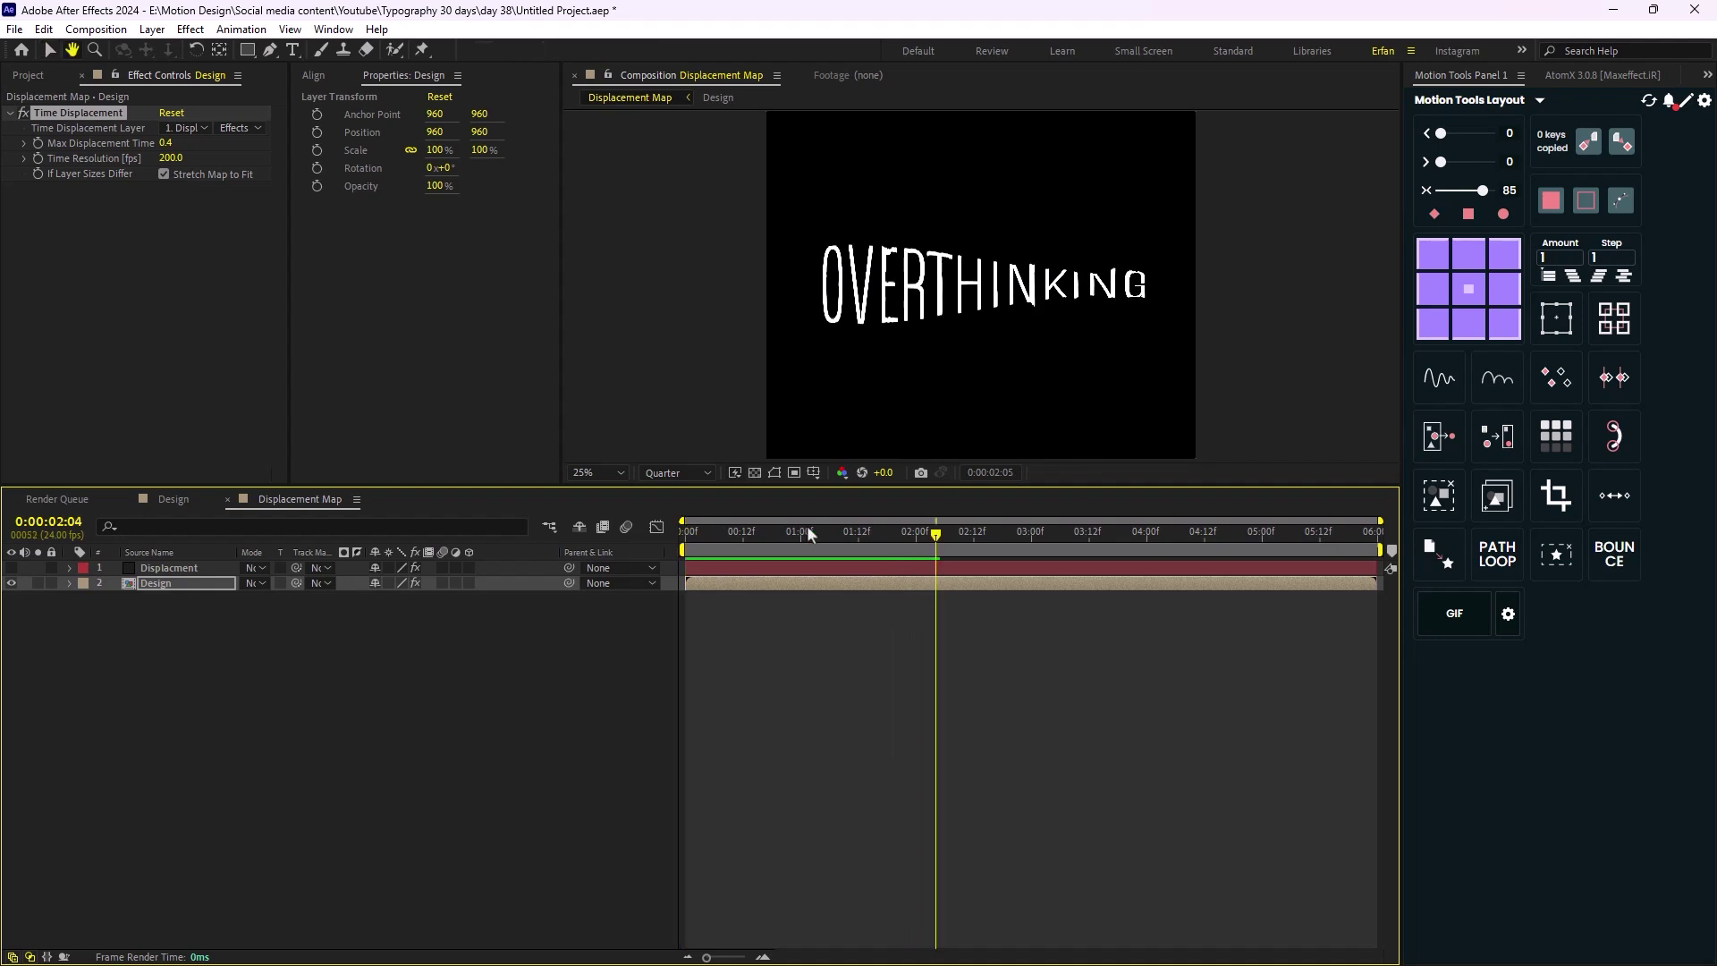
pyautogui.click(57, 76)
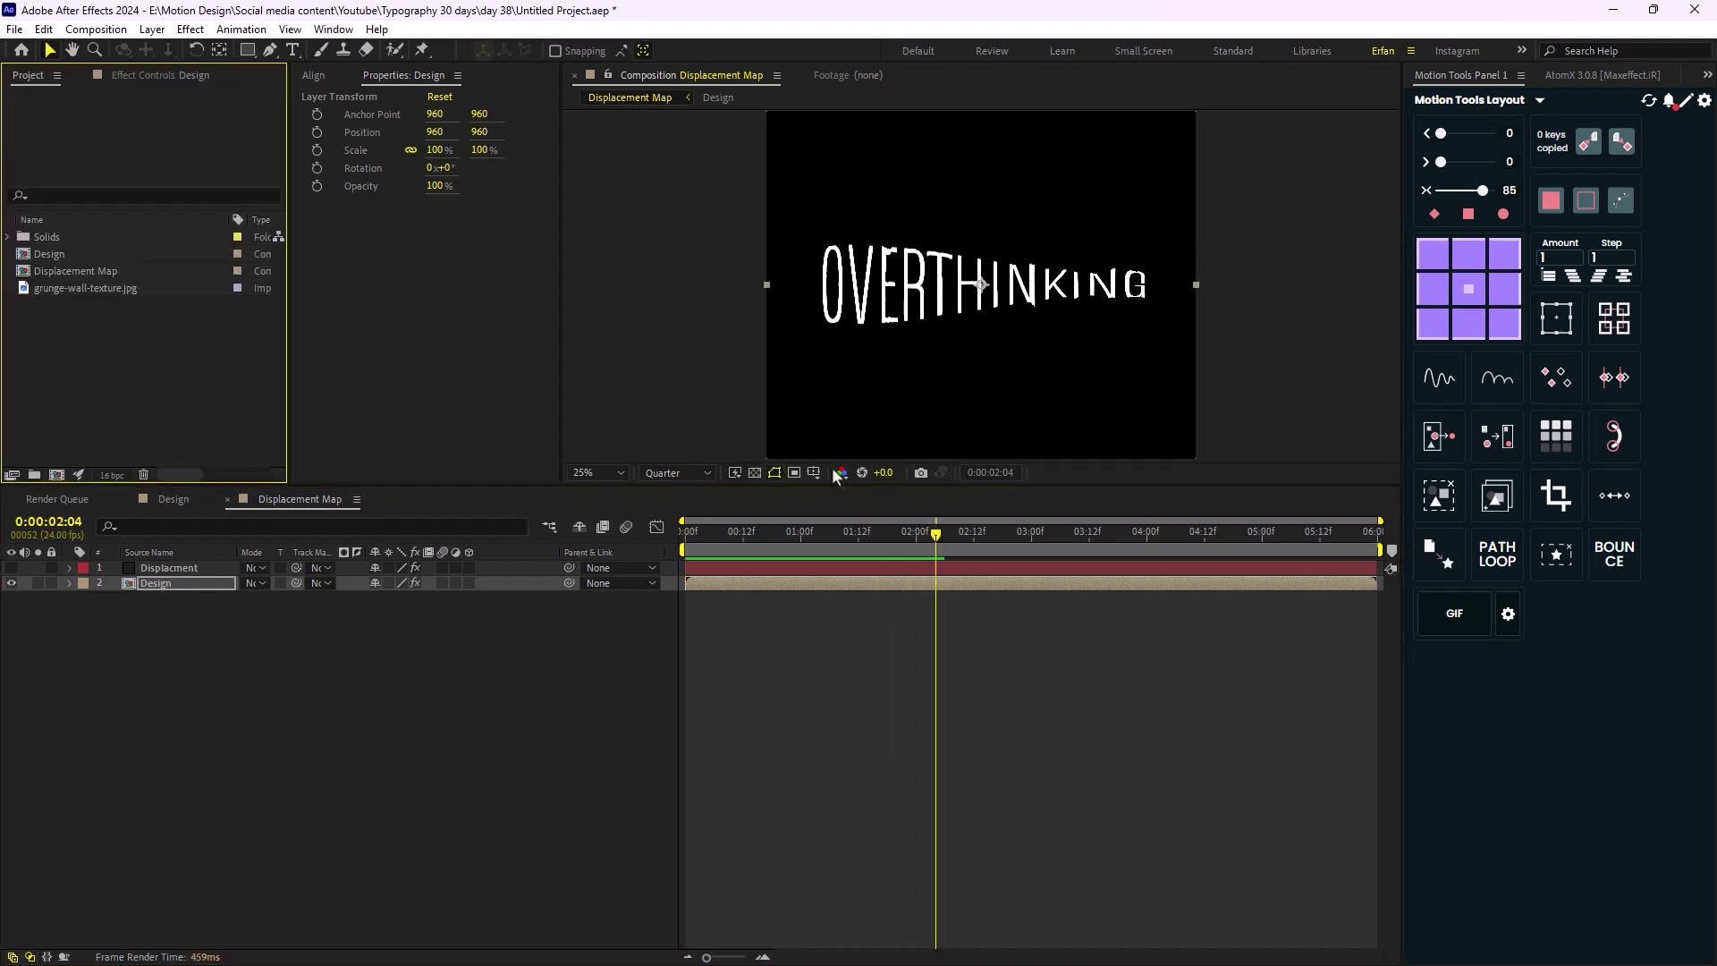
pyautogui.click(554, 562)
pyautogui.press('Home')
pyautogui.press('space')
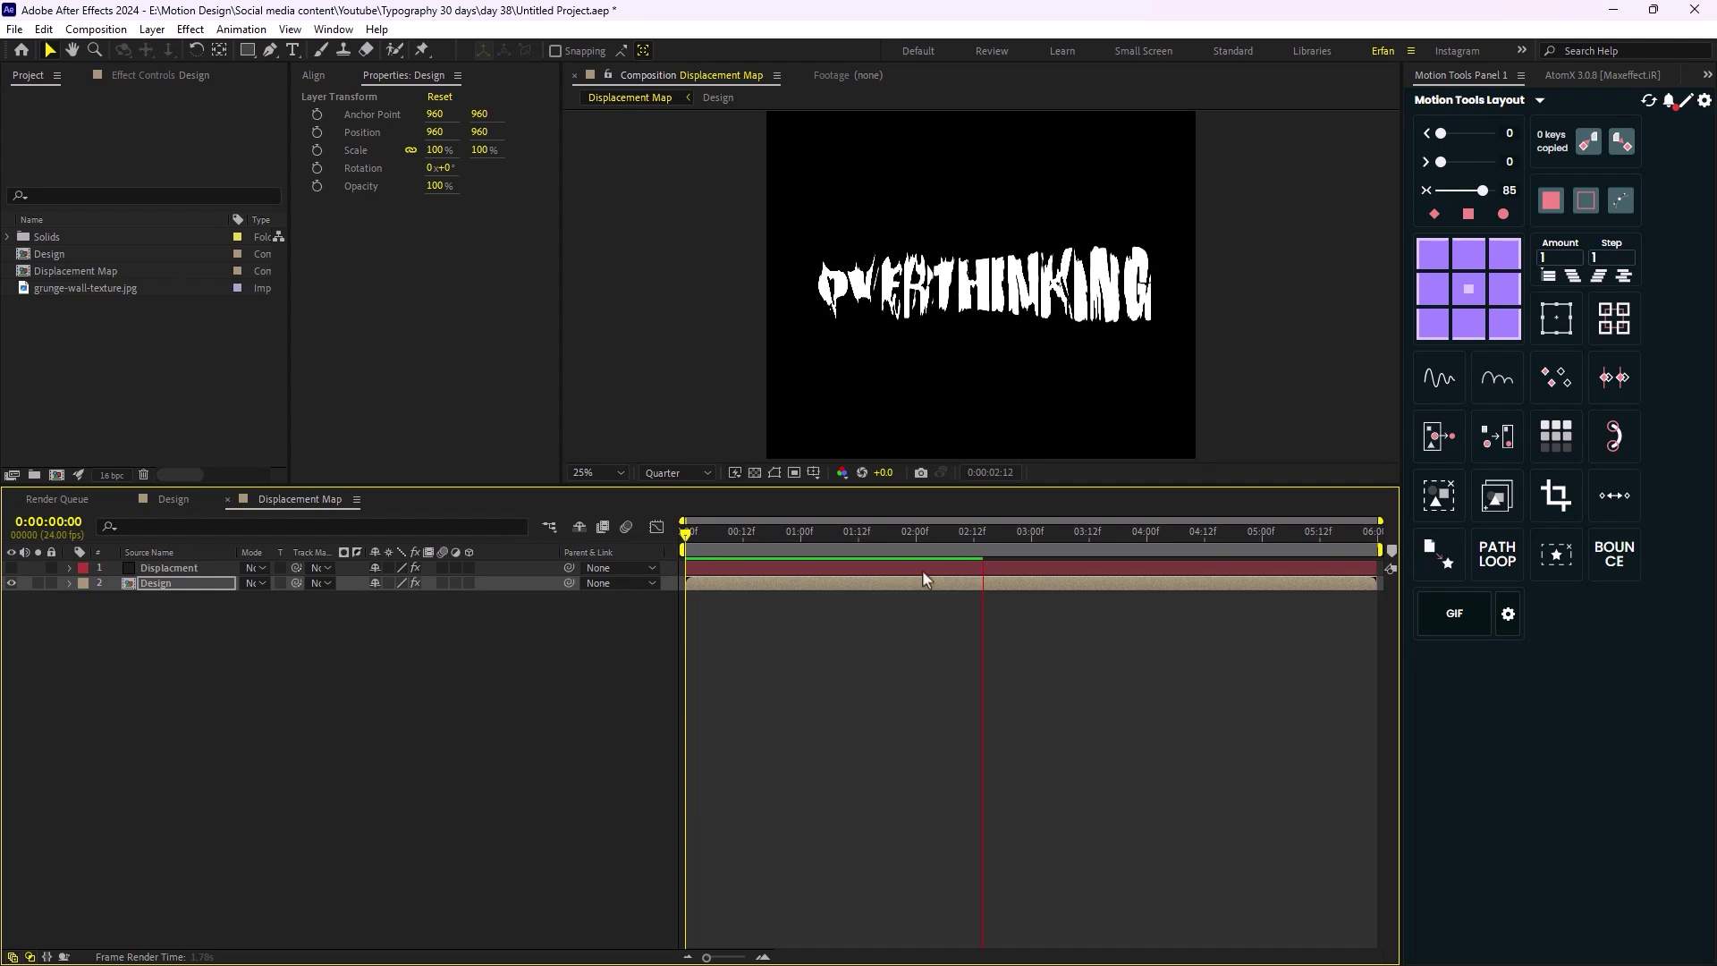
pyautogui.moveTo(995, 536); pyautogui.dragTo(472, 692)
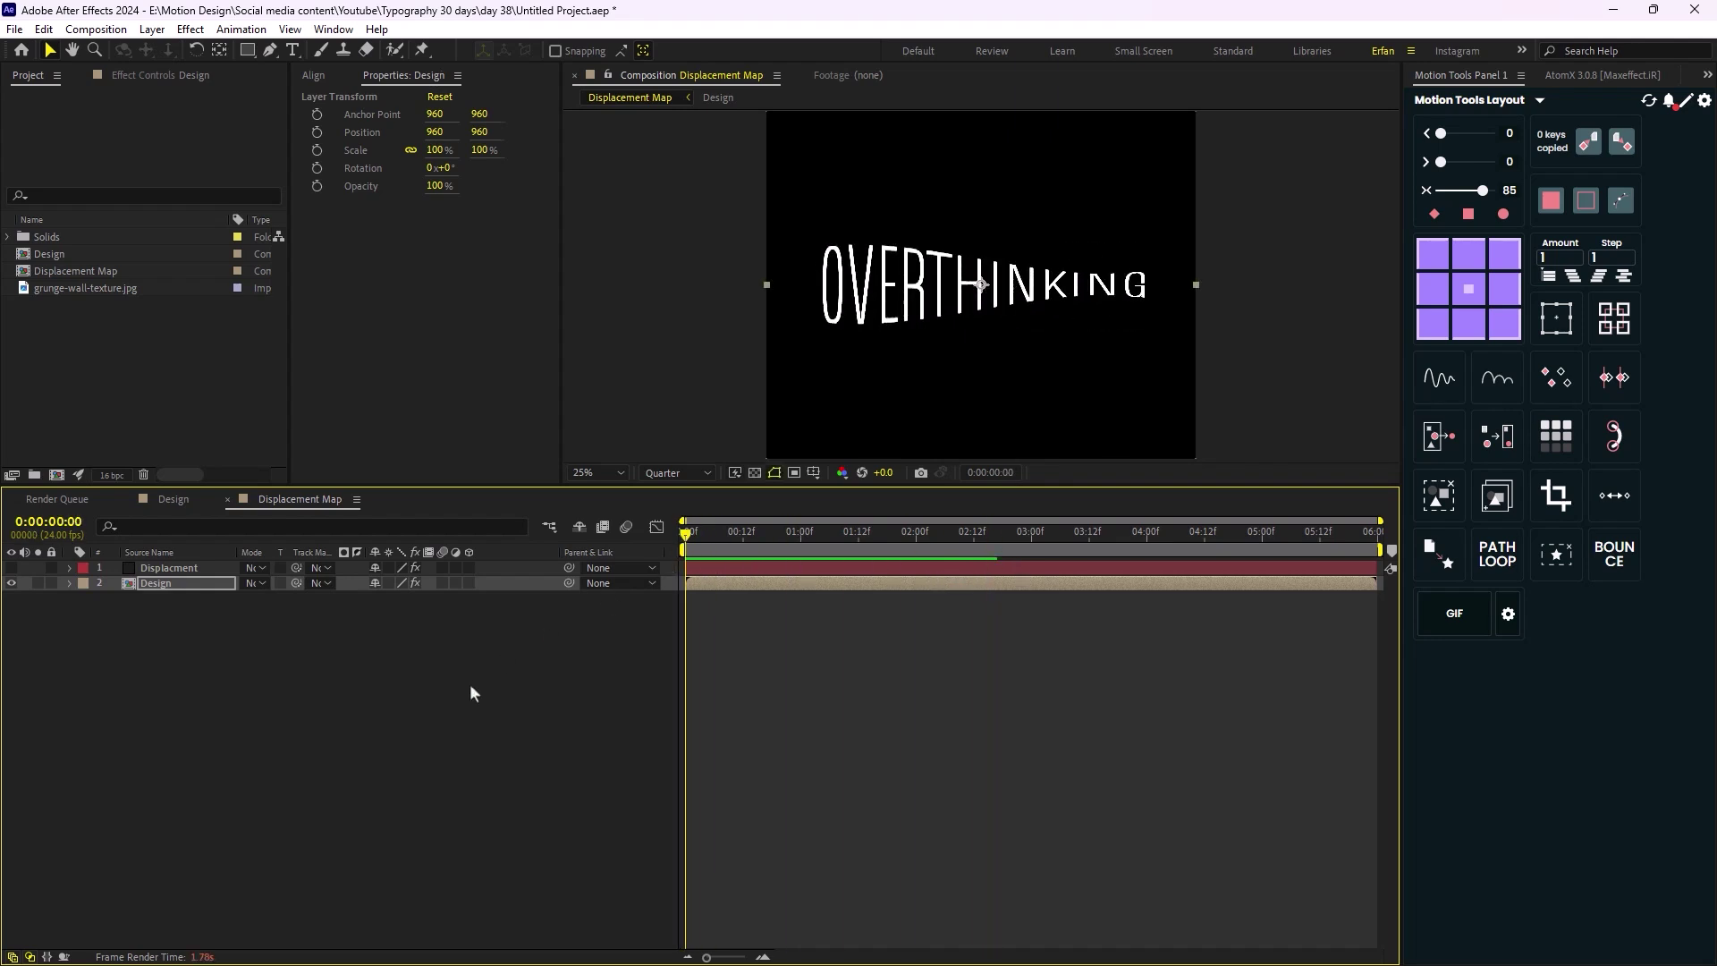
# Create a new 1920 x 1920 px, 24 fps composition named Final
pyautogui.click(472, 693)
pyautogui.rightClick(118, 372)
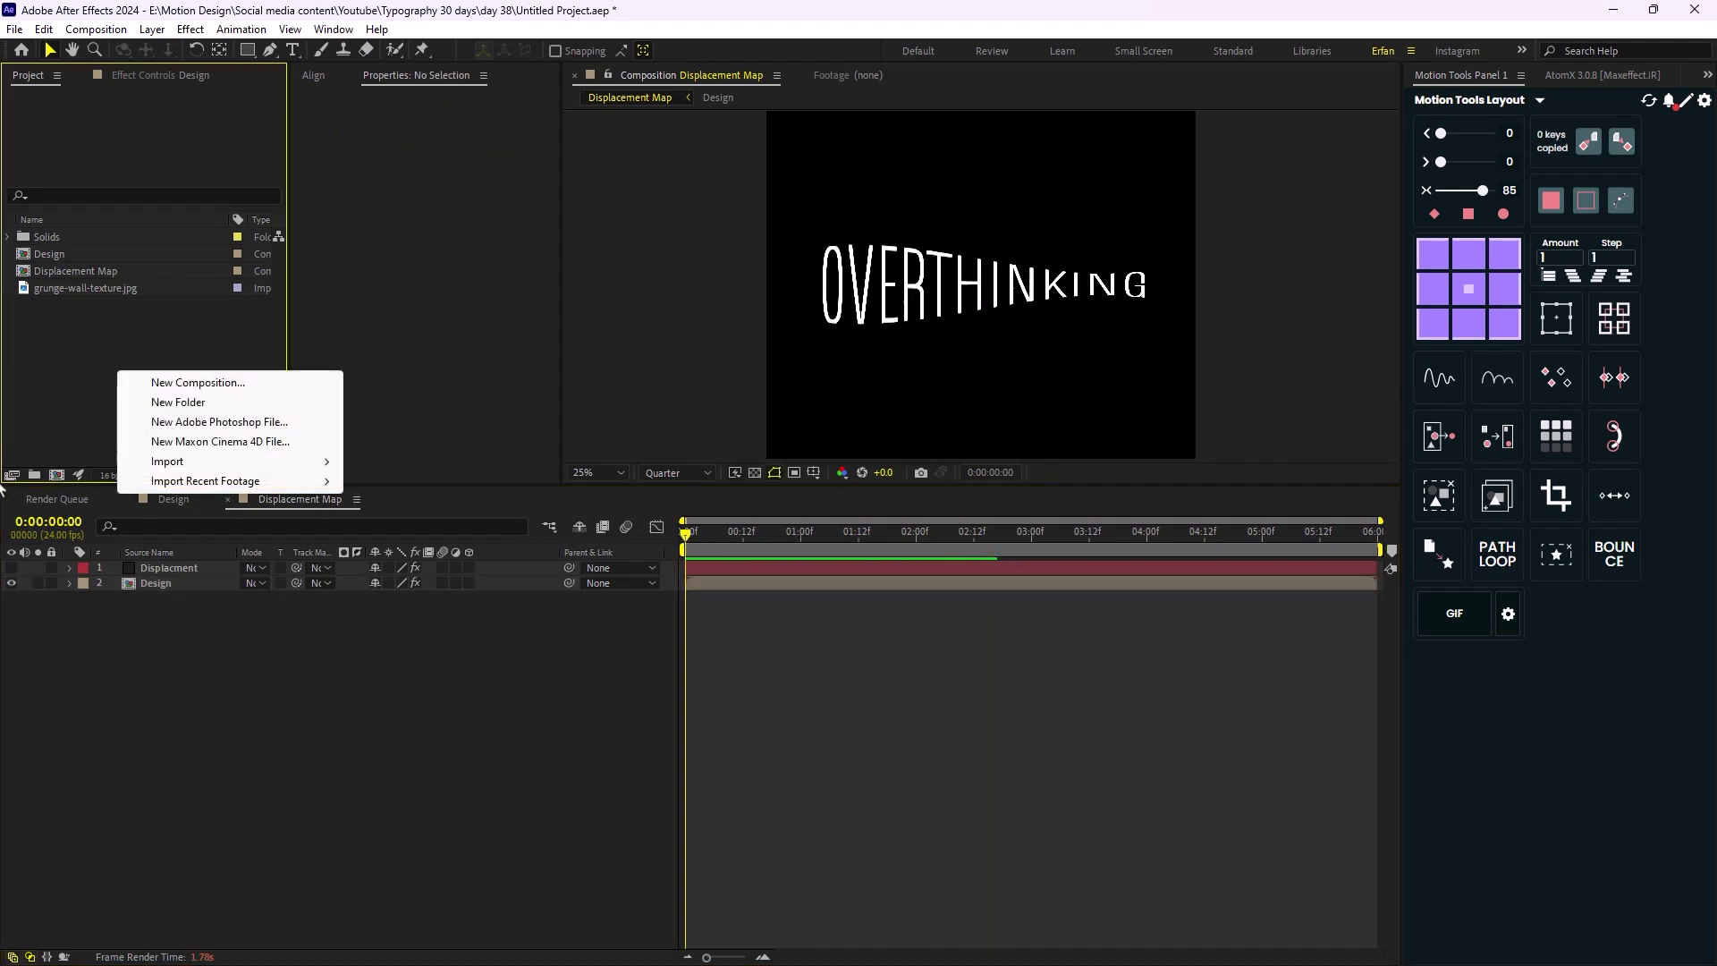
pyautogui.click(199, 382)
pyautogui.write('Final')
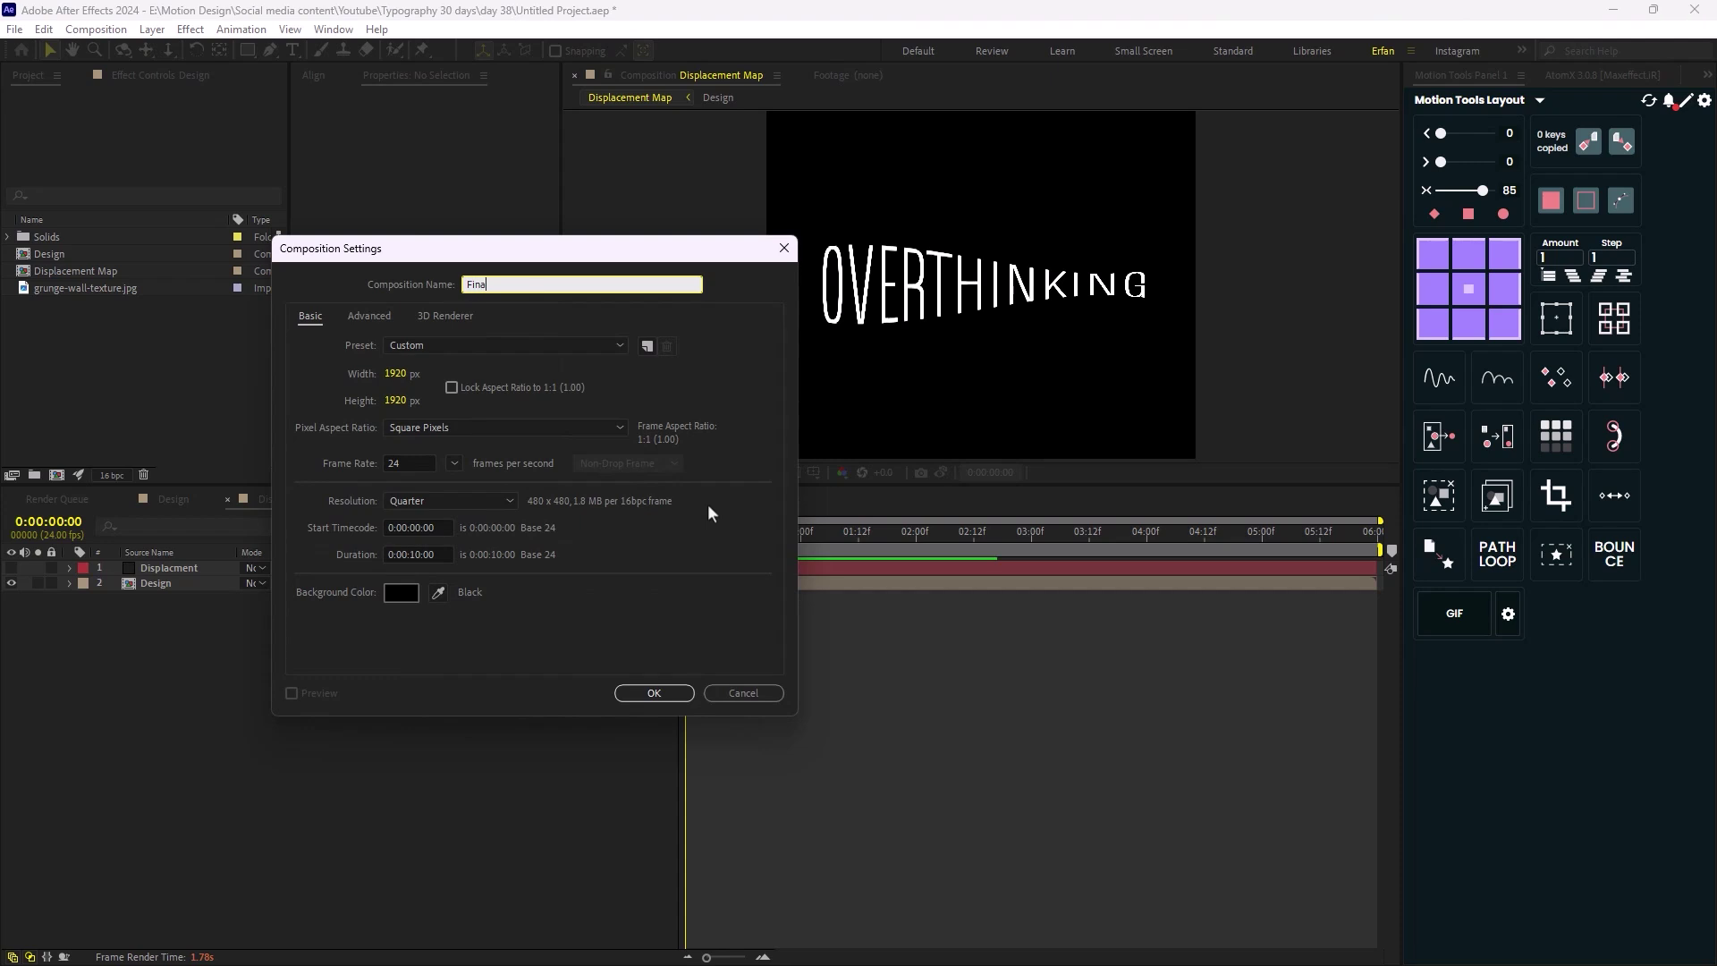
pyautogui.press('Return')
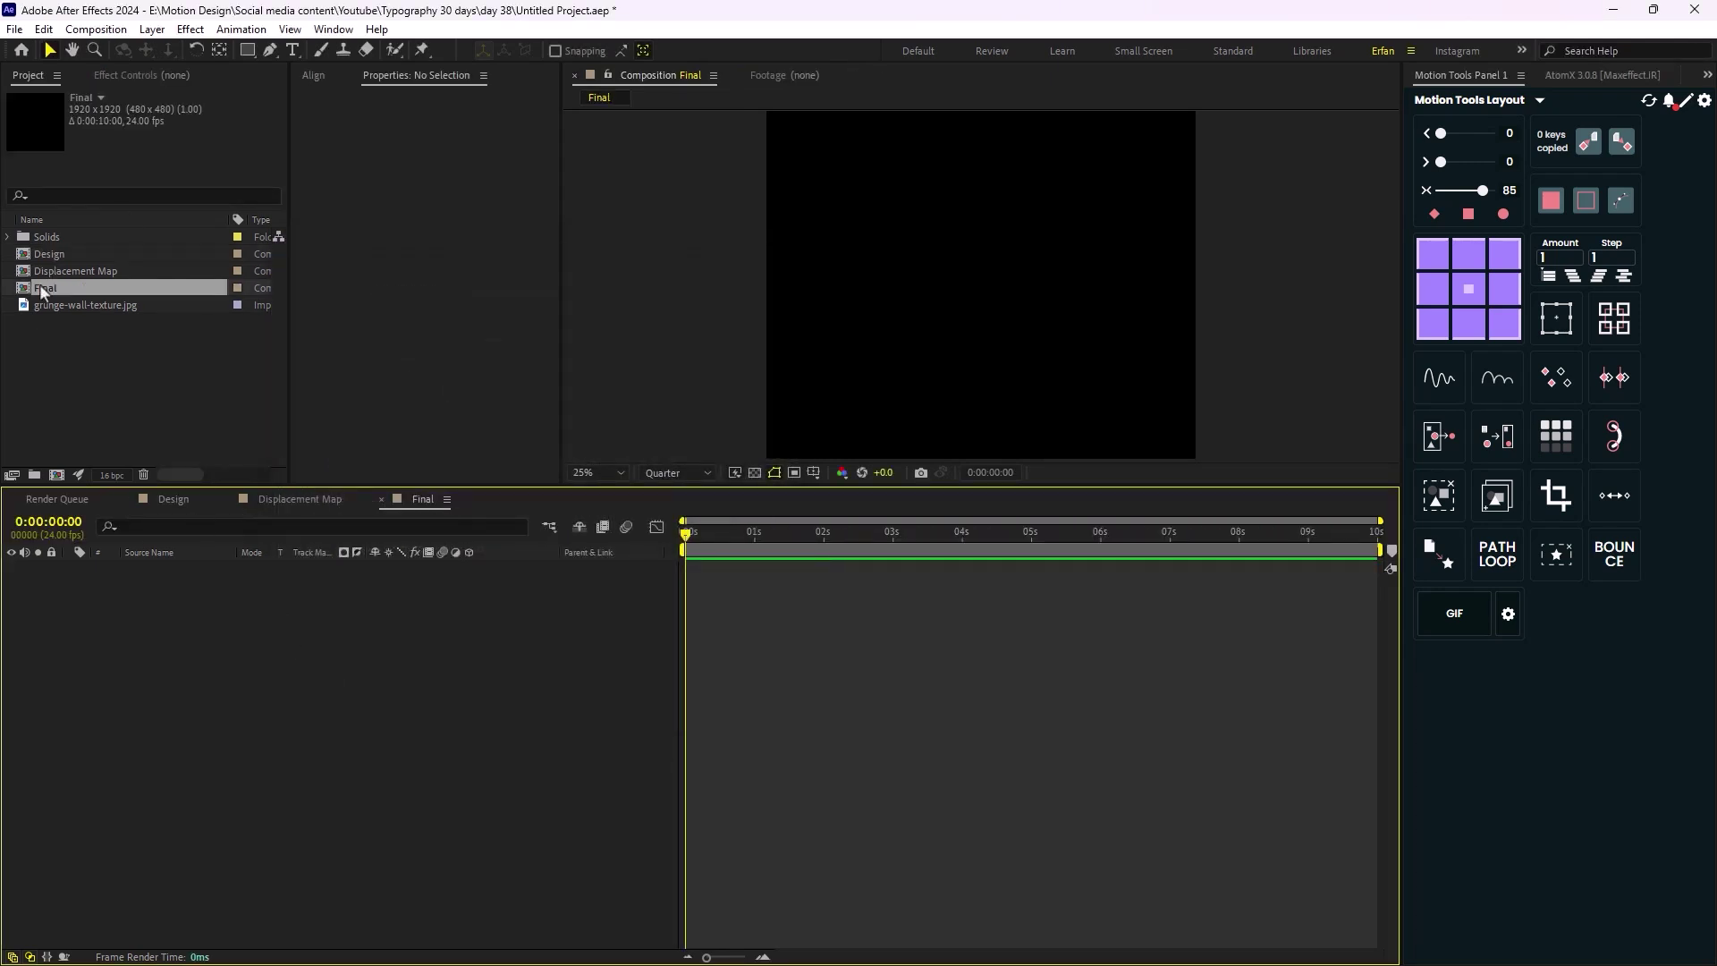
# Place the Displacement Map composition in the Final composition and duplicate the layer twice
pyautogui.click(57, 254)
pyautogui.click(67, 265)
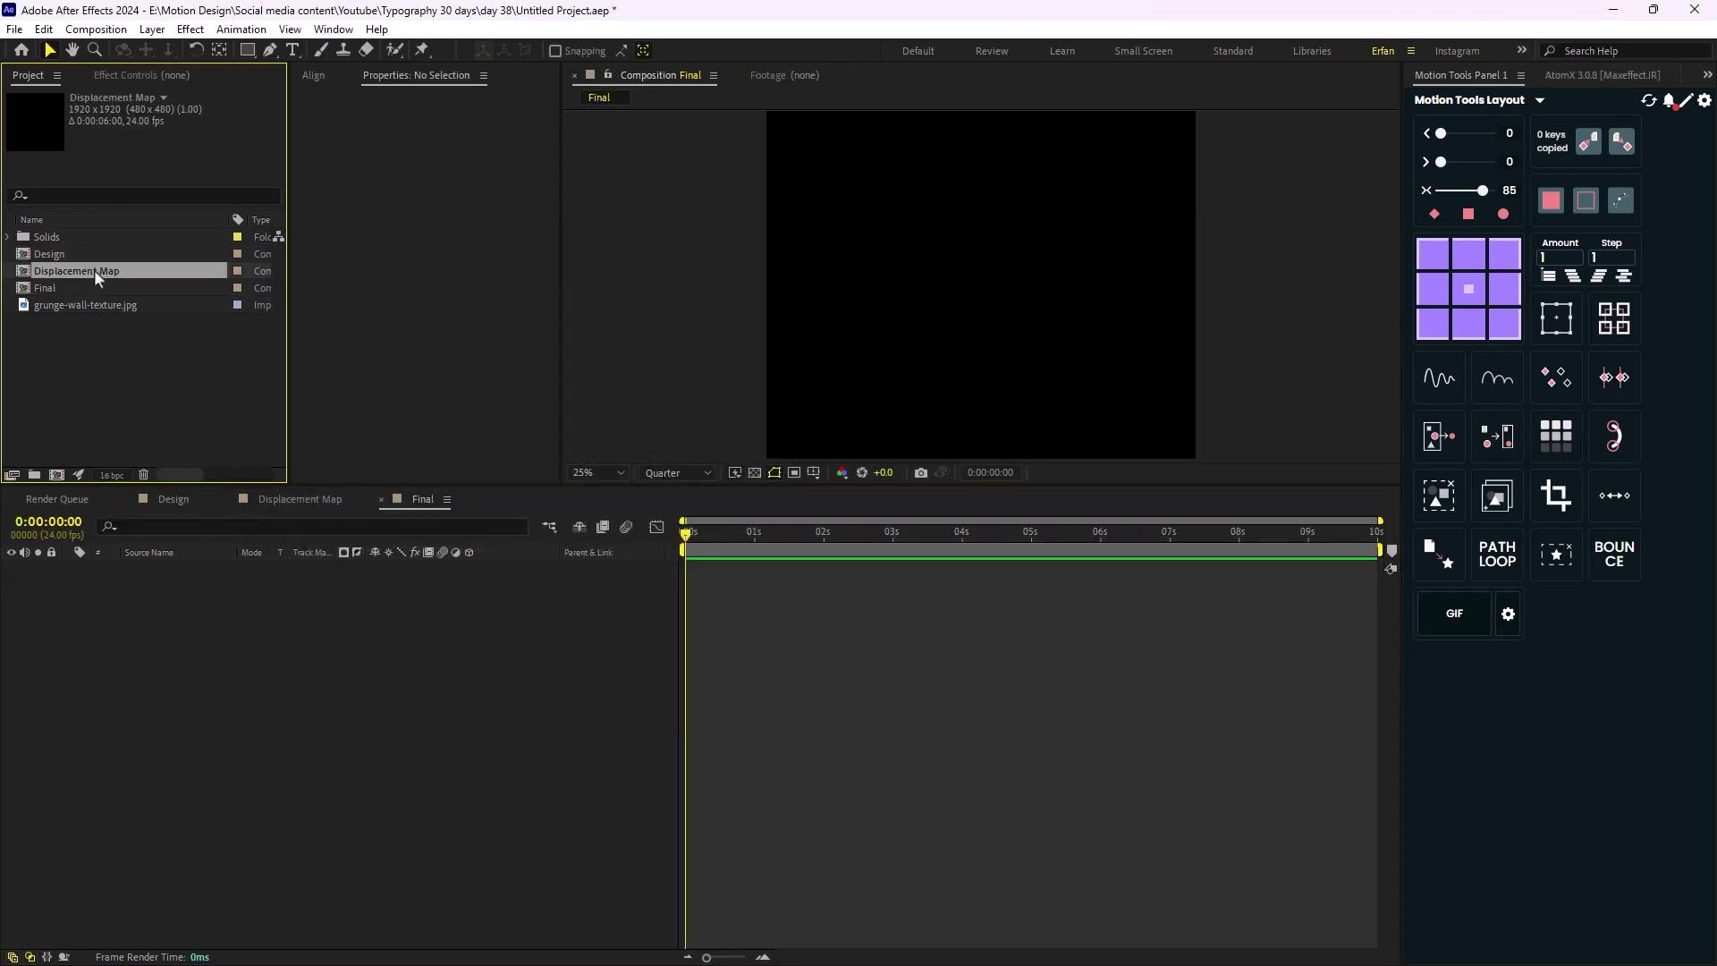
pyautogui.moveTo(94, 270); pyautogui.dragTo(256, 613)
pyautogui.click(213, 597)
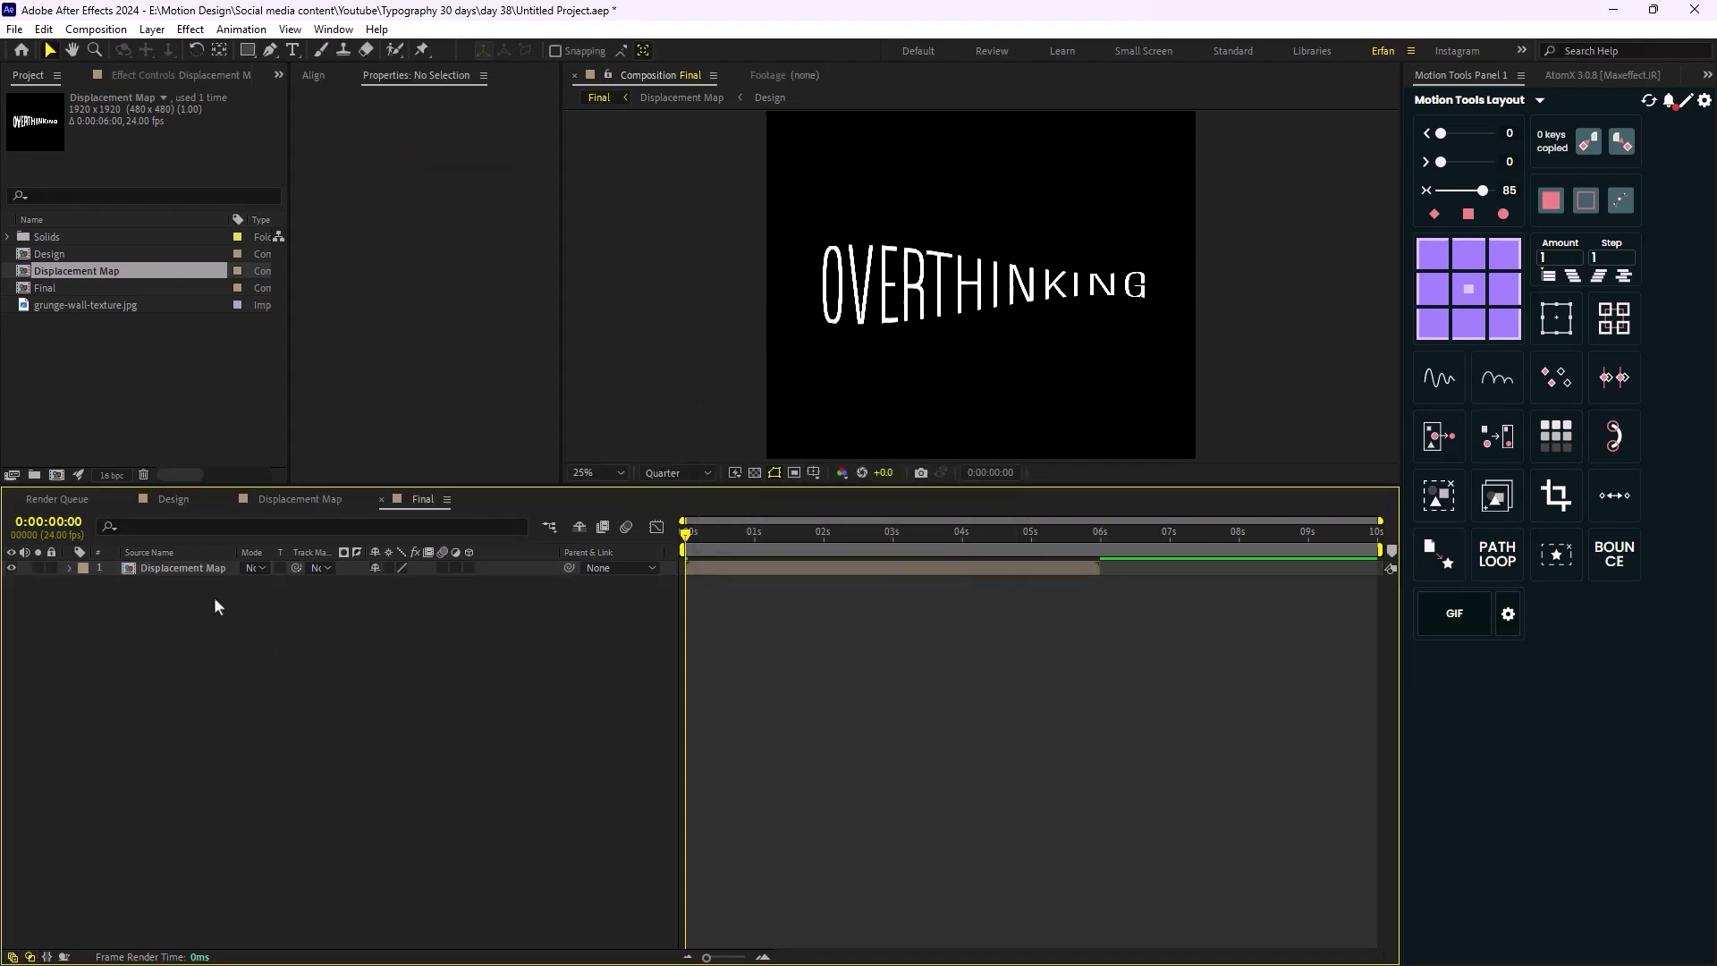
pyautogui.click(207, 573)
pyautogui.hotkey('ctrl', 'd')
pyautogui.hotkey('ctrl', 'd')
pyautogui.click(258, 690)
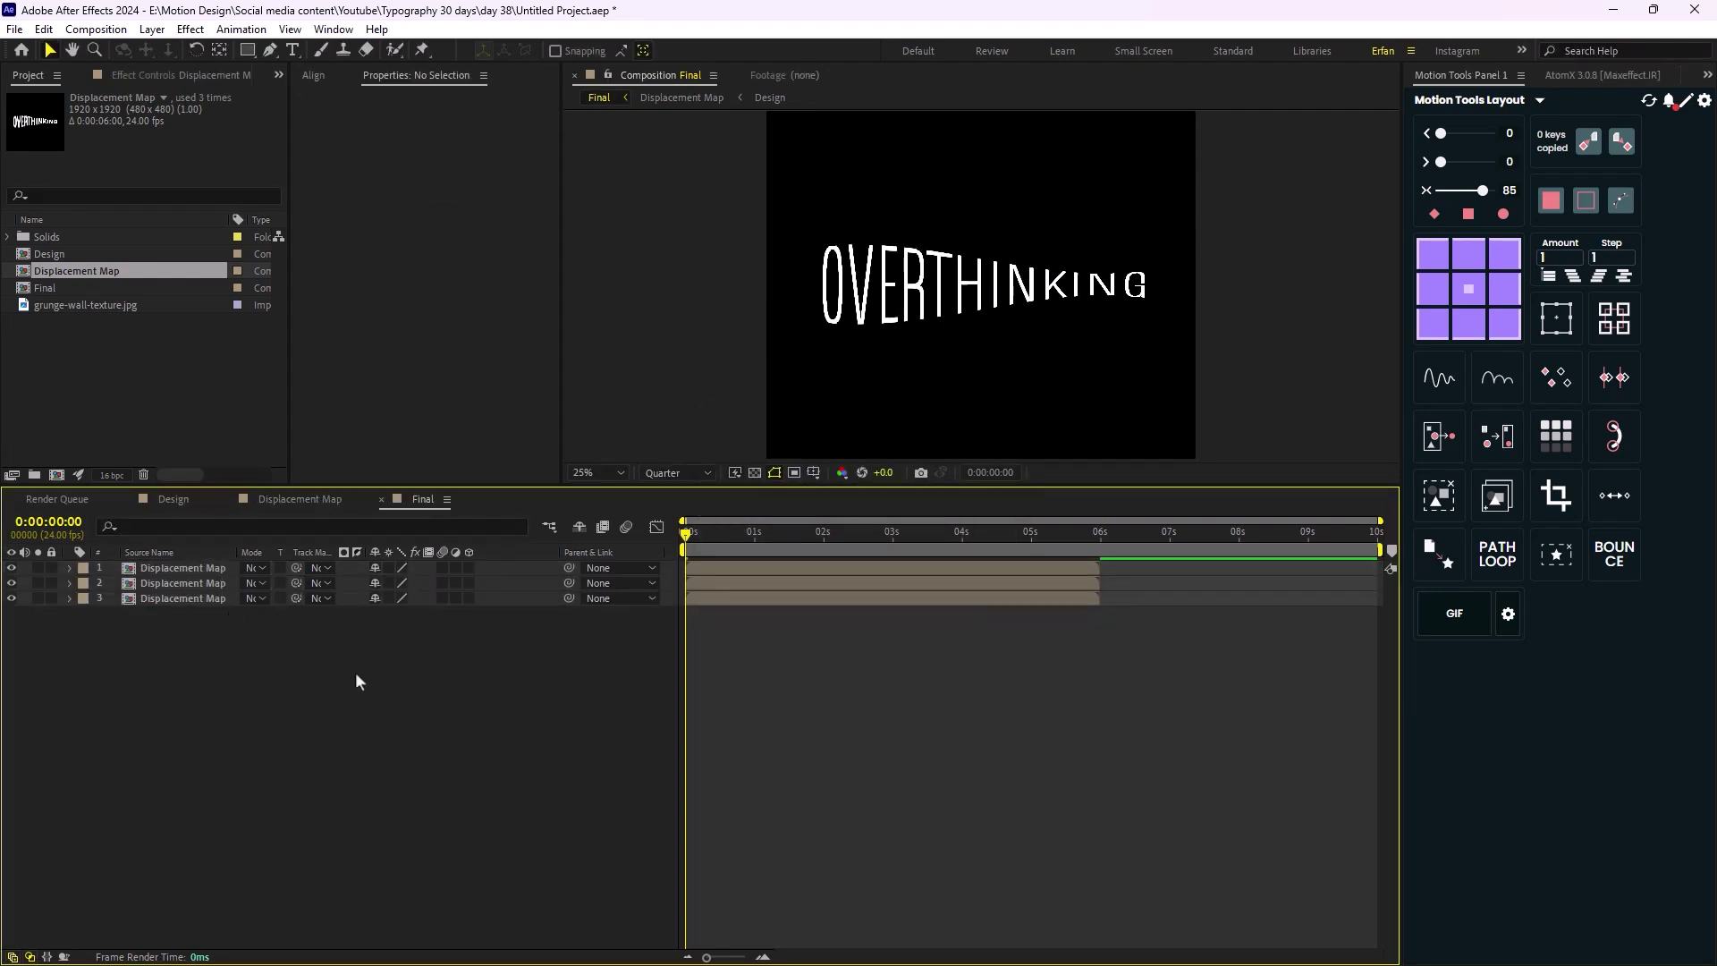
# End the work area at 6 seconds and trim the Final composition to it
pyautogui.moveTo(1390, 549); pyautogui.dragTo(1106, 591)
pyautogui.rightClick(1066, 550)
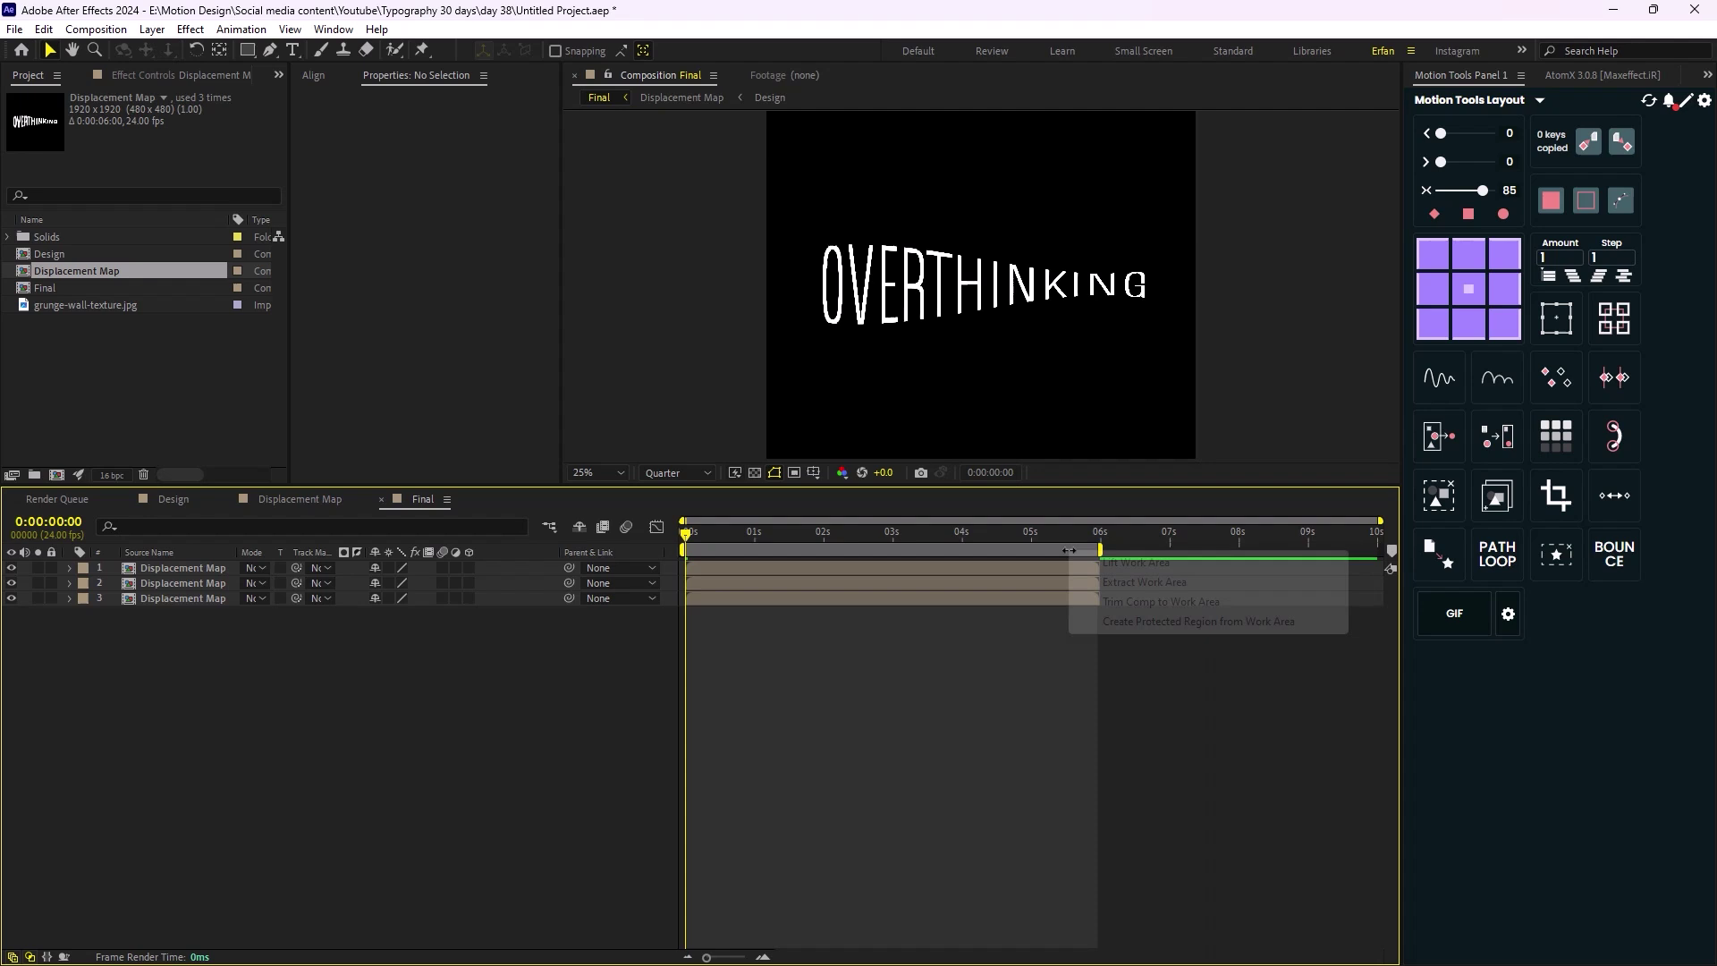
pyautogui.click(1135, 598)
# Apply the Echo effect to the bottom Displacement Map layer
pyautogui.click(208, 597)
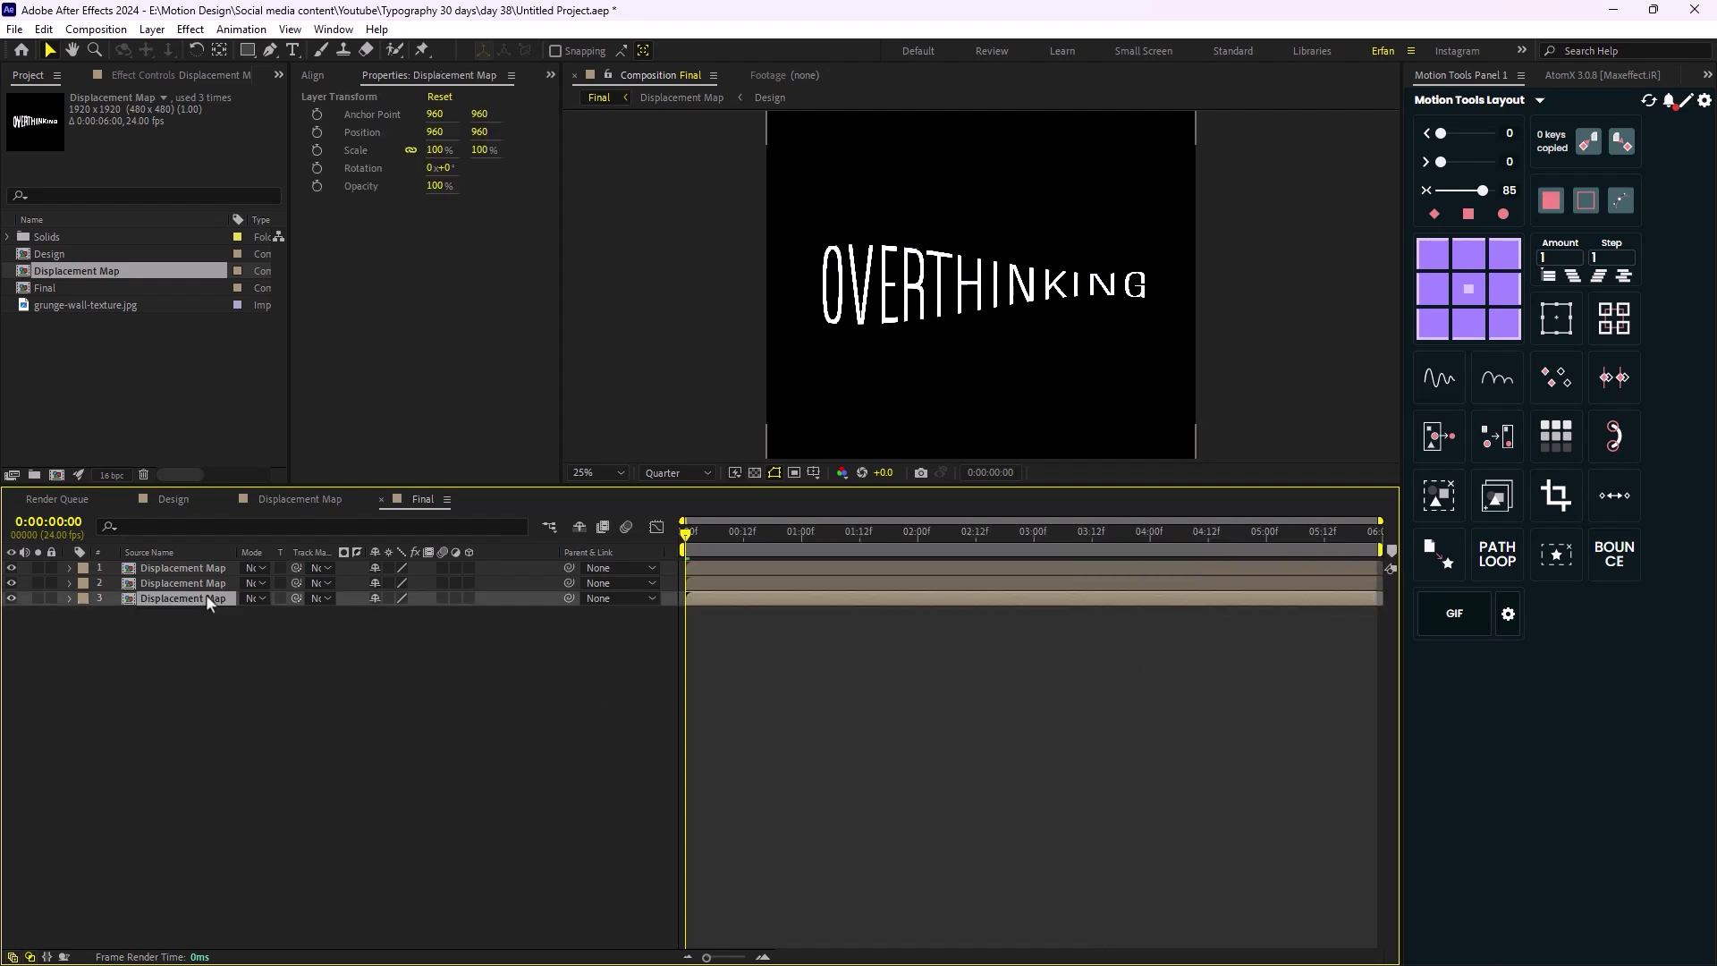
pyautogui.hotkey('ctrl', 'space')
pyautogui.write('ec')
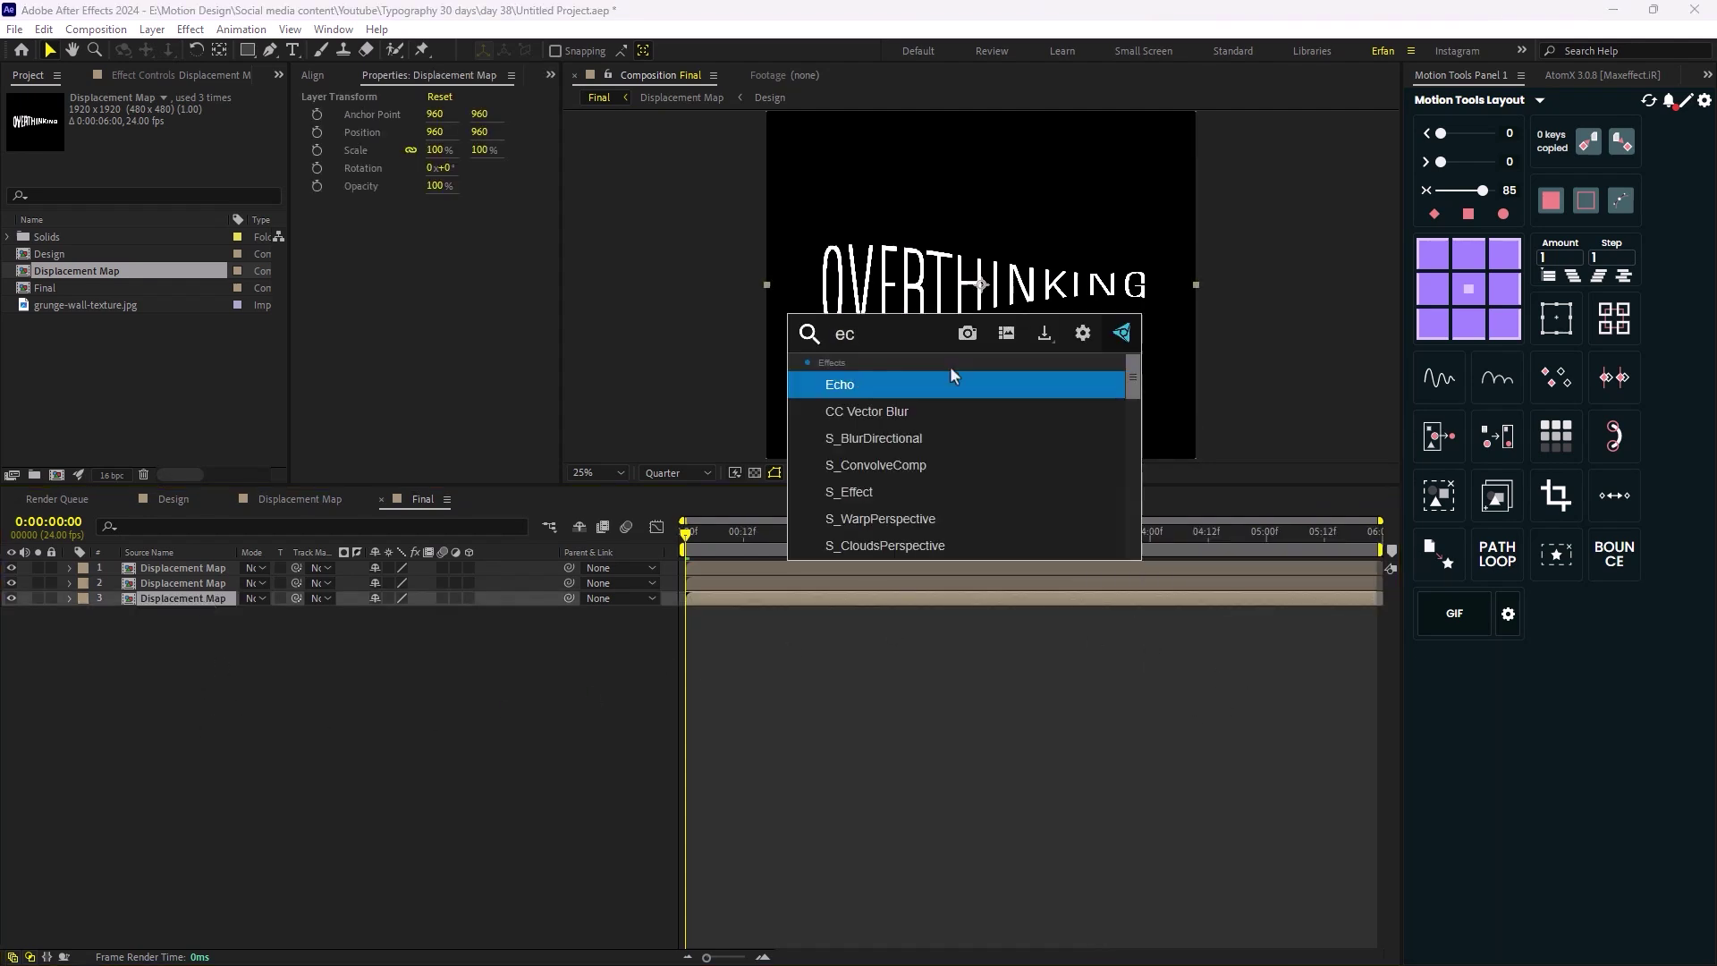
pyautogui.press('Return')
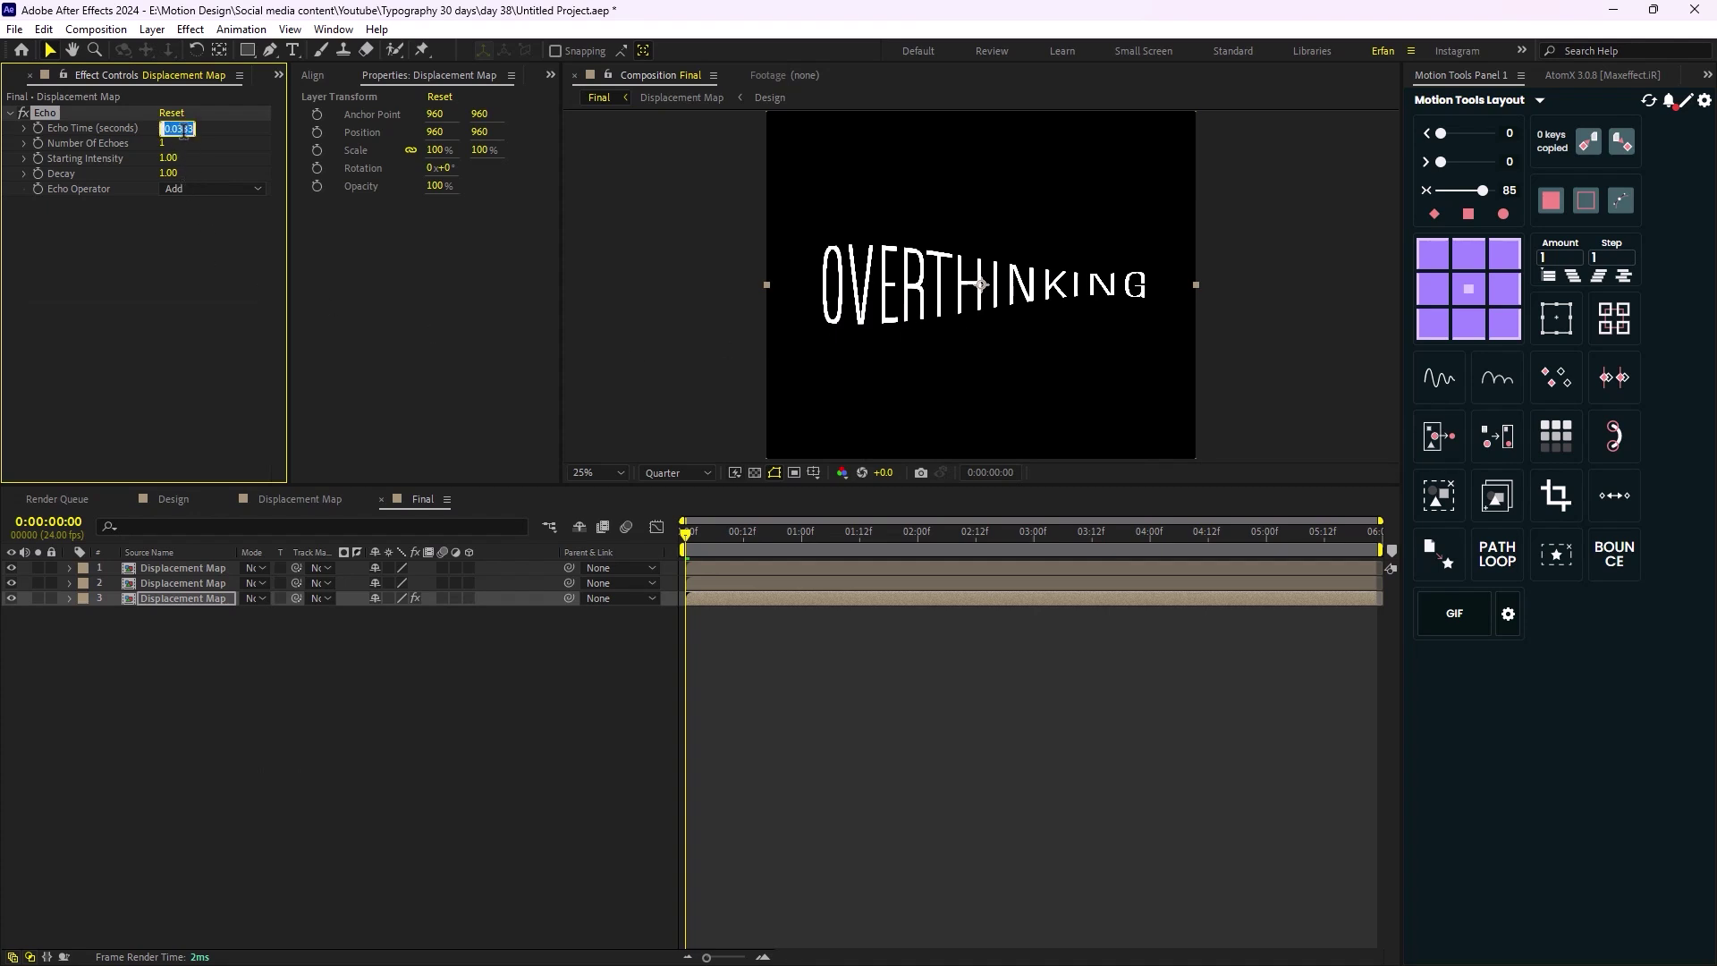
# Set the bottom layer's Echo to time -0.03 s, 50 echoes, starting intensity 0.94 and decay 0.3, and preview the animation
pyautogui.moveTo(184, 130); pyautogui.dragTo(220, 133)
pyautogui.write('-')
pyautogui.press('Return')
pyautogui.click(170, 174)
pyautogui.write('0.3')
pyautogui.press('Return')
pyautogui.moveTo(174, 159); pyautogui.dragTo(167, 159)
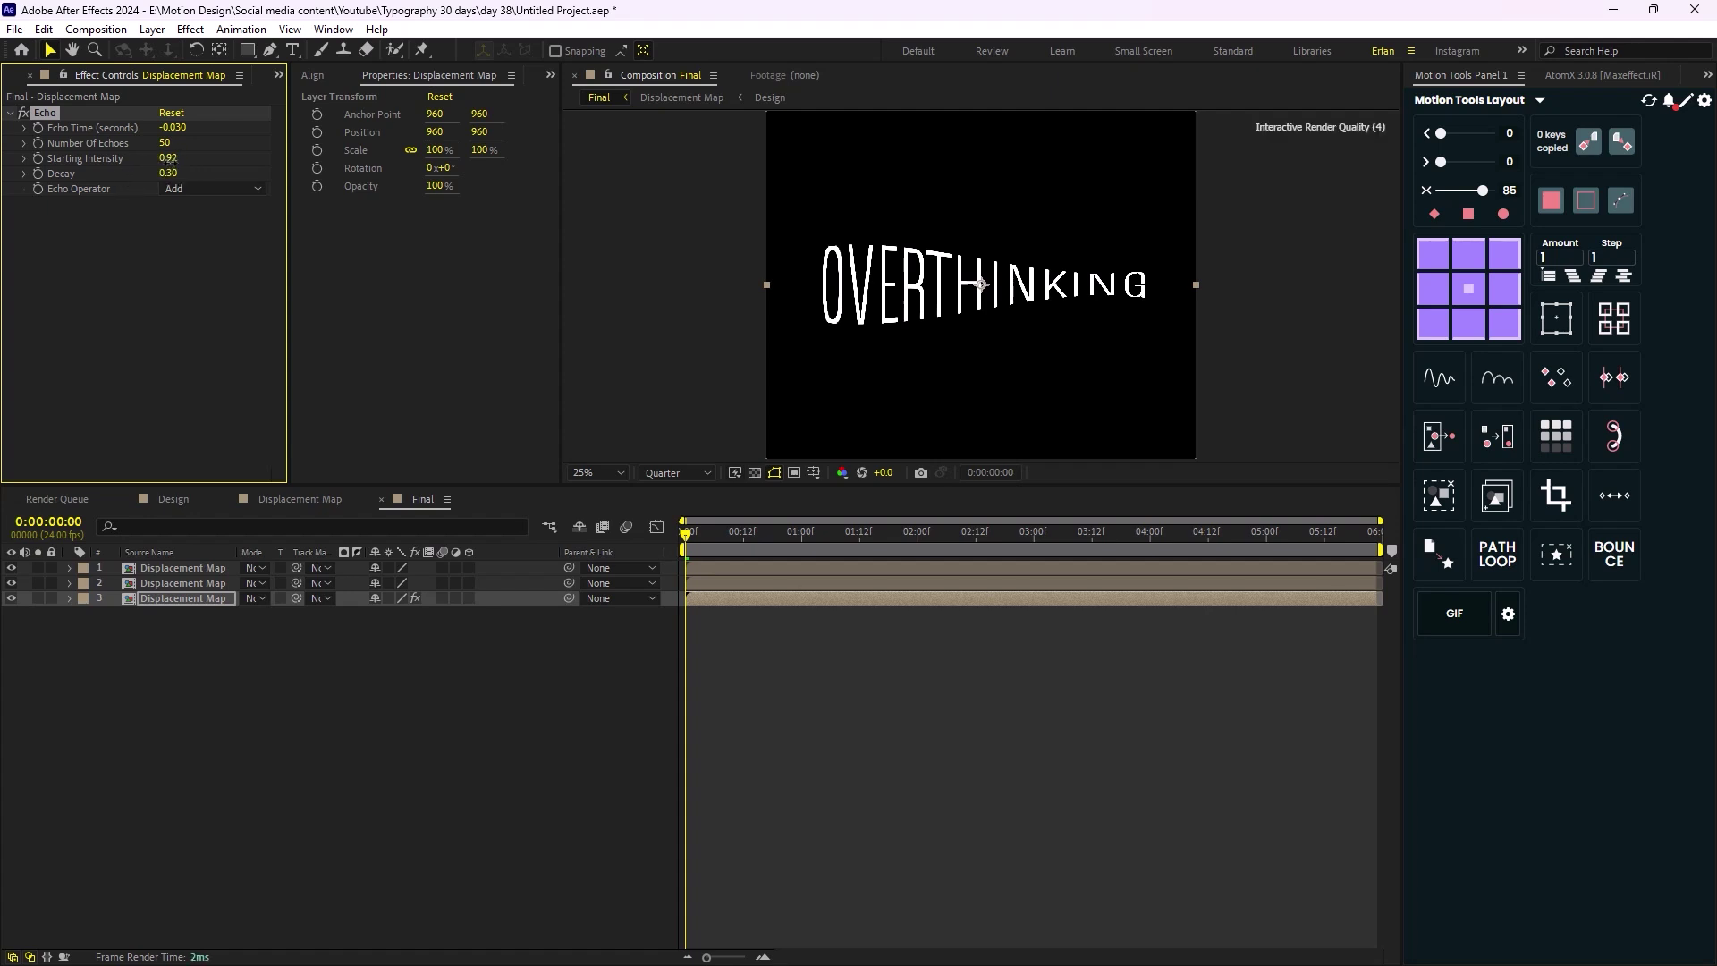
pyautogui.click(367, 744)
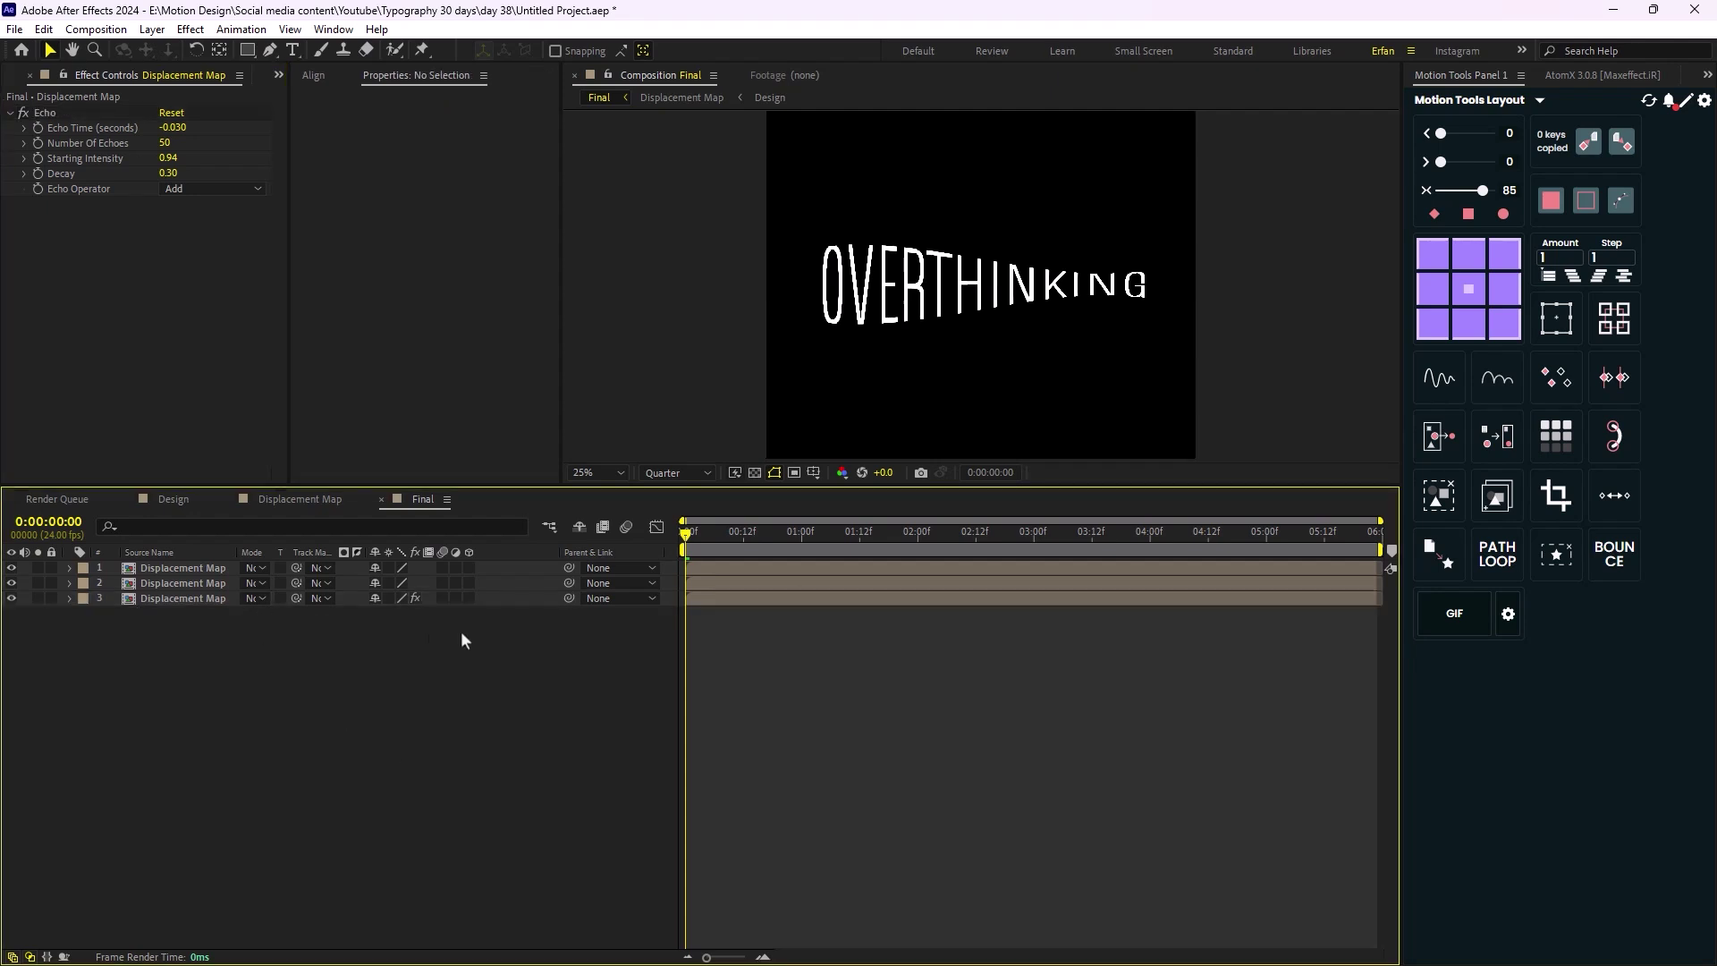
pyautogui.press('space')
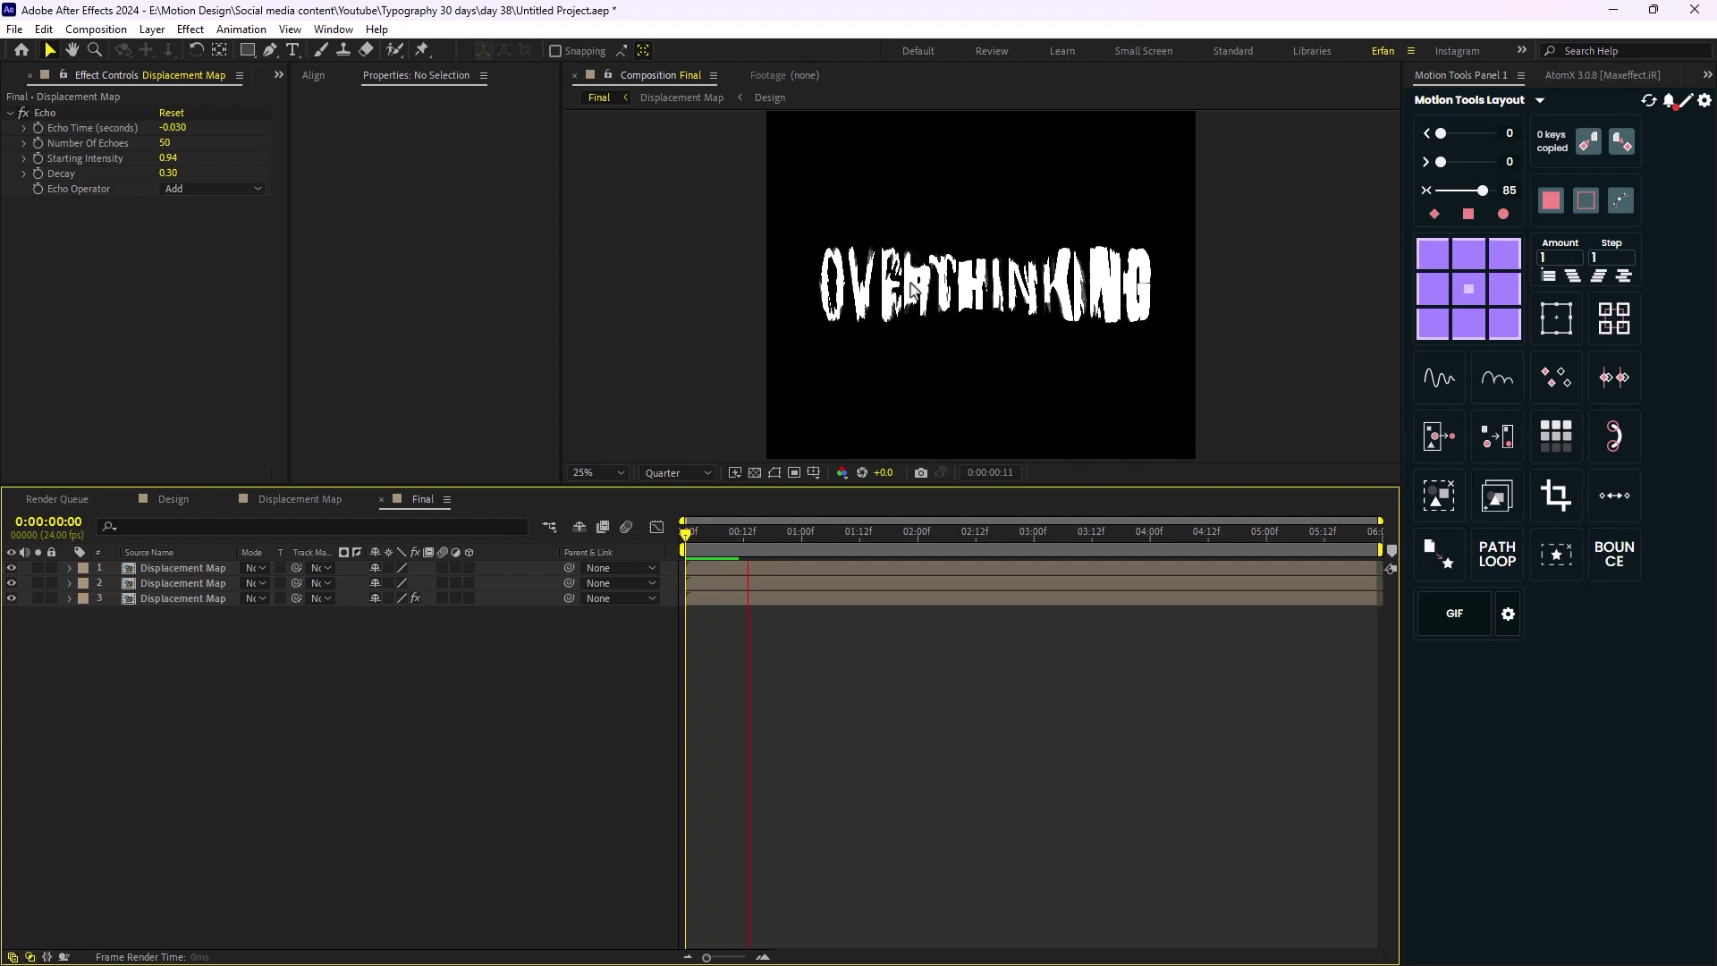
pyautogui.press('space')
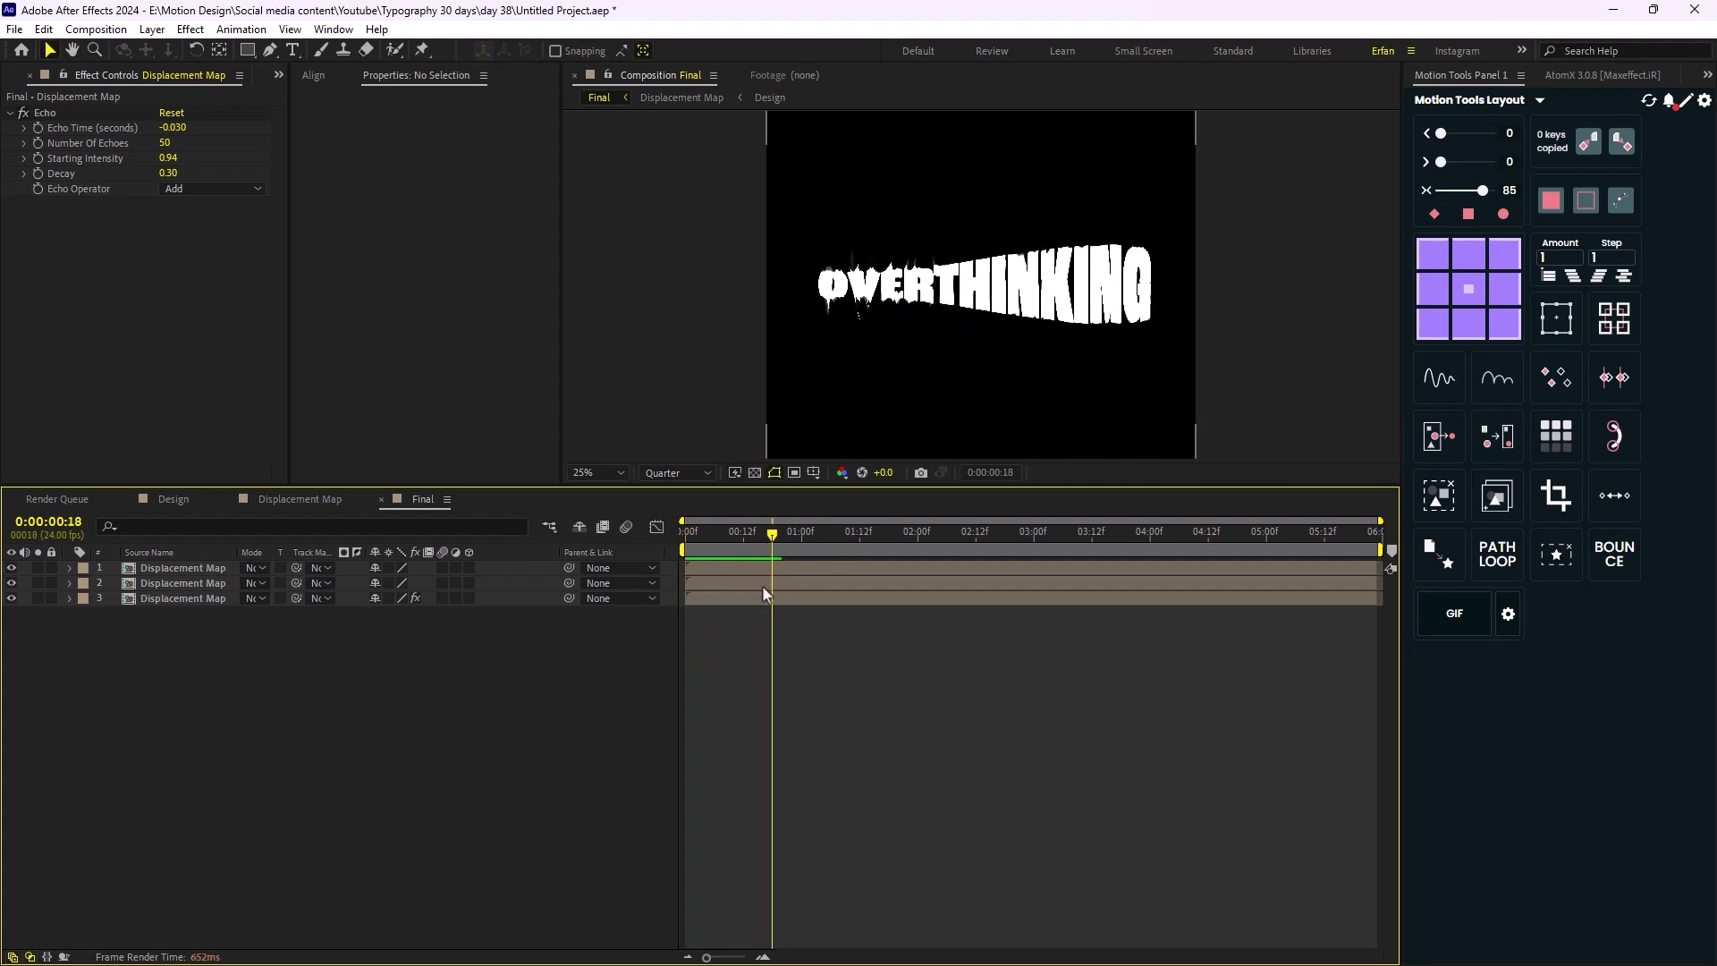
# Copy the bottom layer's Echo effect onto the middle Displacement Map layer, with the playhead back at the first frame
pyautogui.click(190, 582)
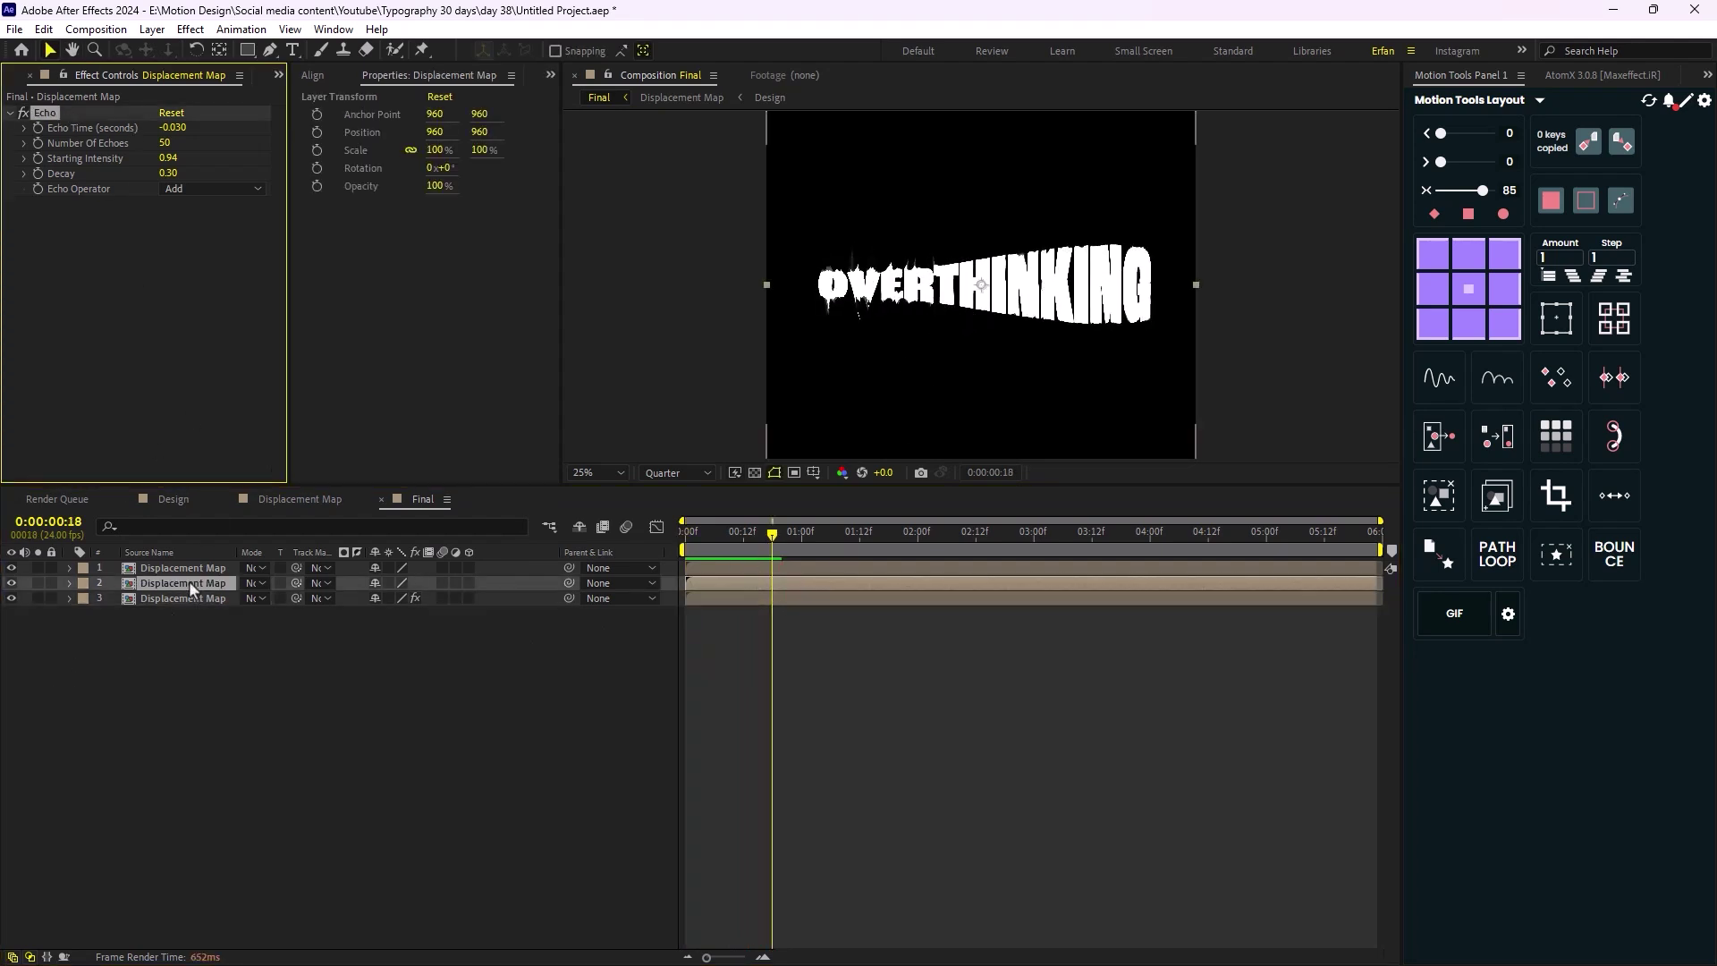
pyautogui.press('Home')
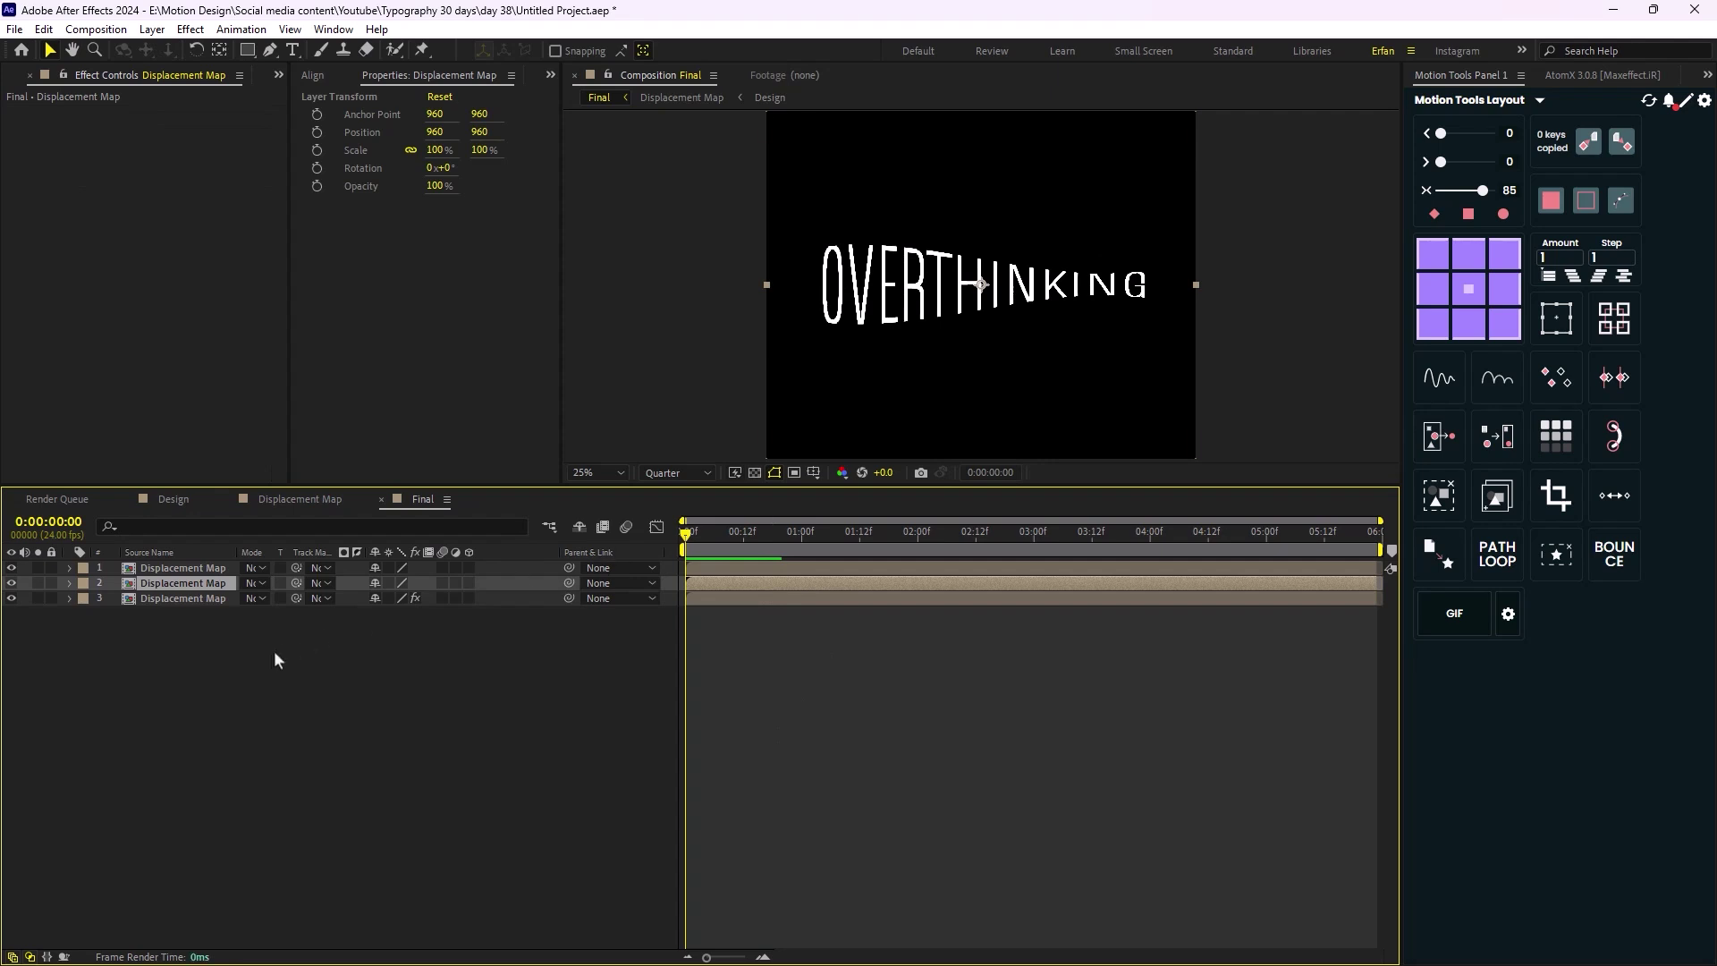
pyautogui.hotkey('ctrl', 'v')
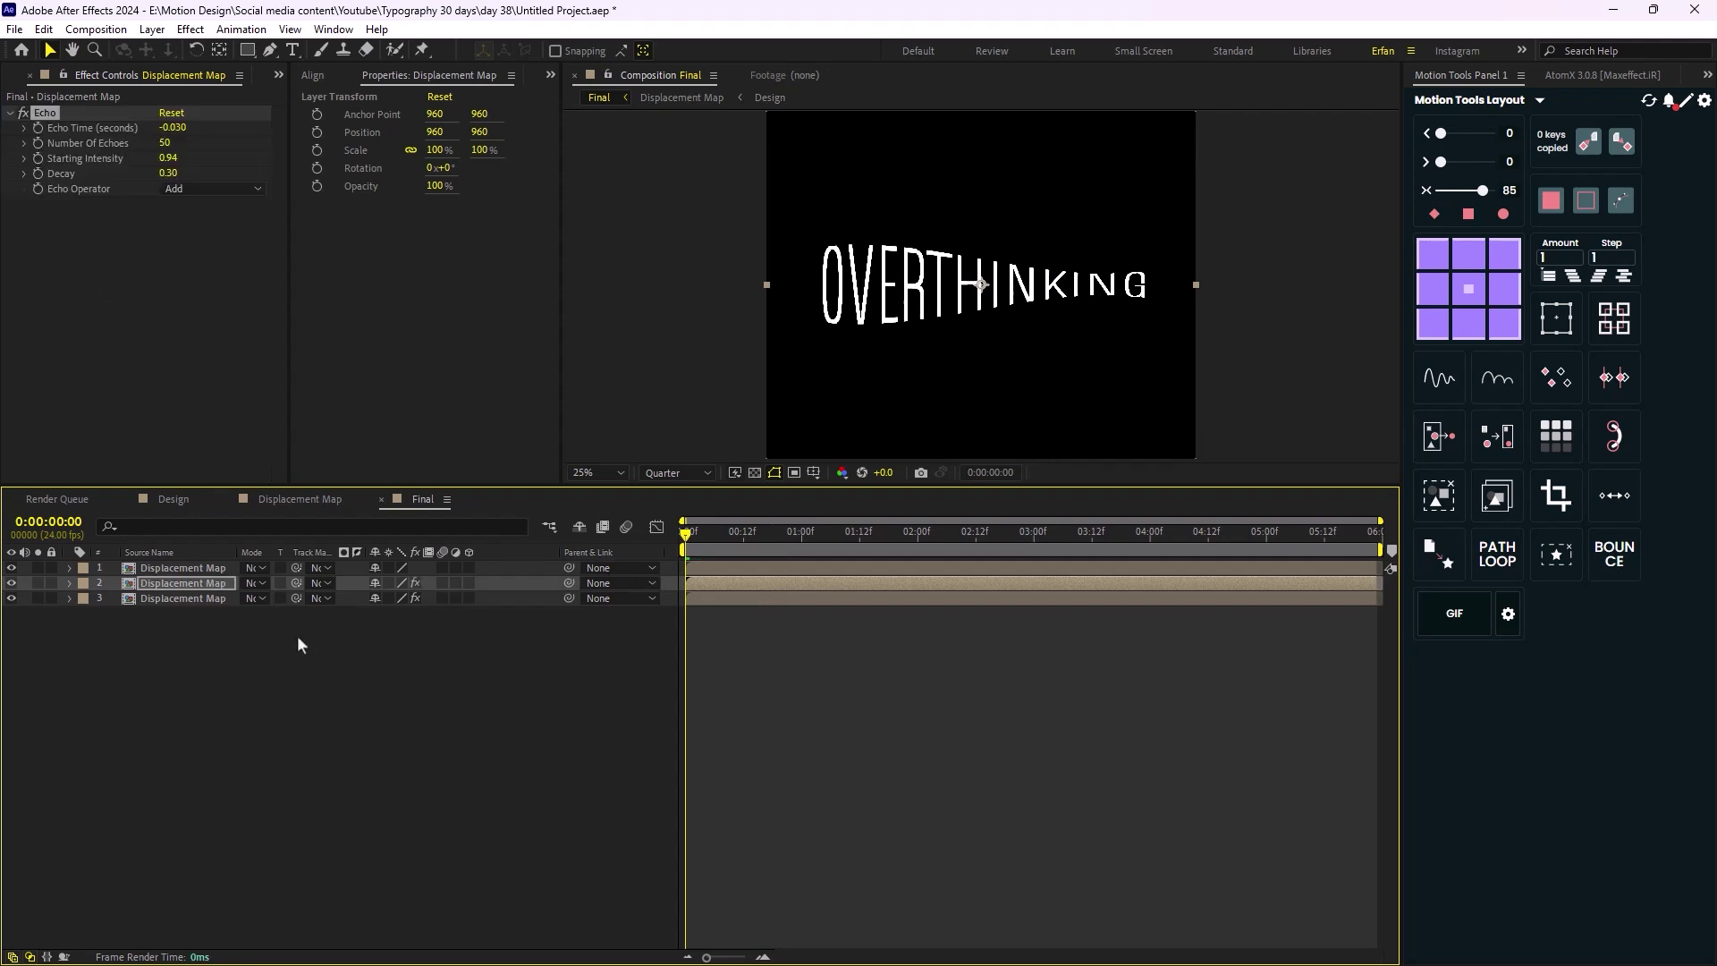
# Set the middle layer's Echo Time to -0.005 s, its Starting Intensity to 1 and its Decay to 1
pyautogui.click(173, 127)
pyautogui.write('-0')
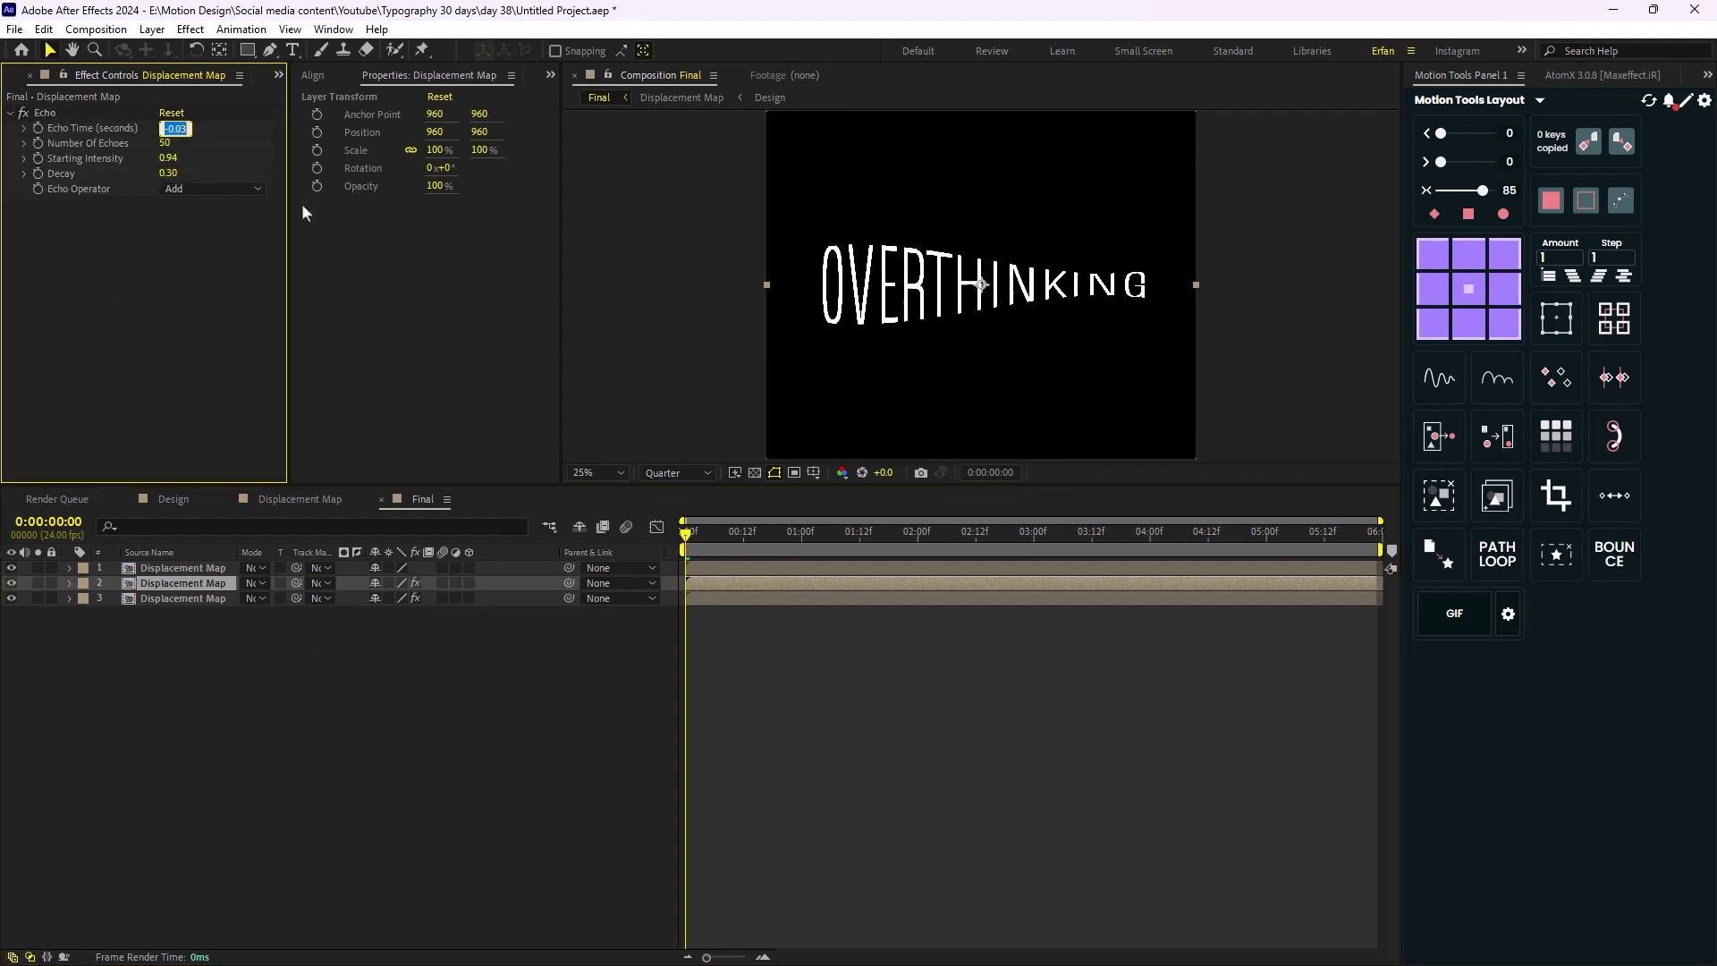
pyautogui.write('.005')
pyautogui.press('Return')
pyautogui.click(165, 158)
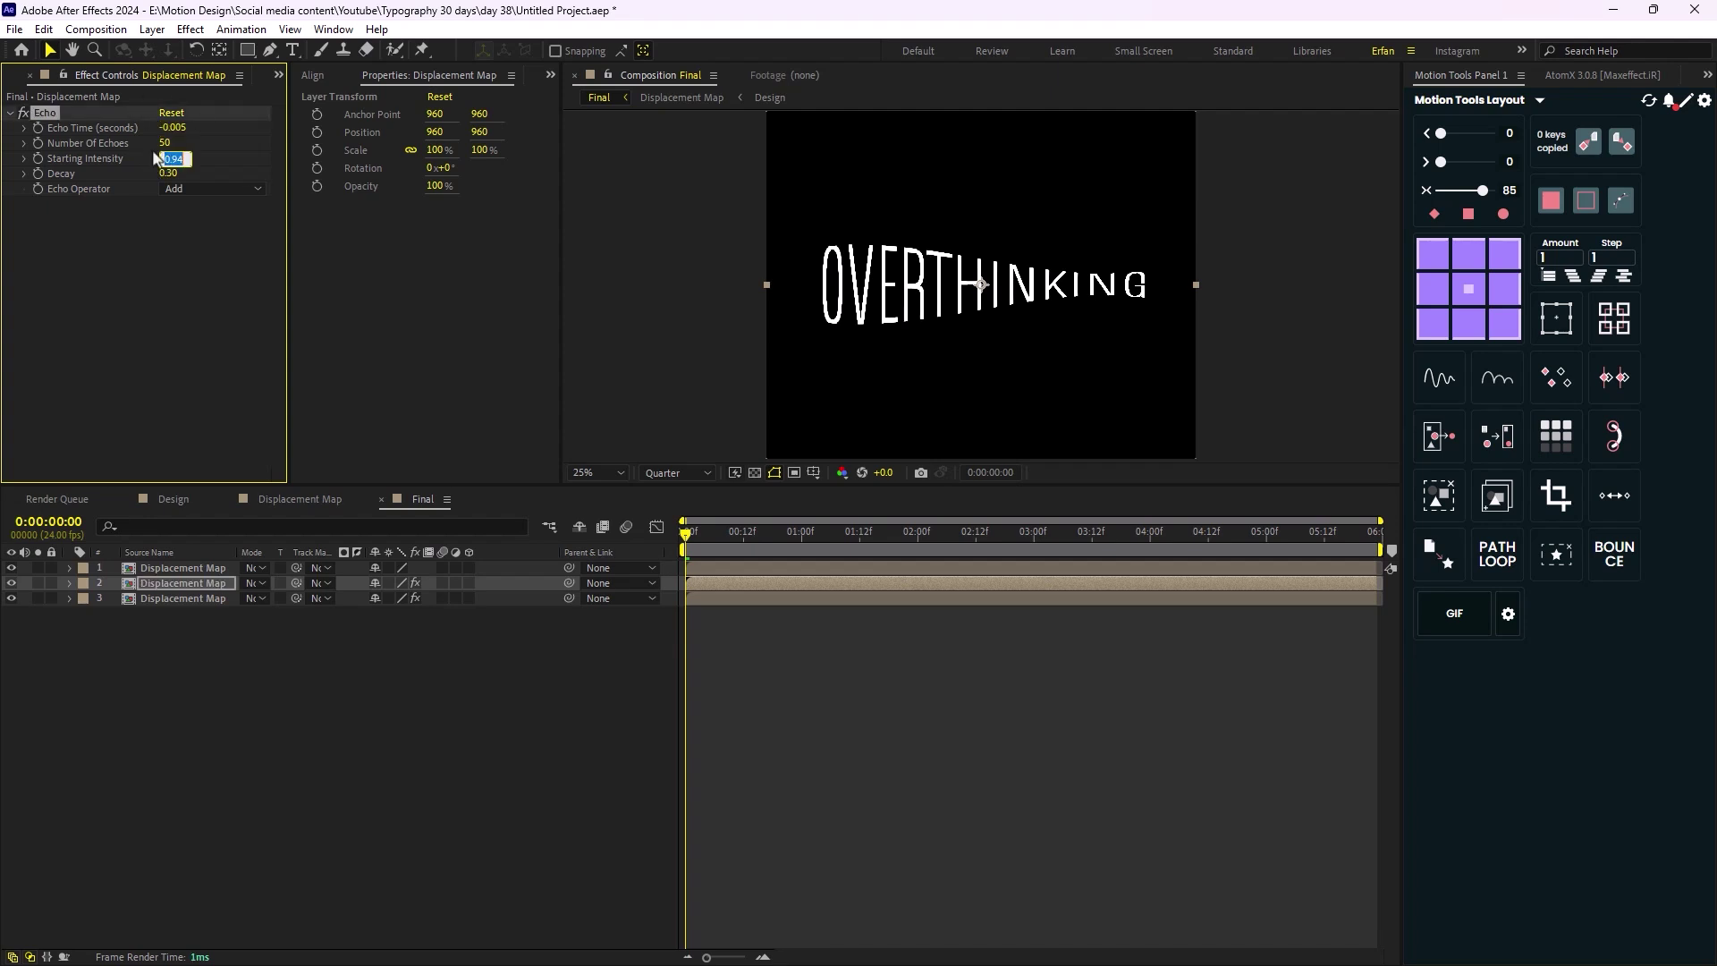
pyautogui.write('1')
pyautogui.press('Return')
pyautogui.click(175, 173)
pyautogui.write('1')
pyautogui.press('Return')
pyautogui.click(271, 738)
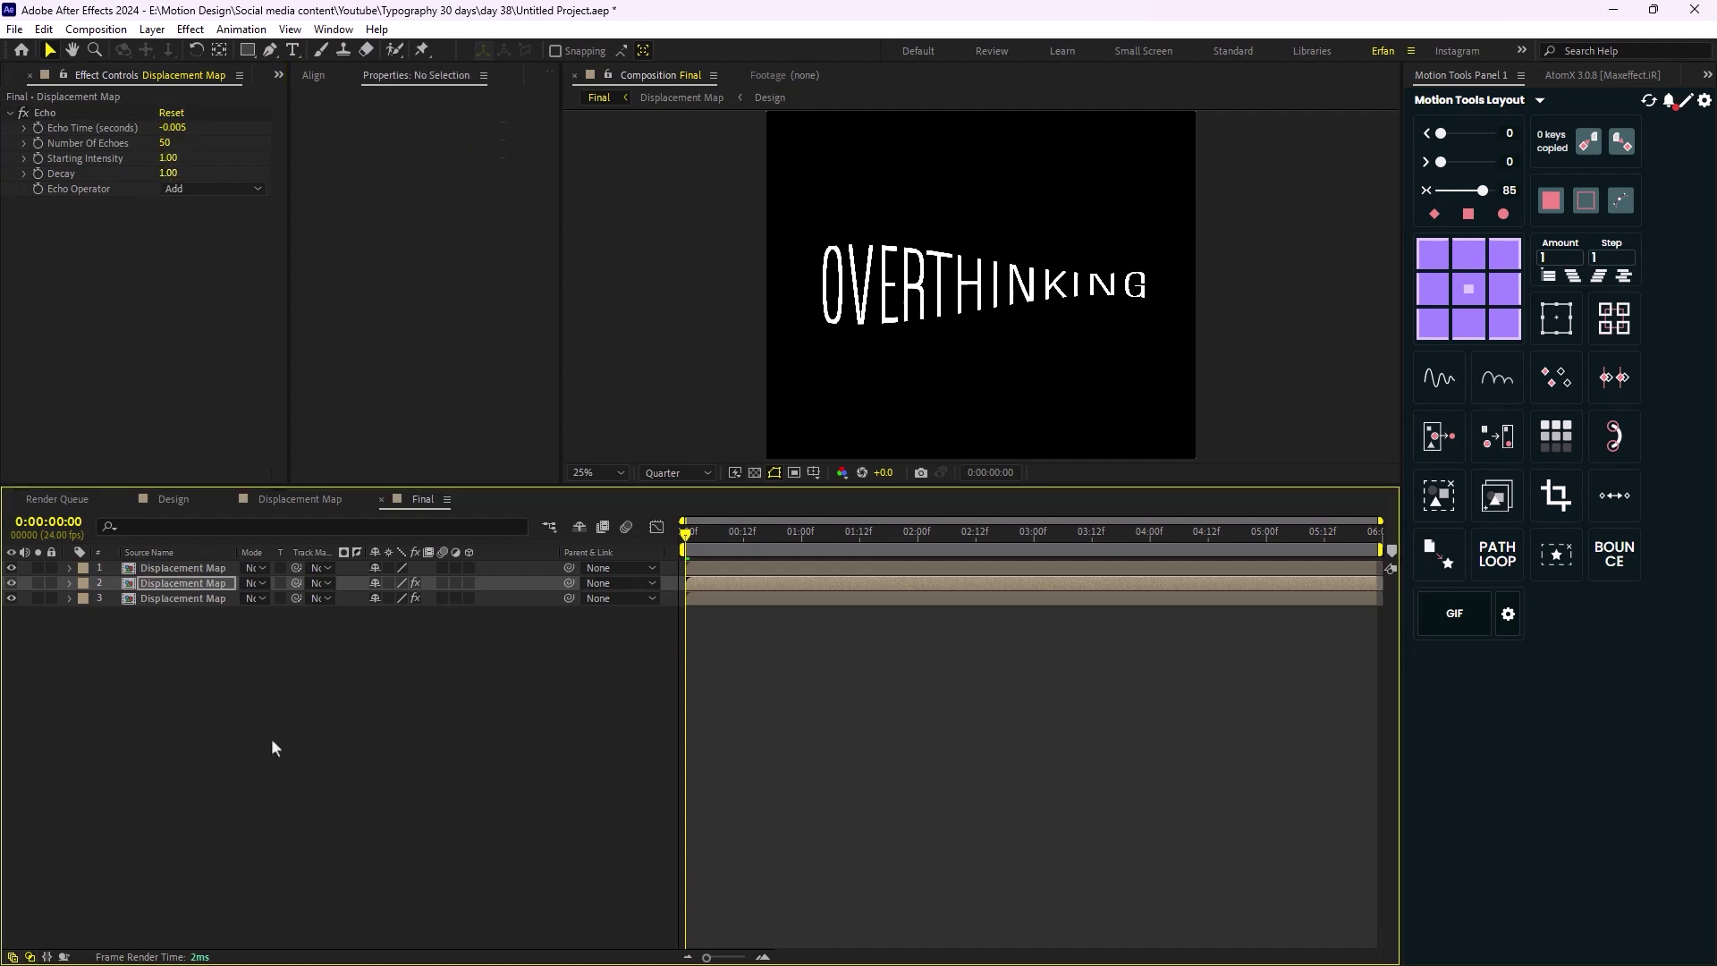
# Apply the Tint effect to the bottom Displacement Map layer
pyautogui.click(216, 606)
pyautogui.hotkey('ctrl', 'space')
pyautogui.write('tint')
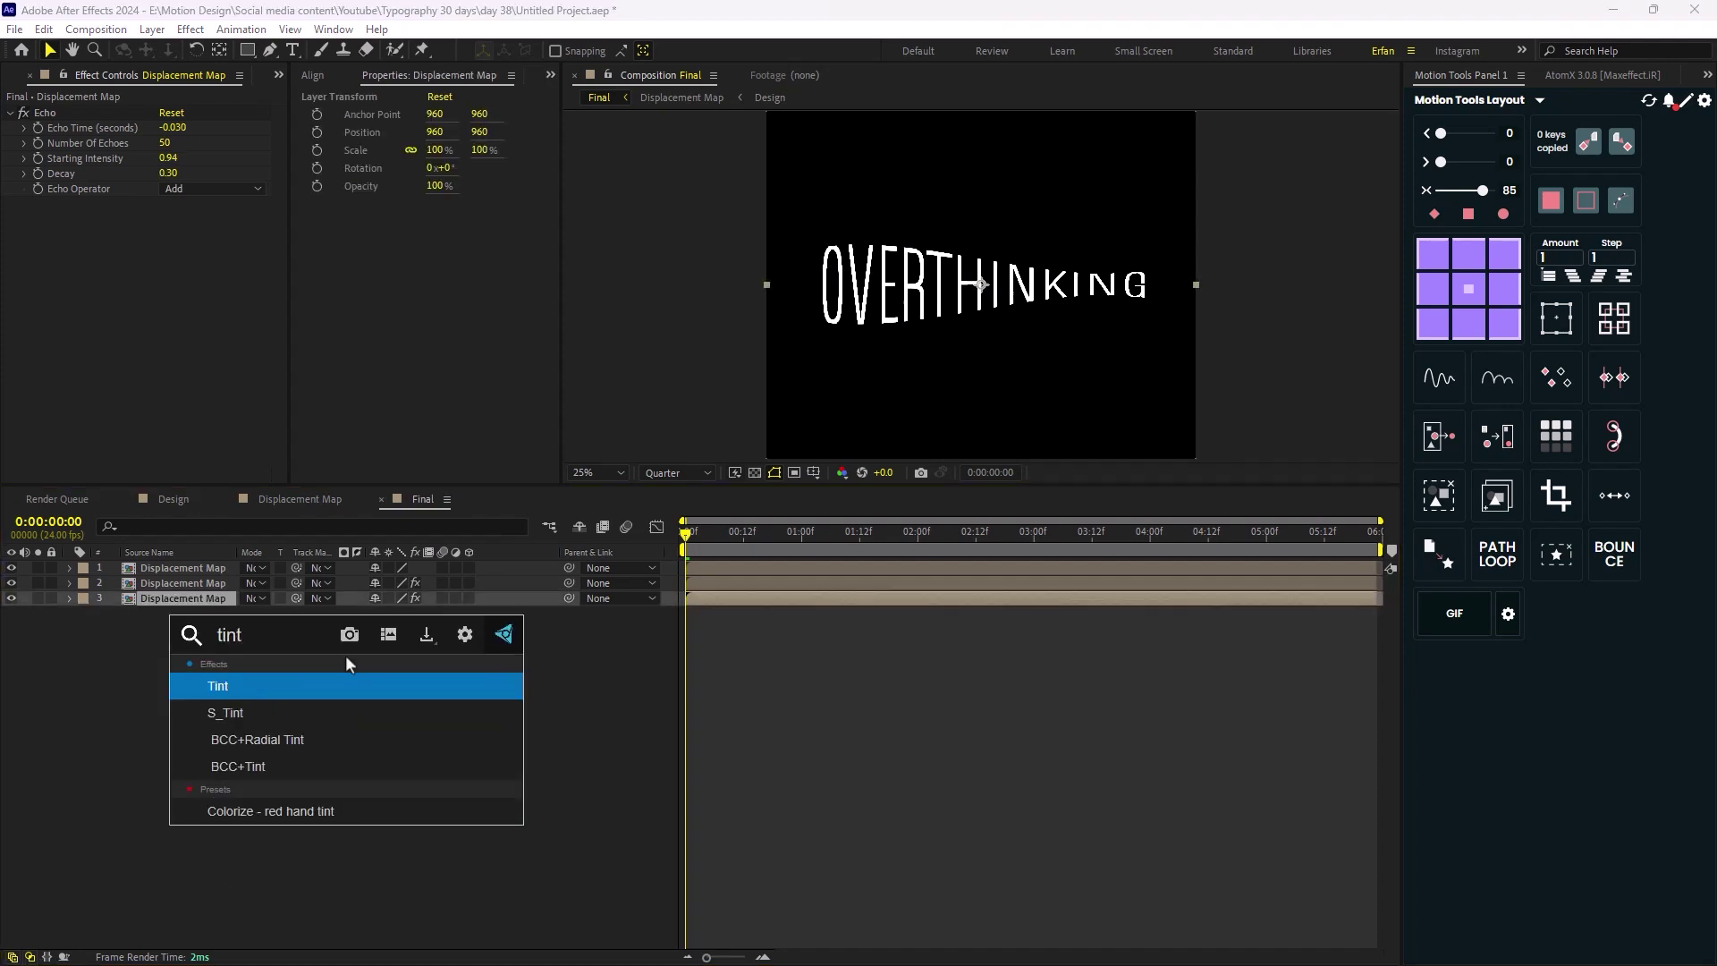
pyautogui.press('Return')
# At frame 11, set the bottom layer's Tint to map white to red F51434
pyautogui.moveTo(693, 537); pyautogui.dragTo(739, 534)
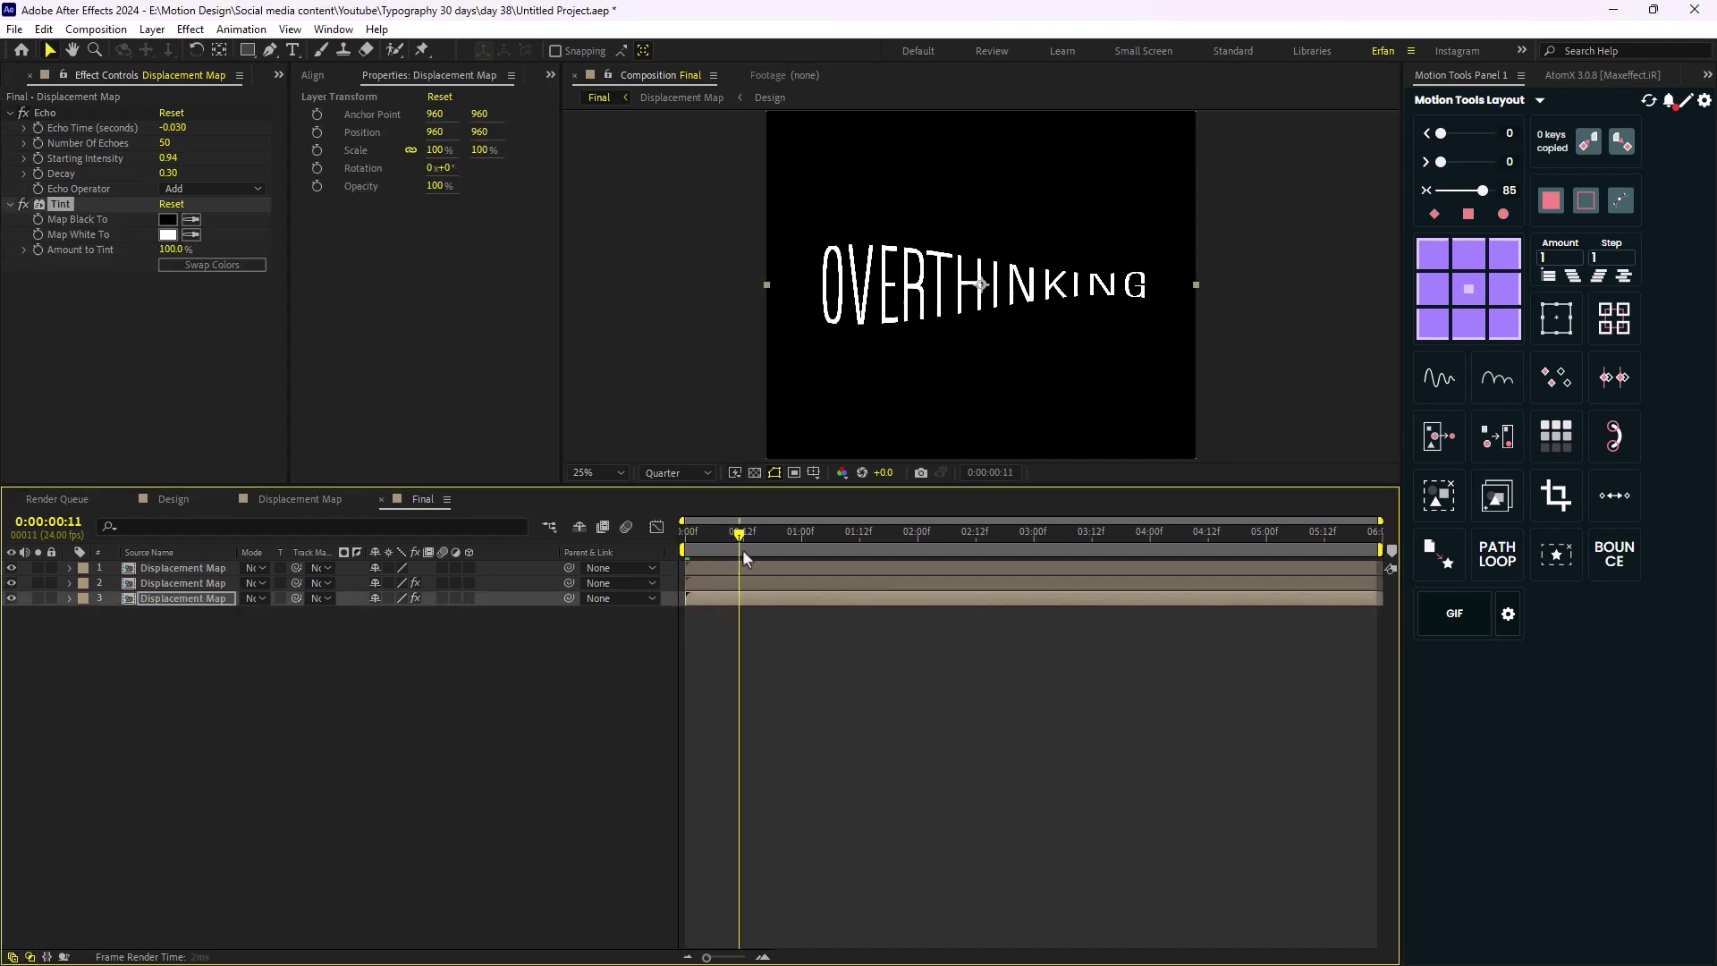
pyautogui.press('.')
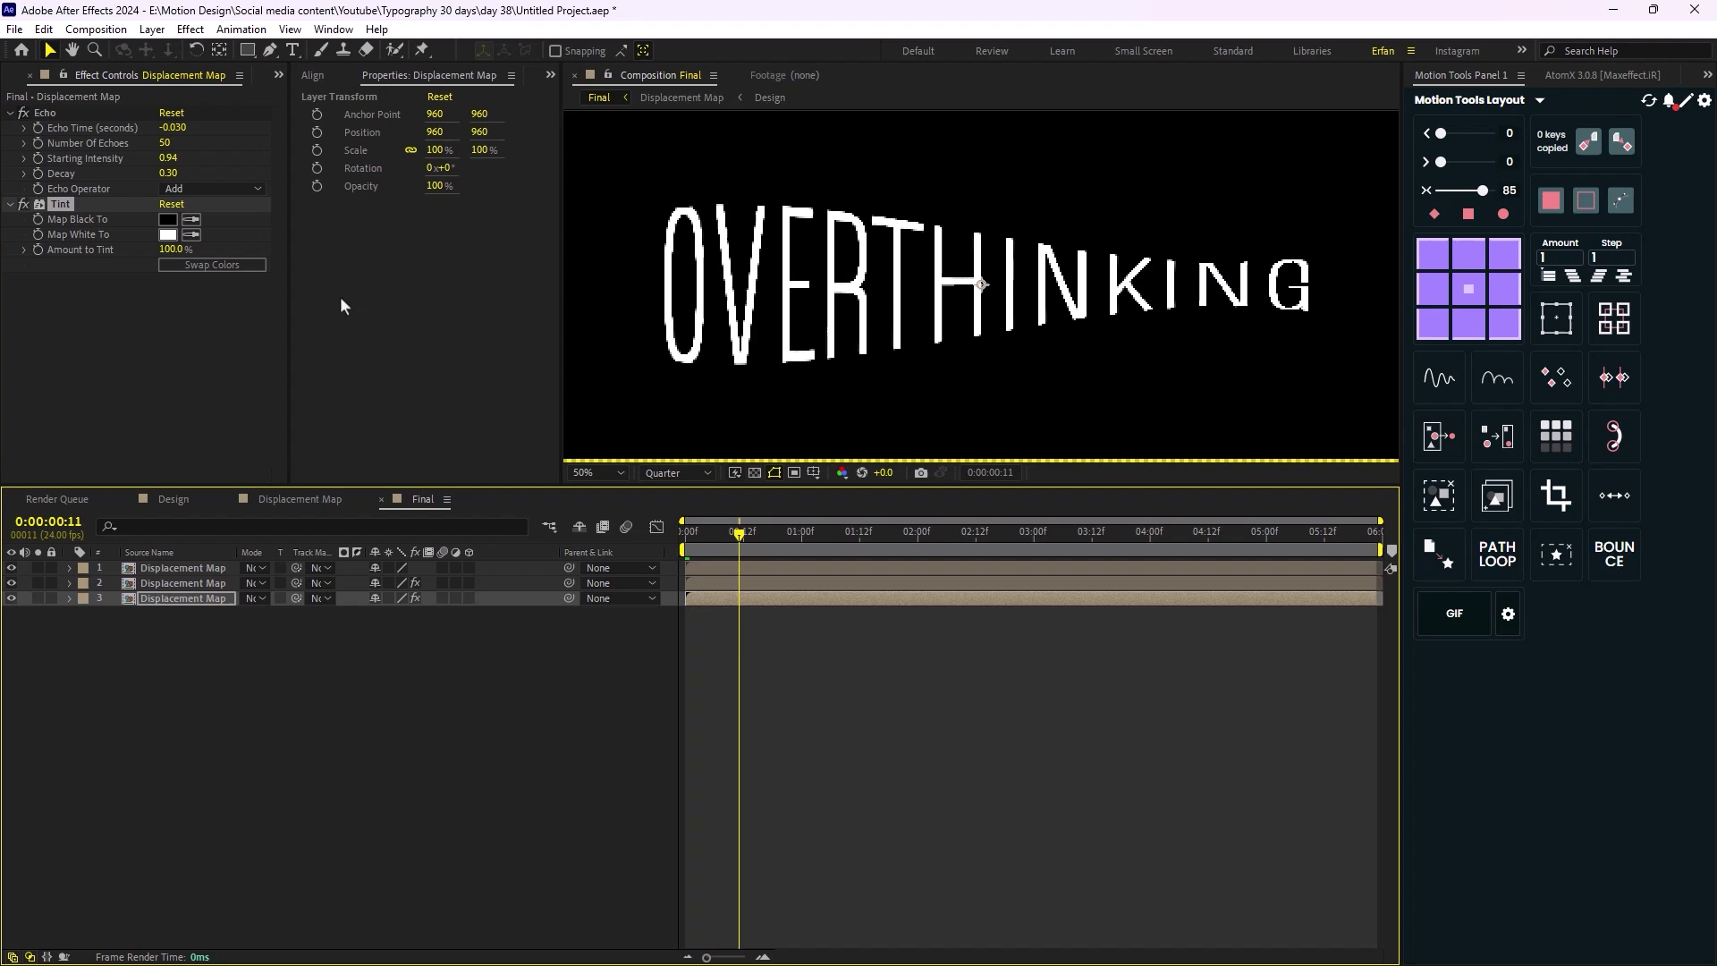
pyautogui.click(167, 234)
pyautogui.click(1092, 497)
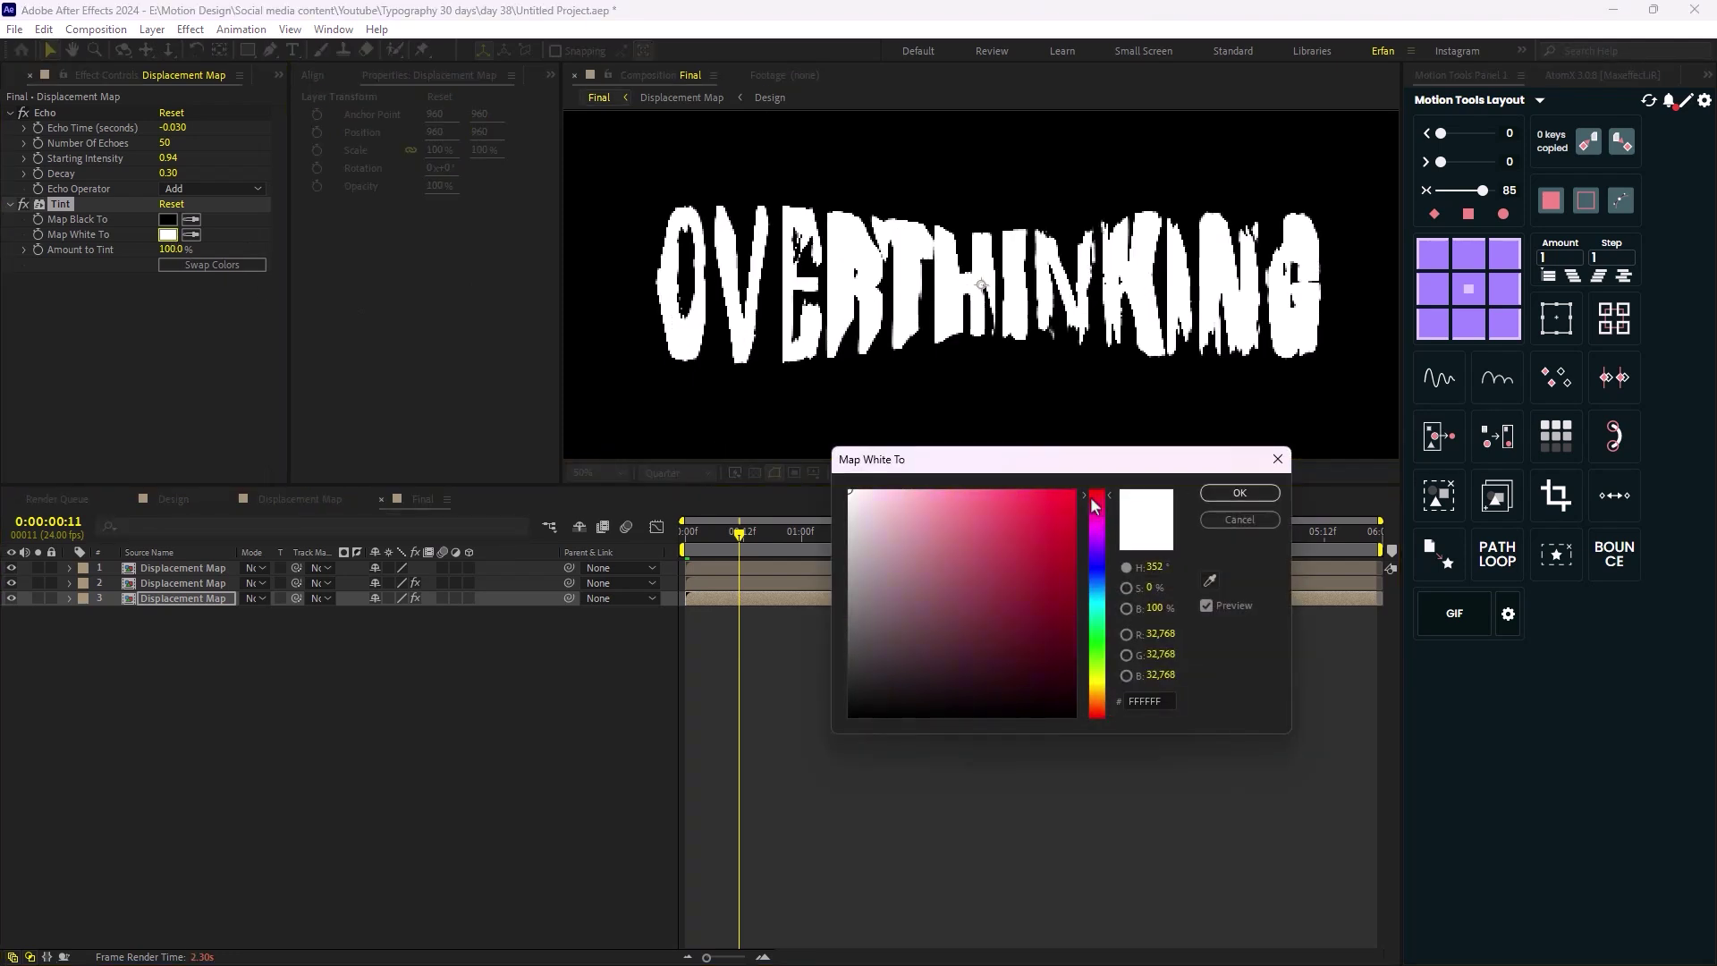
pyautogui.moveTo(1060, 501); pyautogui.dragTo(1055, 498)
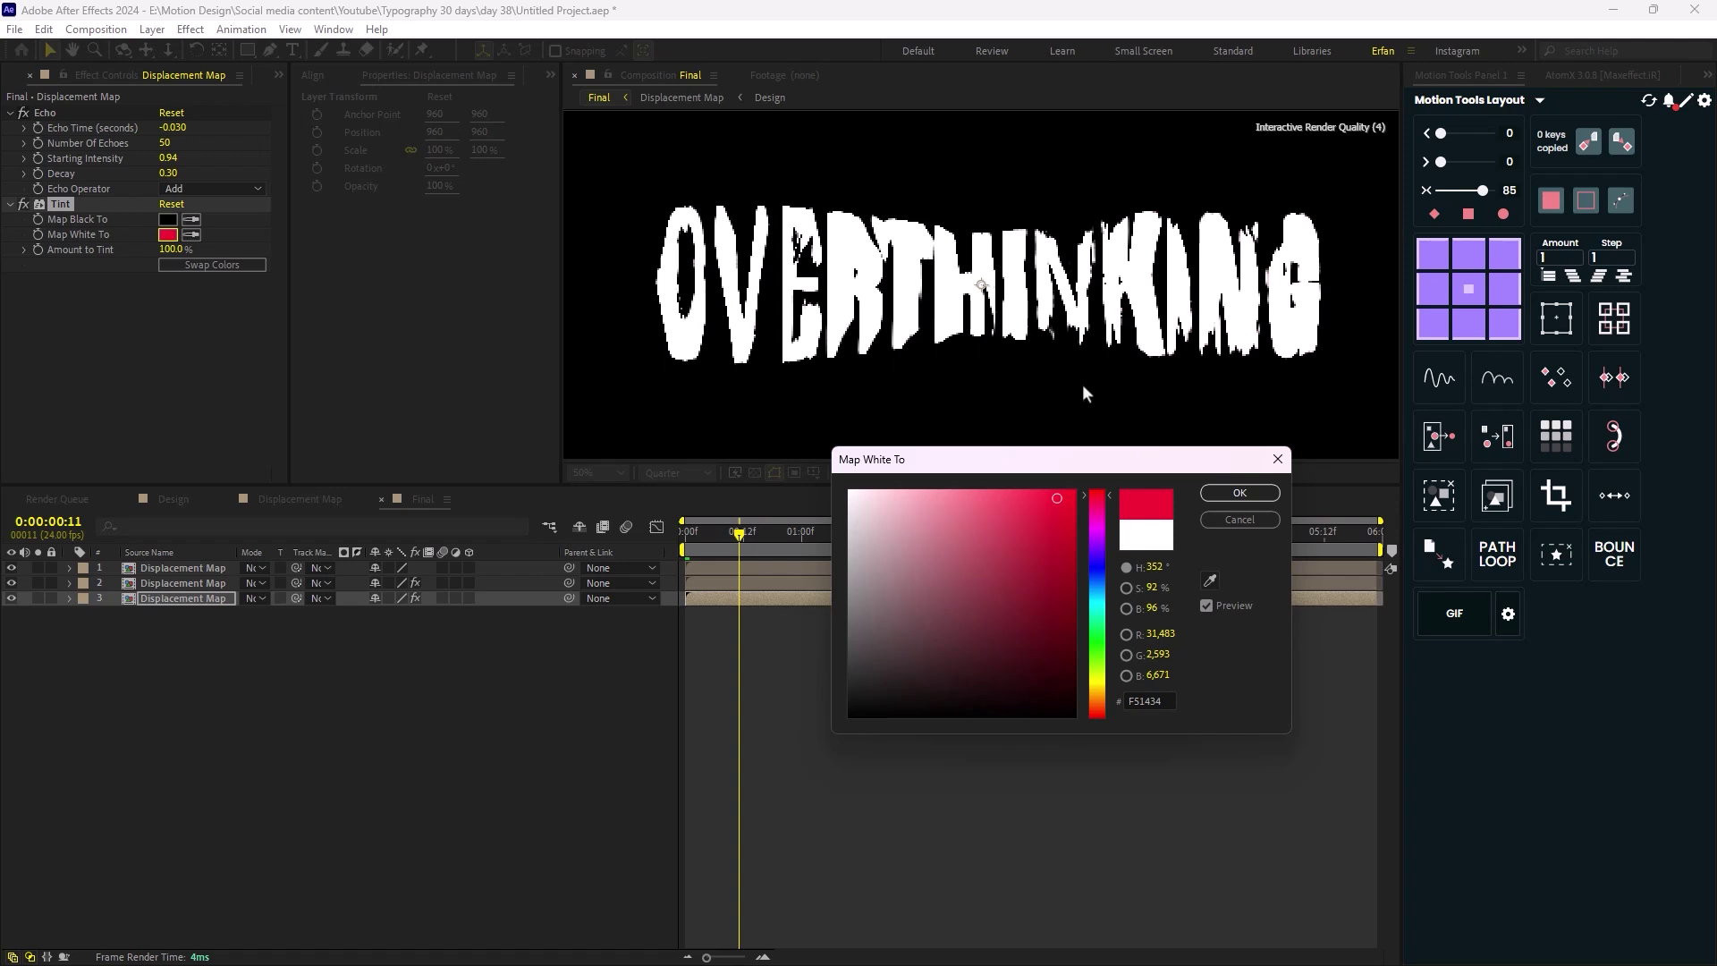
pyautogui.click(1239, 493)
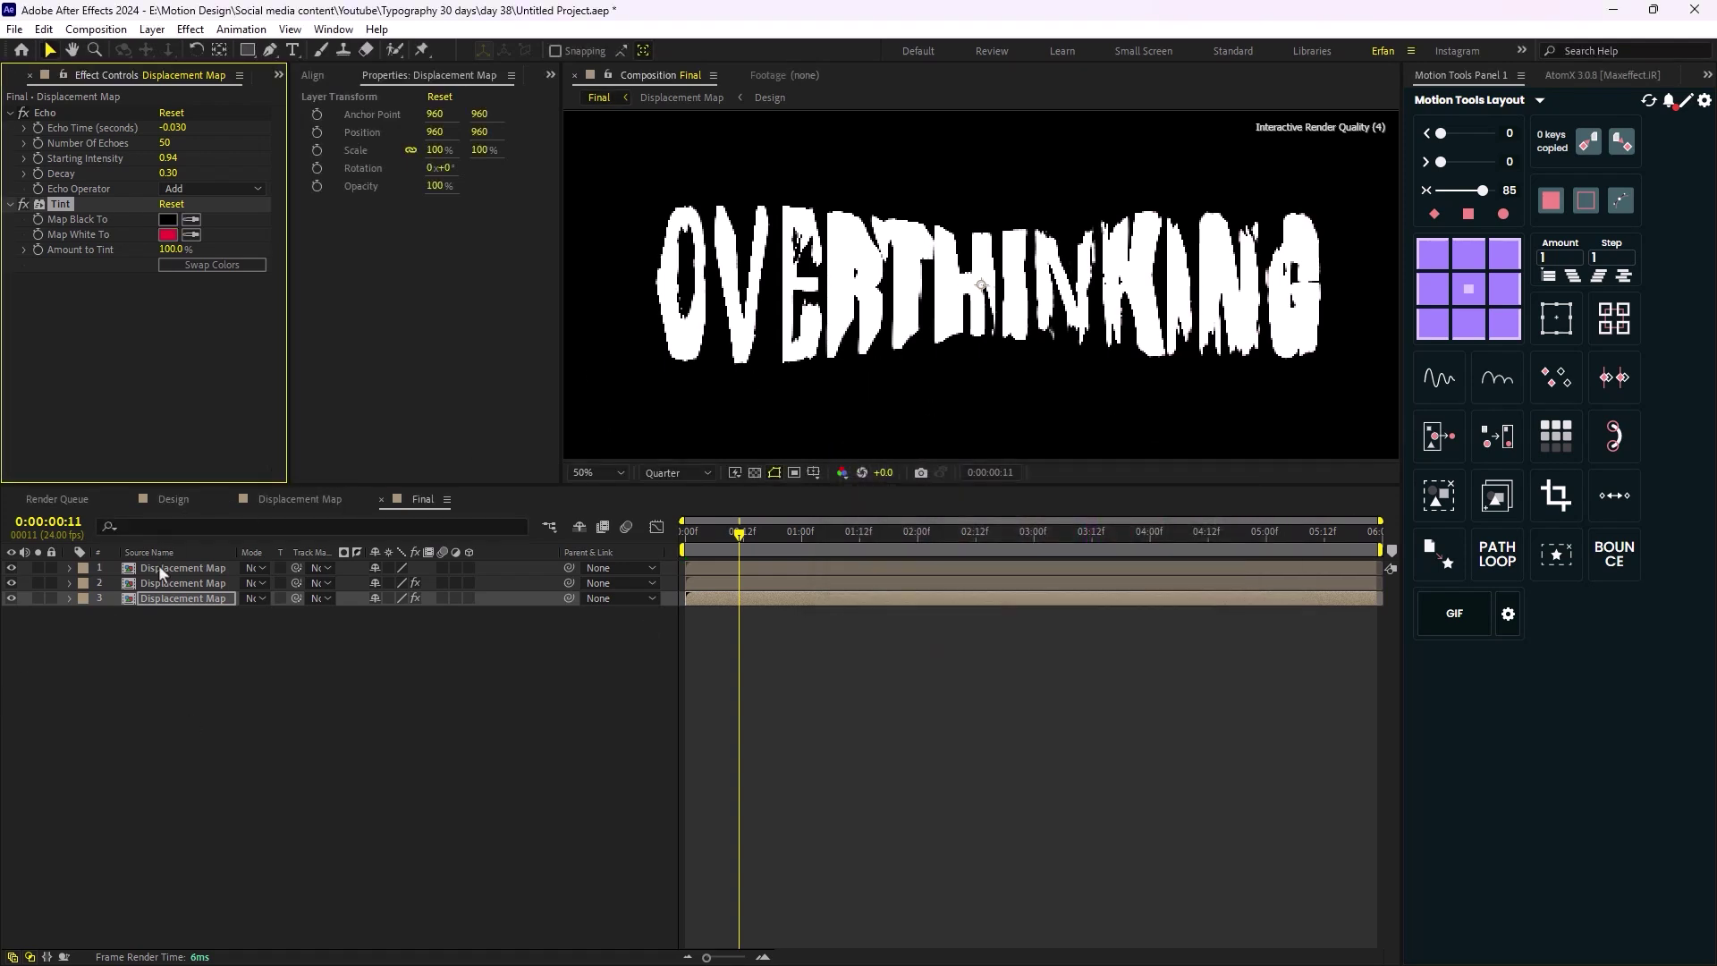
# Set the middle Displacement Map layer's Tint to map white to purple 6E3BFF
pyautogui.click(184, 582)
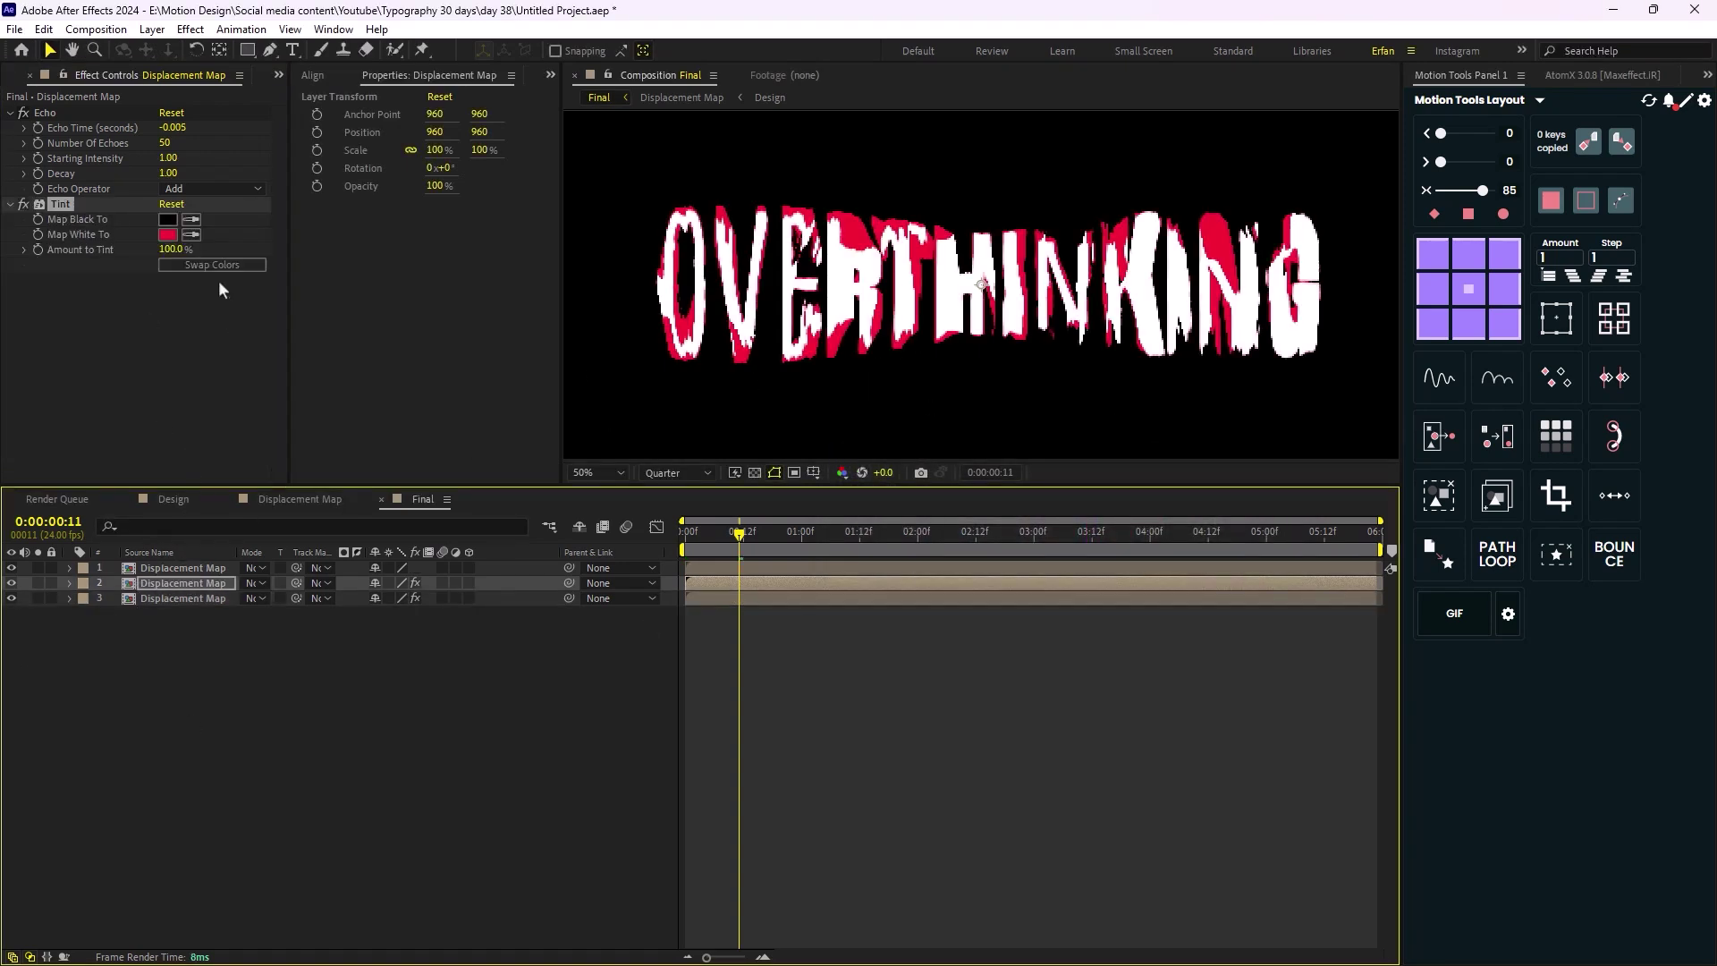
pyautogui.click(167, 235)
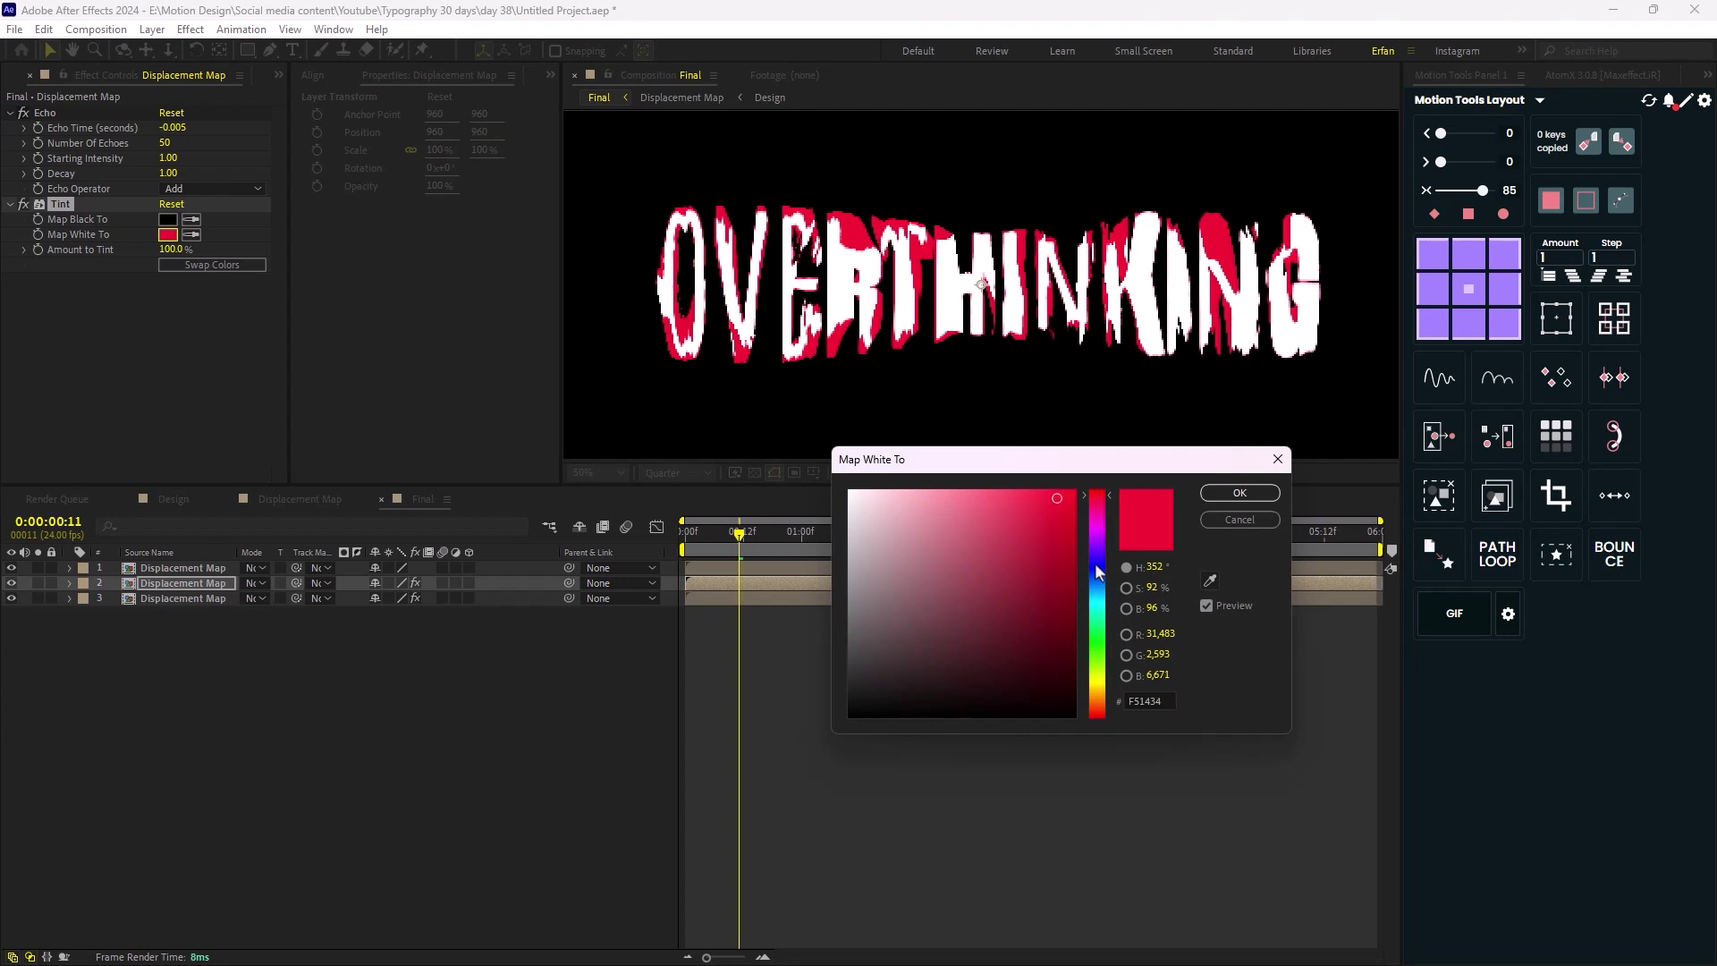
pyautogui.click(1101, 592)
pyautogui.moveTo(1102, 601); pyautogui.dragTo(1103, 619)
pyautogui.click(1098, 555)
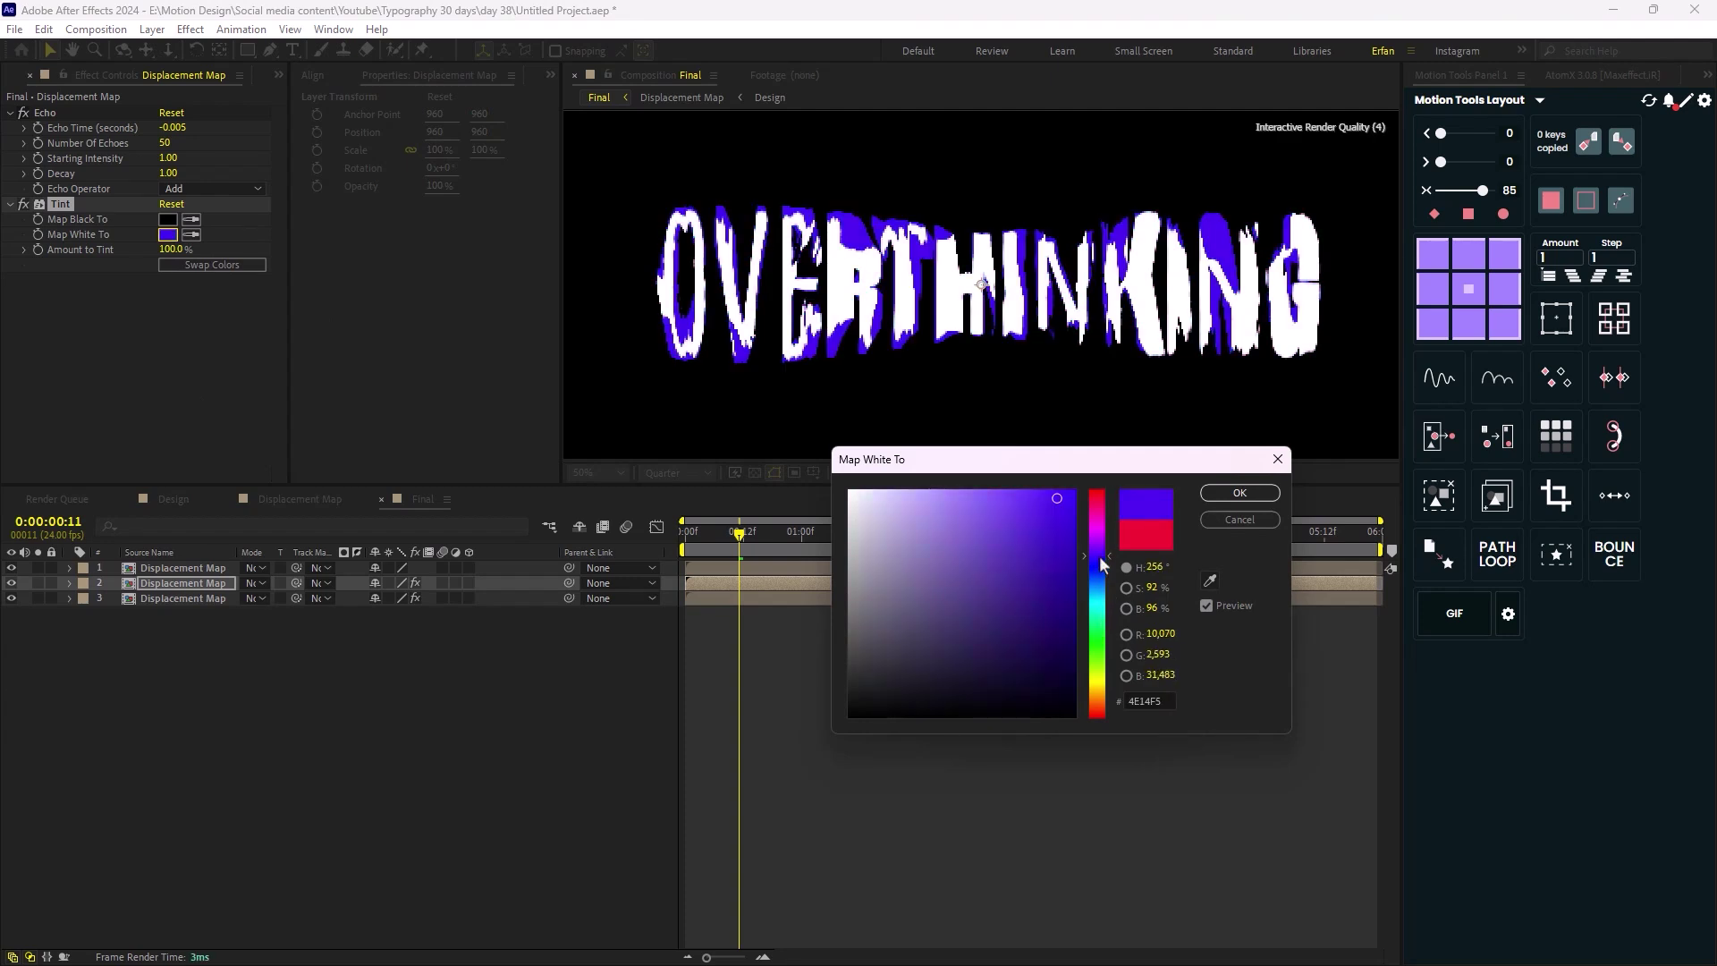
pyautogui.click(1038, 498)
pyautogui.moveTo(1039, 499); pyautogui.dragTo(1022, 489)
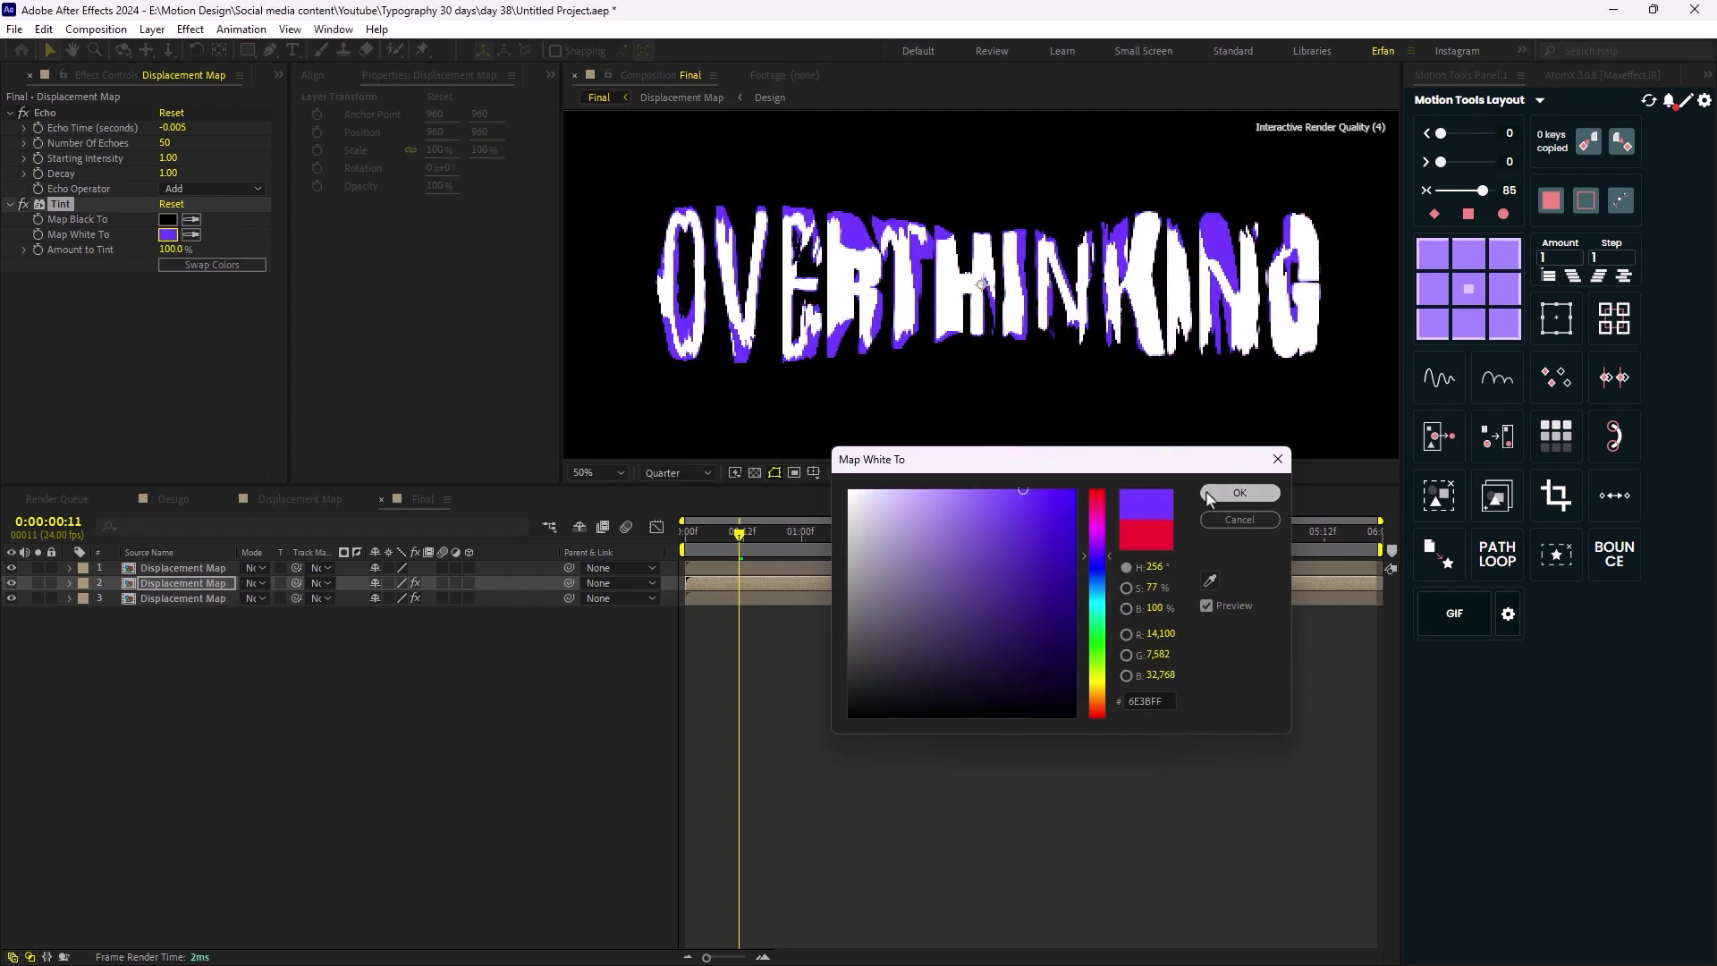
pyautogui.click(1239, 493)
# Create a 1920 x 1920 px dark solid named BG and place it beneath all Displacement Map layers
pyautogui.scroll(-1, 1003, 391)
pyautogui.press('Home')
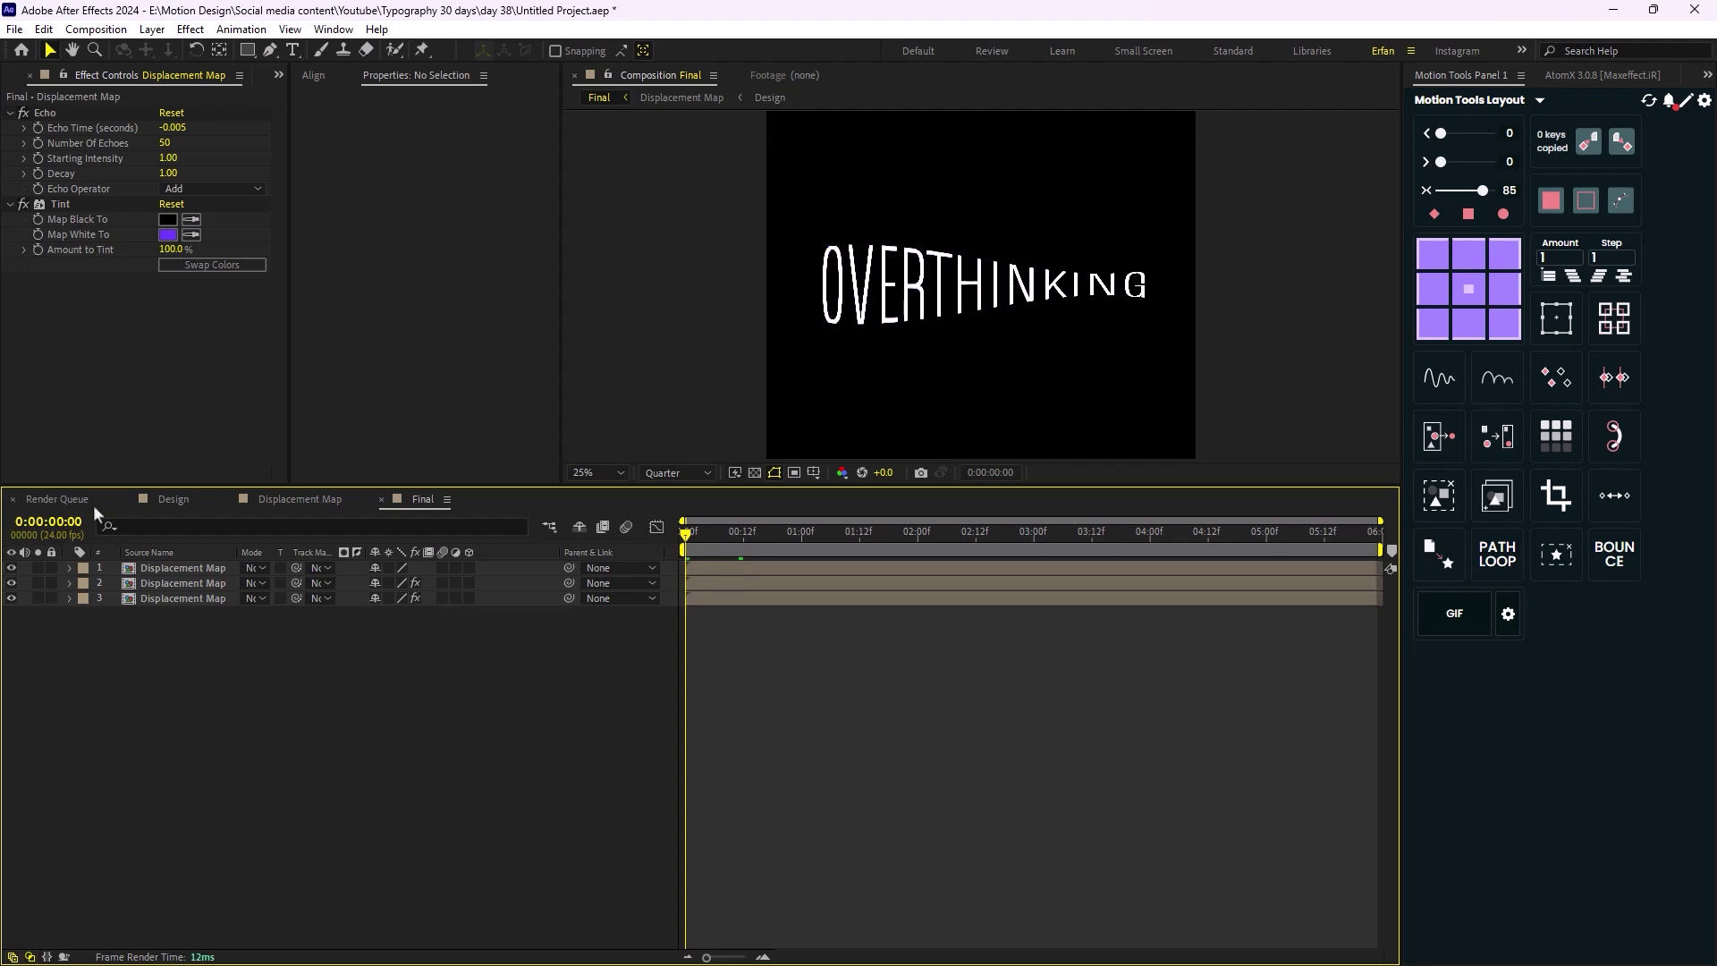
pyautogui.hotkey('ctrl', '0')
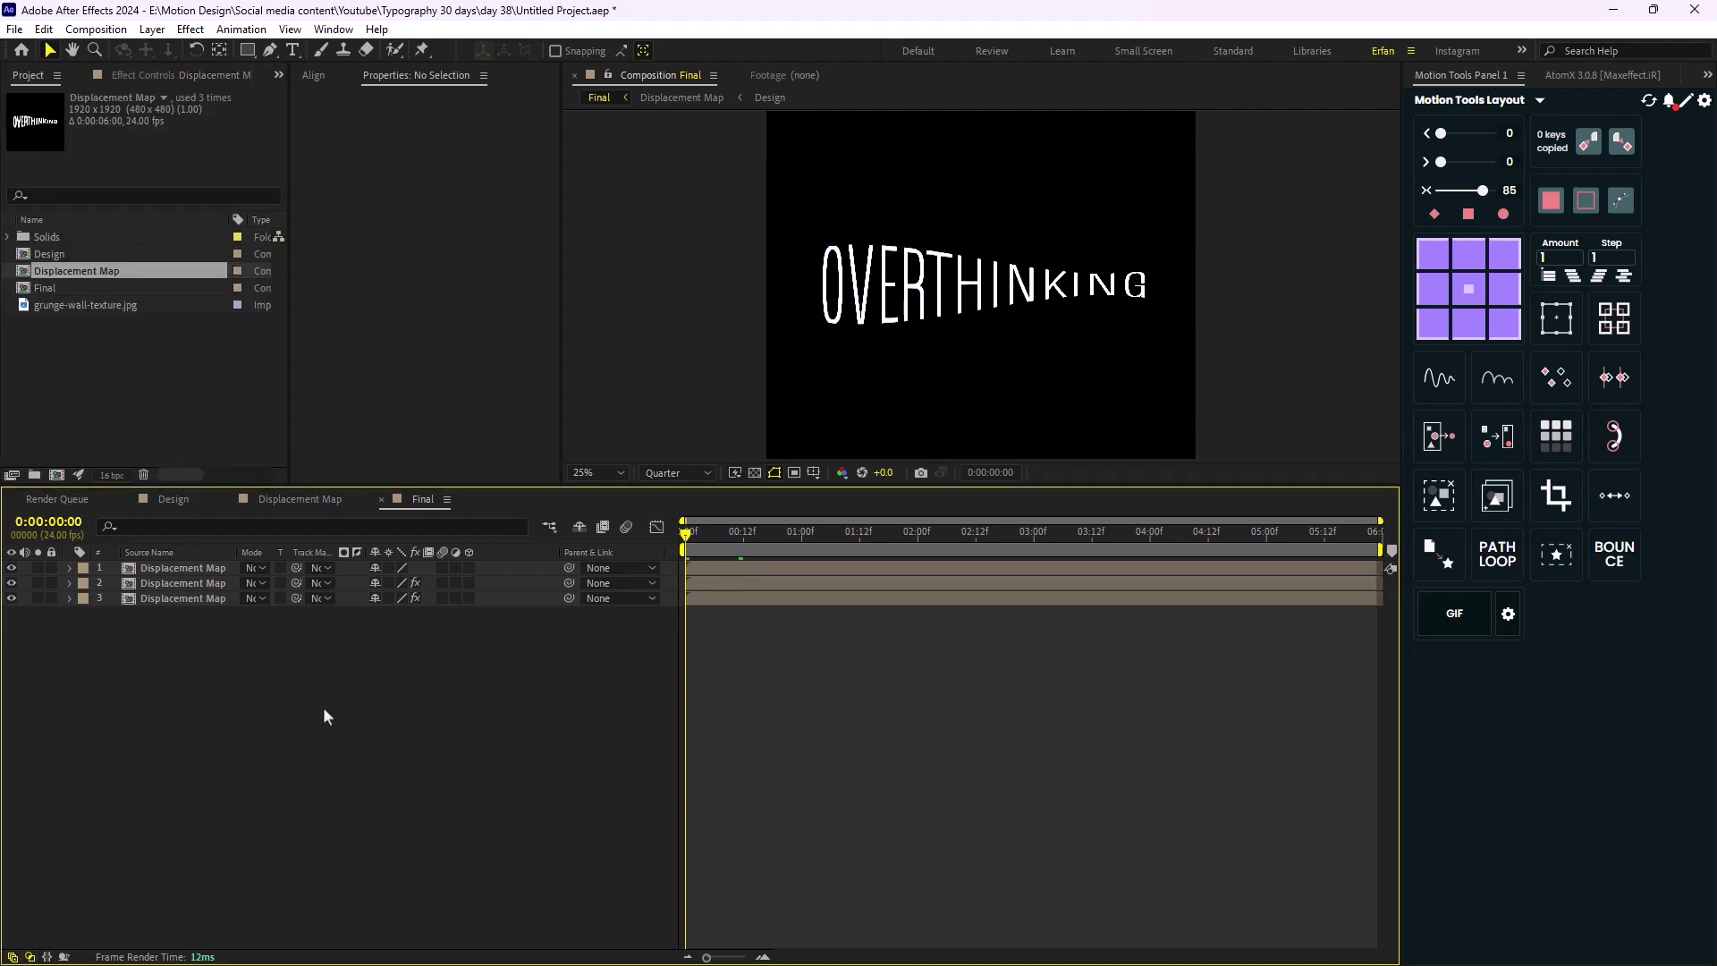
pyautogui.hotkey('ctrl', 'y')
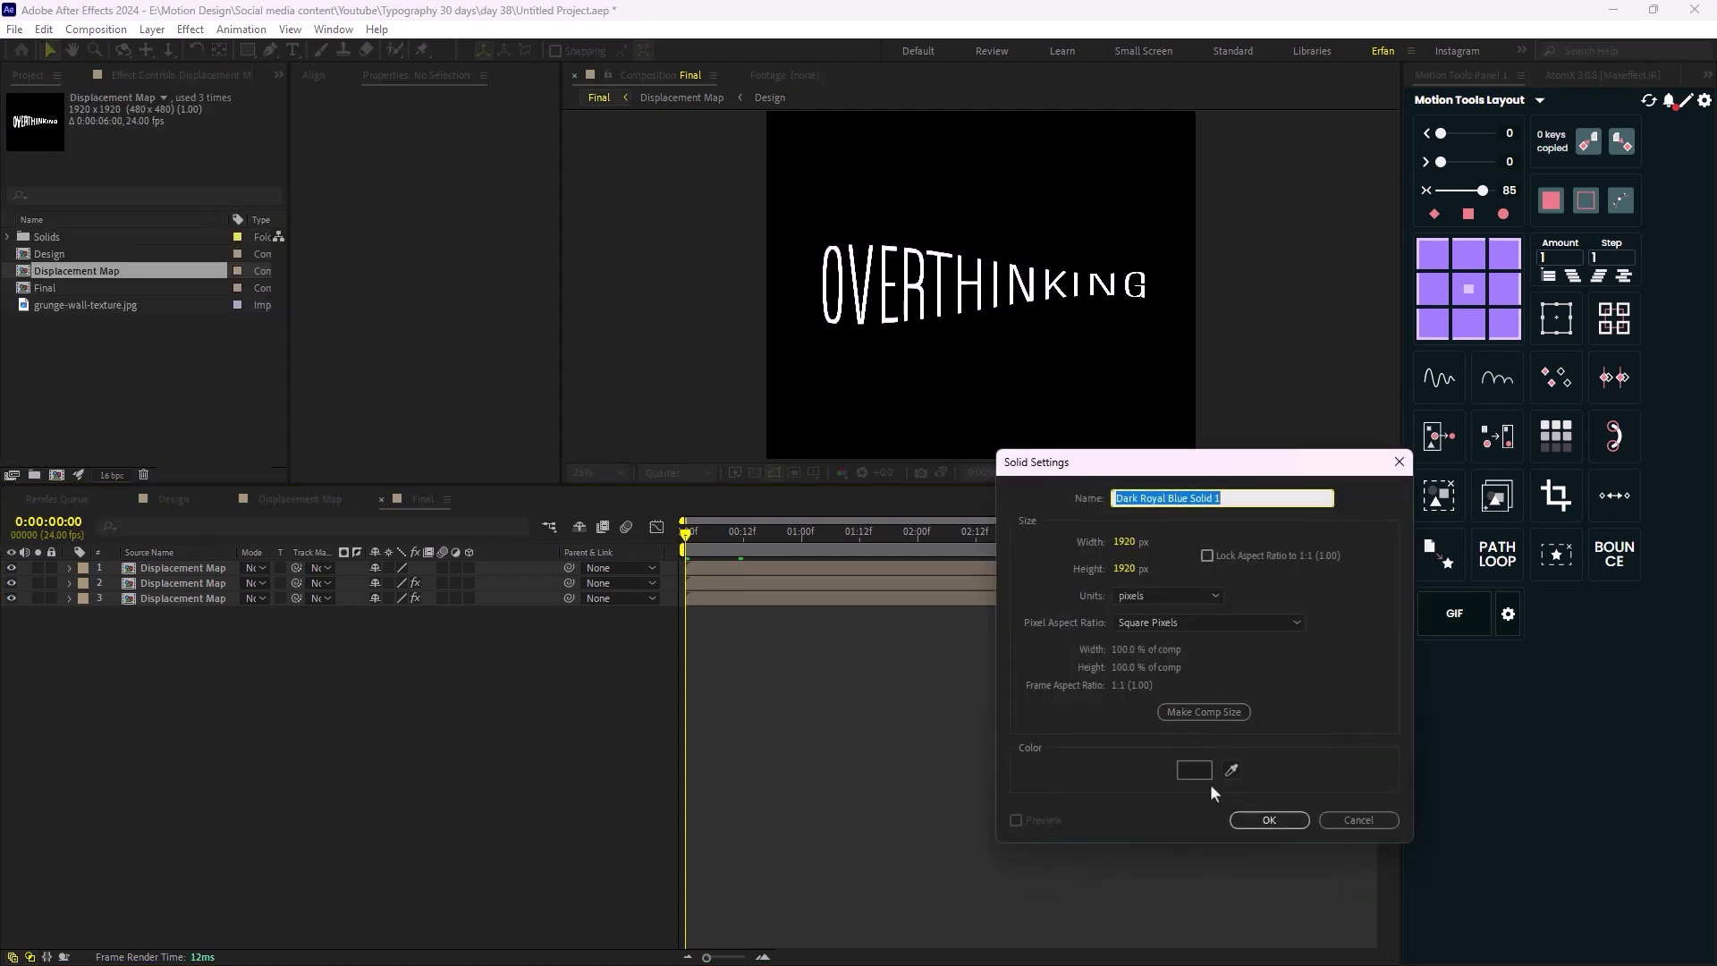
pyautogui.write('BG')
pyautogui.press('Return')
pyautogui.moveTo(150, 567); pyautogui.dragTo(190, 660)
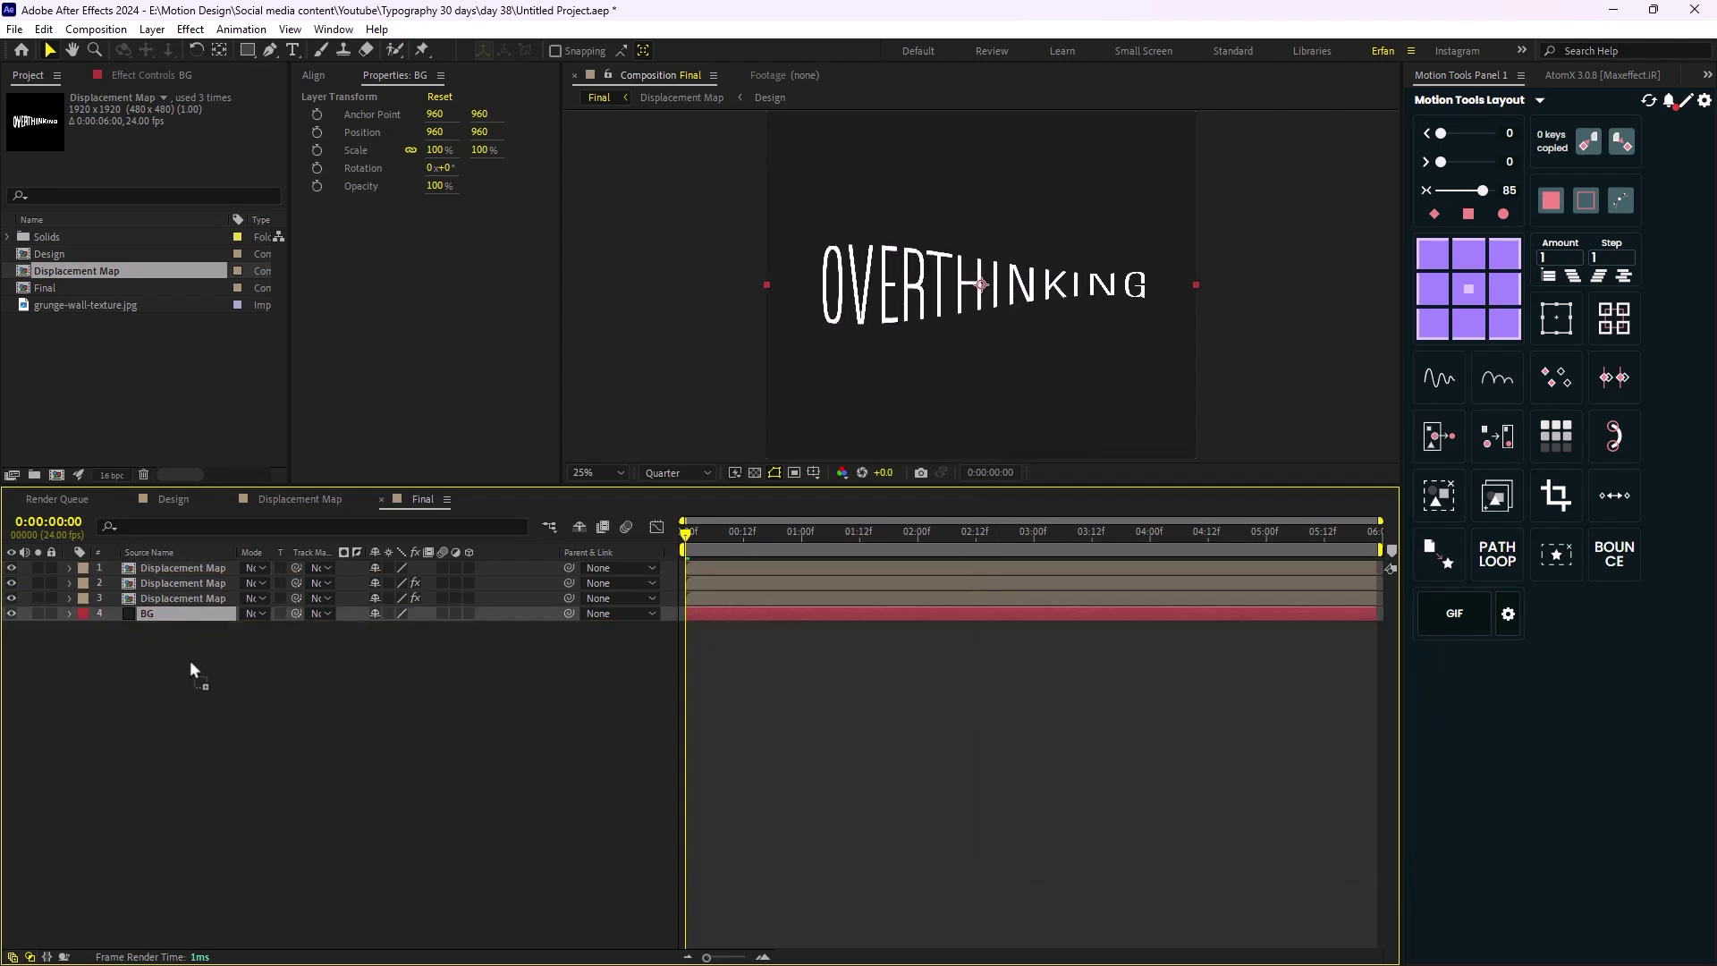
# Add grunge-wall-texture.jpg directly above the BG layer and set its blending mode to Multiply
pyautogui.click(93, 342)
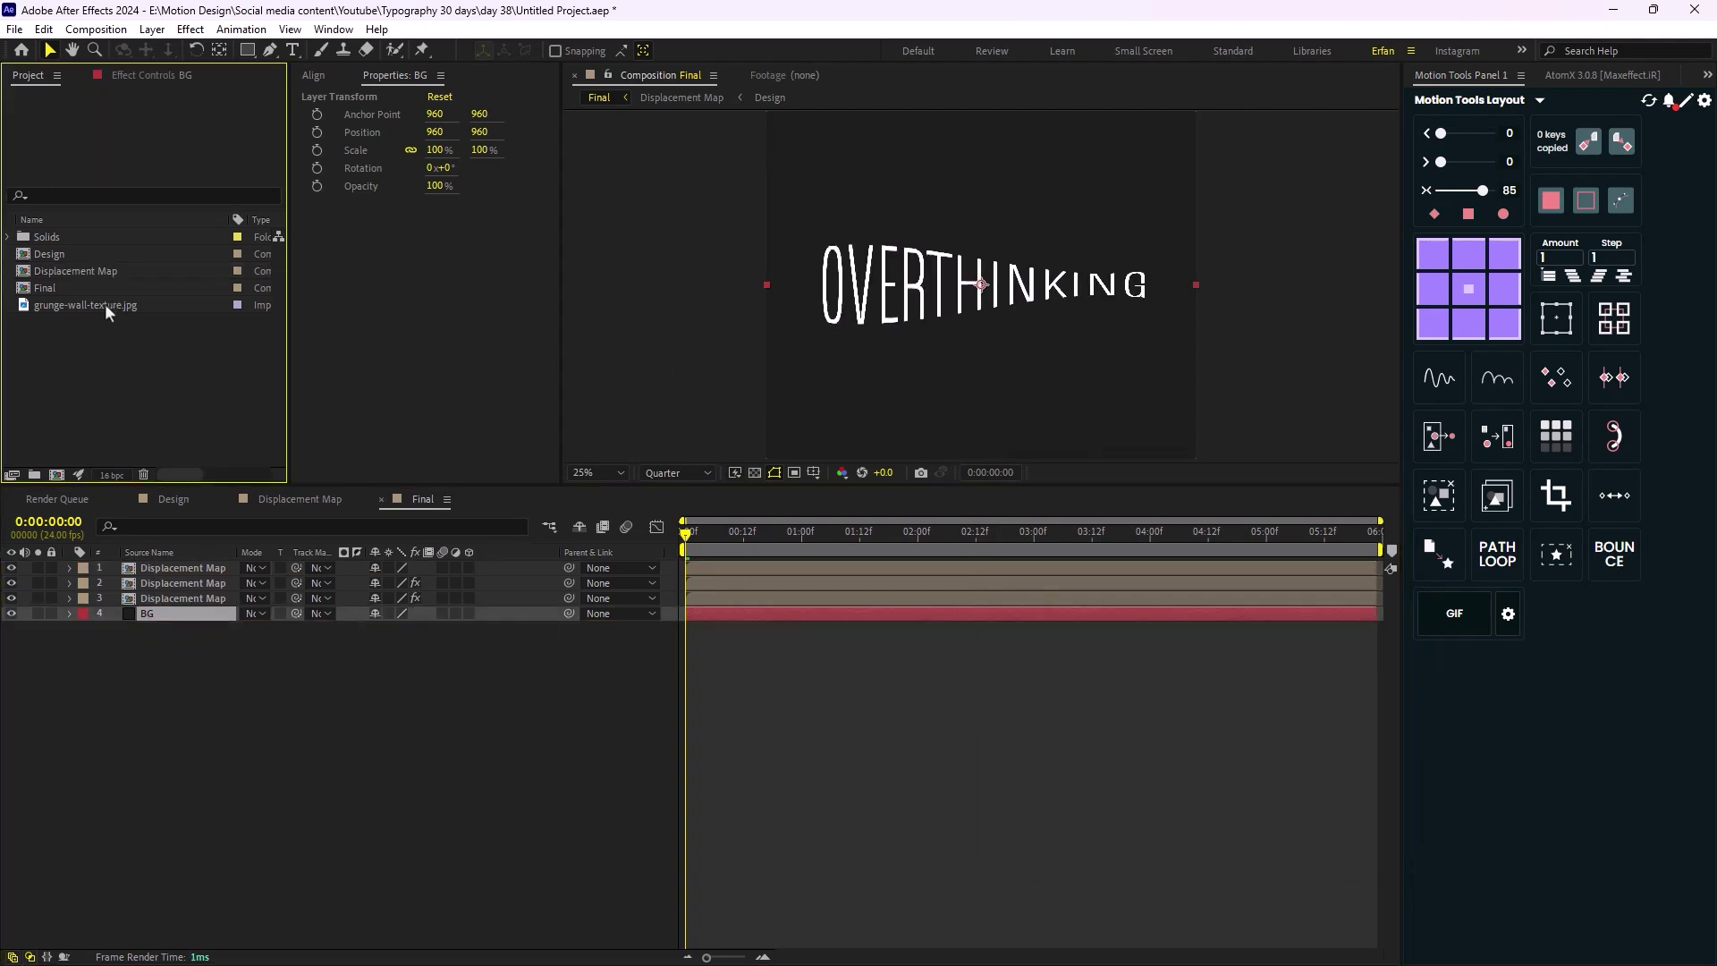
pyautogui.click(105, 304)
pyautogui.moveTo(127, 304); pyautogui.dragTo(178, 608)
pyautogui.press(',')
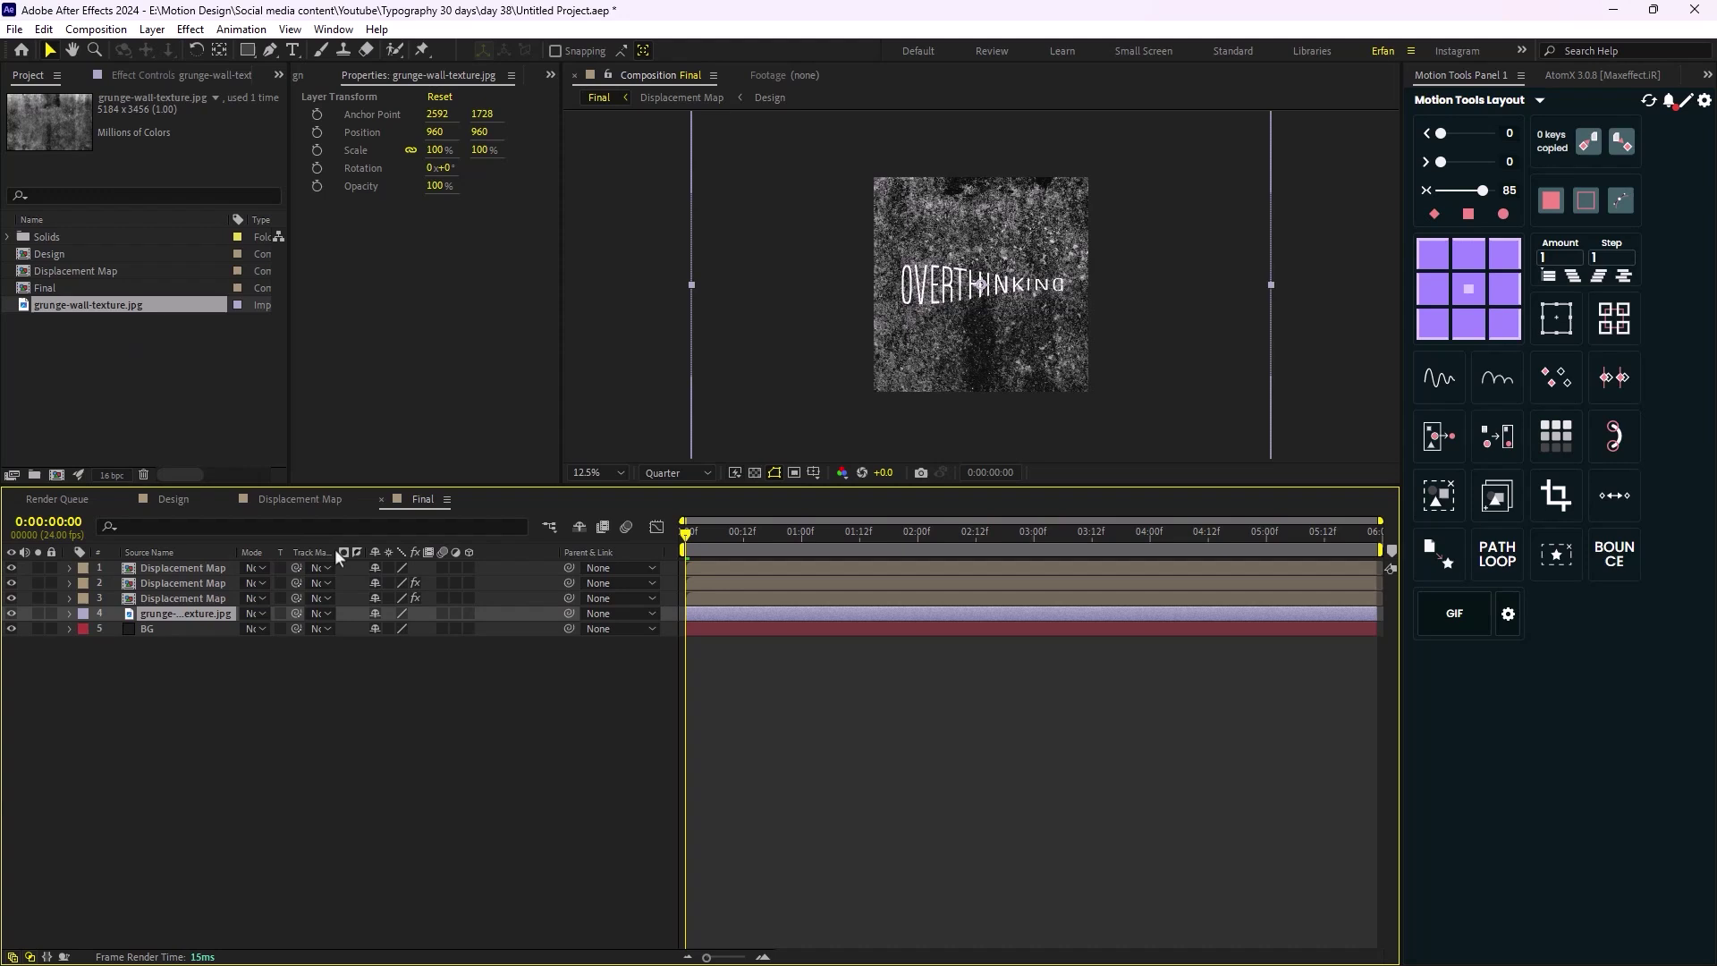
pyautogui.click(255, 613)
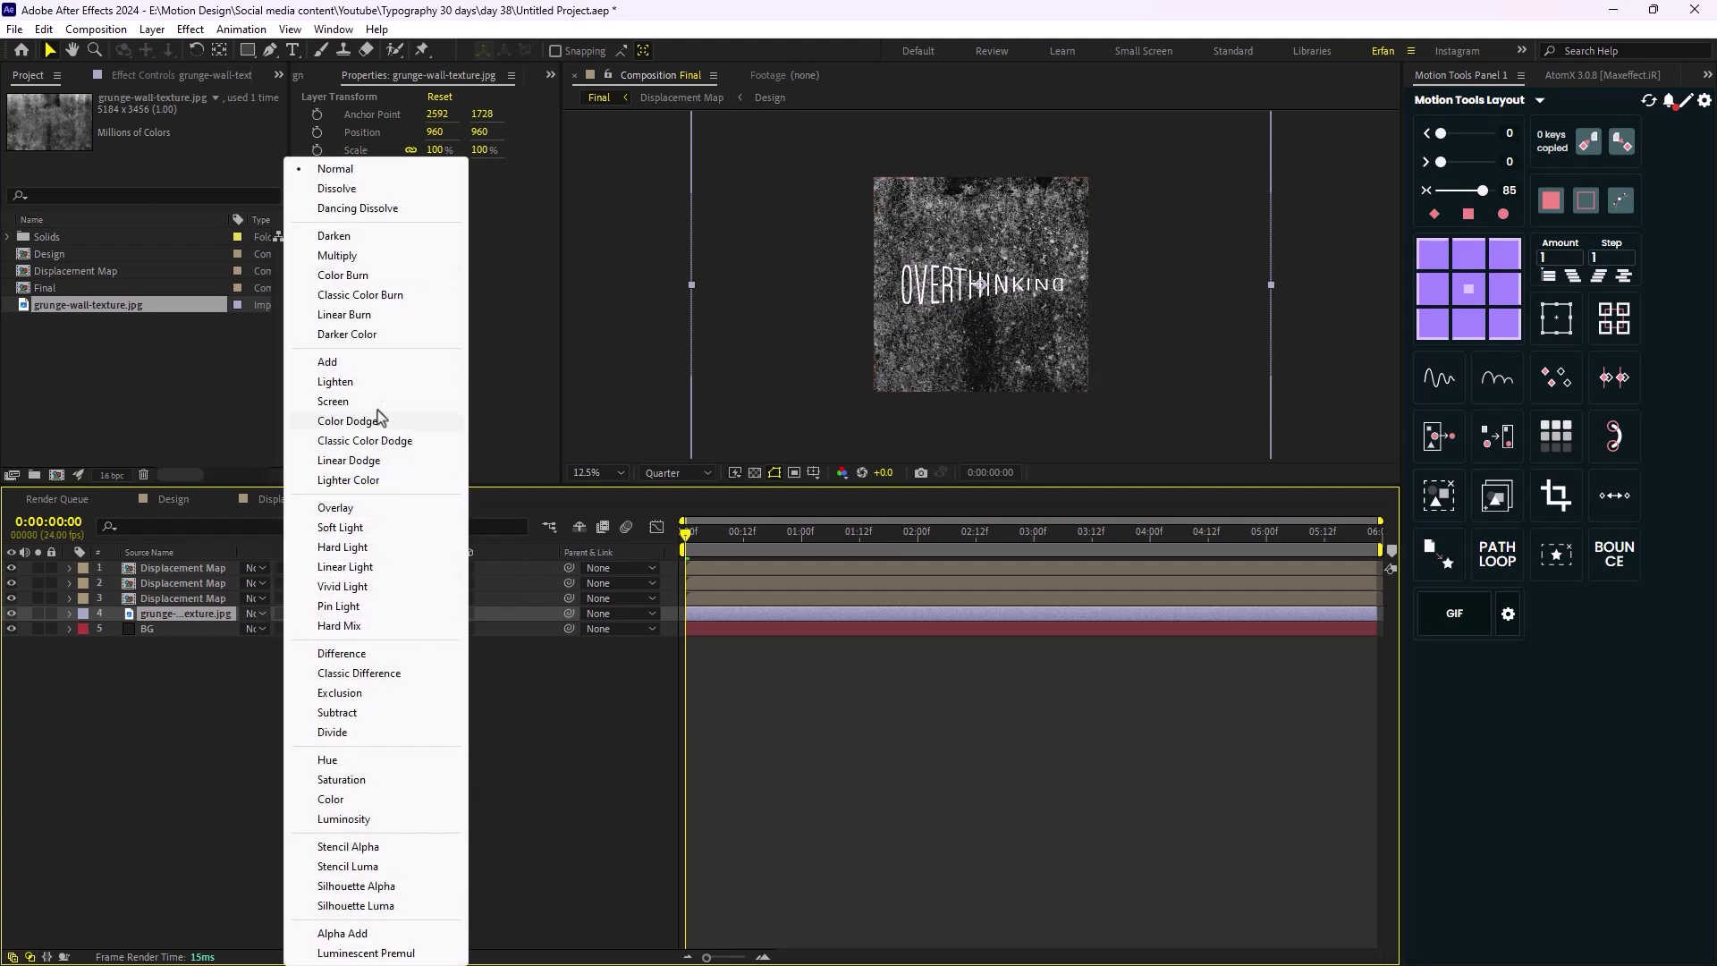
pyautogui.click(337, 256)
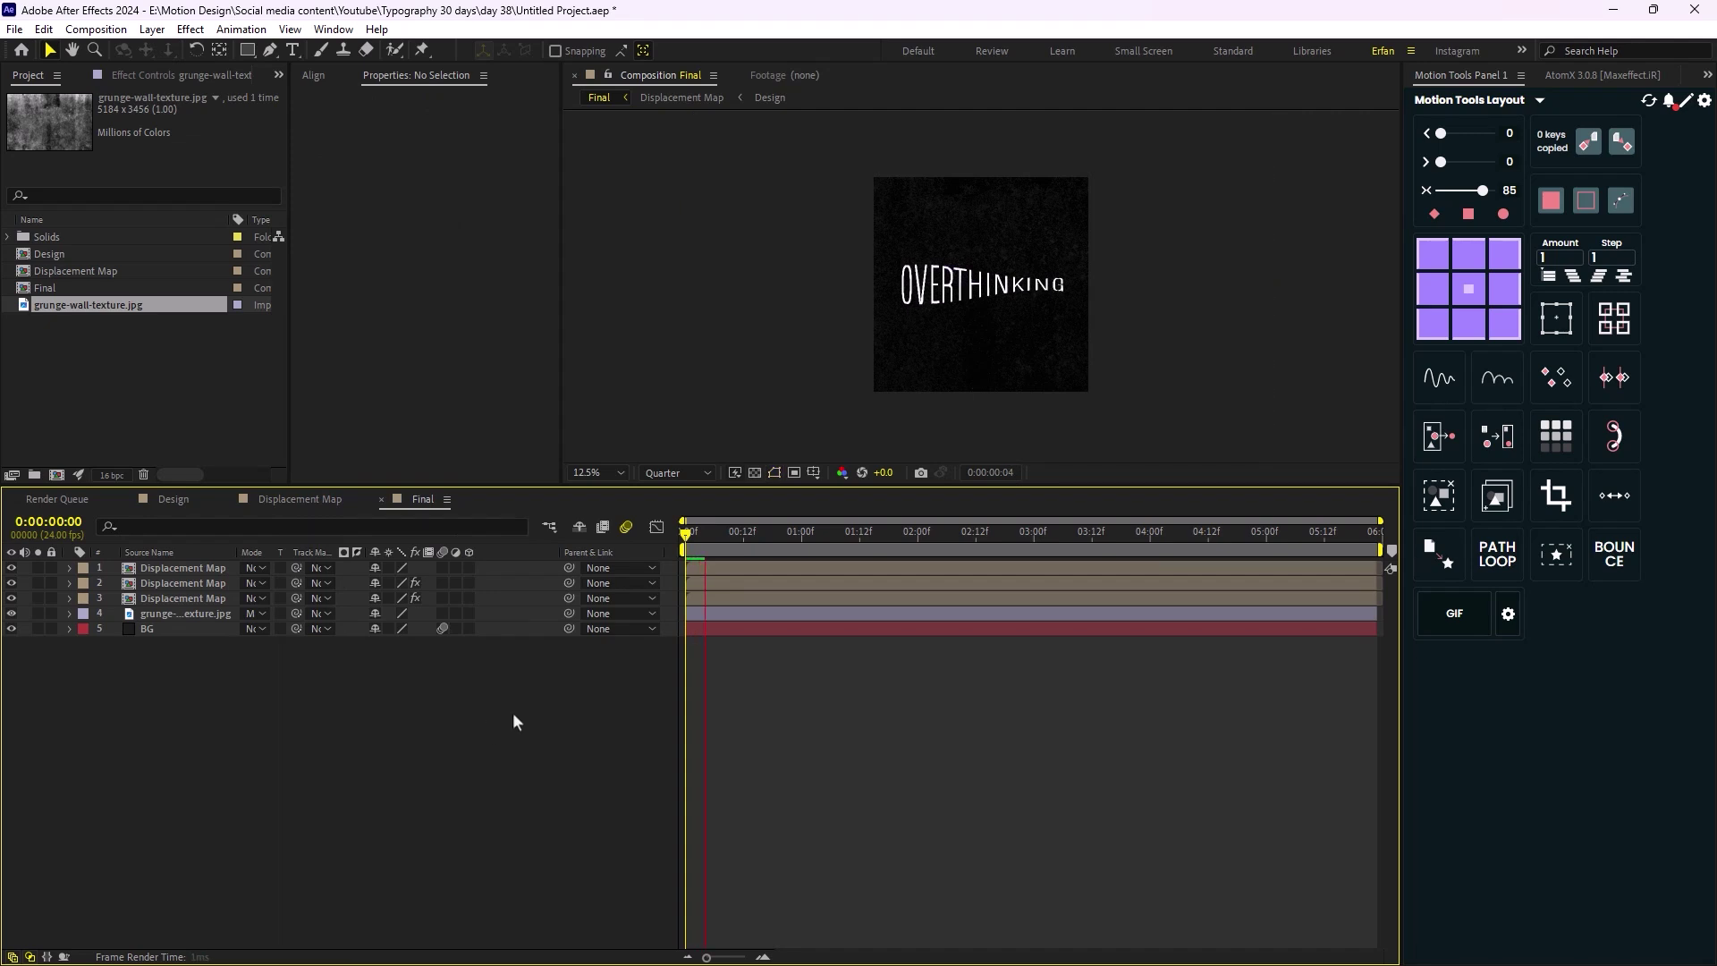
# At frame 20, set the bottom Displacement Map layer's Echo Starting Intensity to 0.22 and Decay to 0.87
pyautogui.scroll(1, 1001, 384)
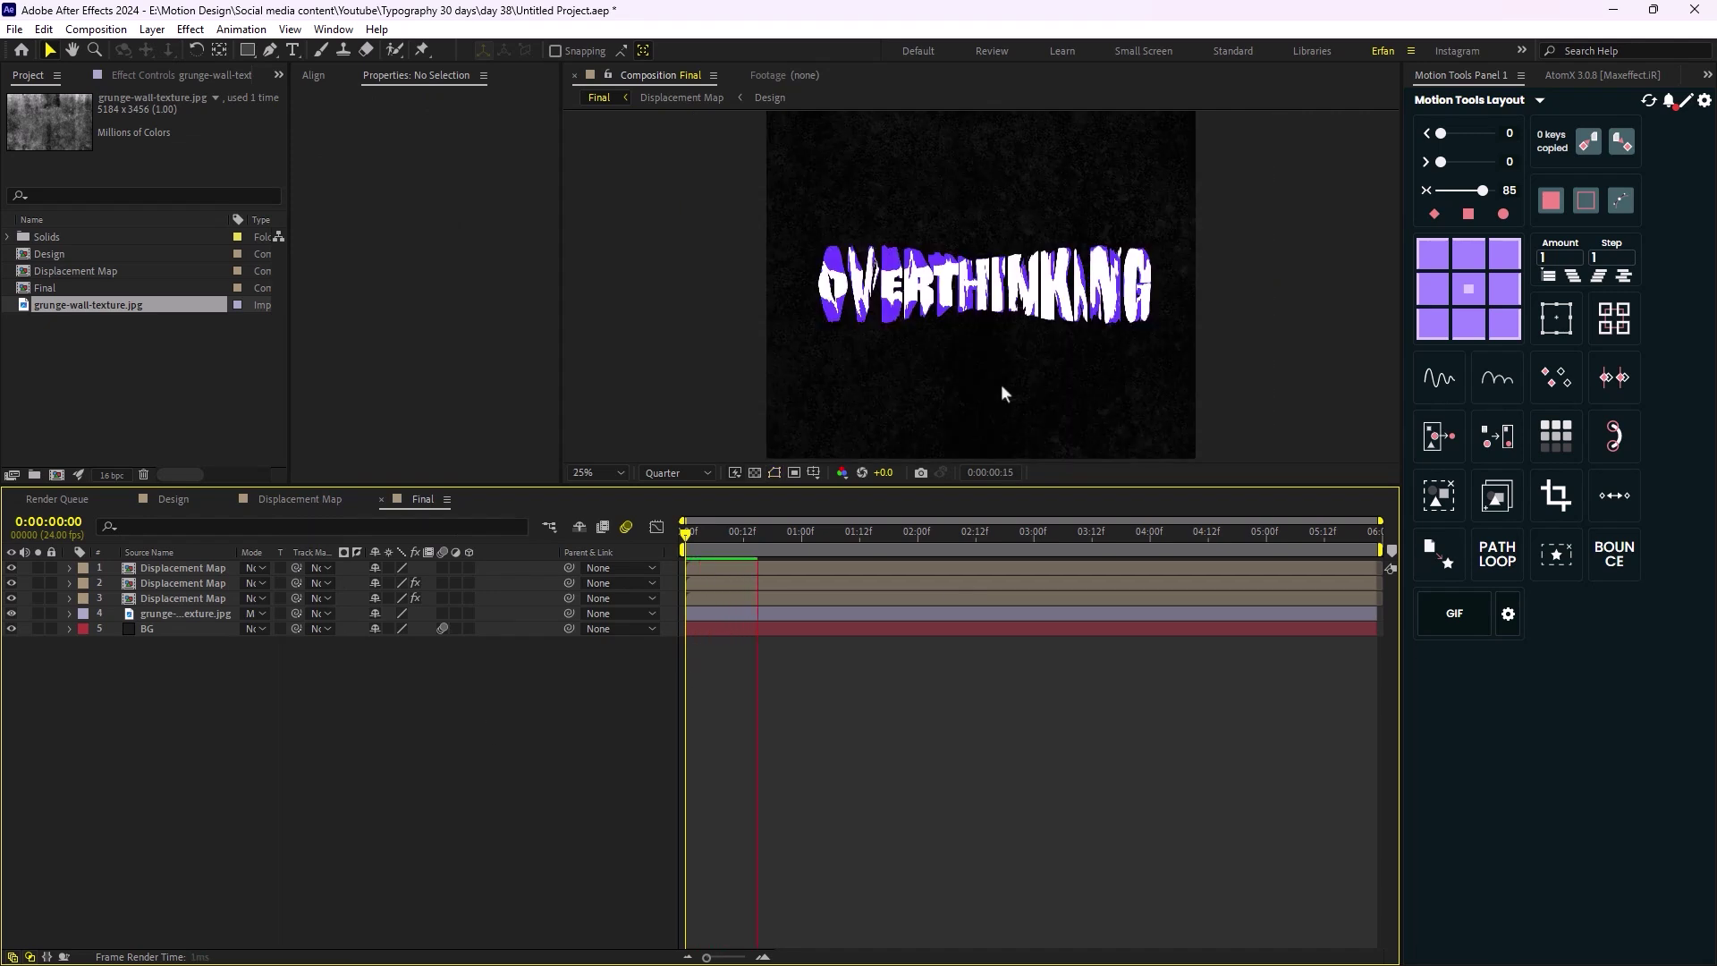
pyautogui.scroll(1, 1000, 384)
pyautogui.click(774, 542)
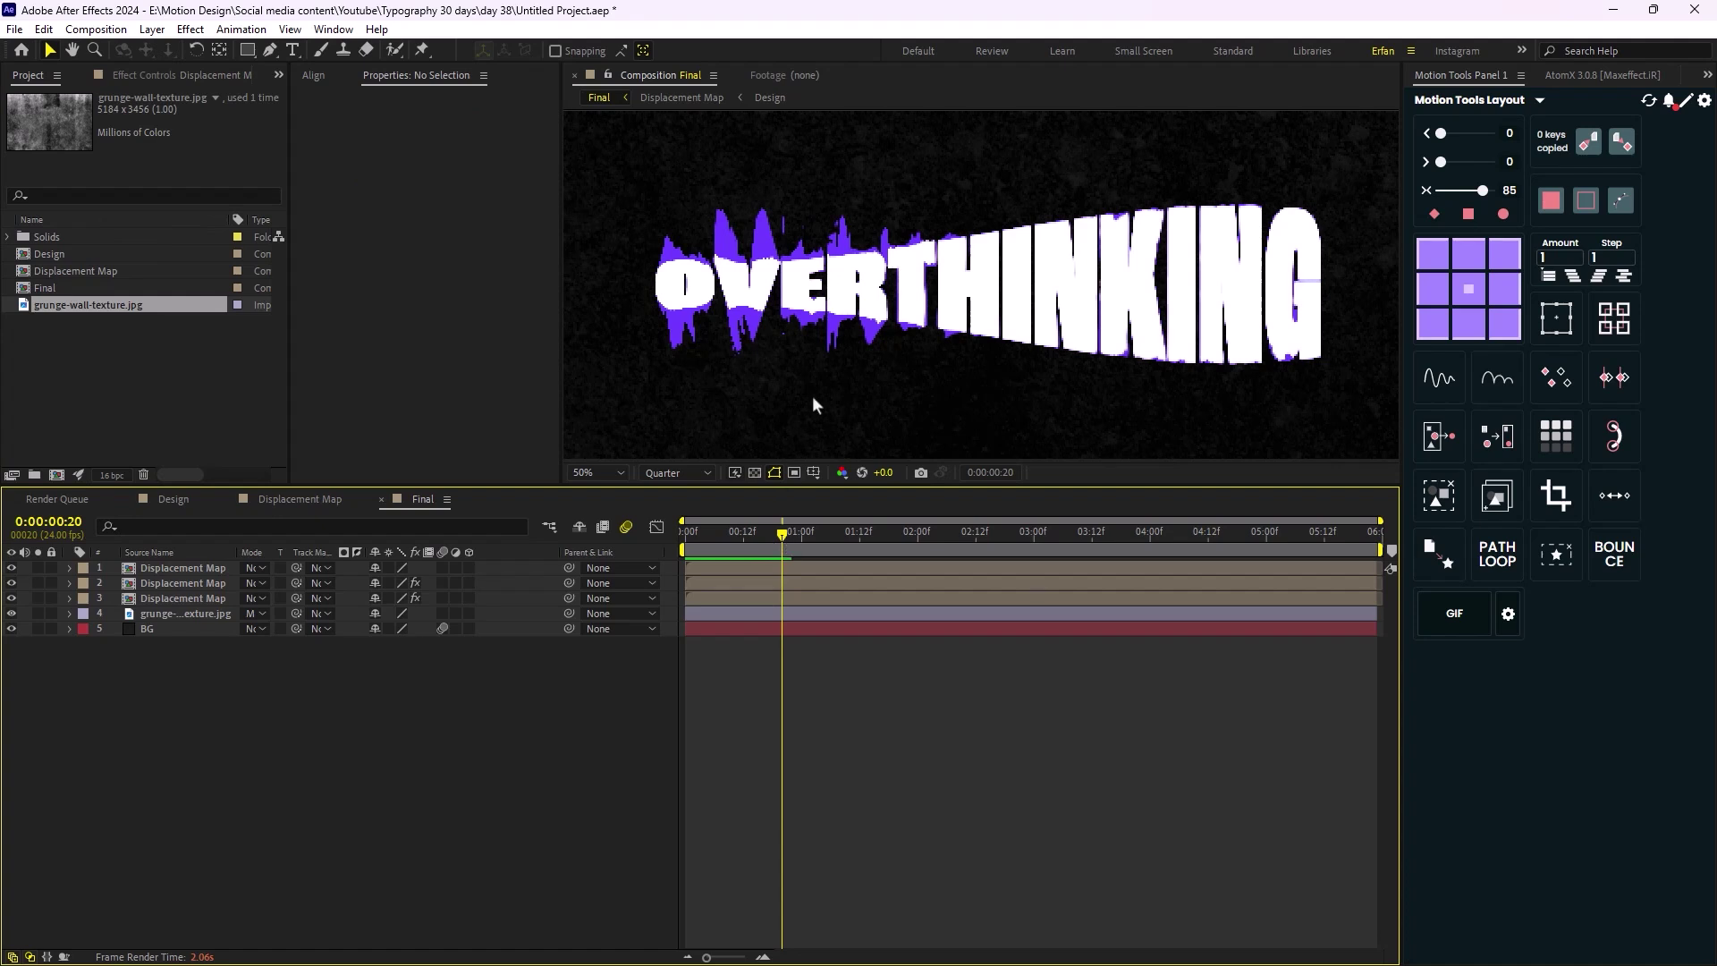
pyautogui.click(166, 599)
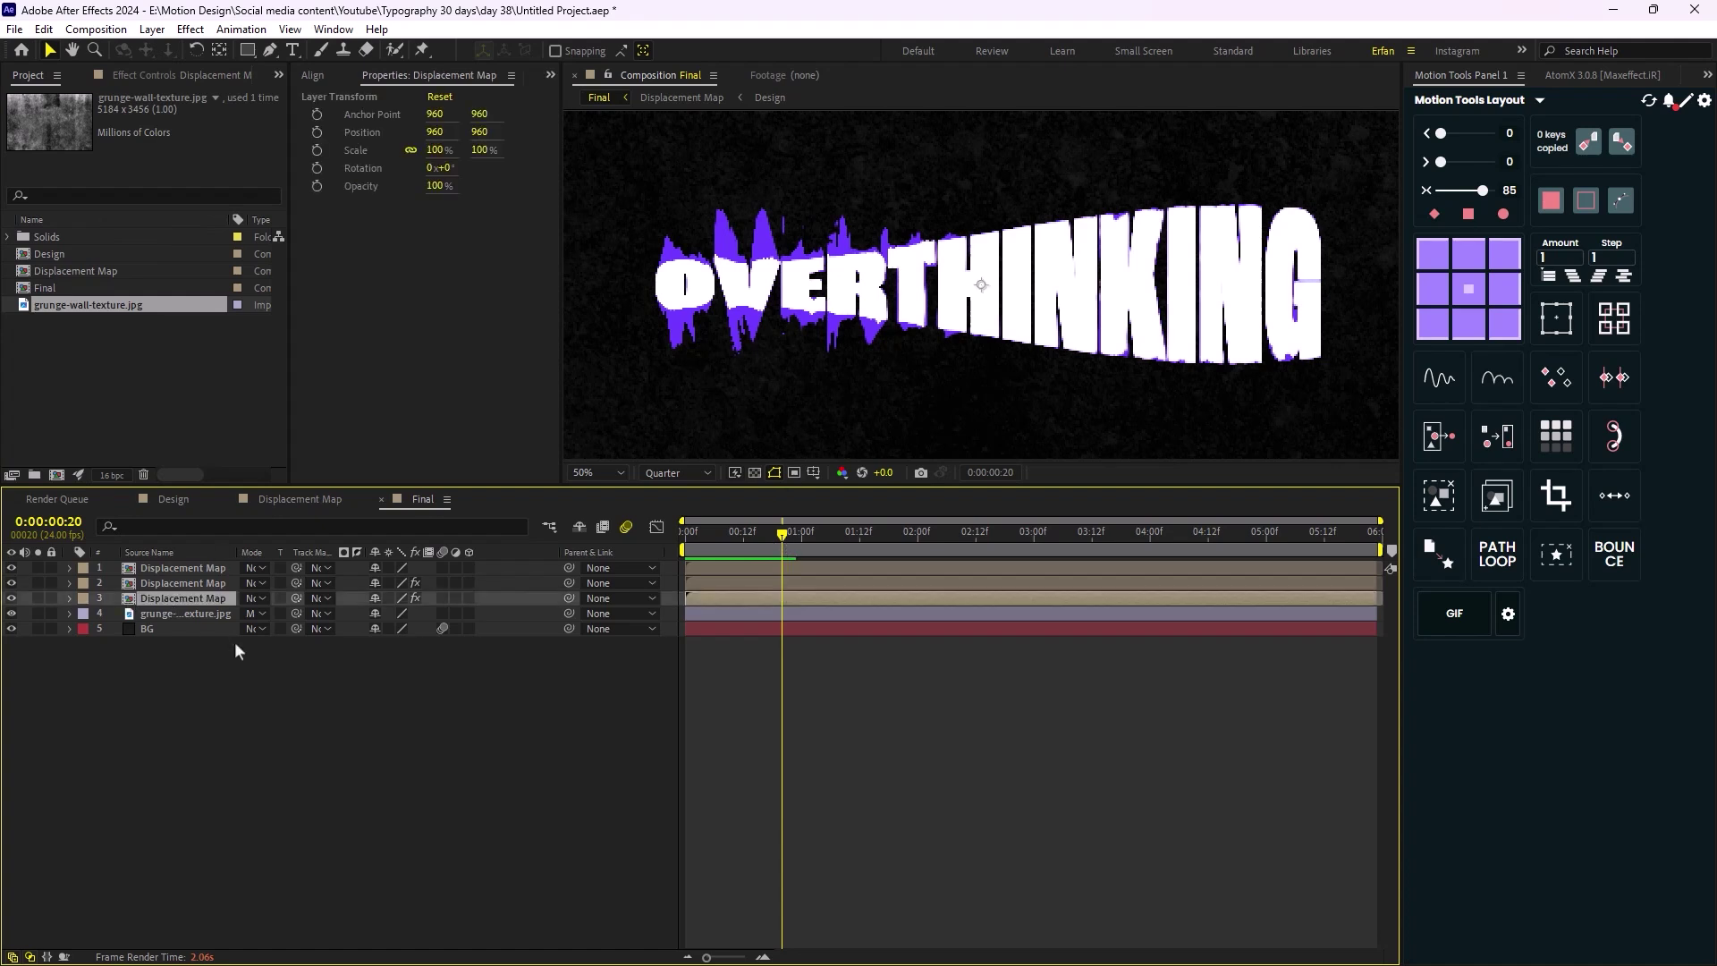
pyautogui.click(165, 78)
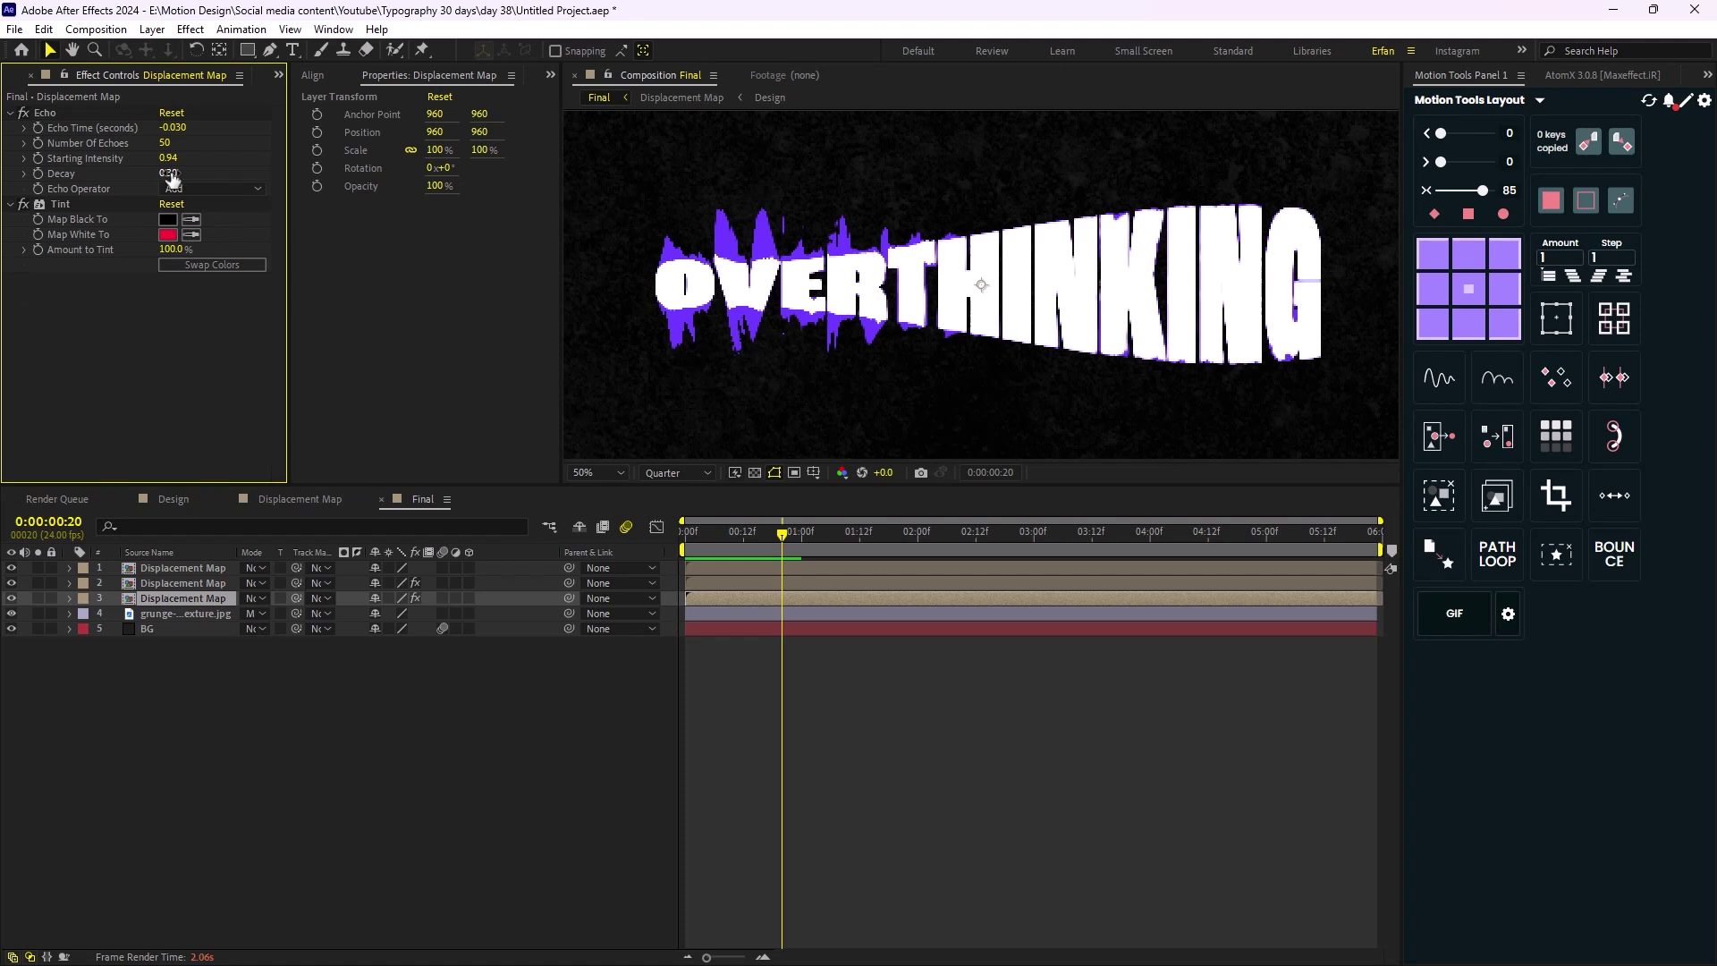
pyautogui.moveTo(173, 179)
pyautogui.mouseDown()
pyautogui.moveTo(215, 179)
pyautogui.moveTo(144, 167)
pyautogui.mouseUp()
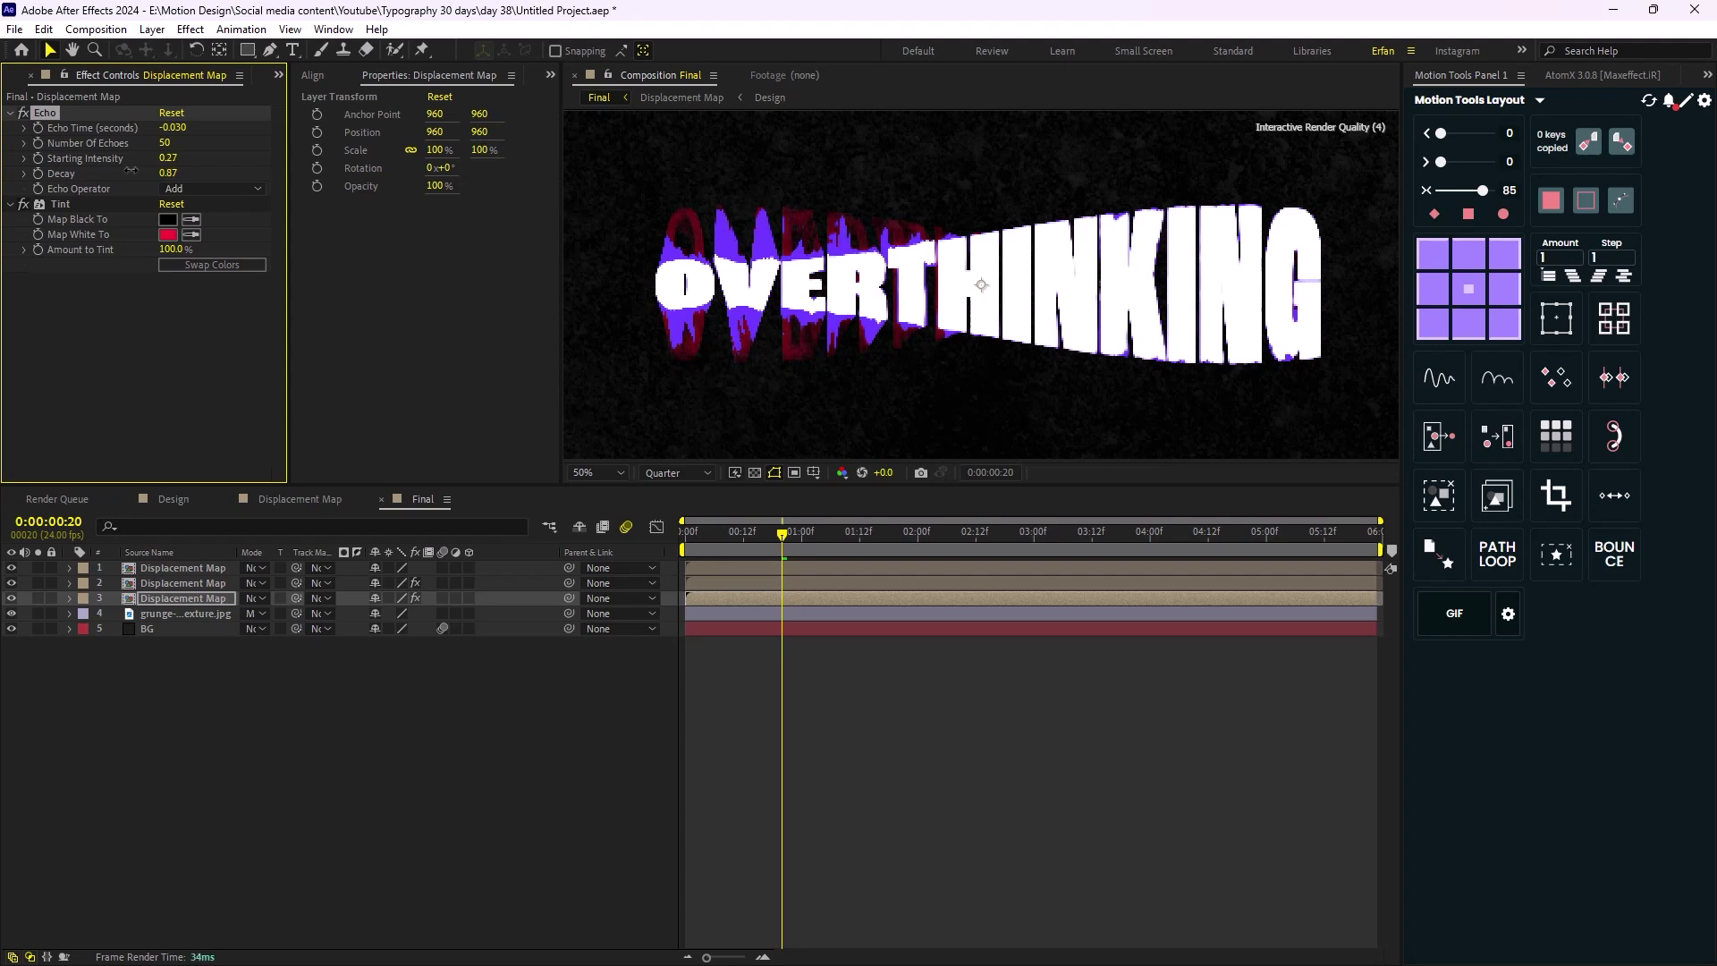
pyautogui.click(445, 710)
# Preview the Final composition from the first frame to check the red and purple trails over the textured background
pyautogui.press(',')
pyautogui.press('pageup')
pyautogui.press('pageup')
pyautogui.press('Home')
pyautogui.press('space')
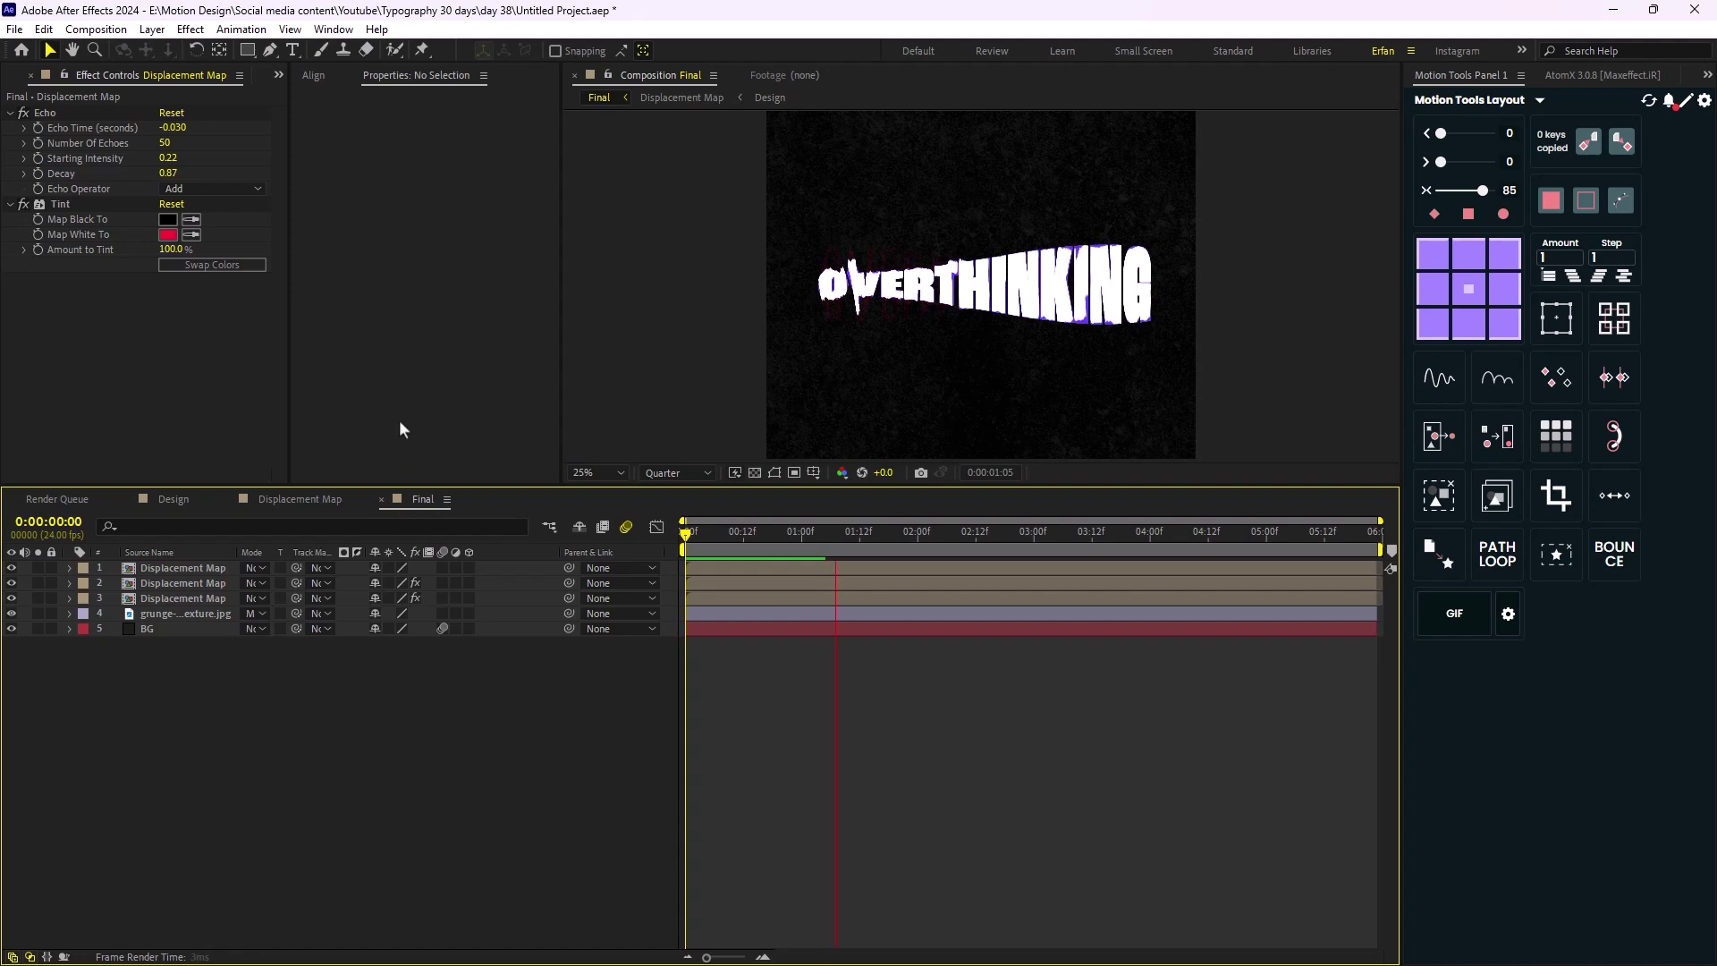
pyautogui.press(',')
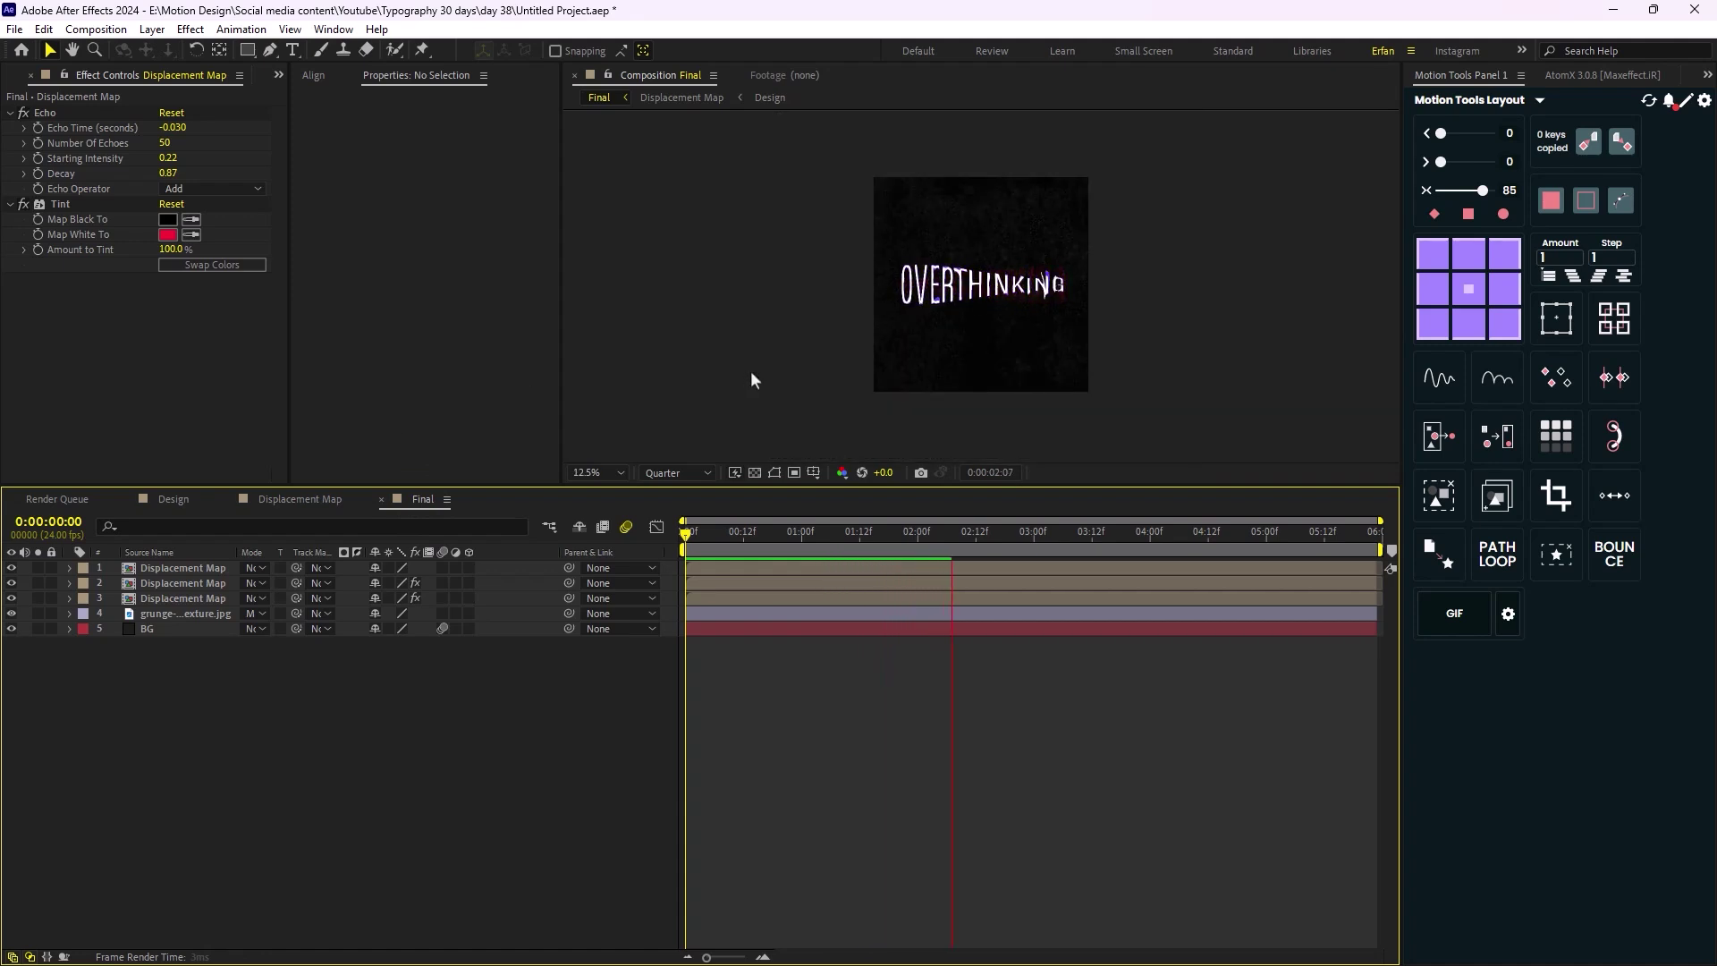
pyautogui.press('space')
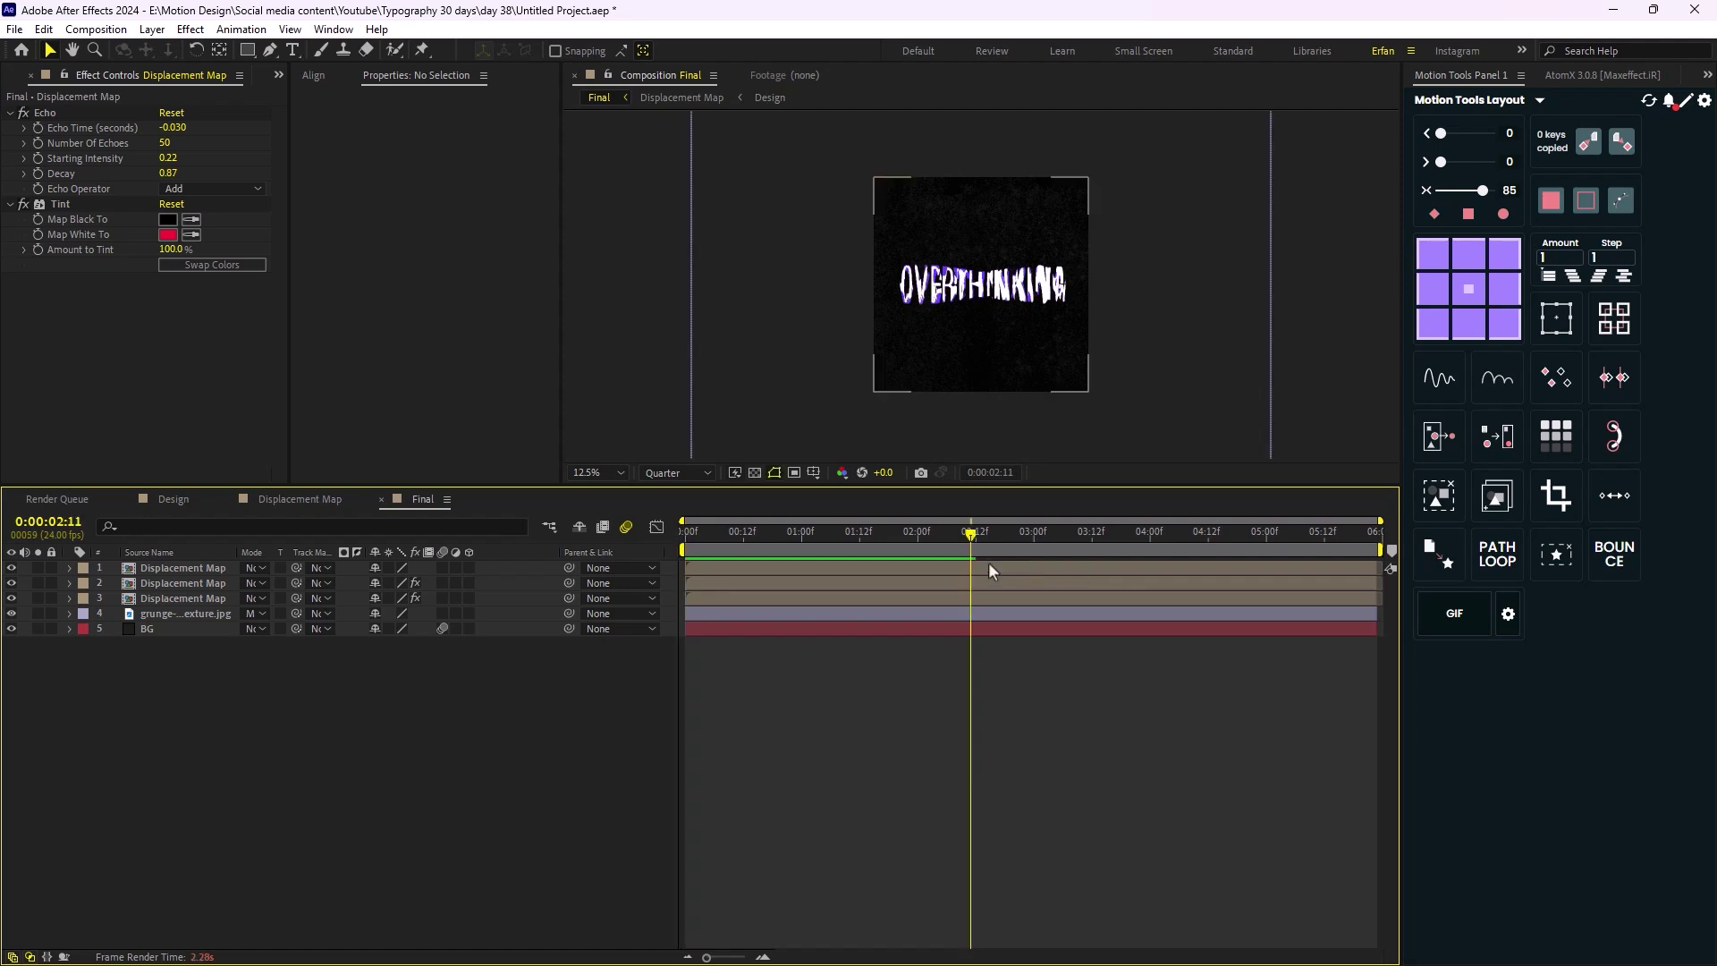
# End the work area at about 2 seconds and preview the shortened loop
pyautogui.press('n')
pyautogui.press('space')
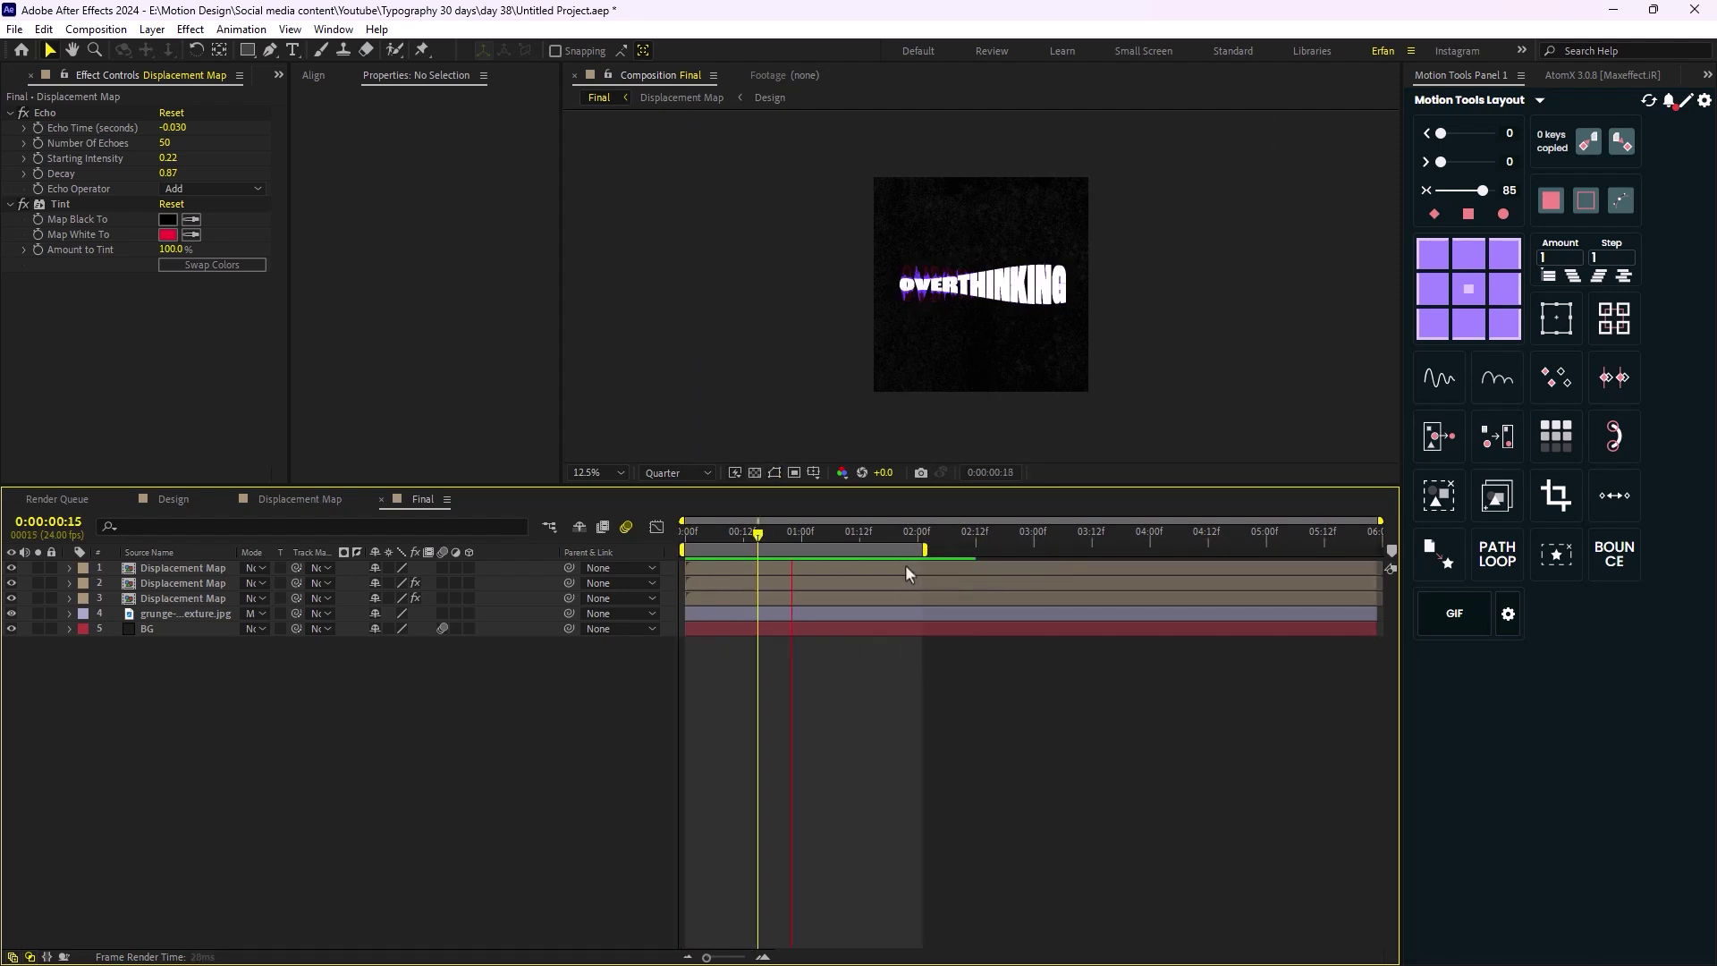
pyautogui.scroll(1, 1009, 328)
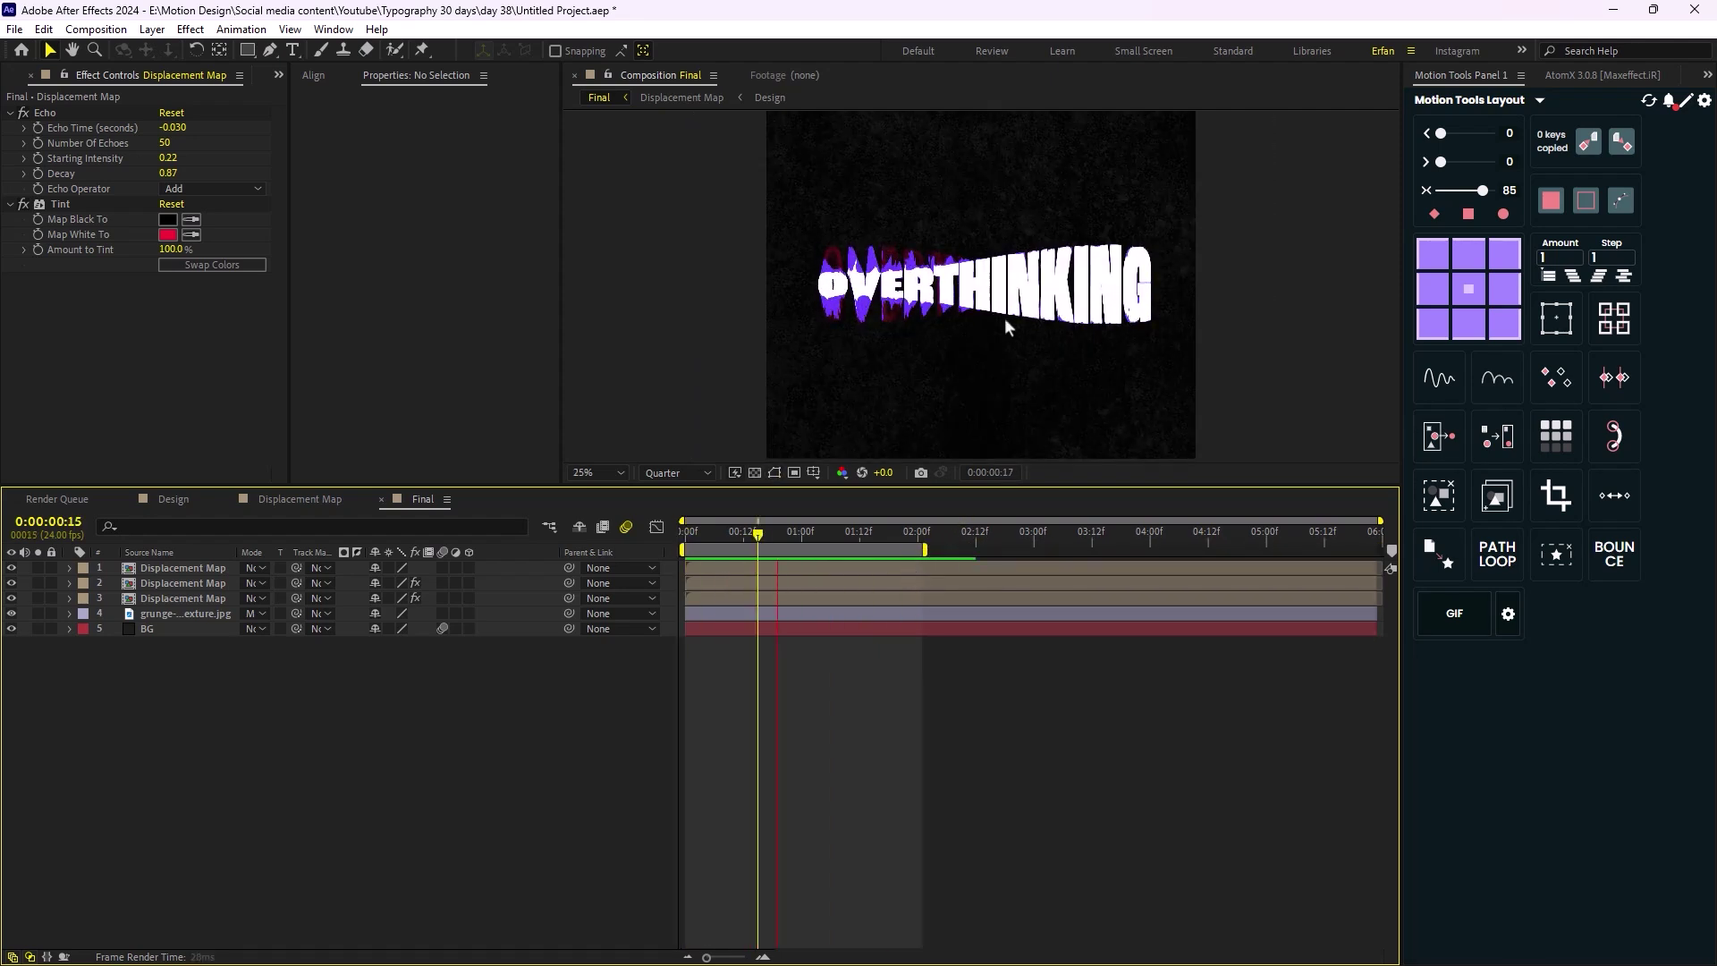
pyautogui.scroll(-2, 1001, 330)
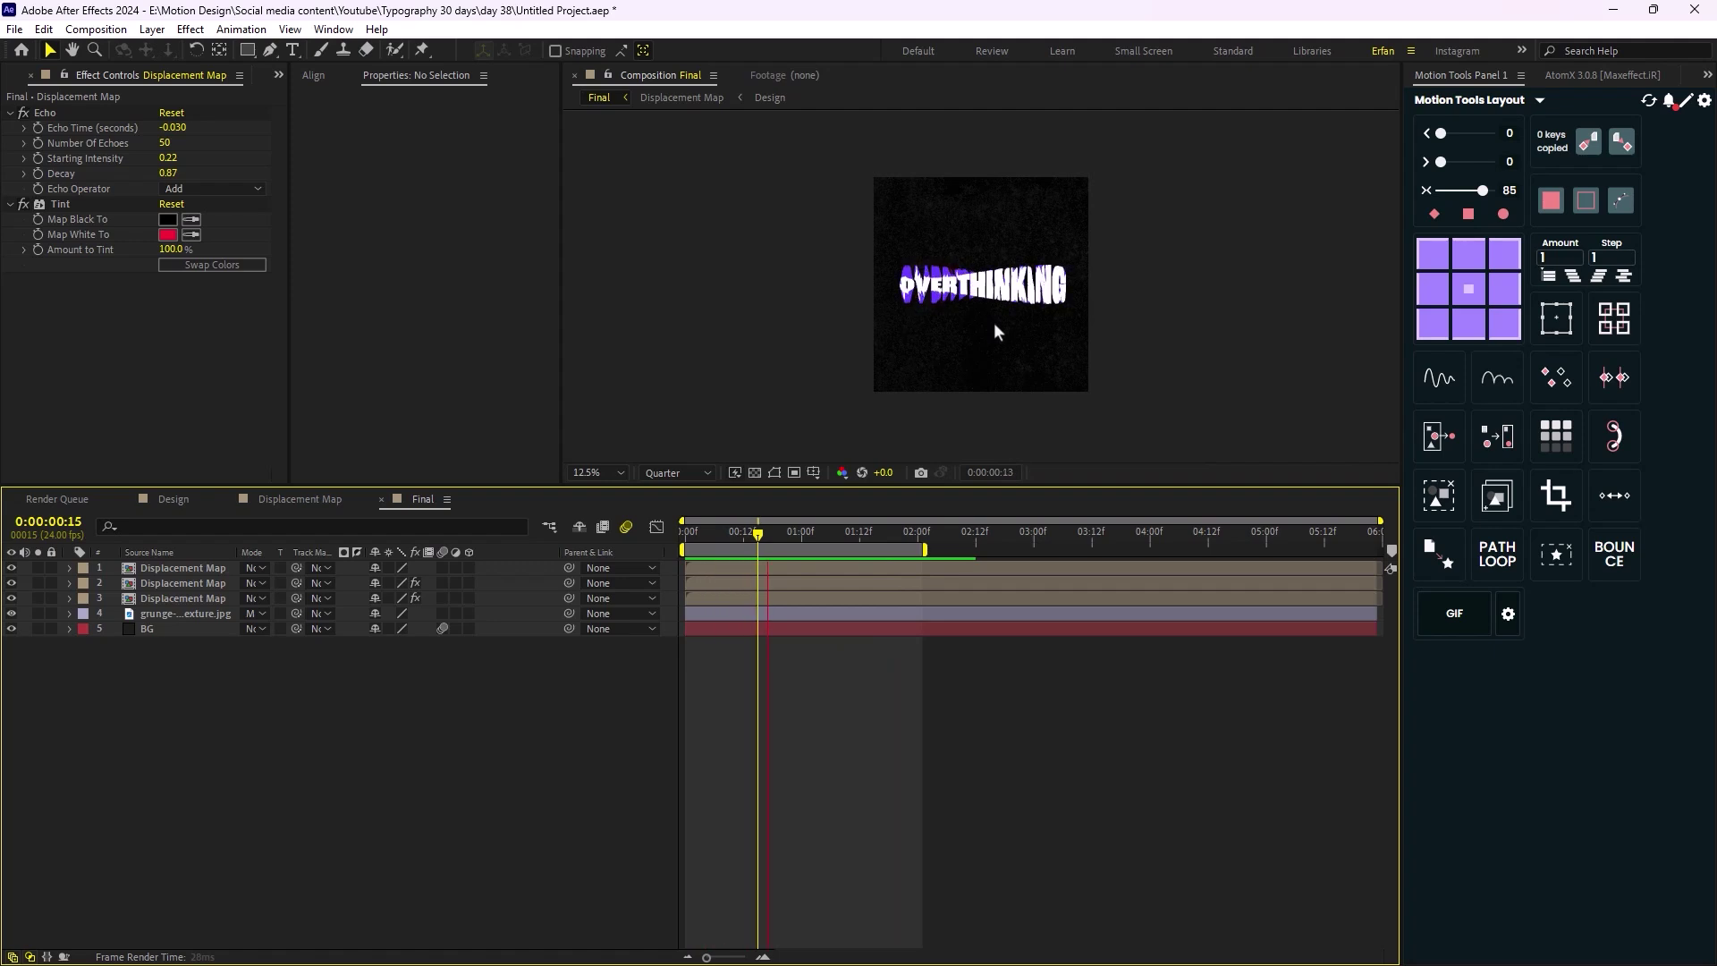